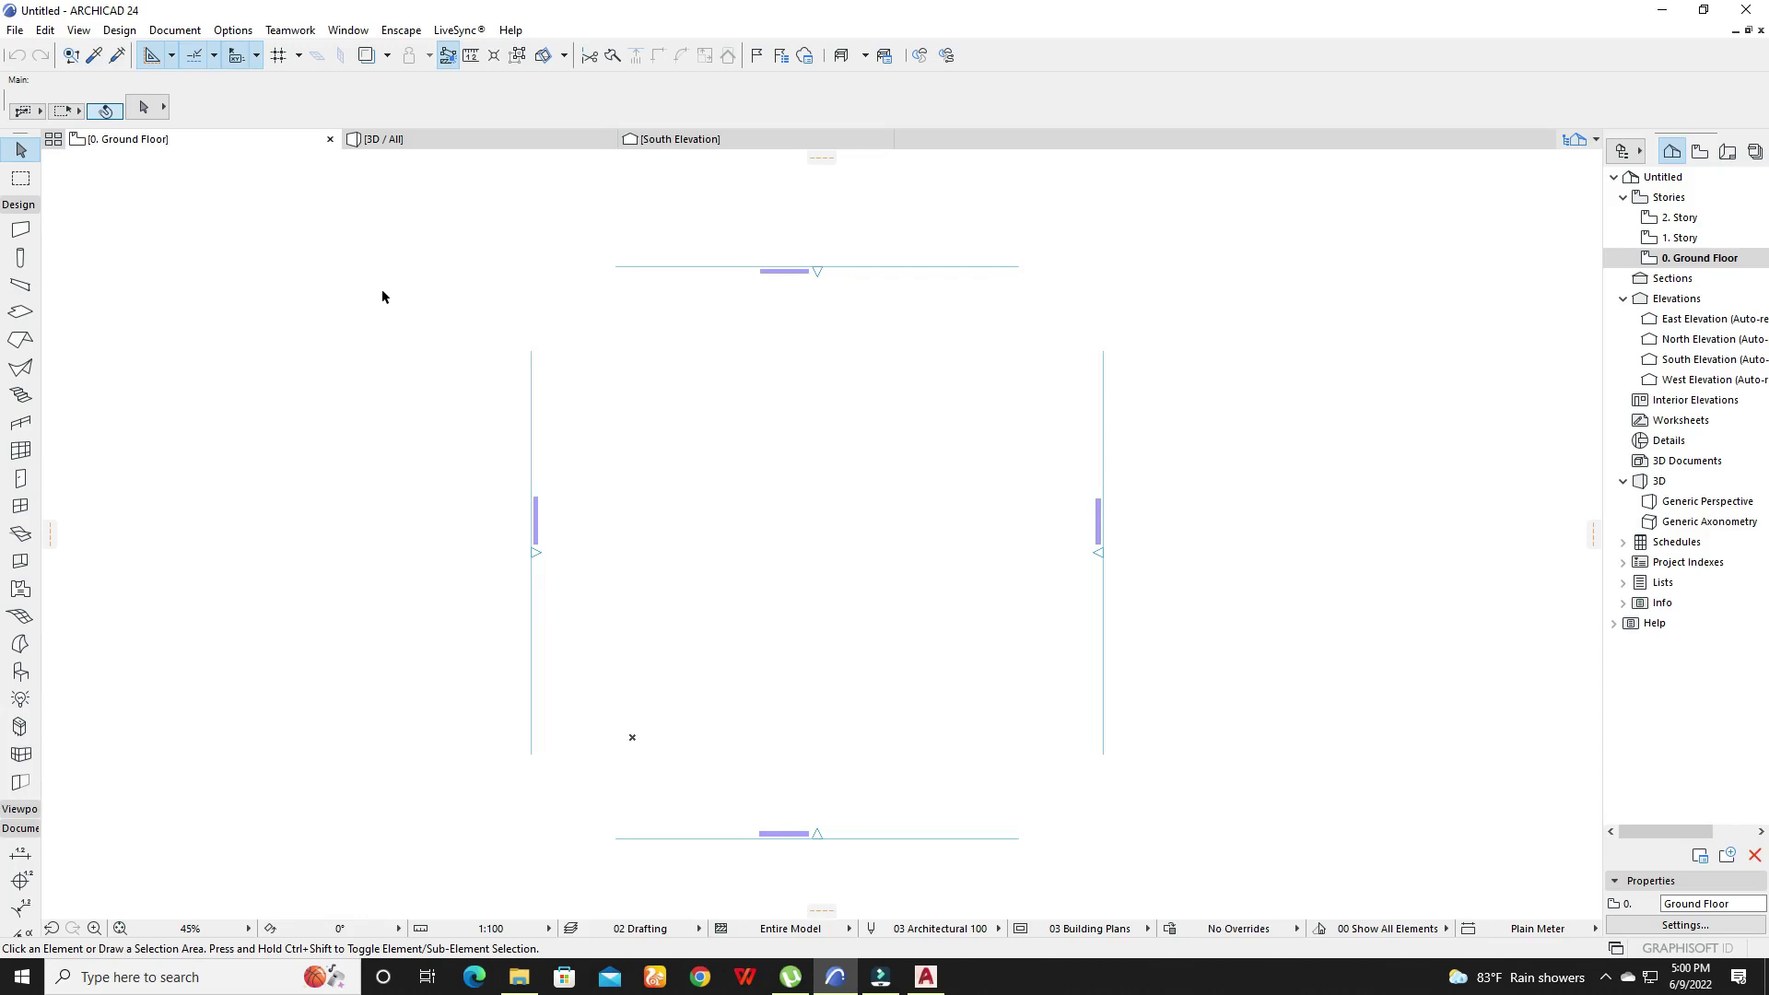
- Confirm terrain.dwg in AutoCAD uses Decimal length units with a Millimeters insertion scale
left_click(924, 978)
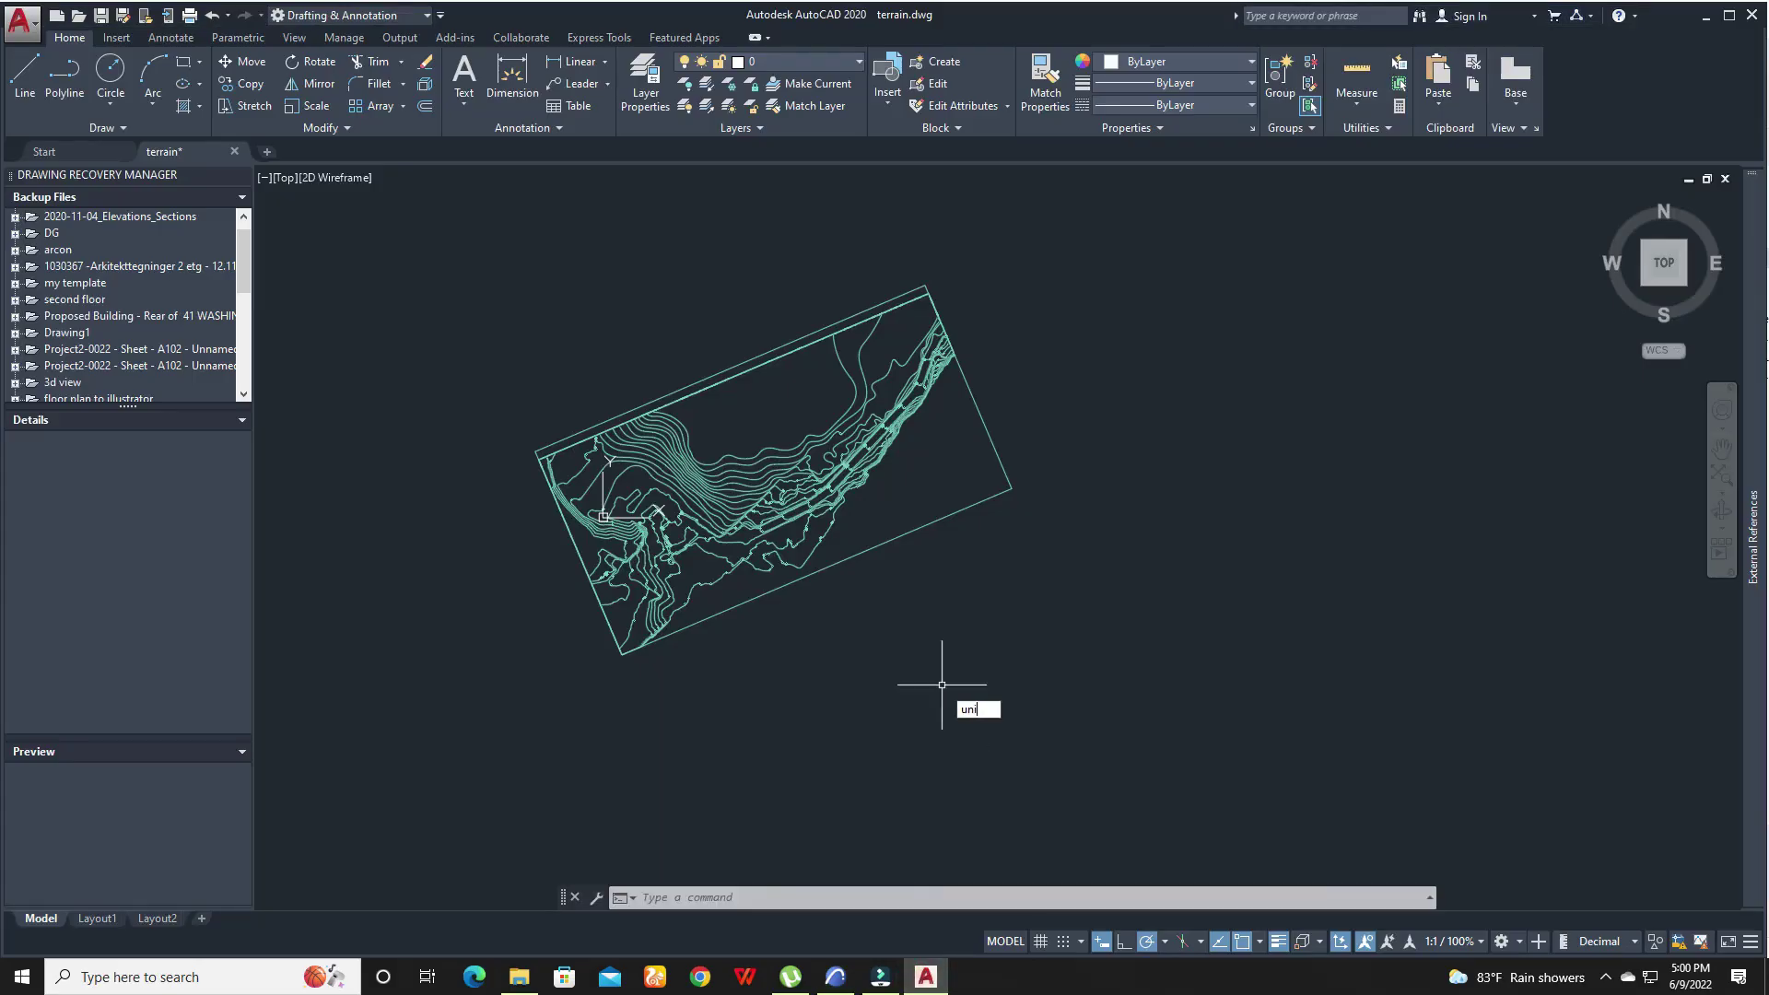
type("unit")
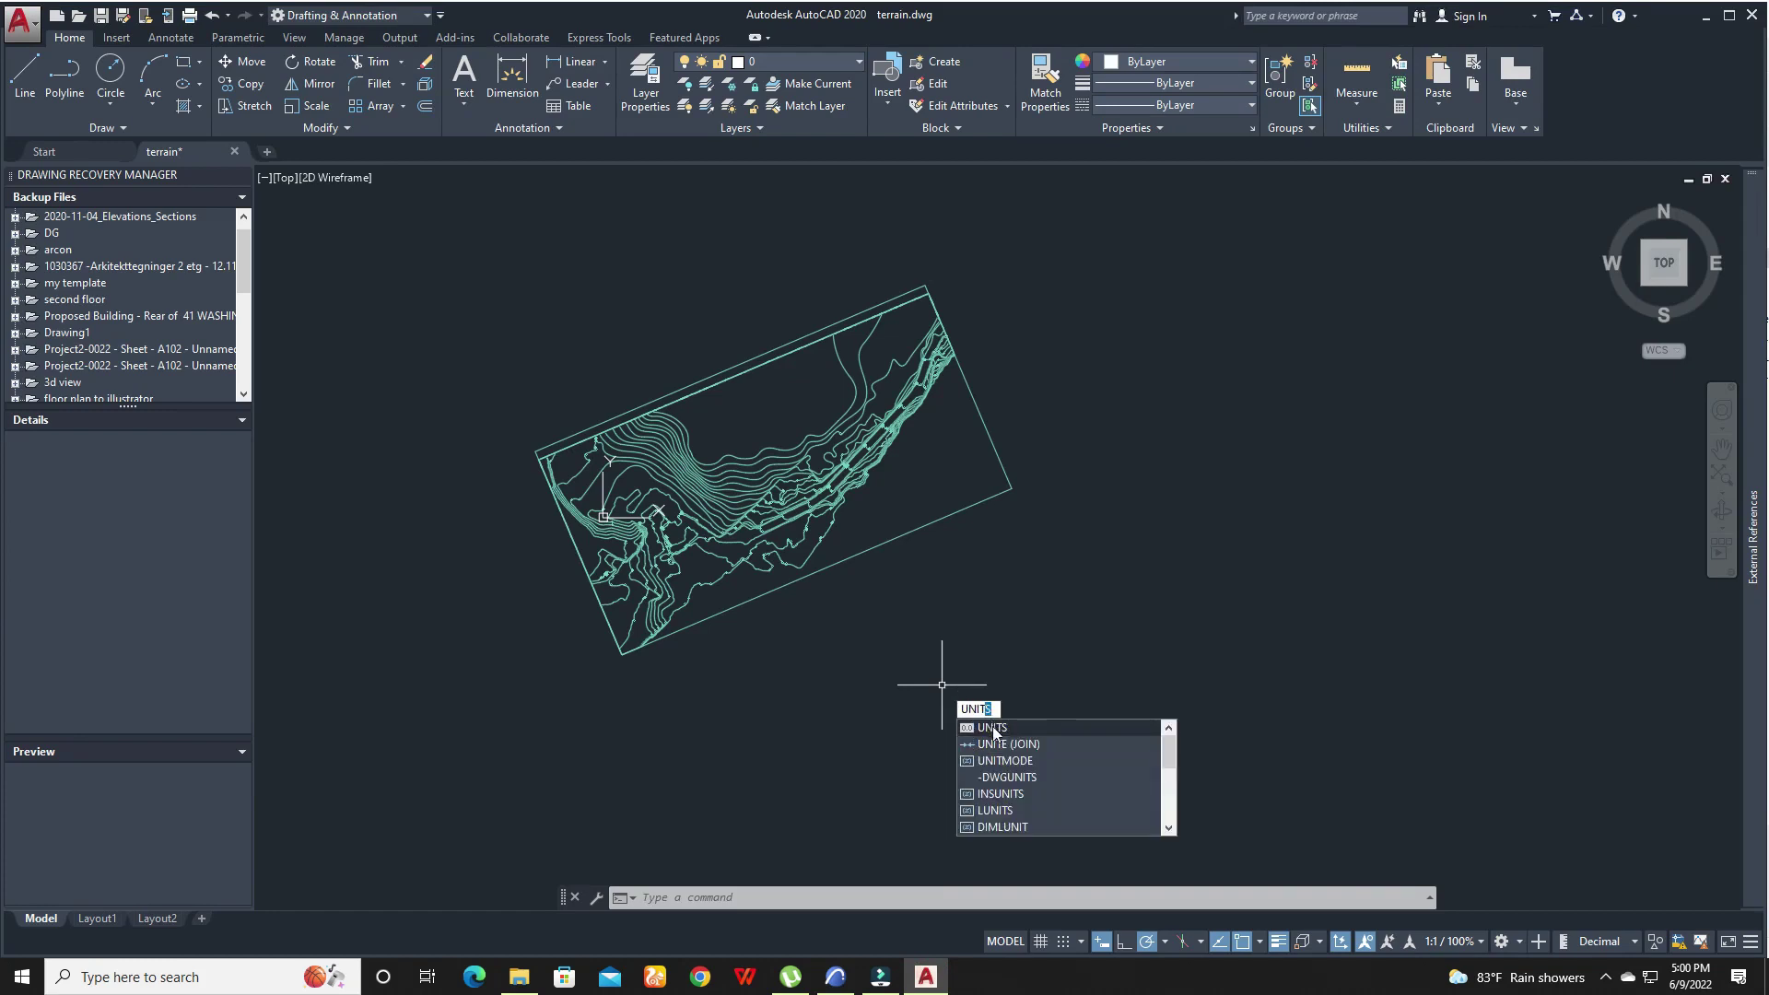
left_click(992, 727)
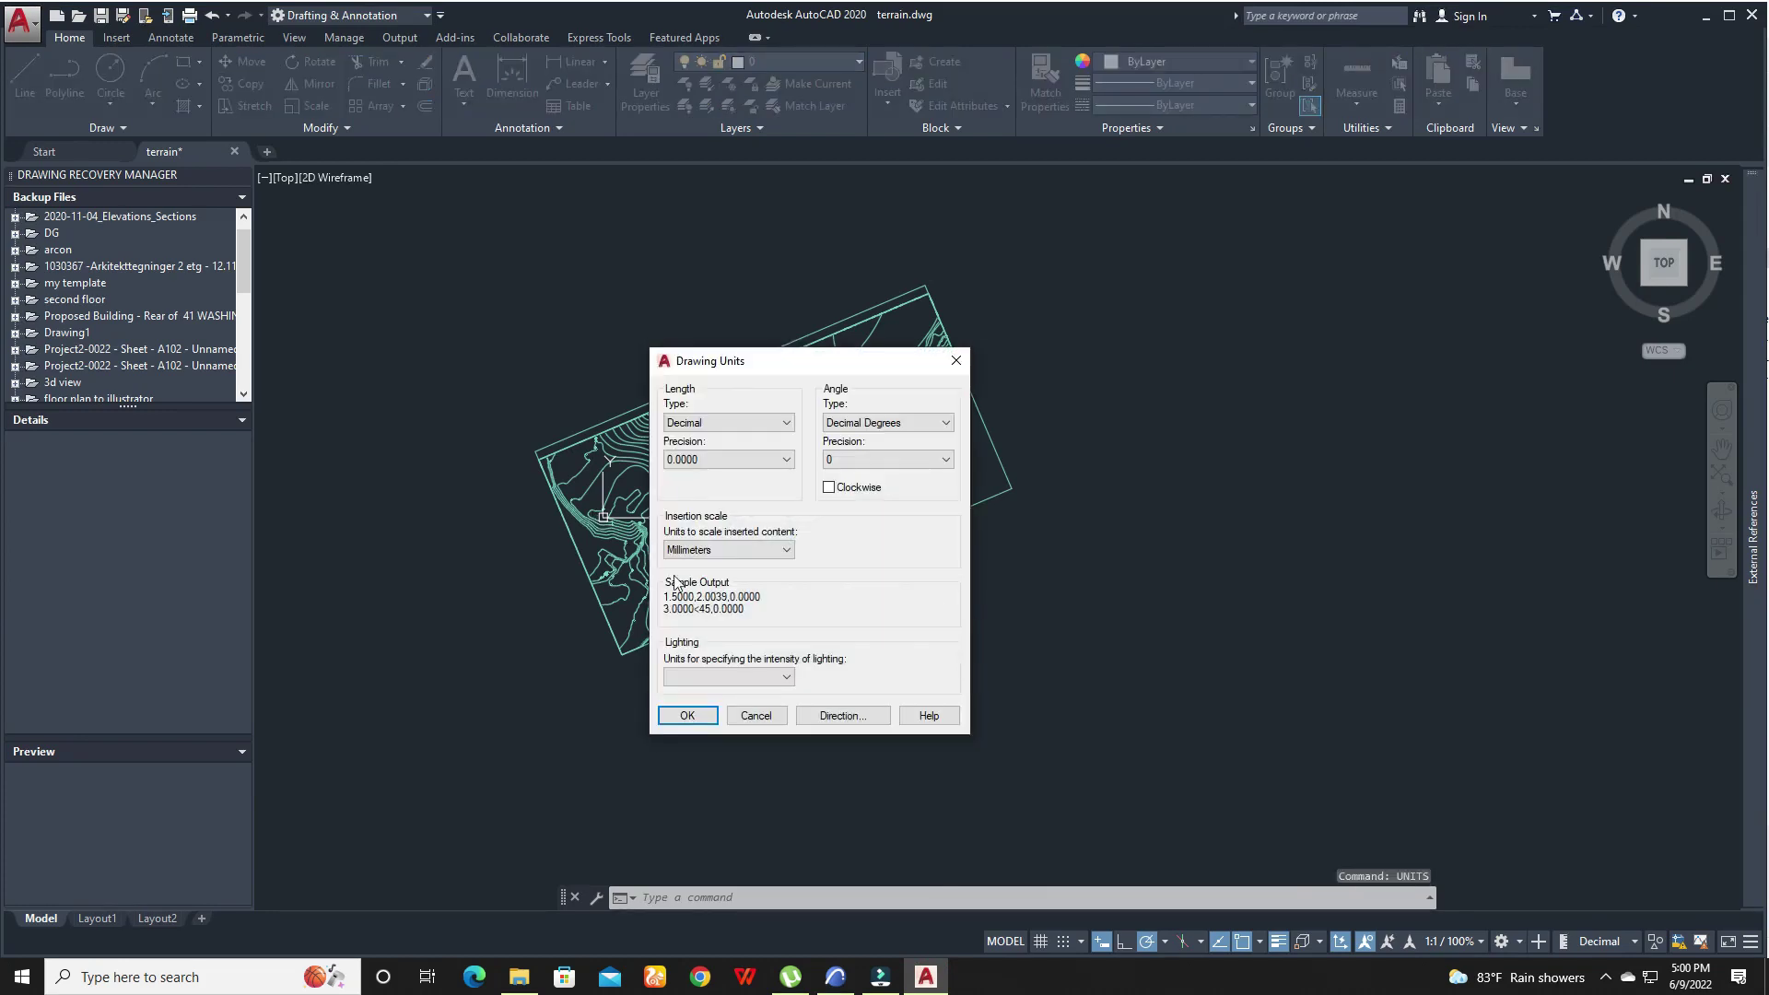
left_click(687, 716)
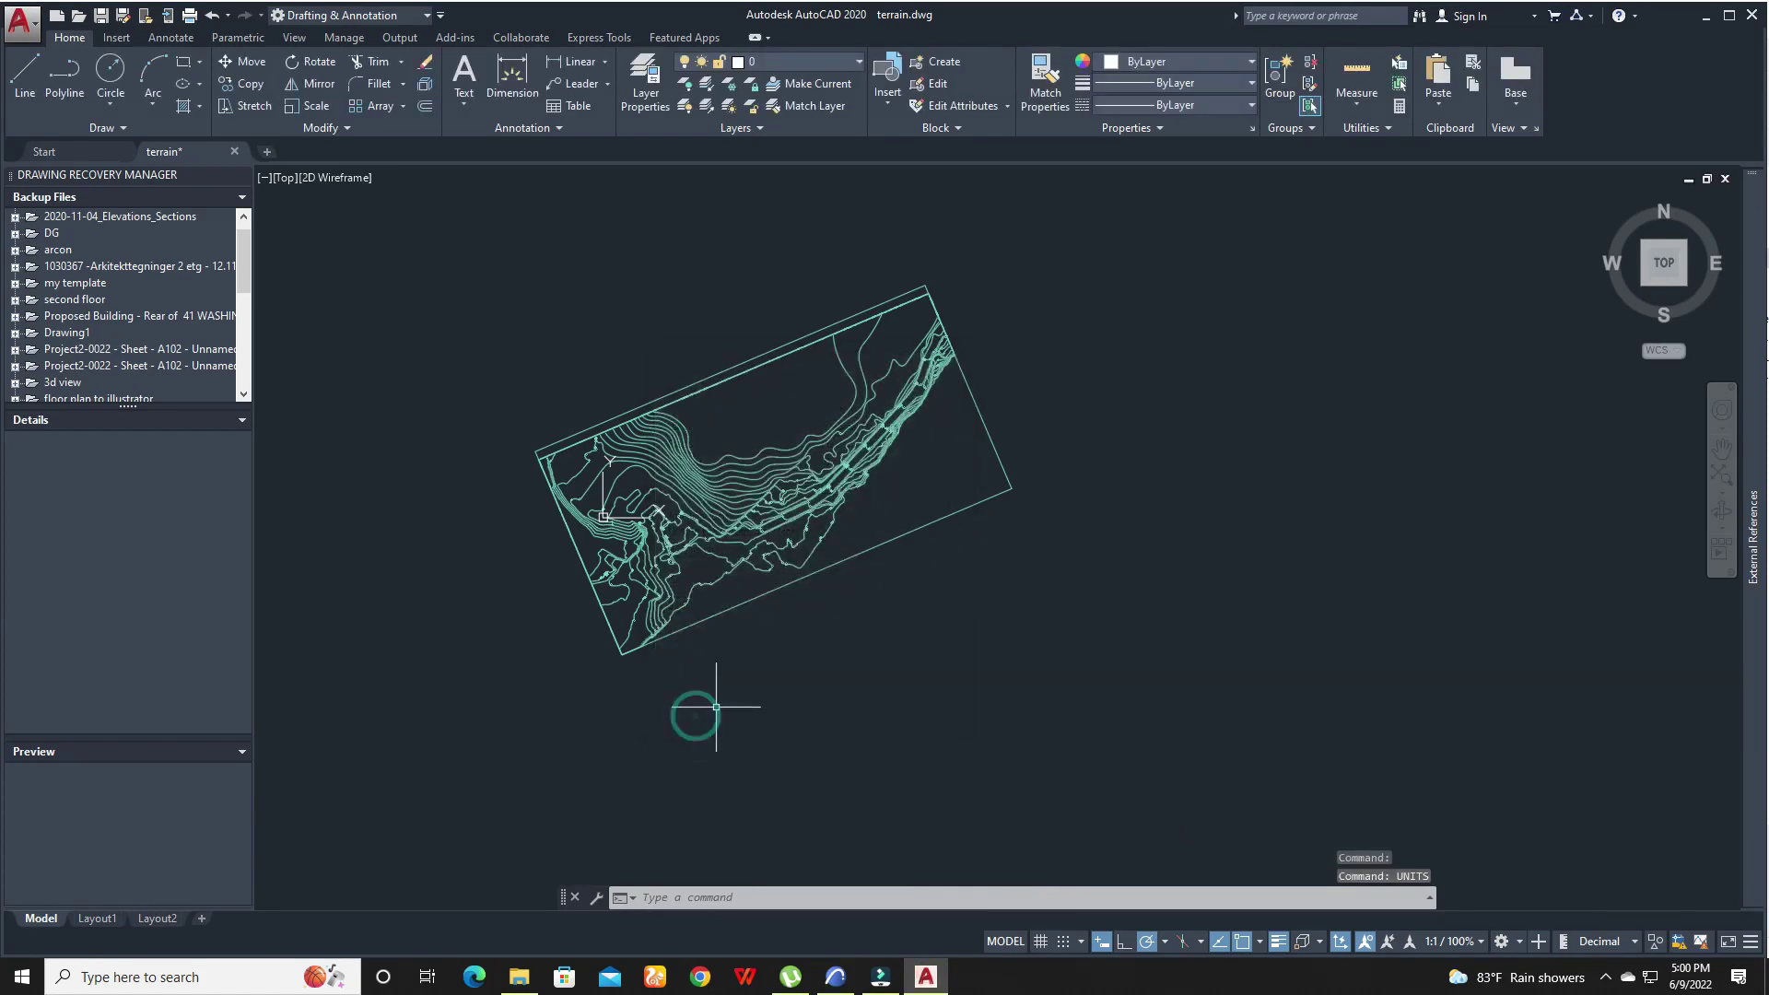
- Check that ARCHICAD's Project Preferences Working Units use millimeter as the length unit
left_click(1705, 20)
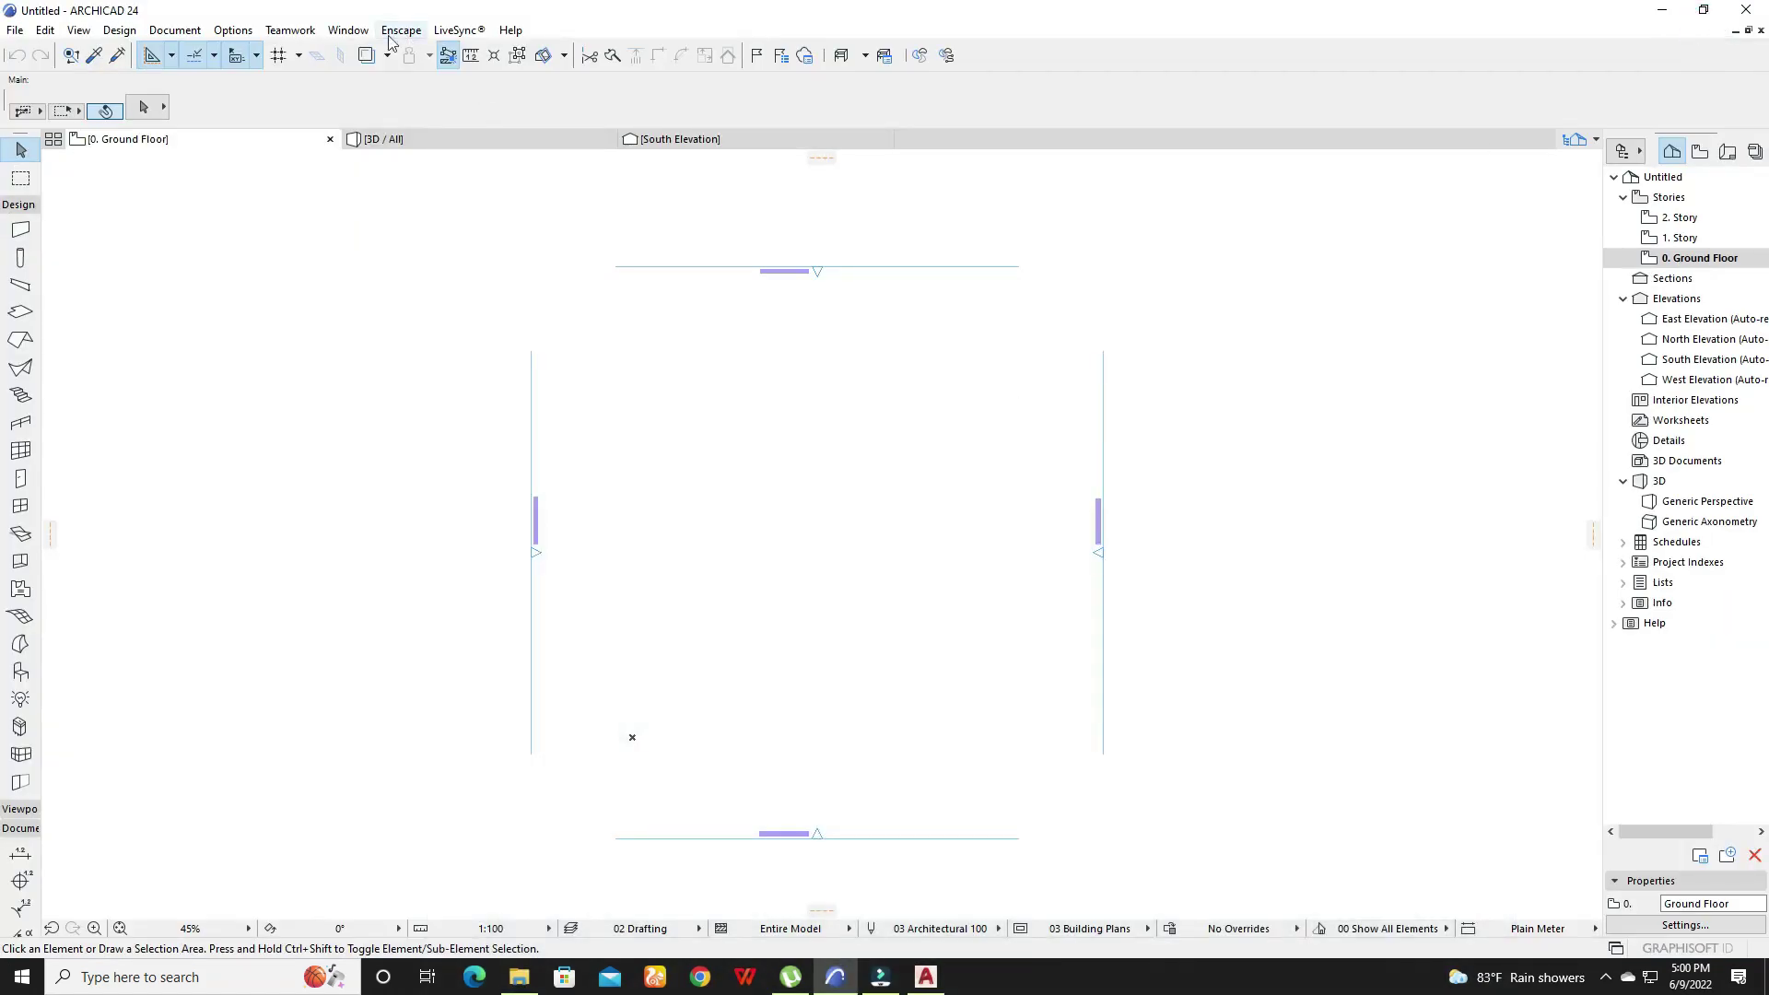
left_click(233, 30)
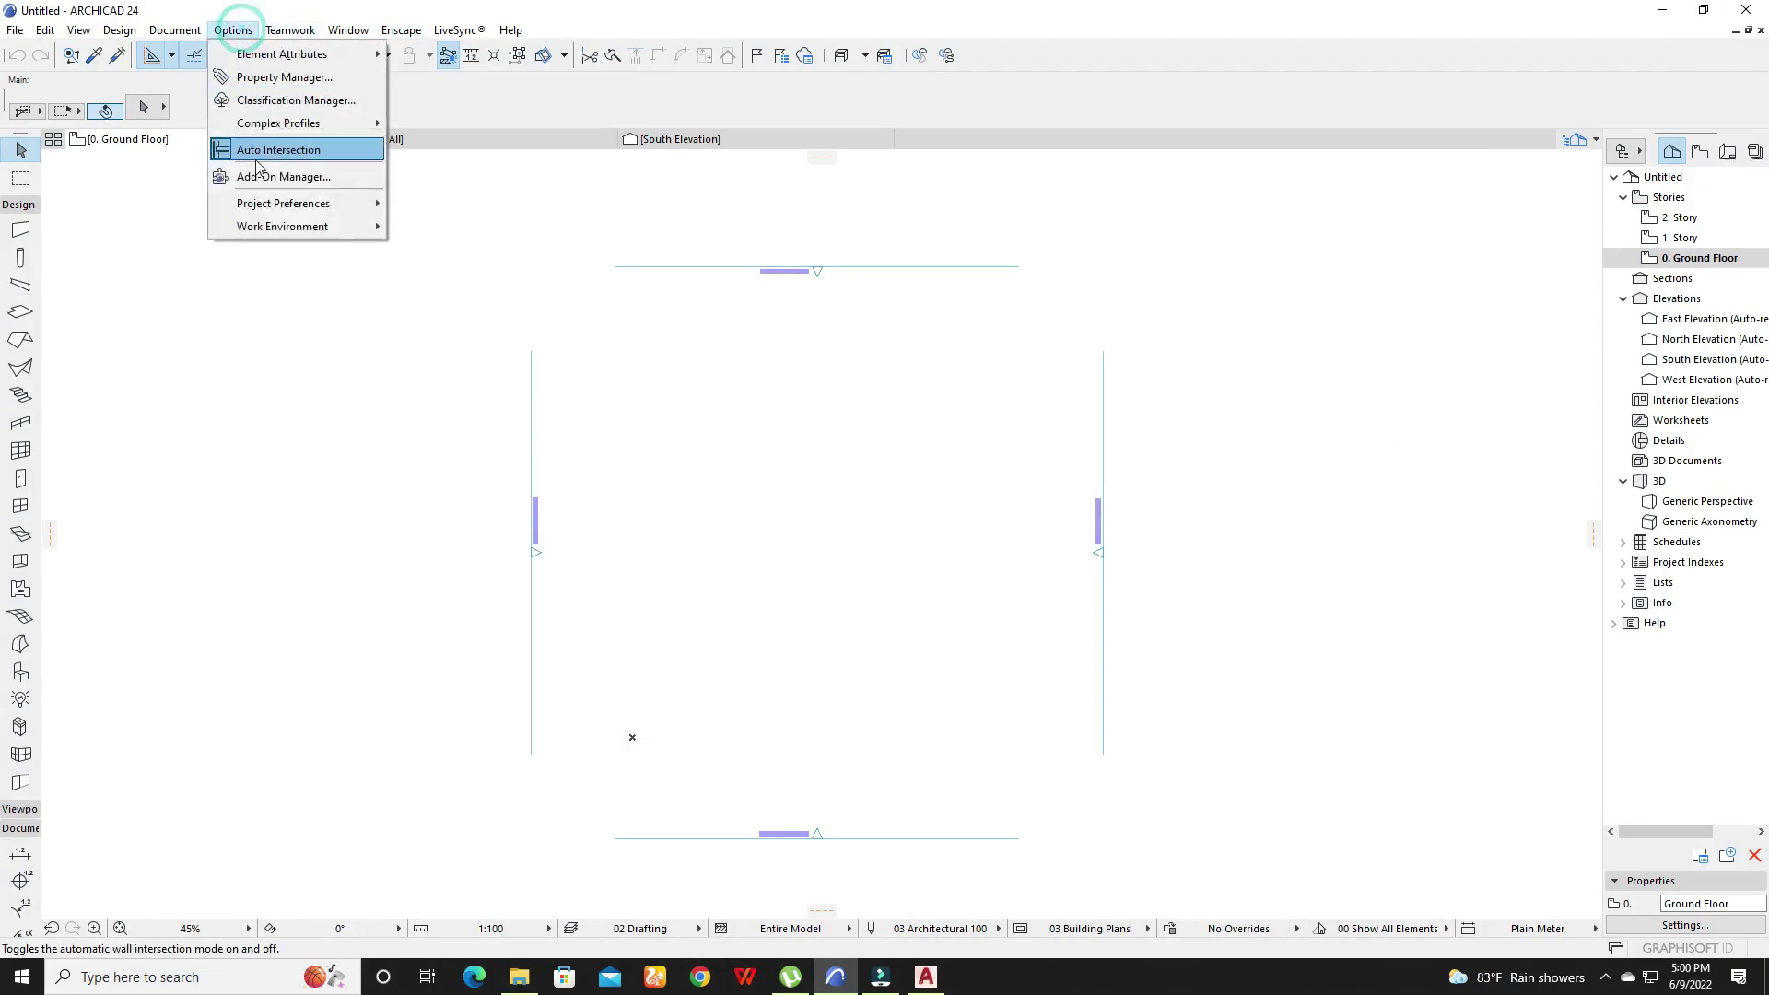
left_click(289, 207)
left_click(450, 203)
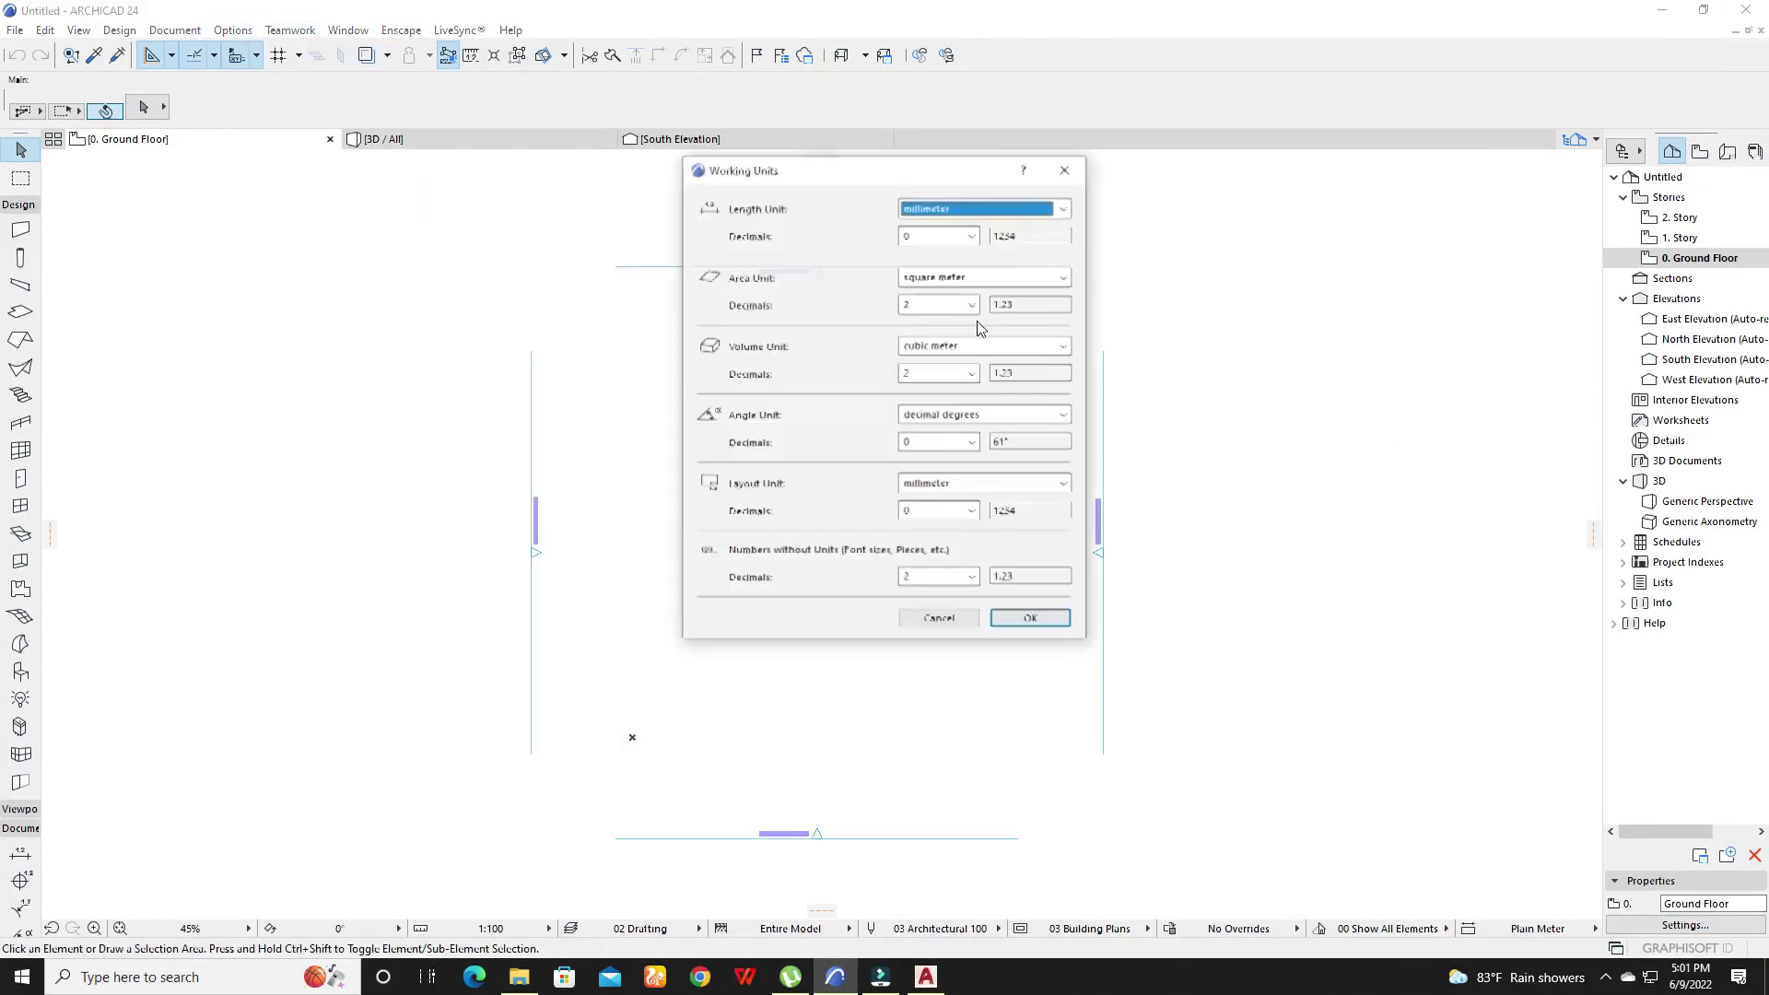
left_click(1045, 619)
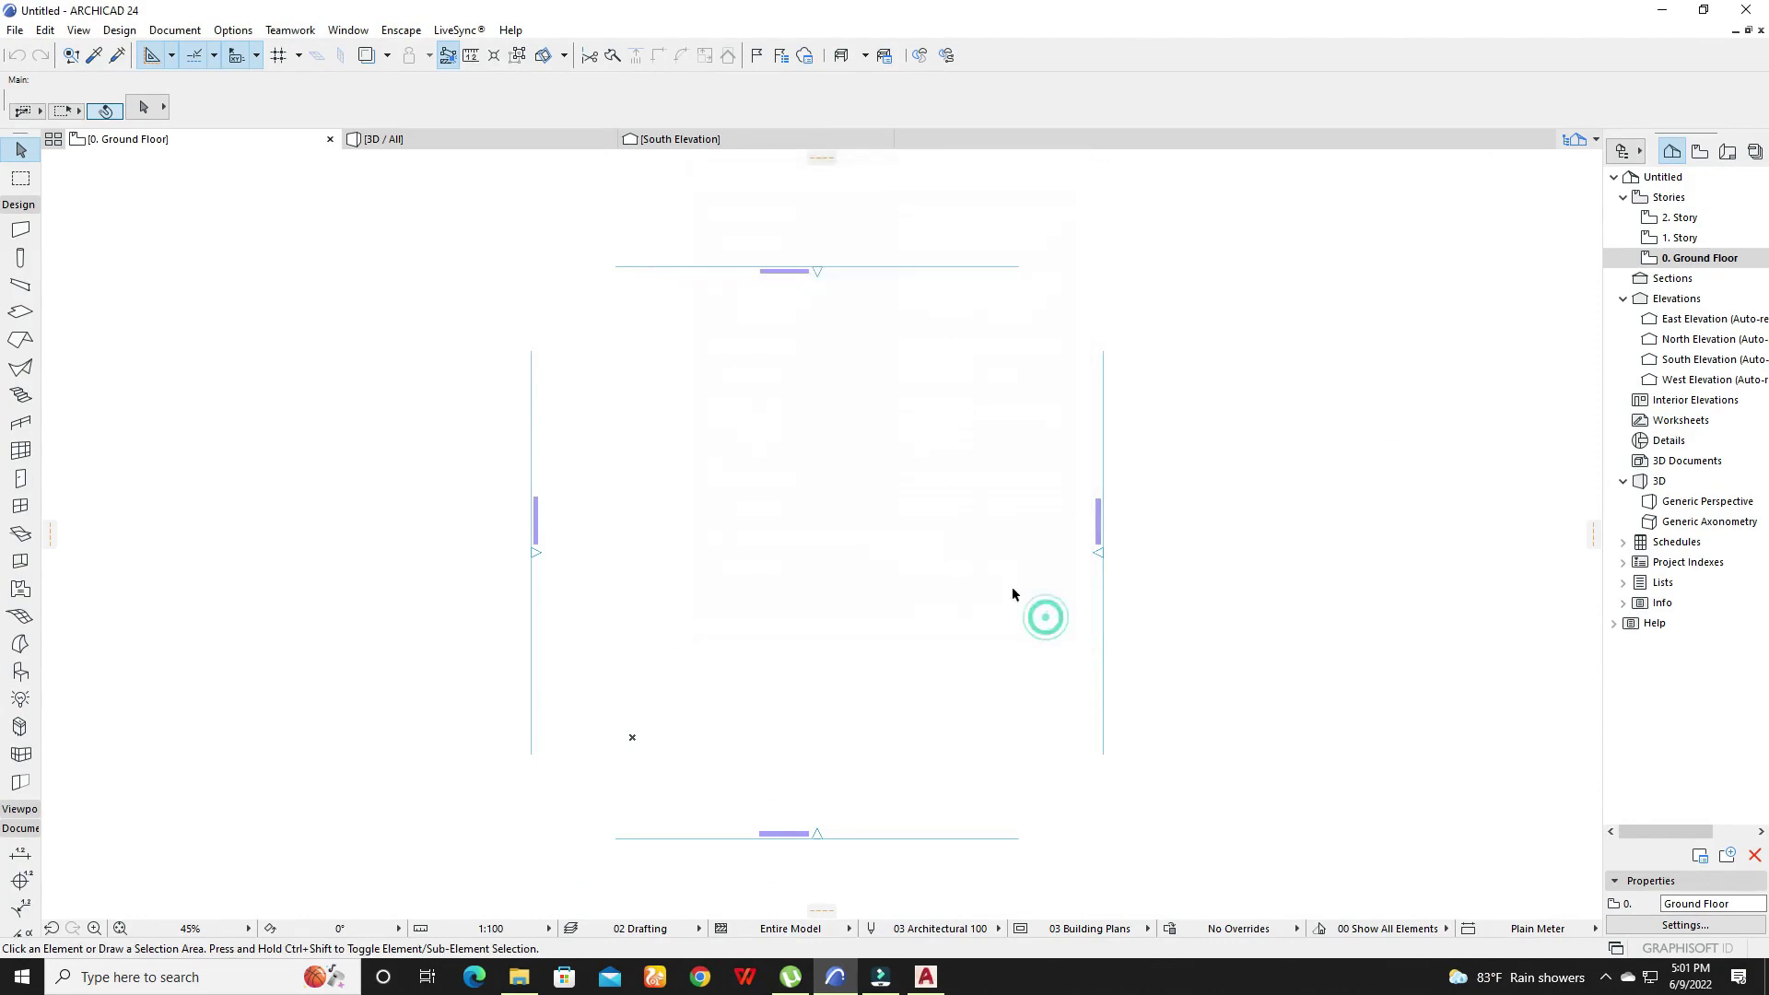
- Start placing terrain.dwg as an external drawing via File > External Content
left_click(15, 30)
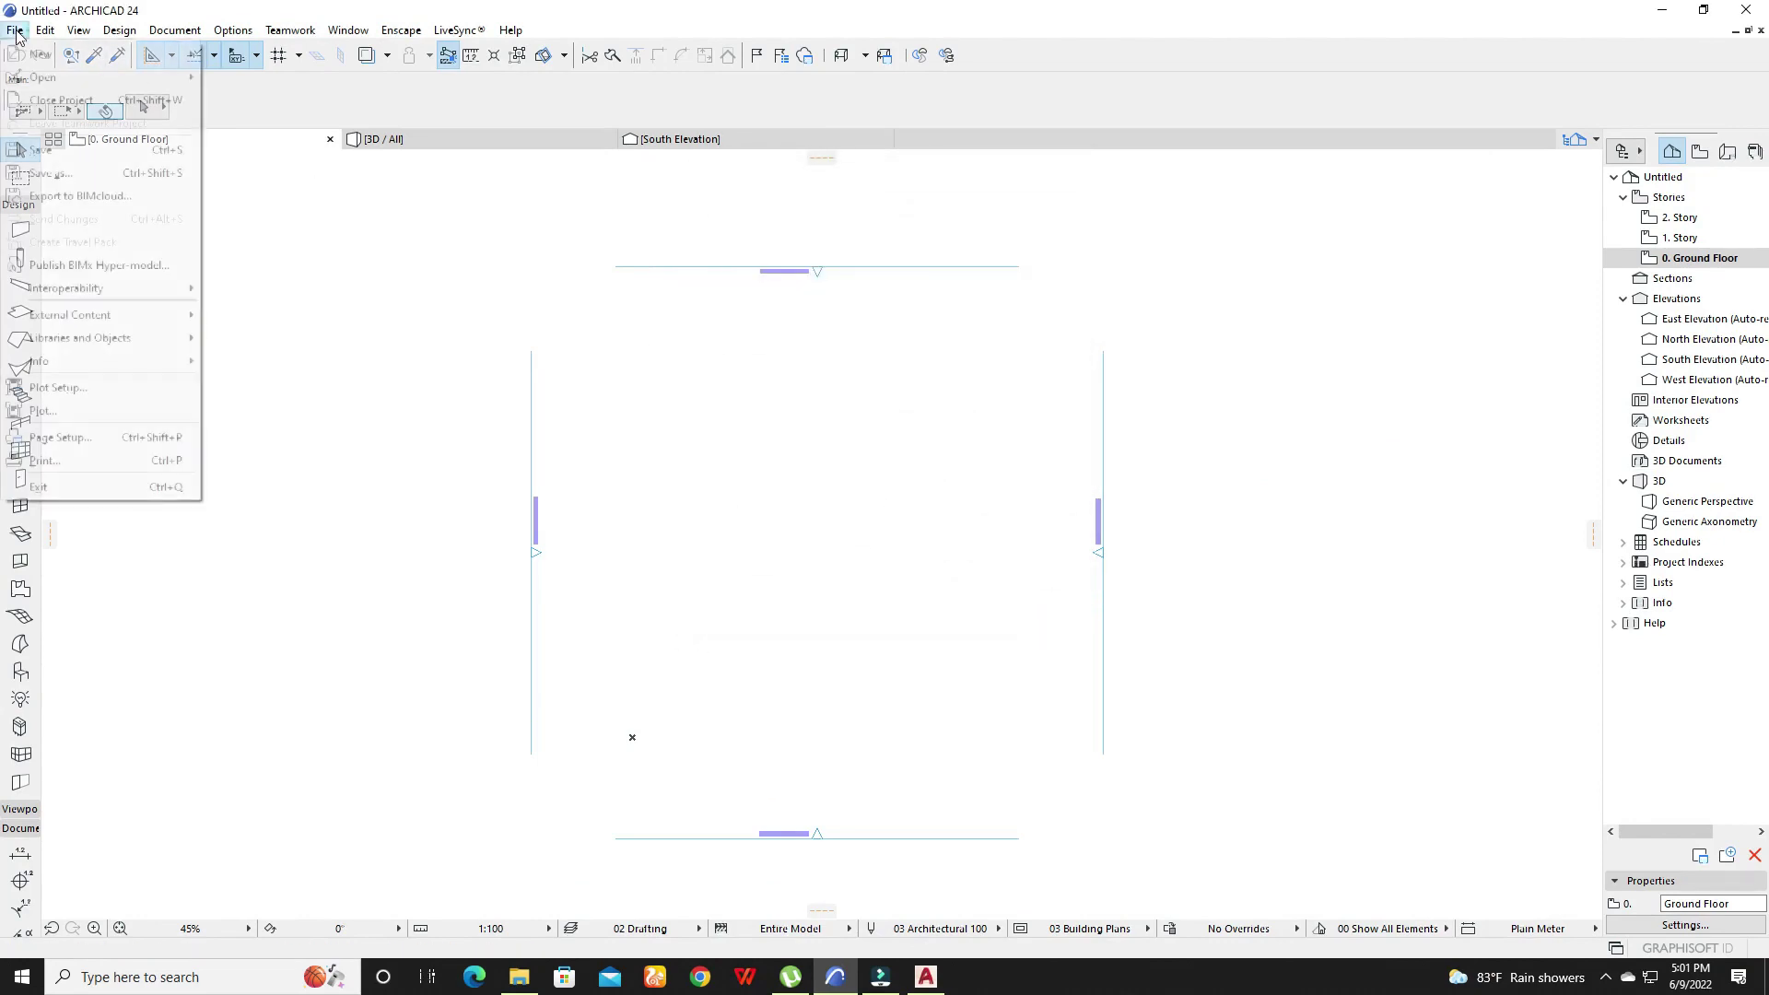
mouse_move(71, 322)
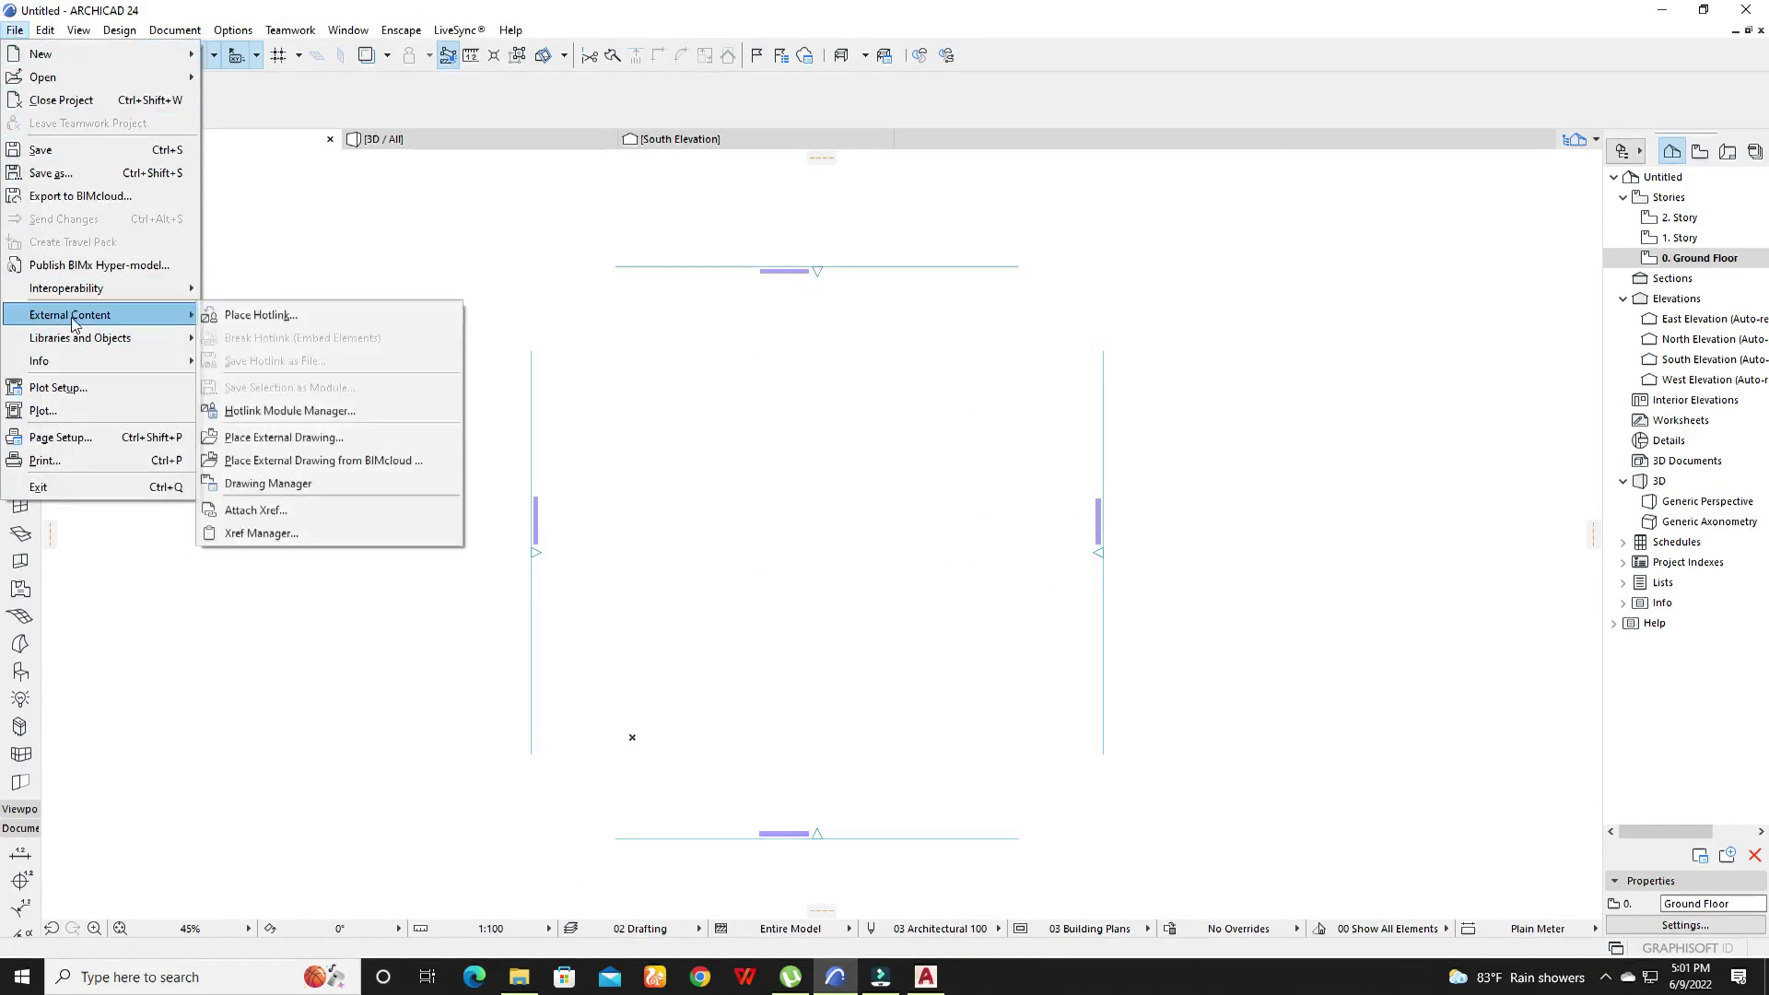
left_click(287, 439)
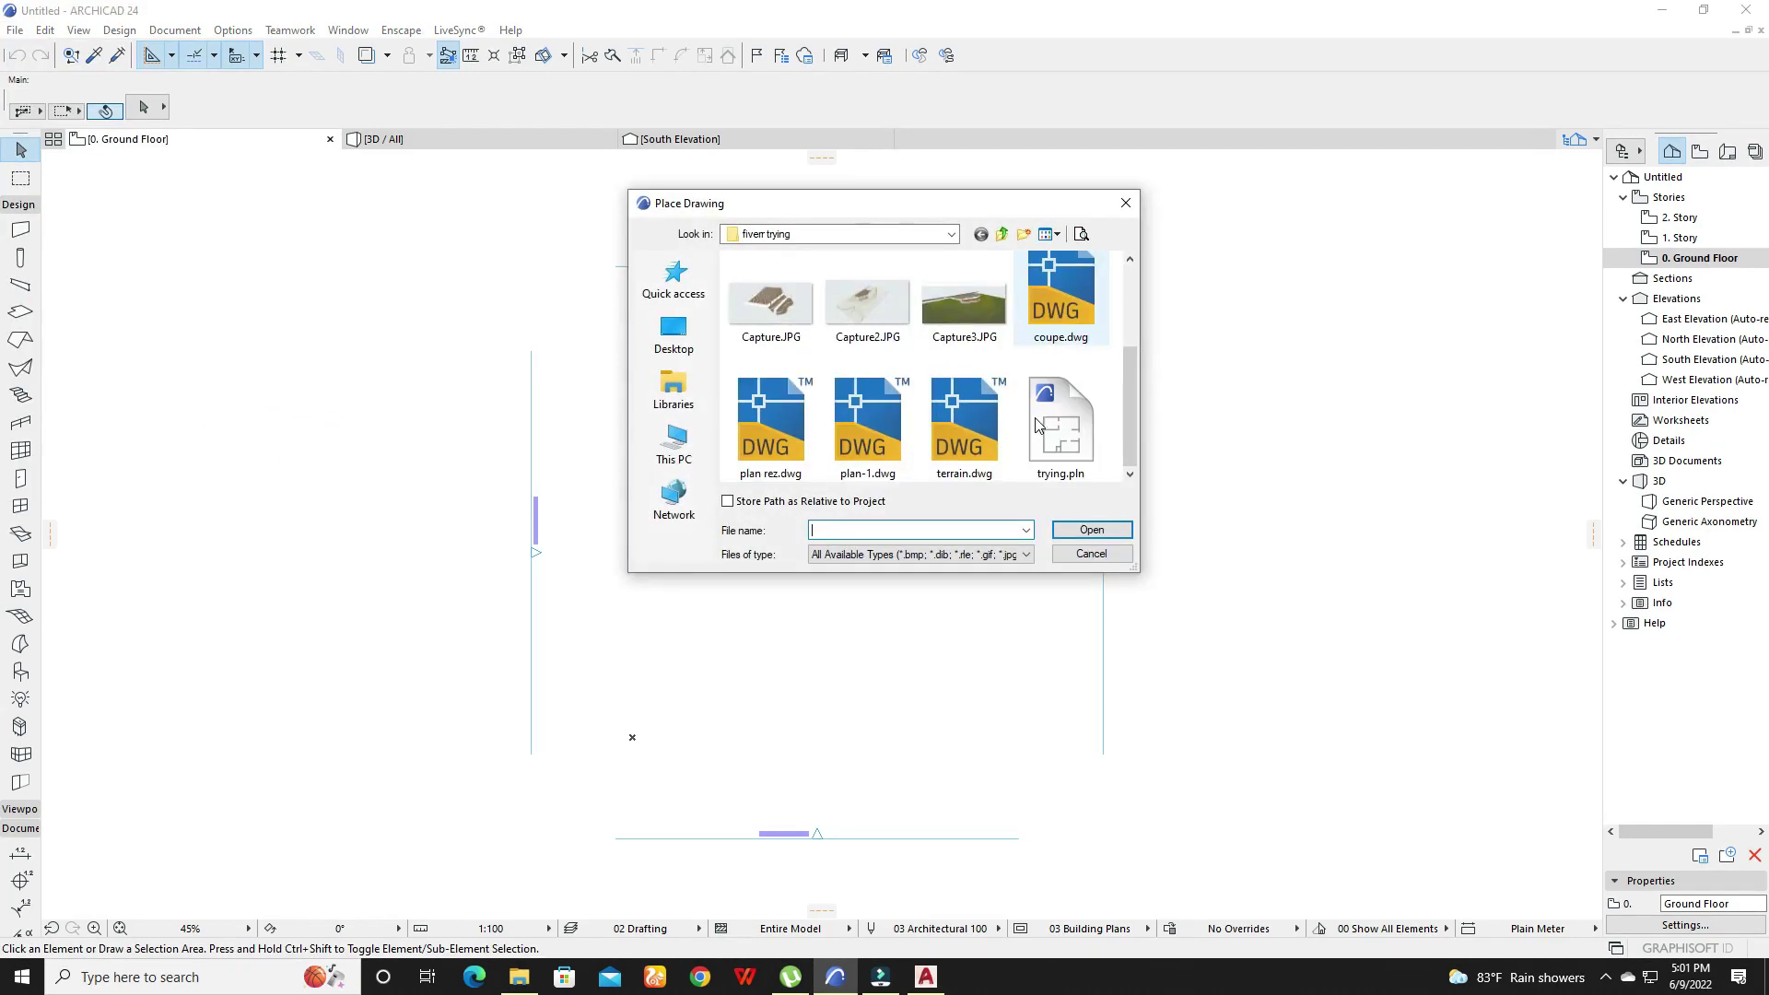
left_click(944, 436)
left_click(1088, 529)
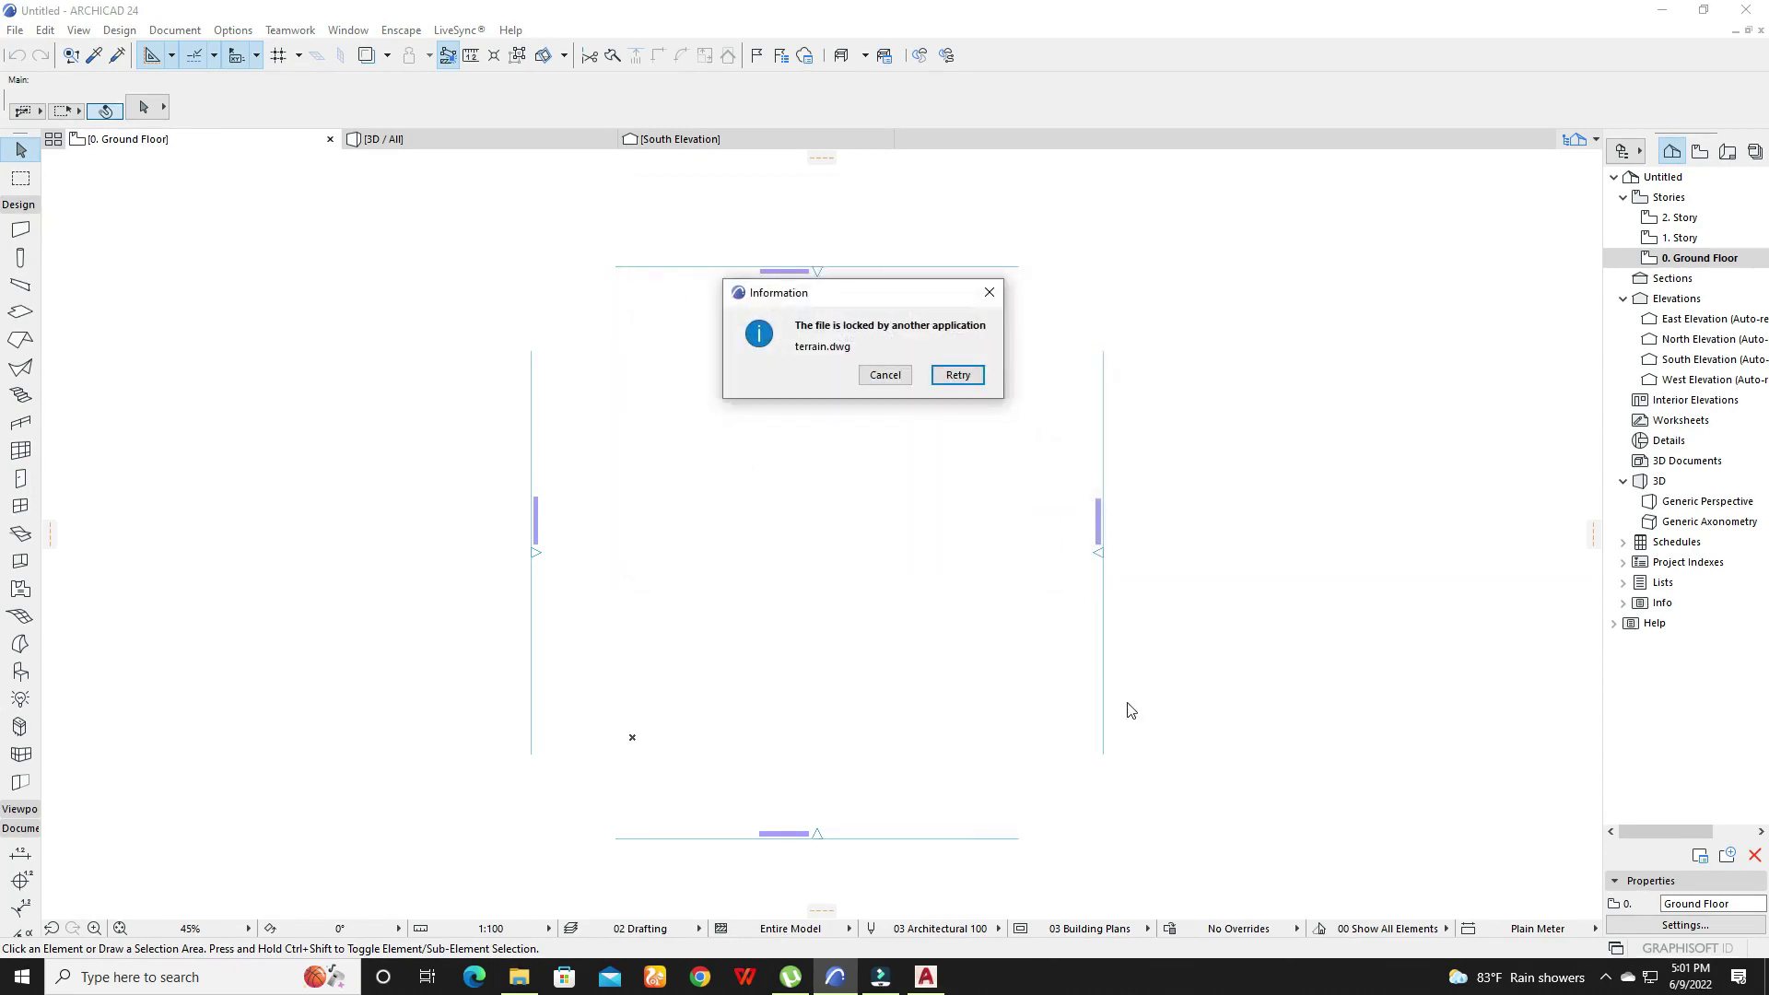
- Close terrain.dwg in AutoCAD without saving to release its lock
left_click(927, 977)
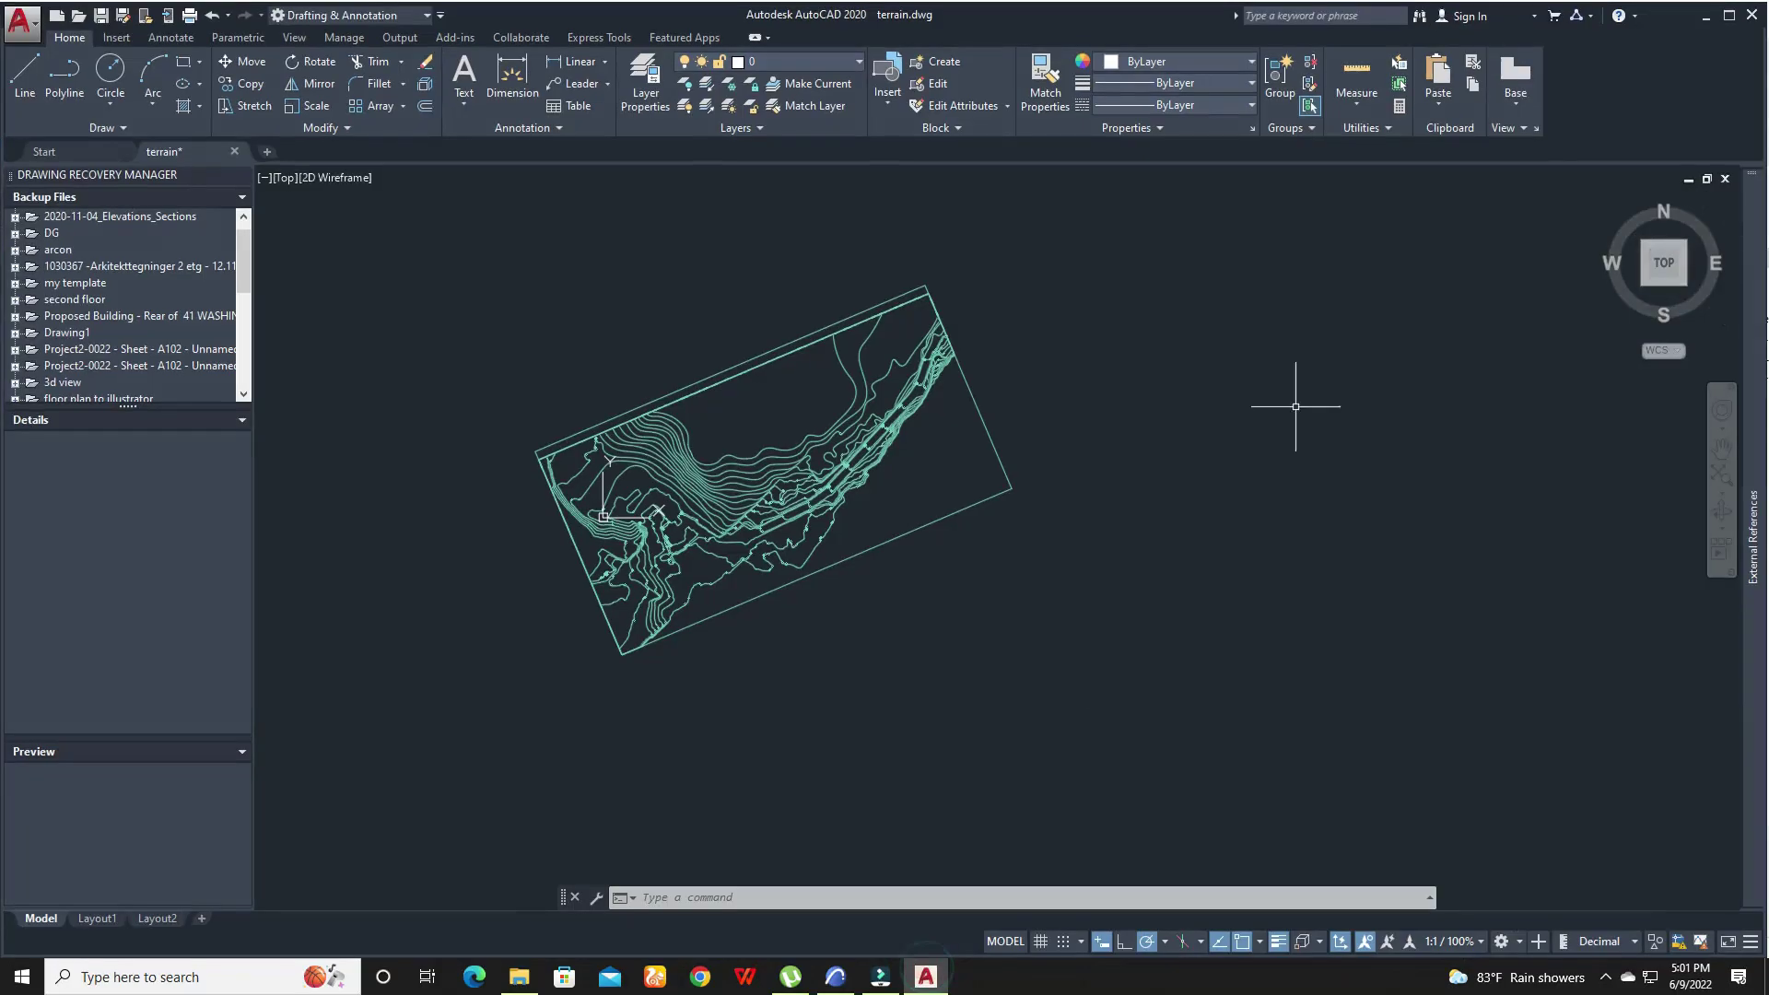
left_click(1754, 15)
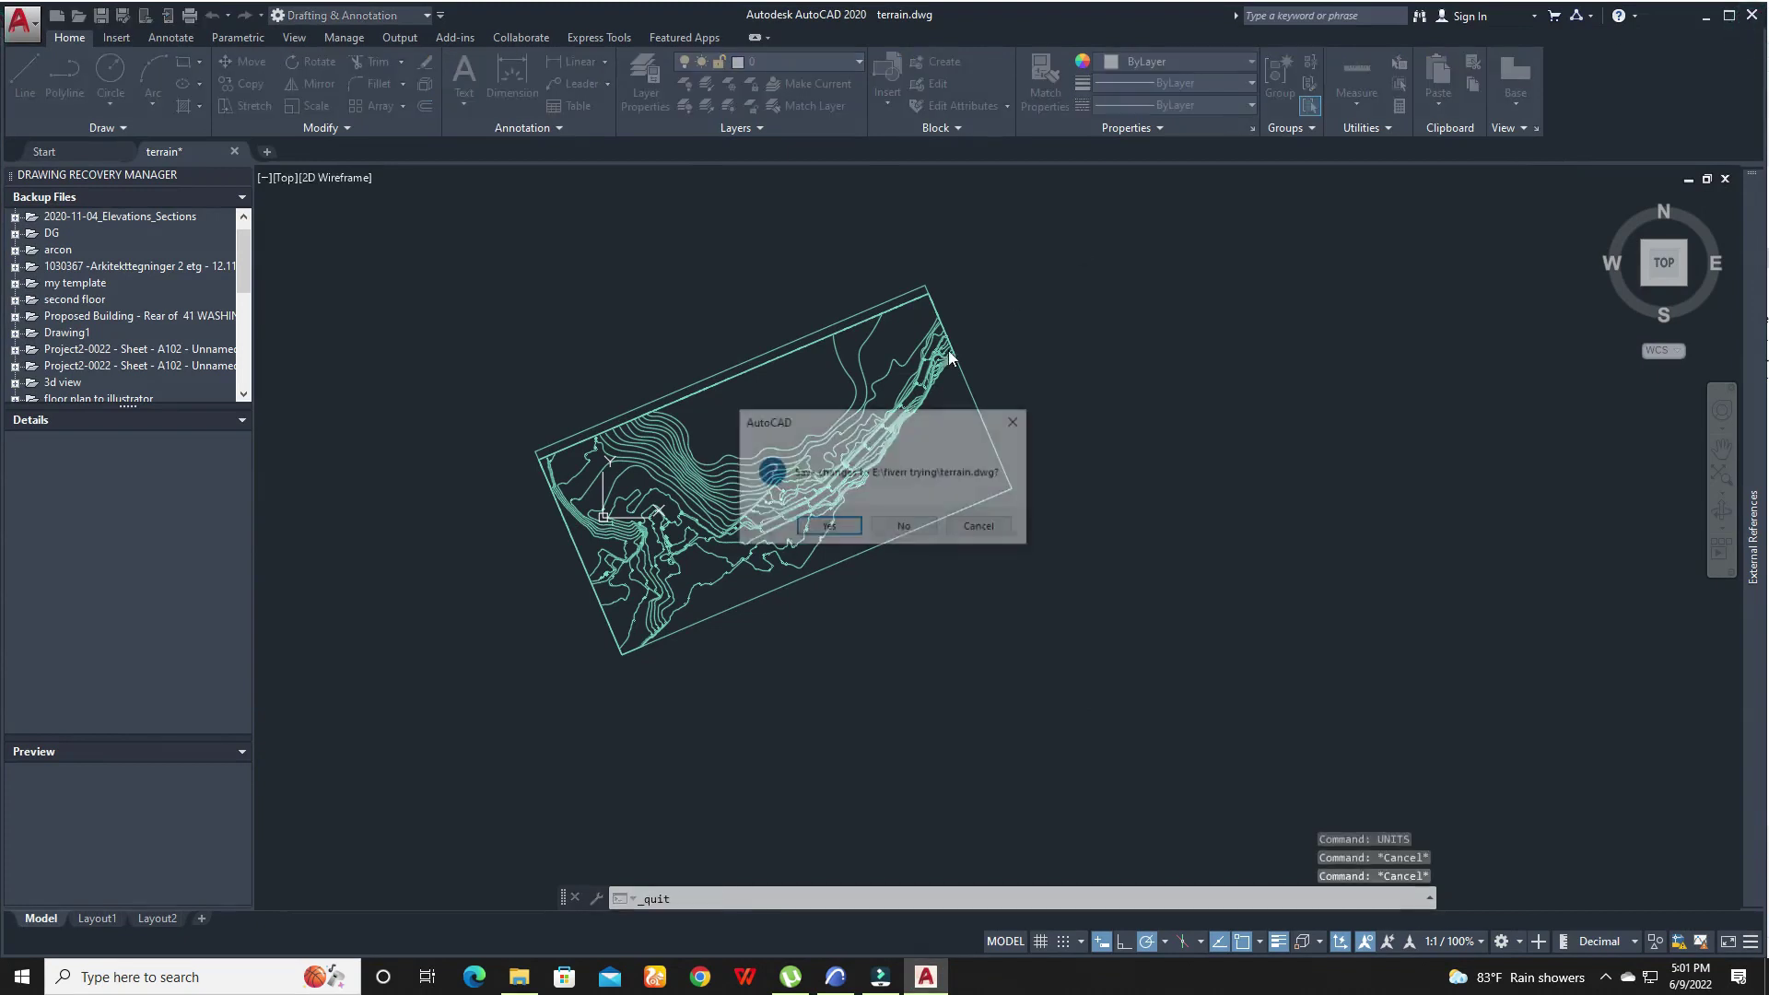
left_click(927, 533)
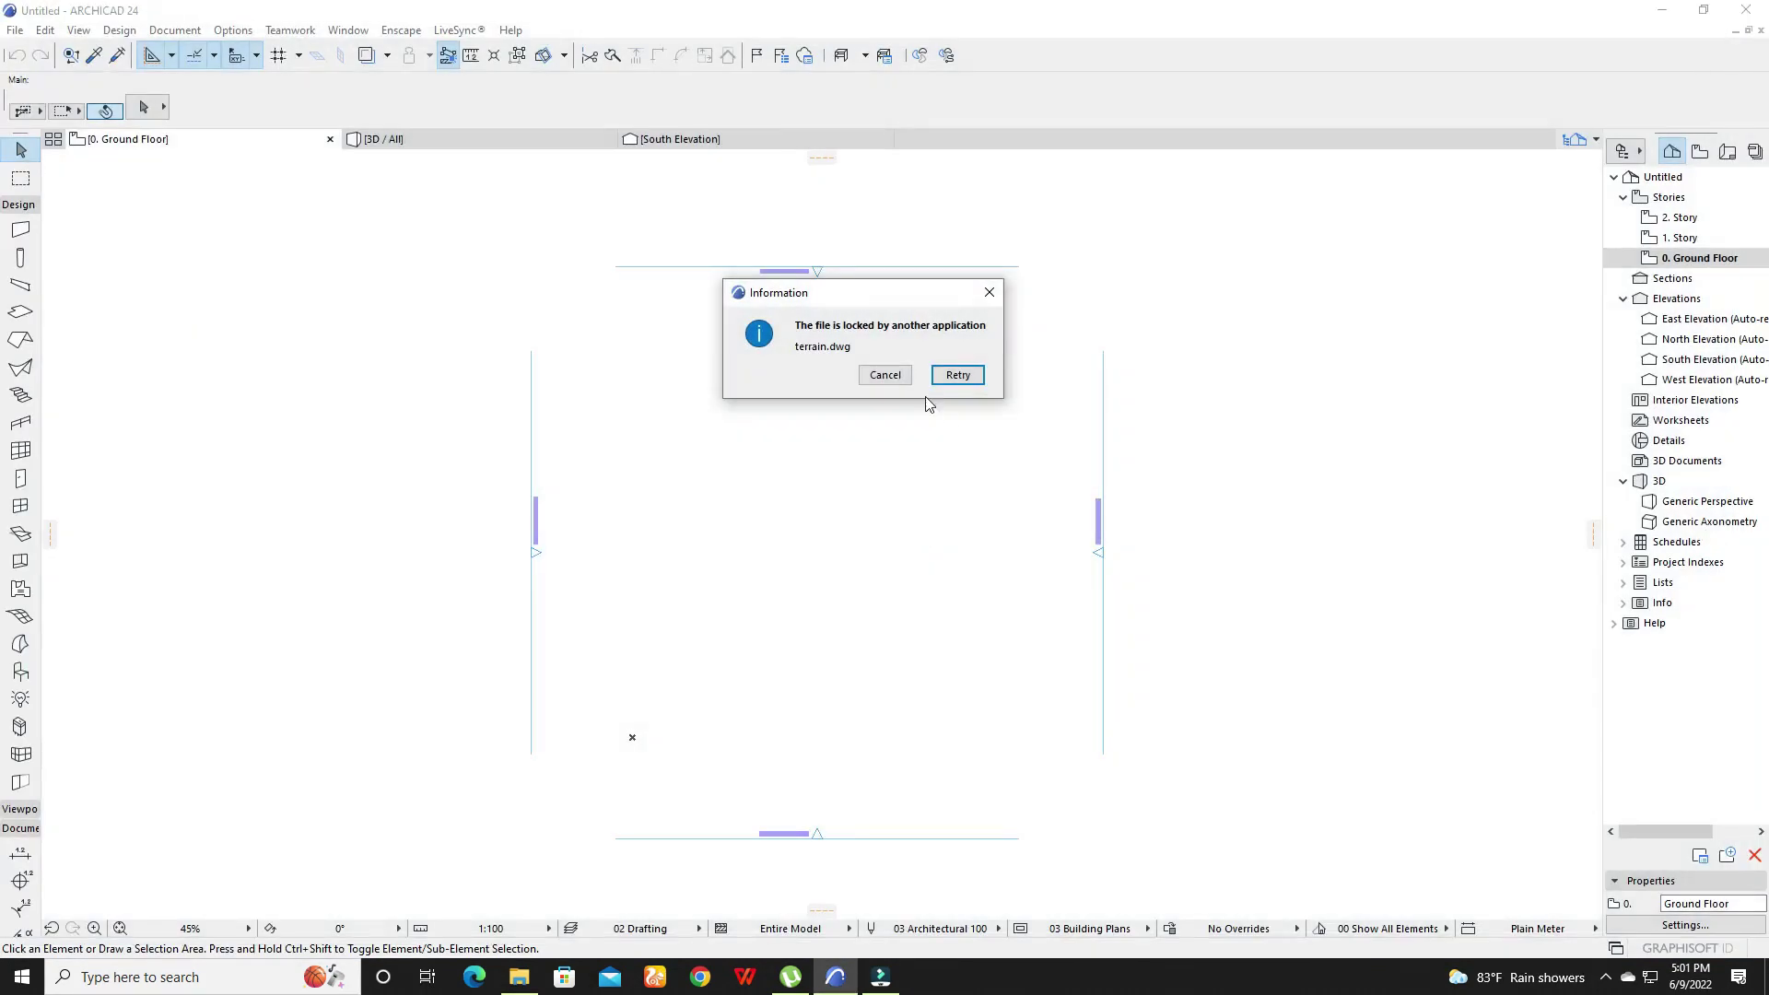
- Retry and place terrain.dwg at 1 millimetre per drawing unit, skipping all missing files
left_click(959, 376)
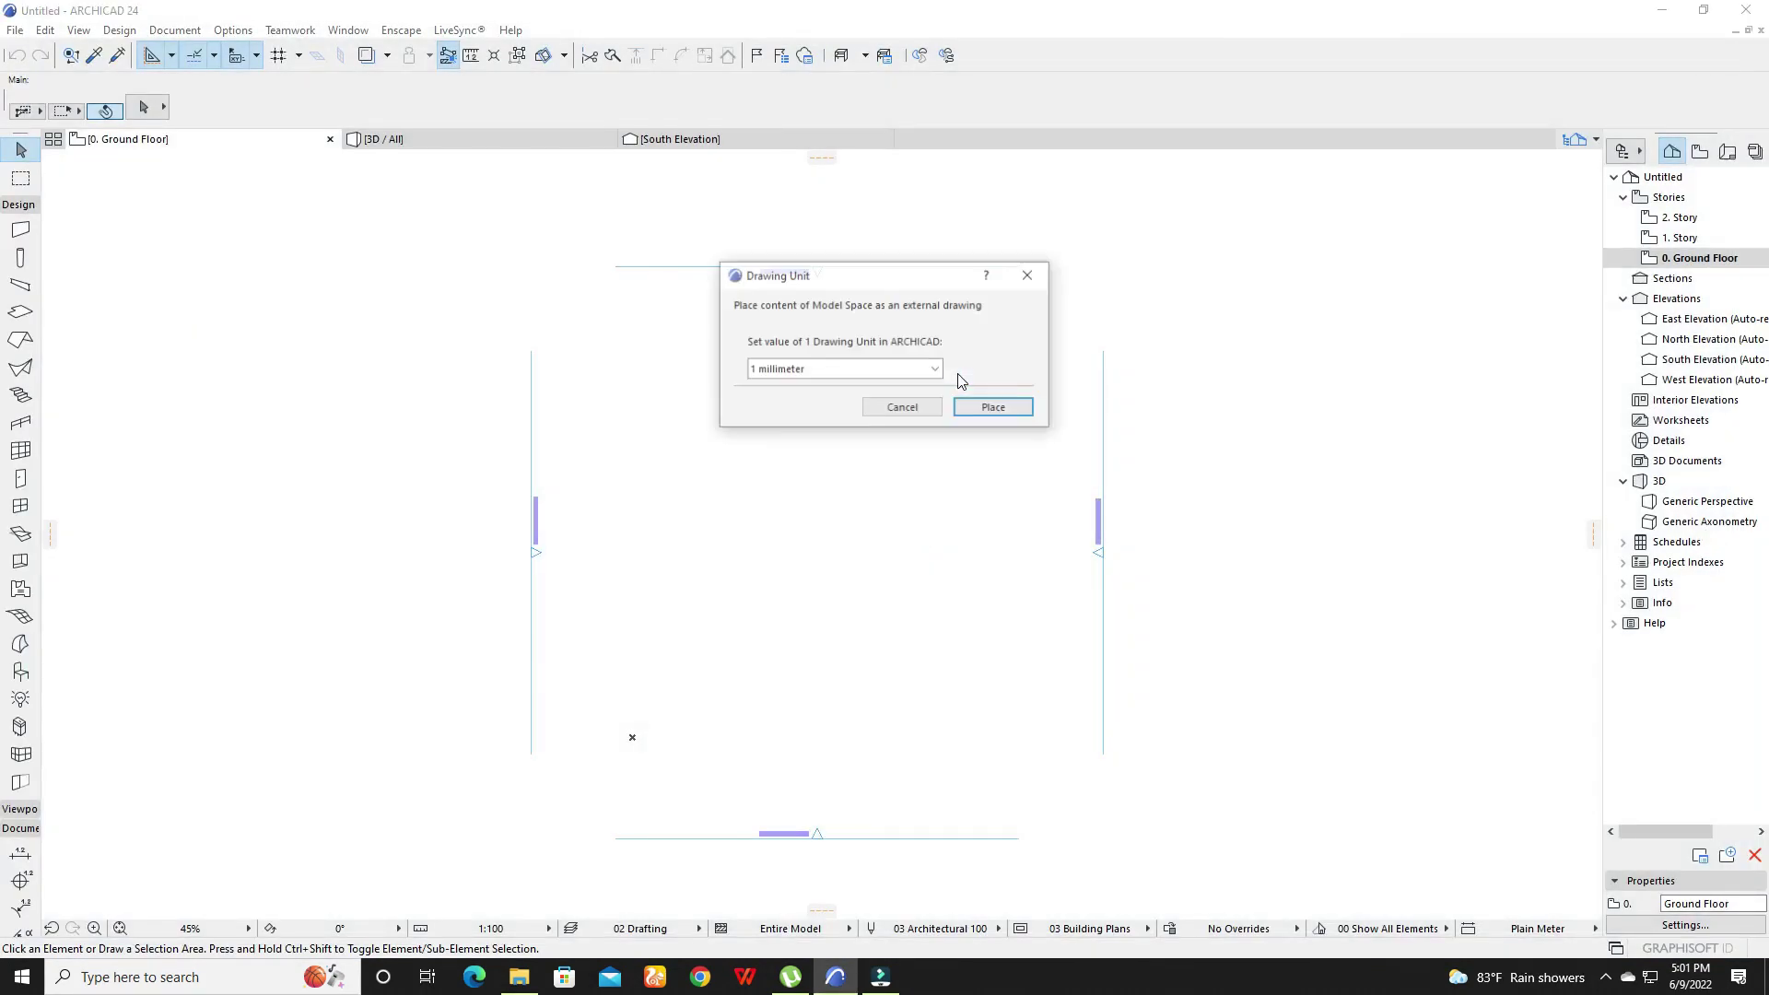
left_click(995, 408)
left_click(815, 516)
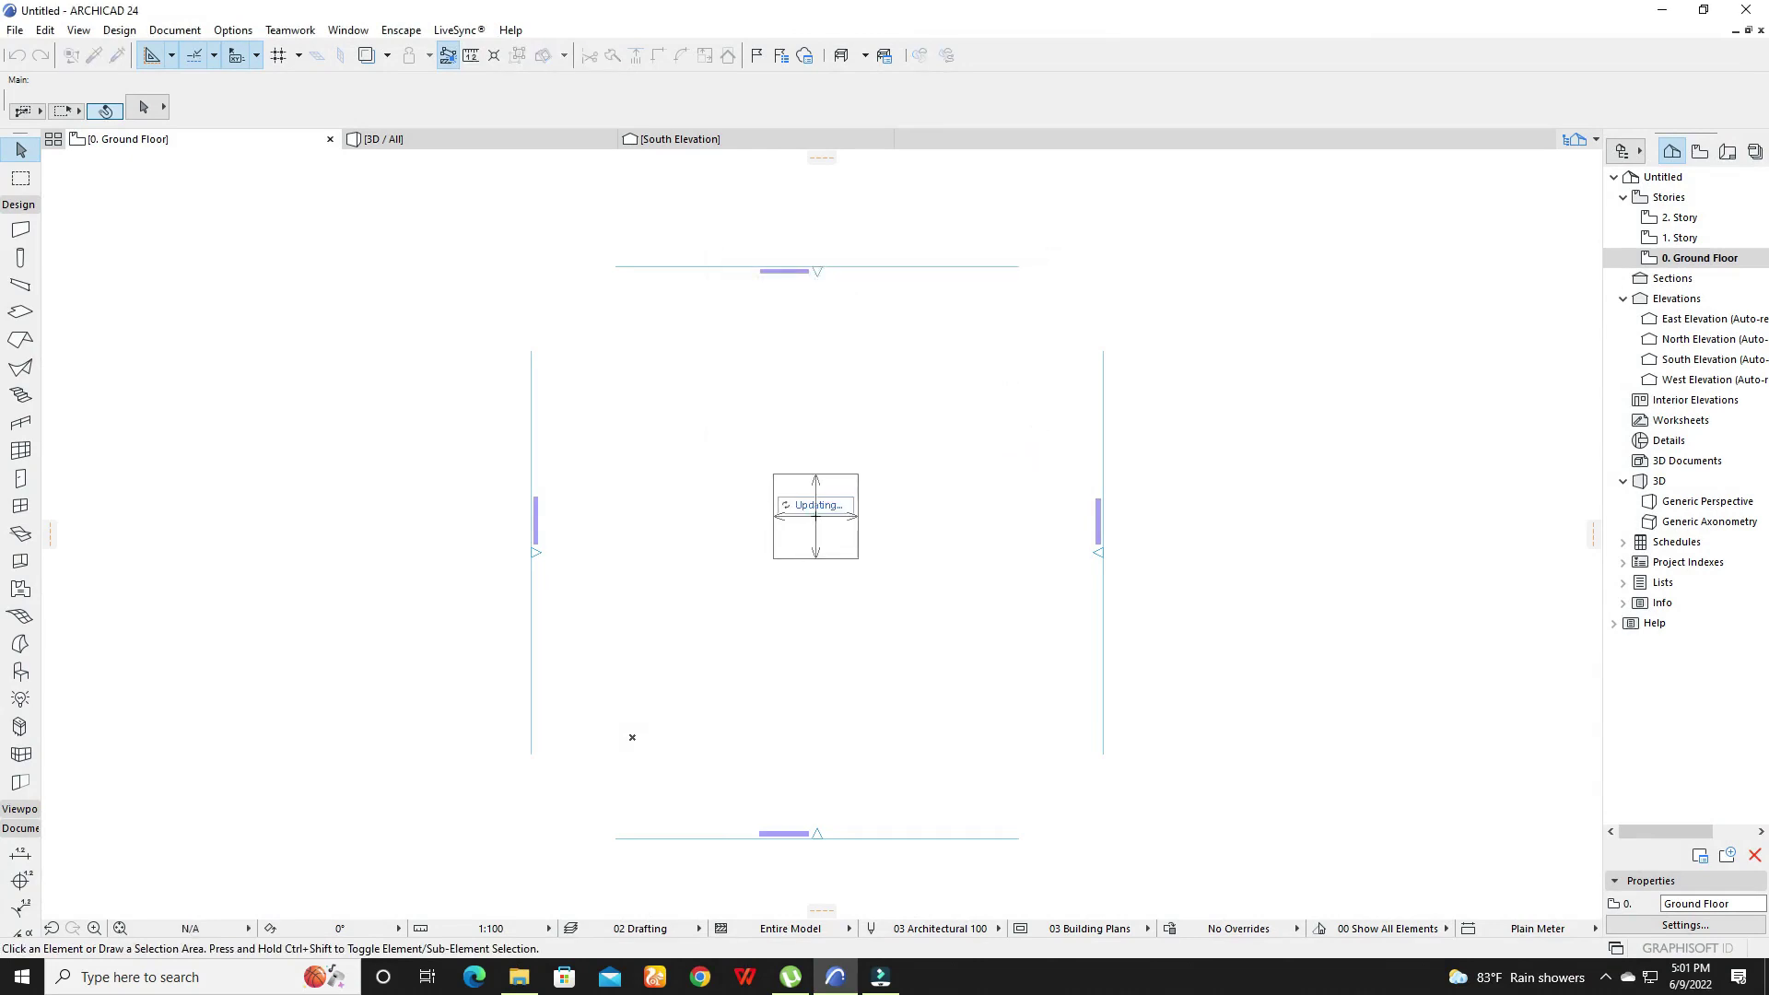
left_click(884, 422)
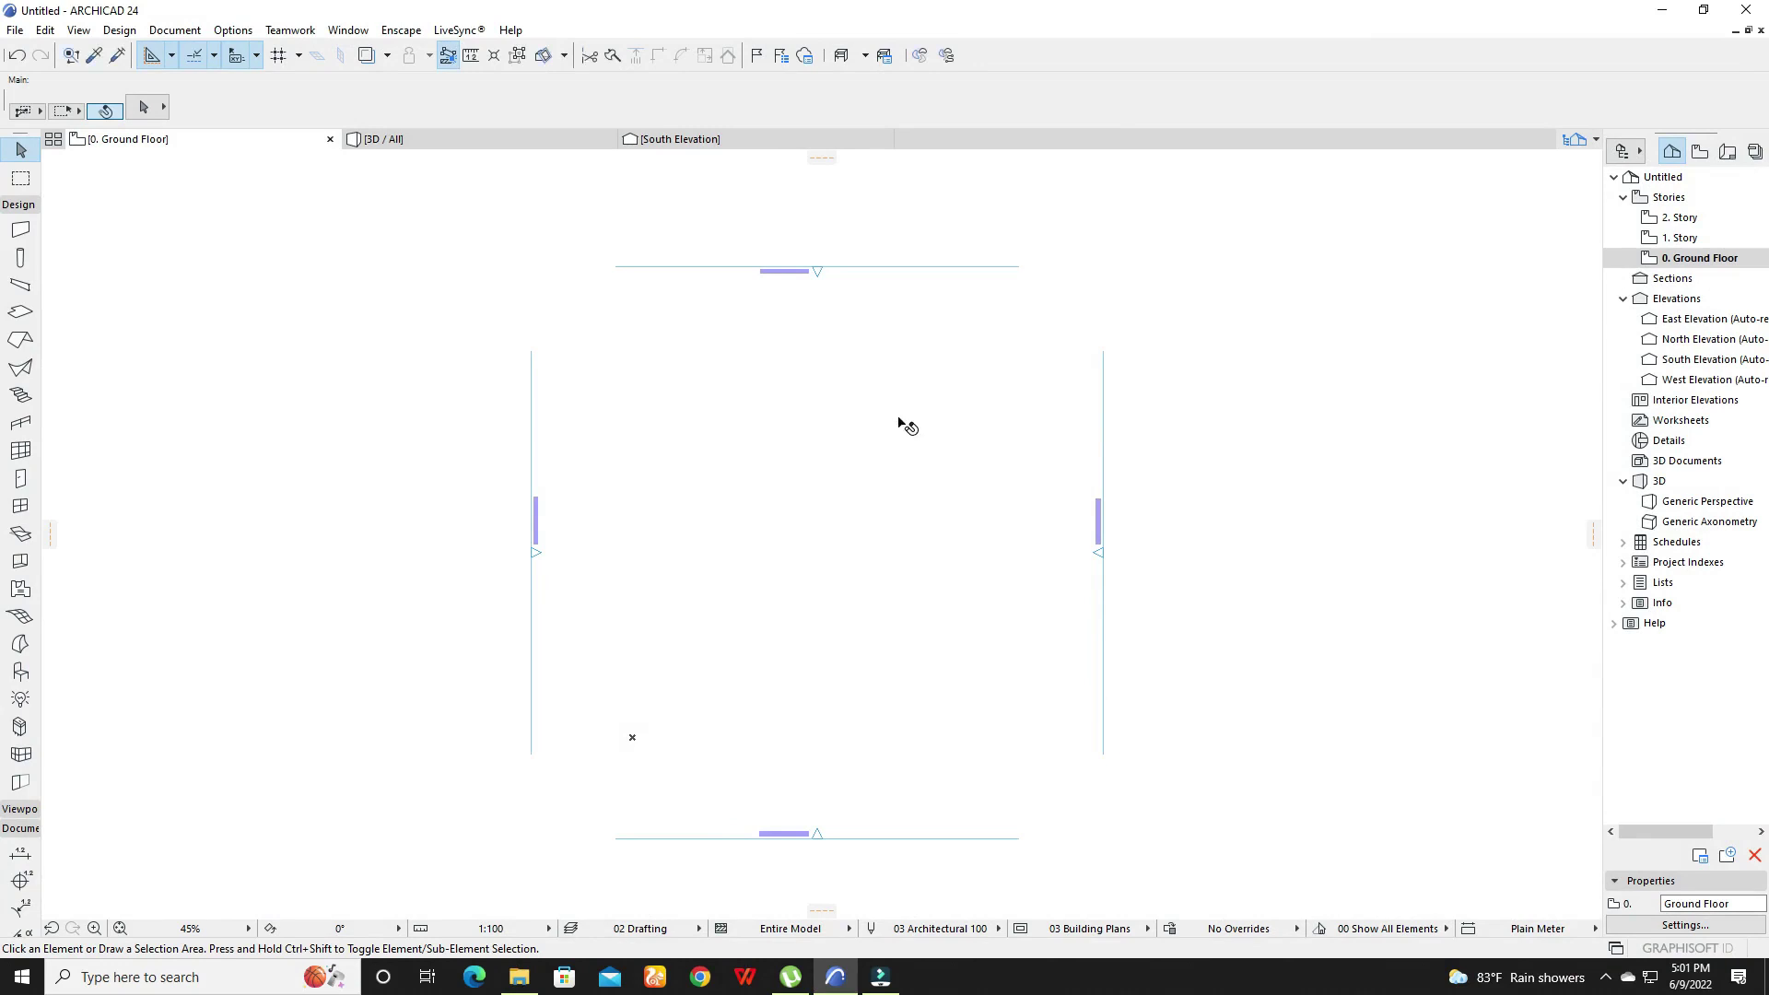
scroll(898, 419, "down", 10)
scroll(899, 424, "down", 5)
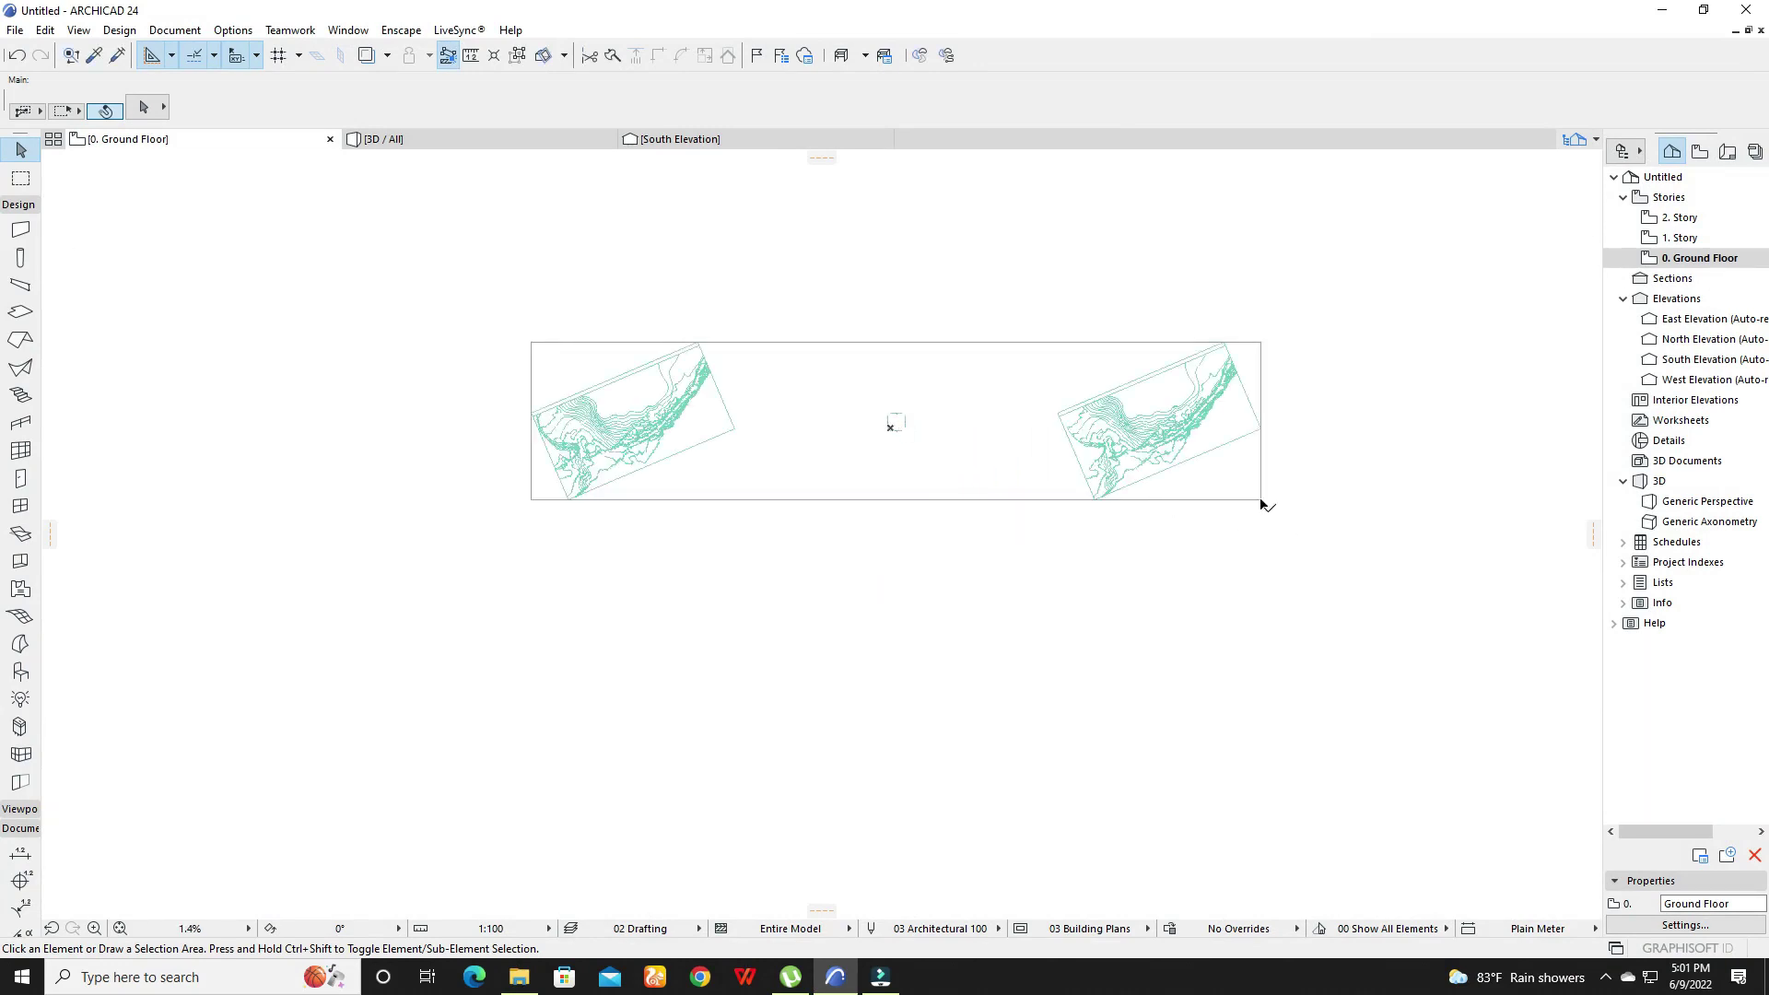
- Crop the drawing frame to the left contour map and move it to a new spot
left_click(1261, 502)
left_click(1262, 500)
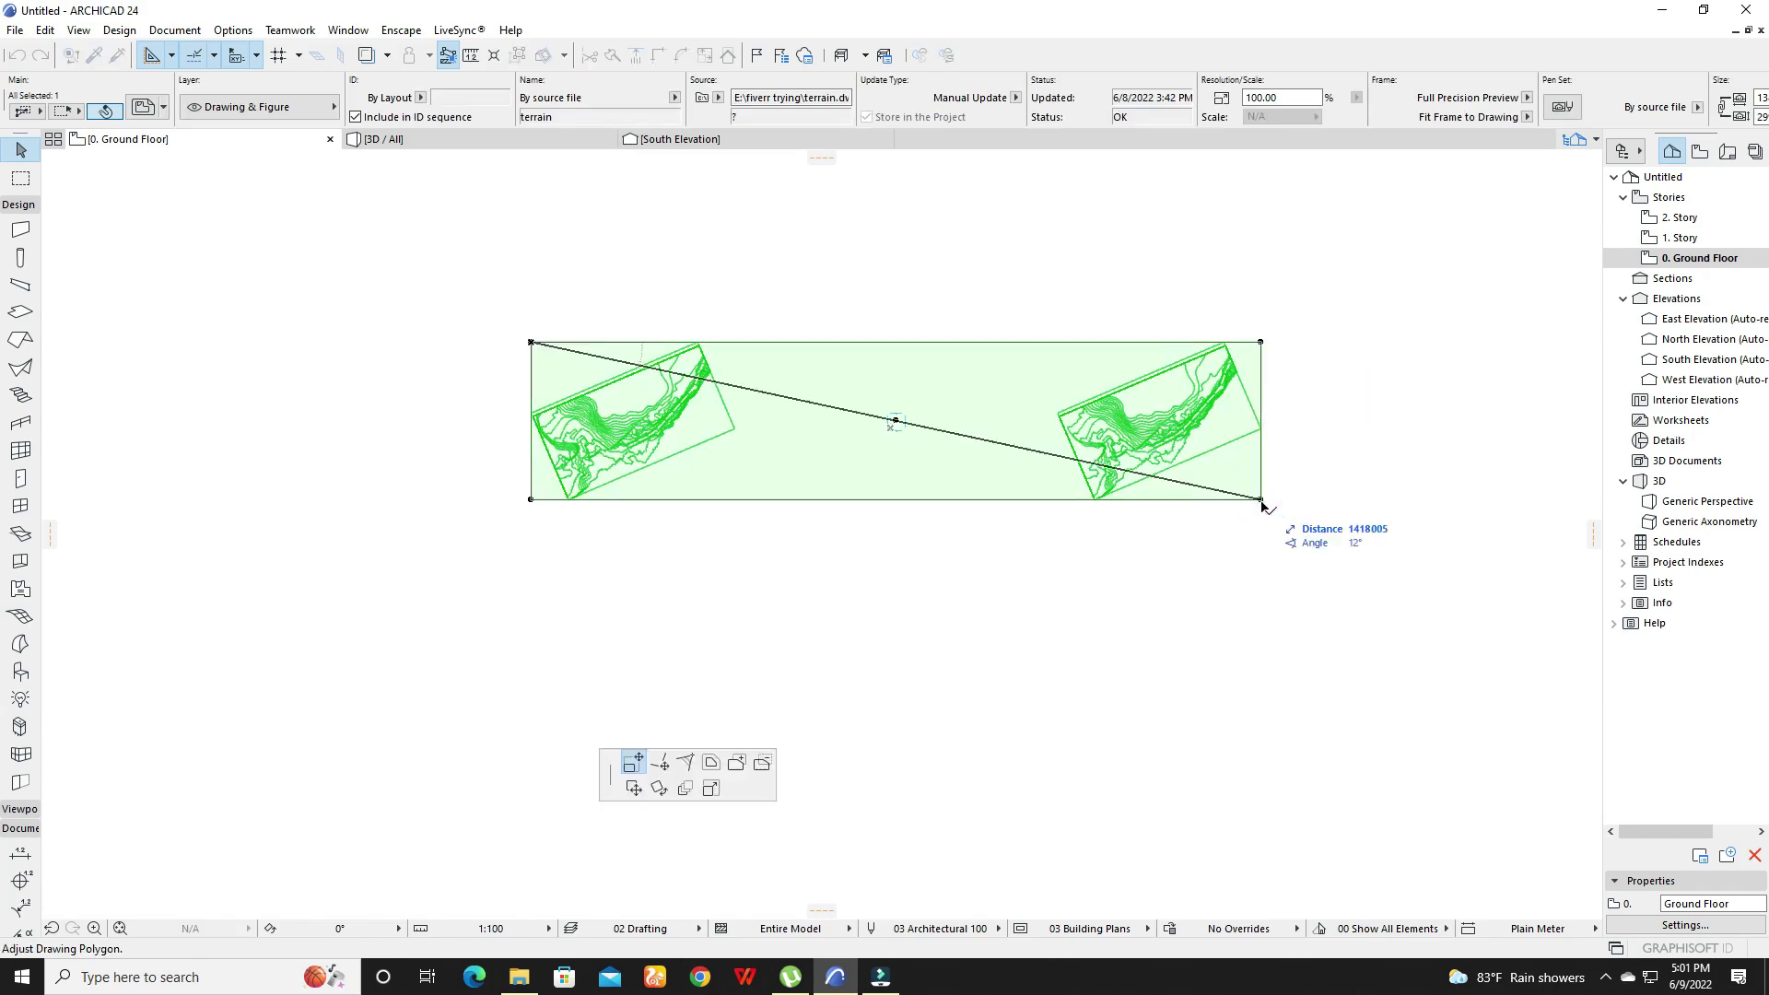
left_click(751, 498)
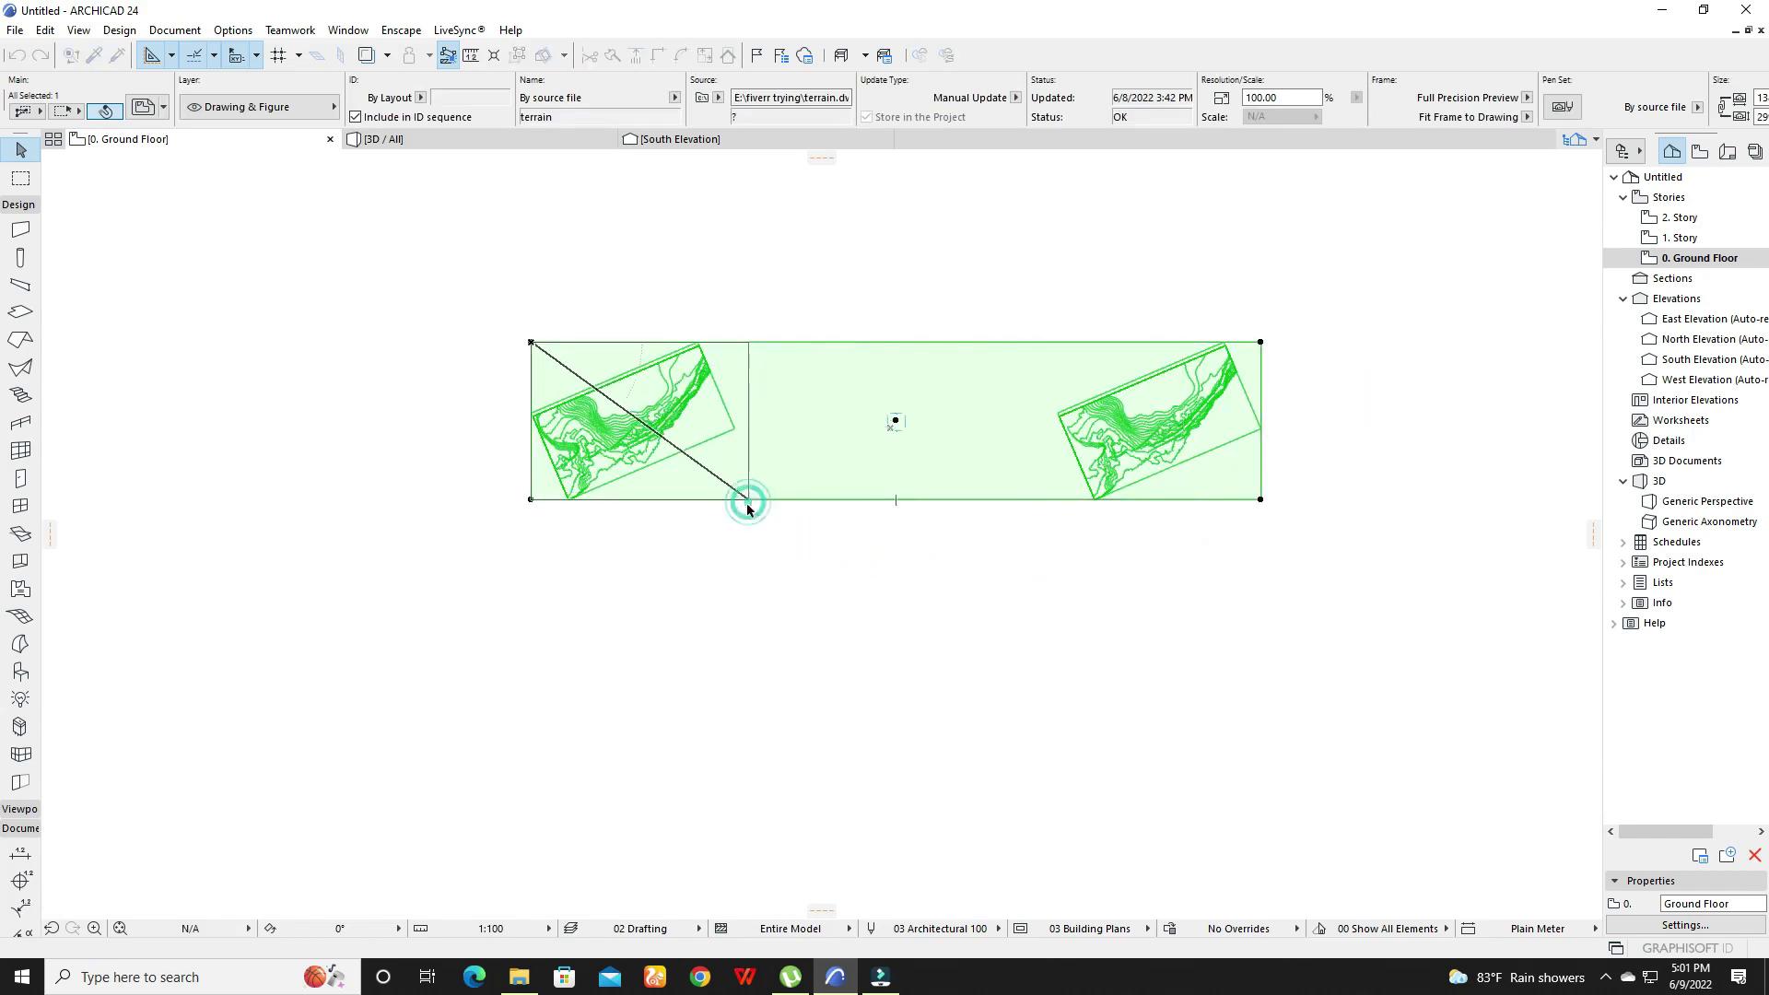
left_click(629, 432)
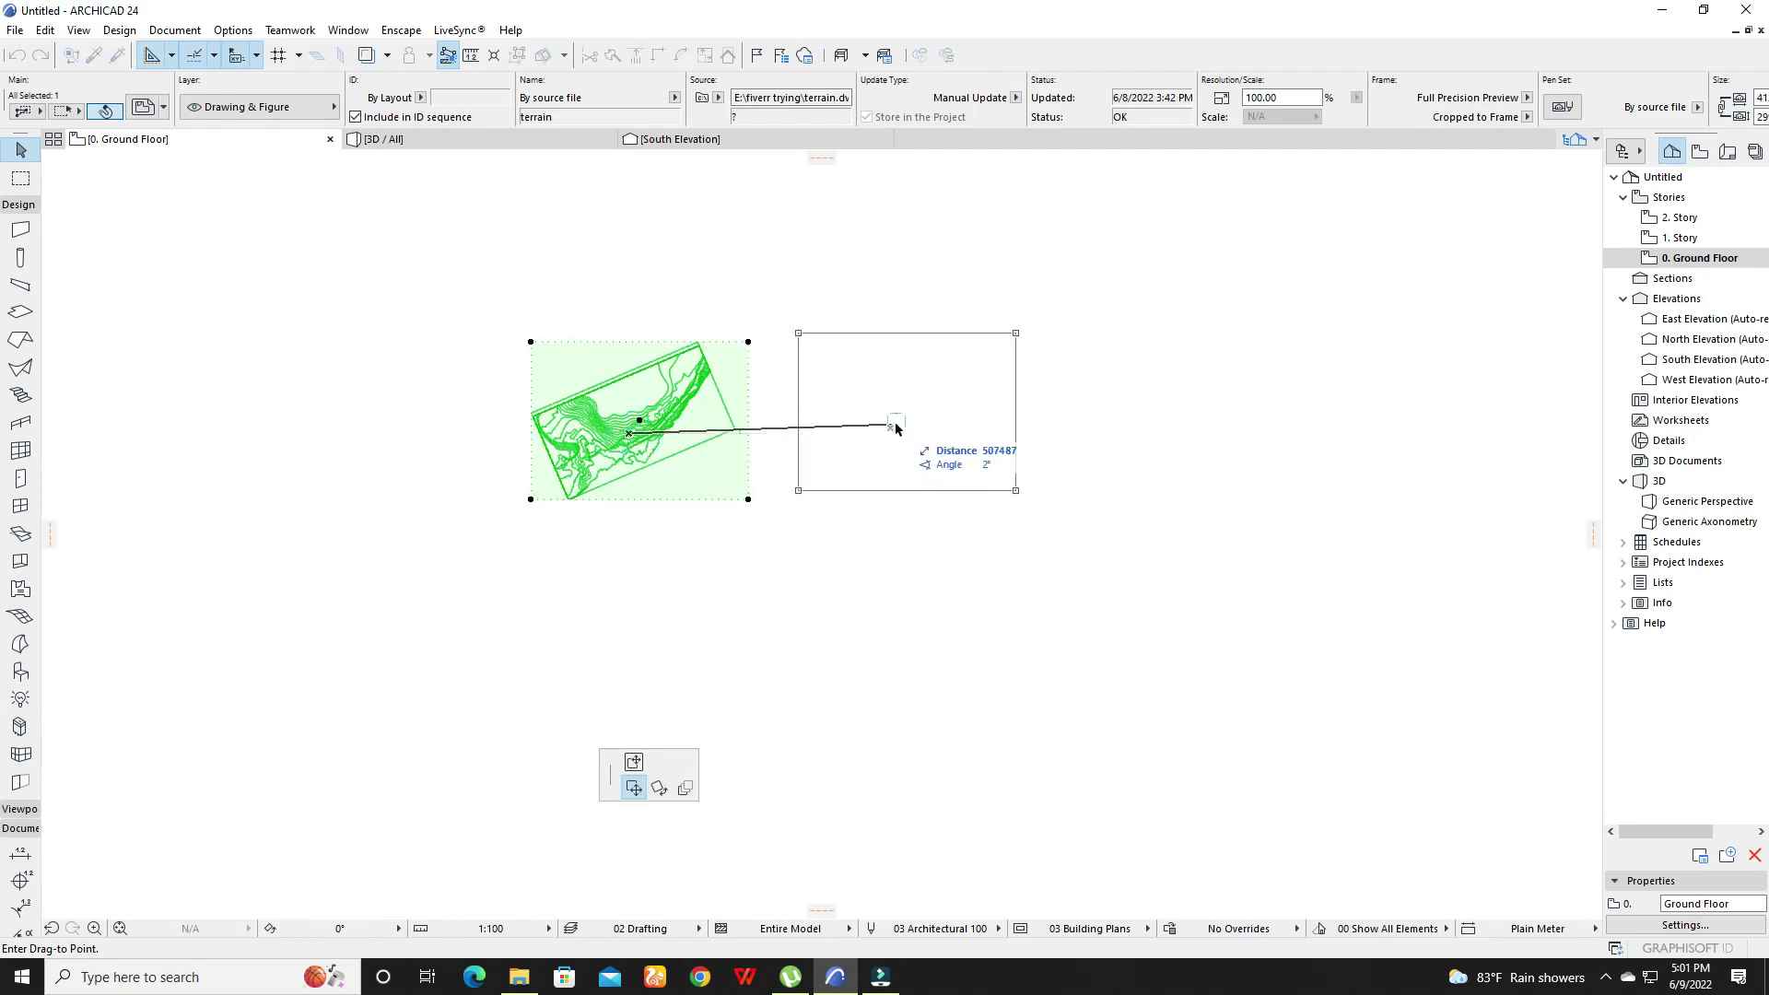
left_click(898, 427)
scroll(910, 439, "up", 5)
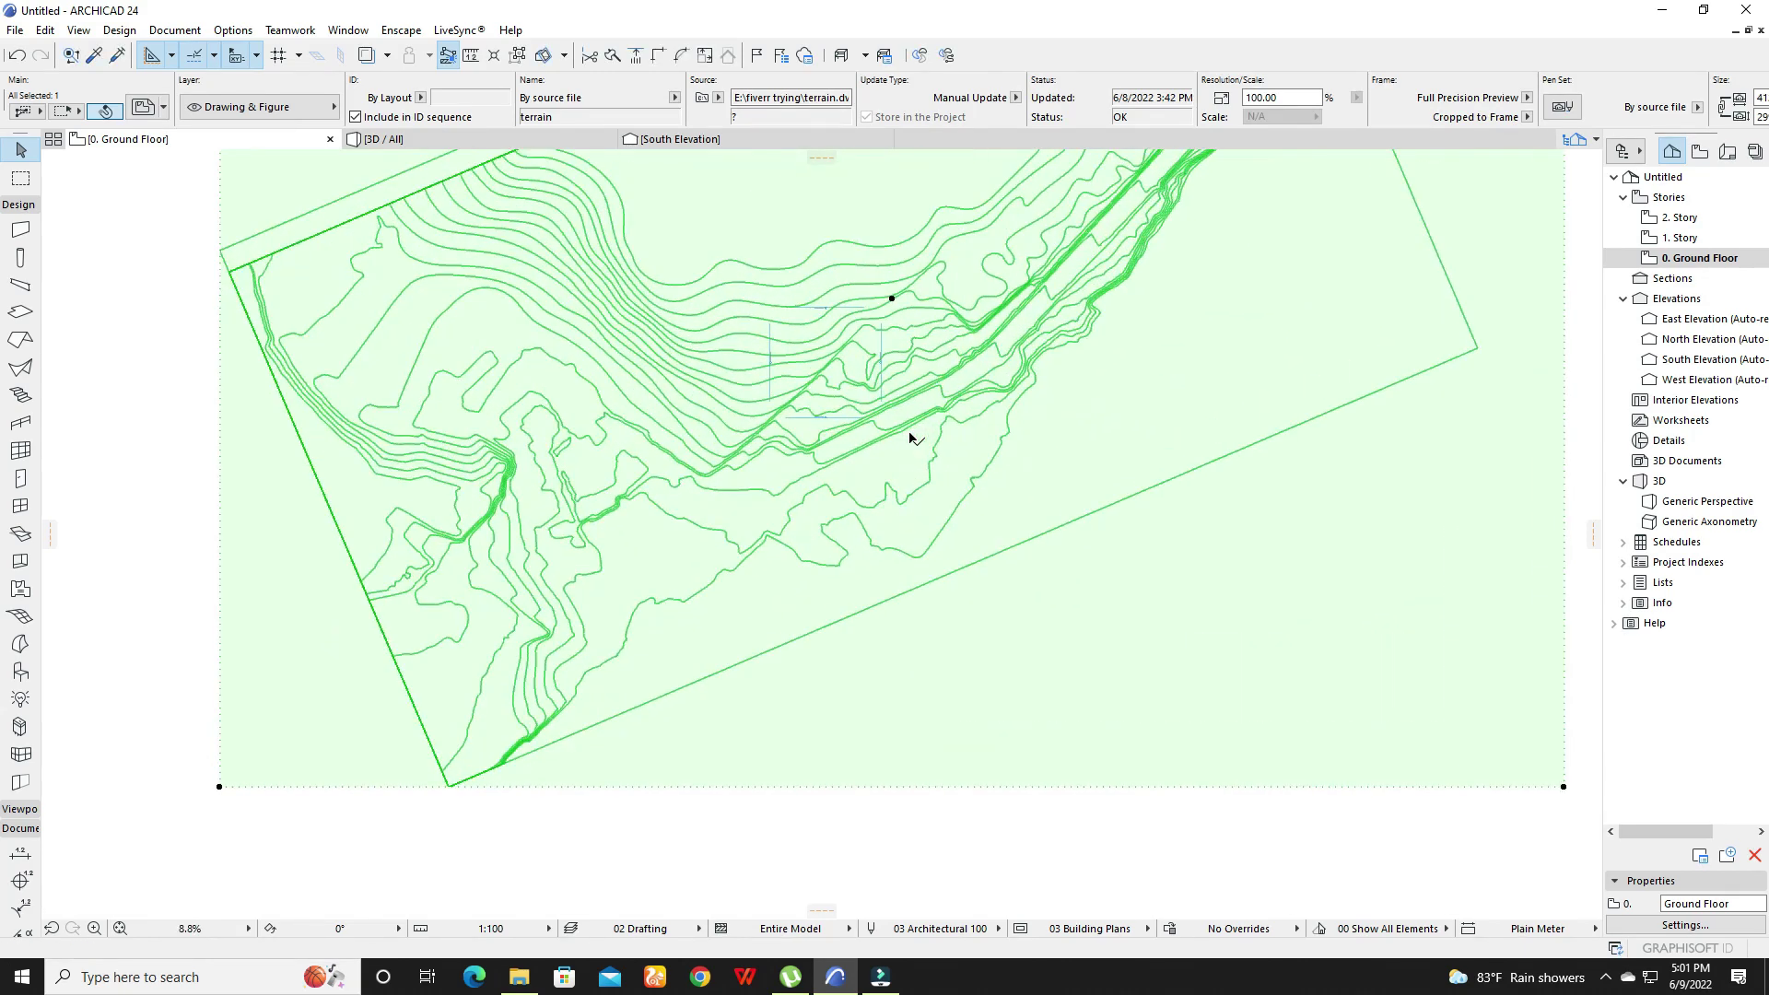
scroll(910, 438, "down", 5)
left_click(1195, 320)
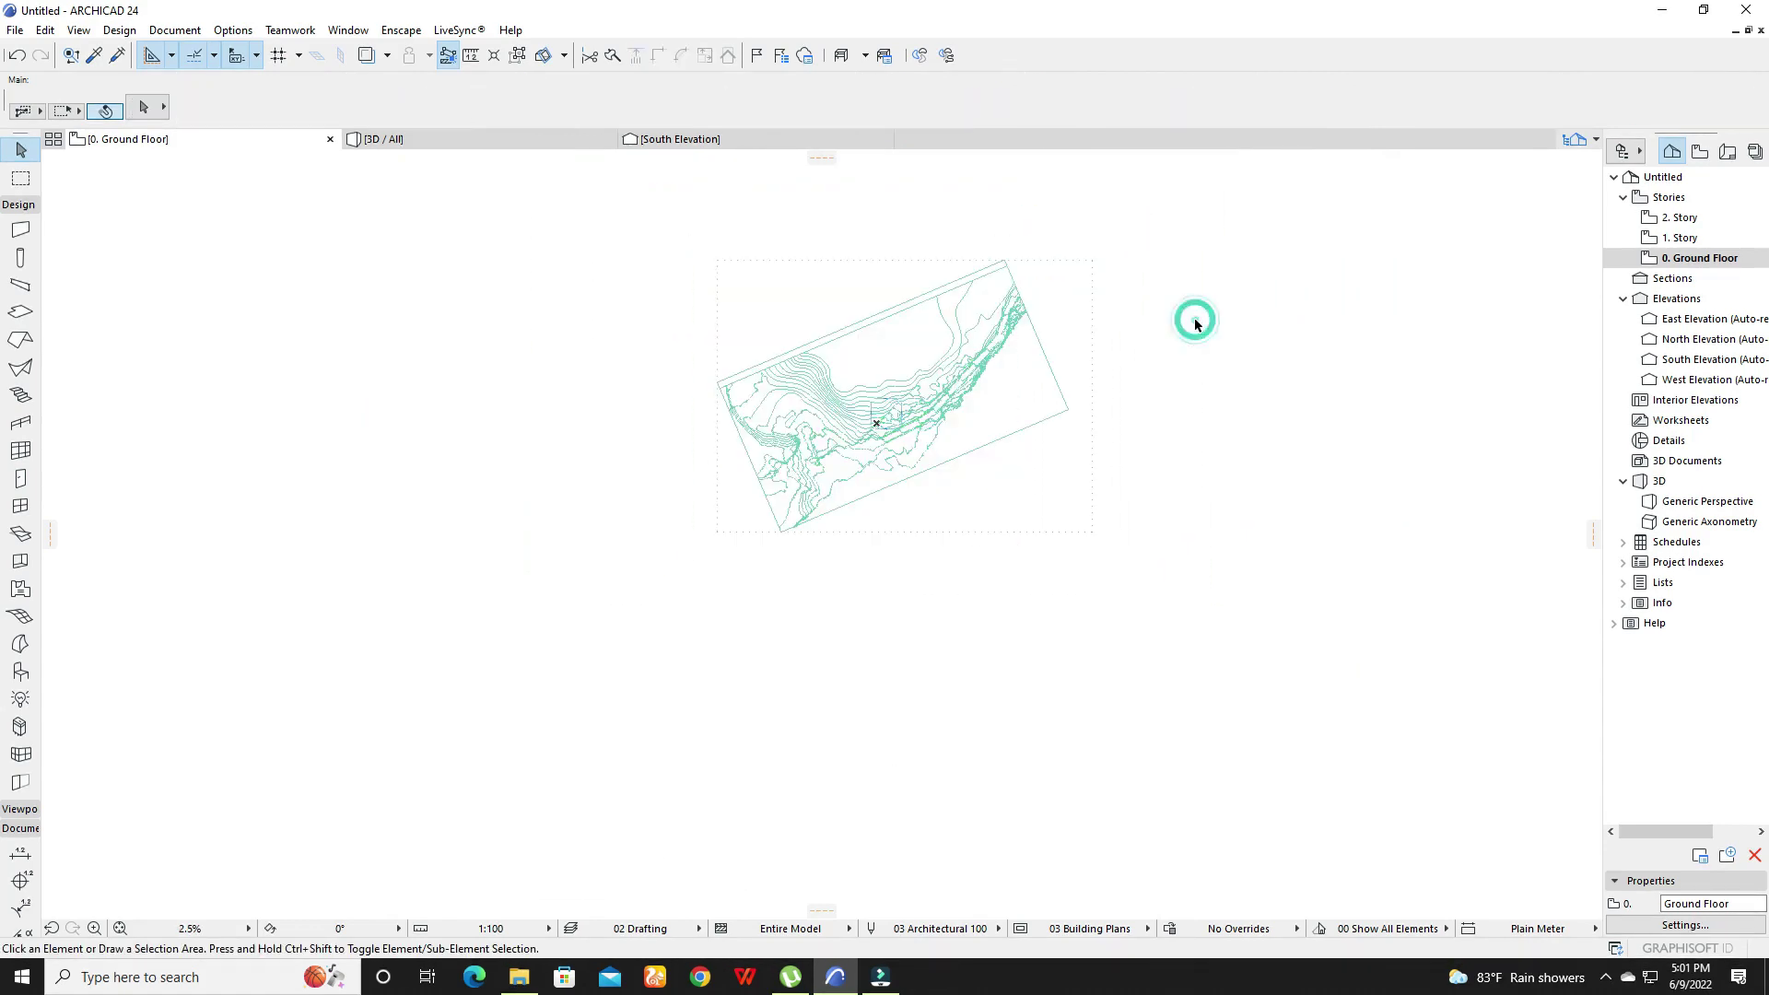
left_click(1076, 329)
- Explode the contour drawing into editable lines
right_click(1076, 330)
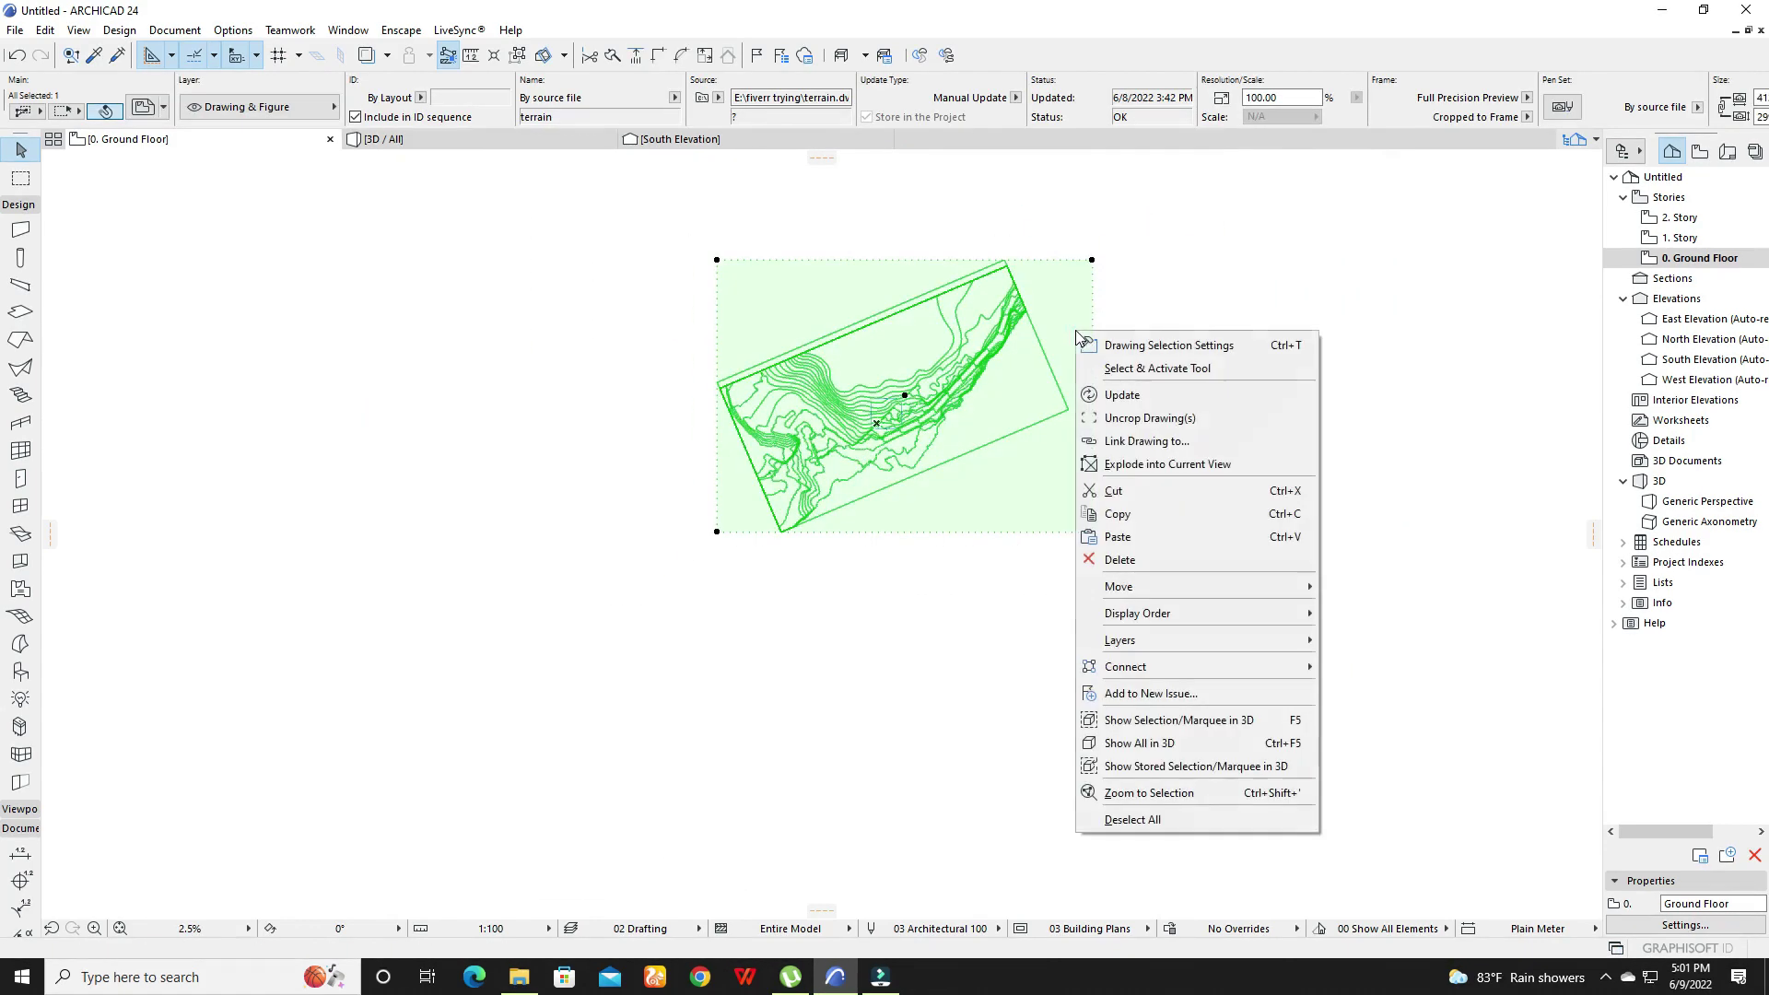
left_click(1161, 468)
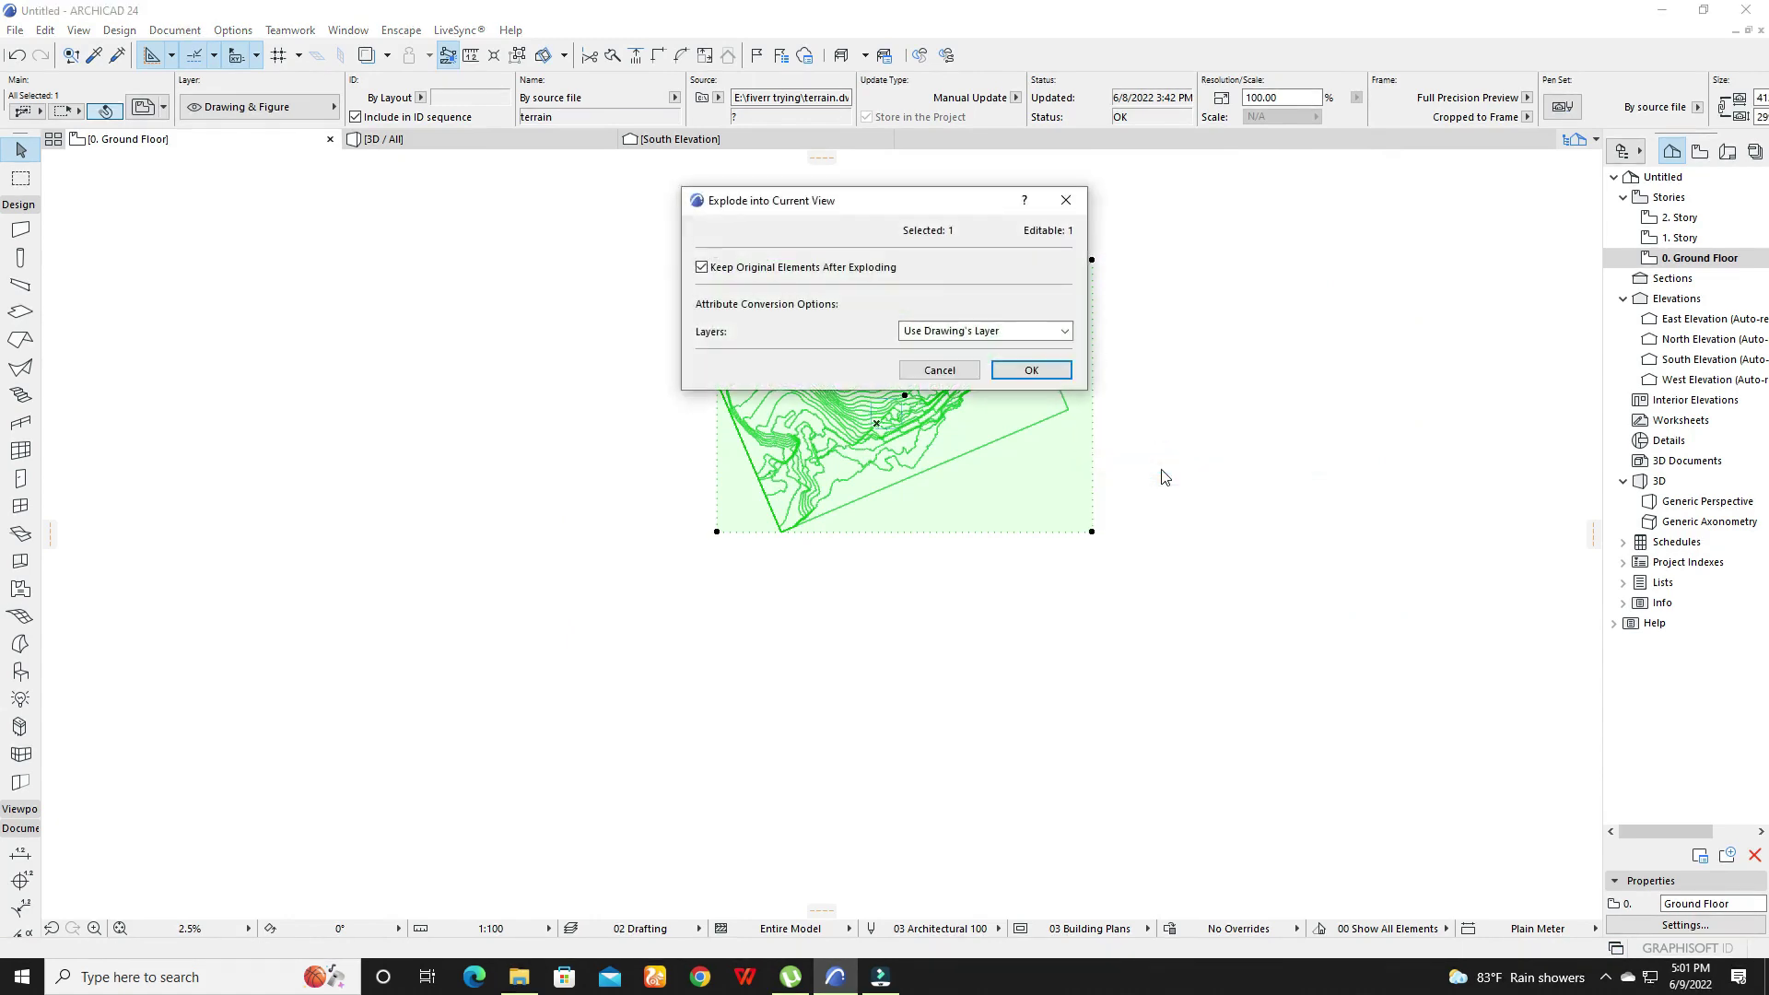
left_click(1018, 372)
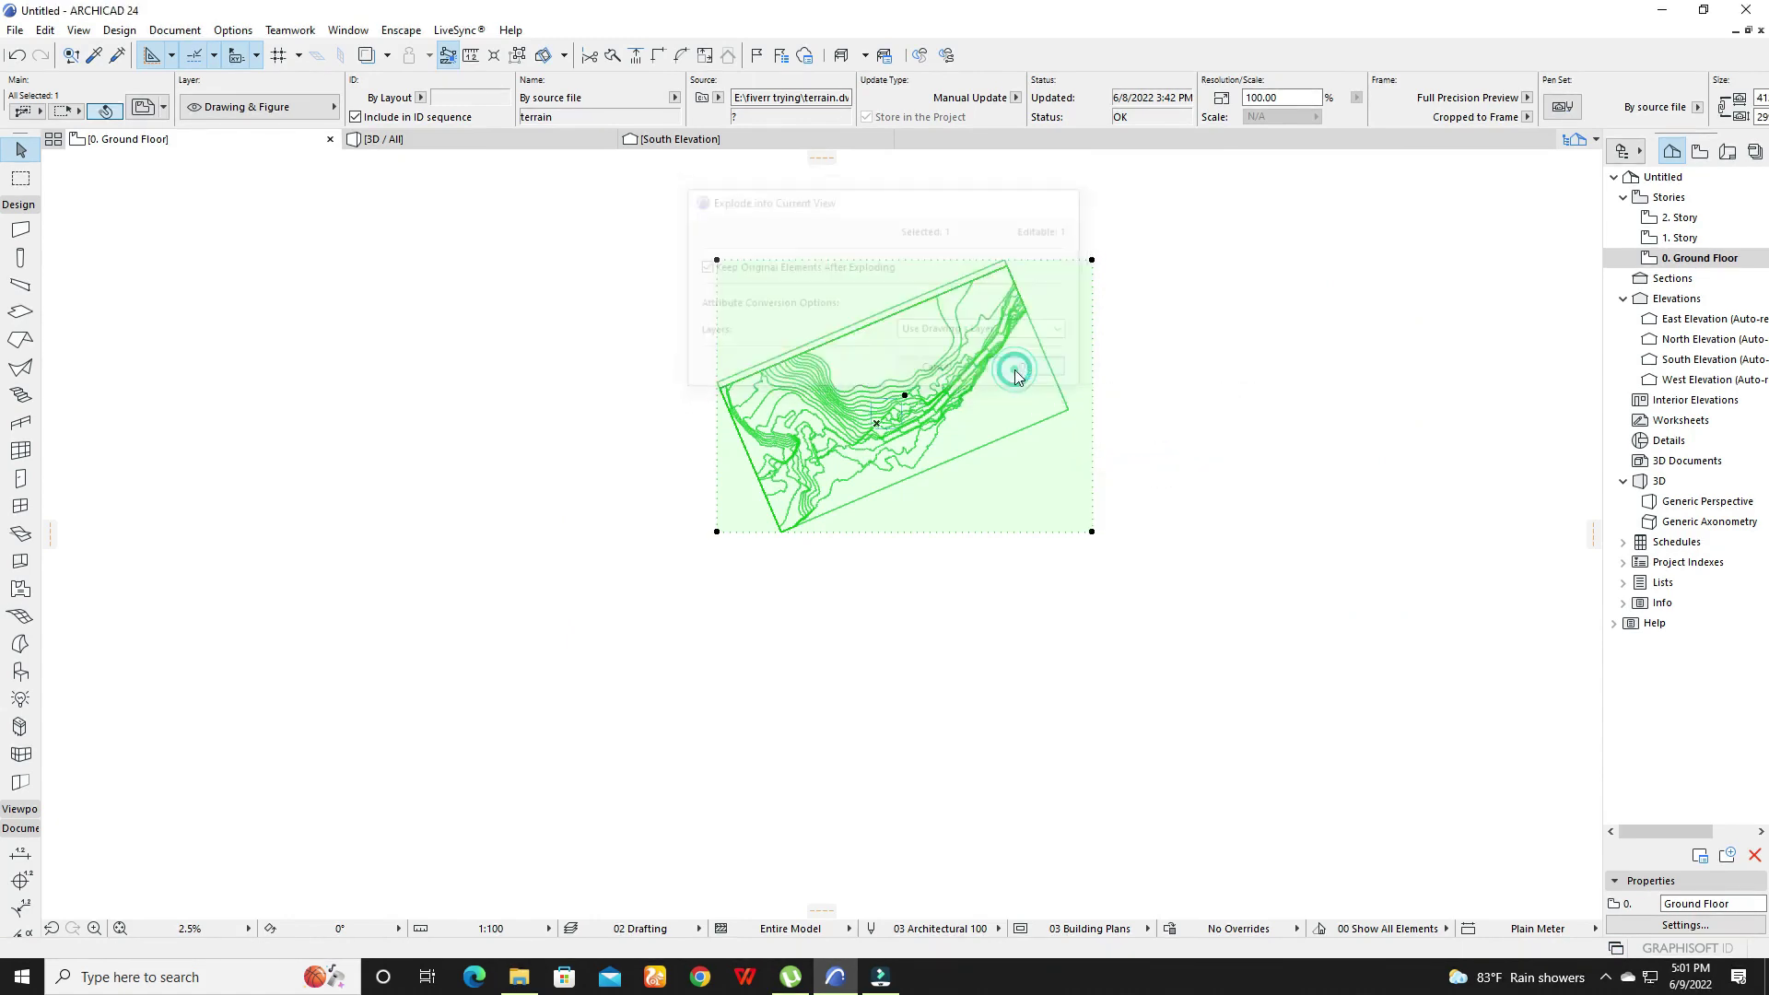
left_click(1201, 371)
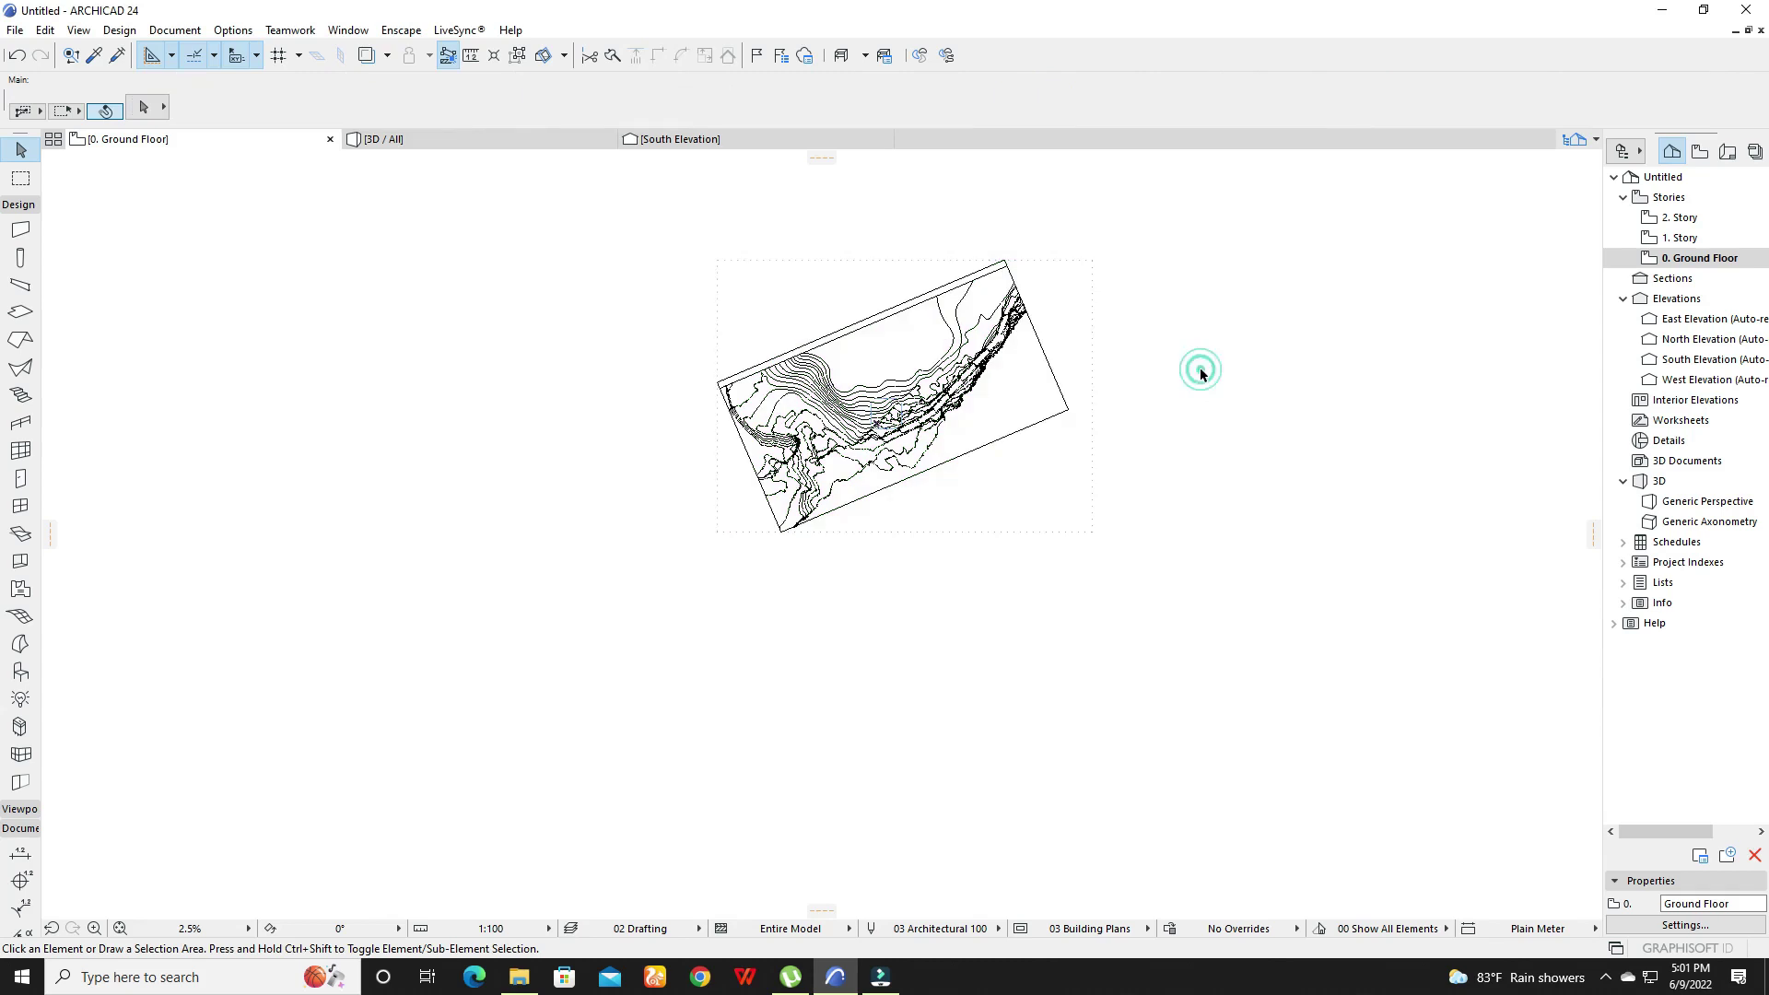
- Place a copy of the drawing to the right of the contour lines
left_click(1020, 422)
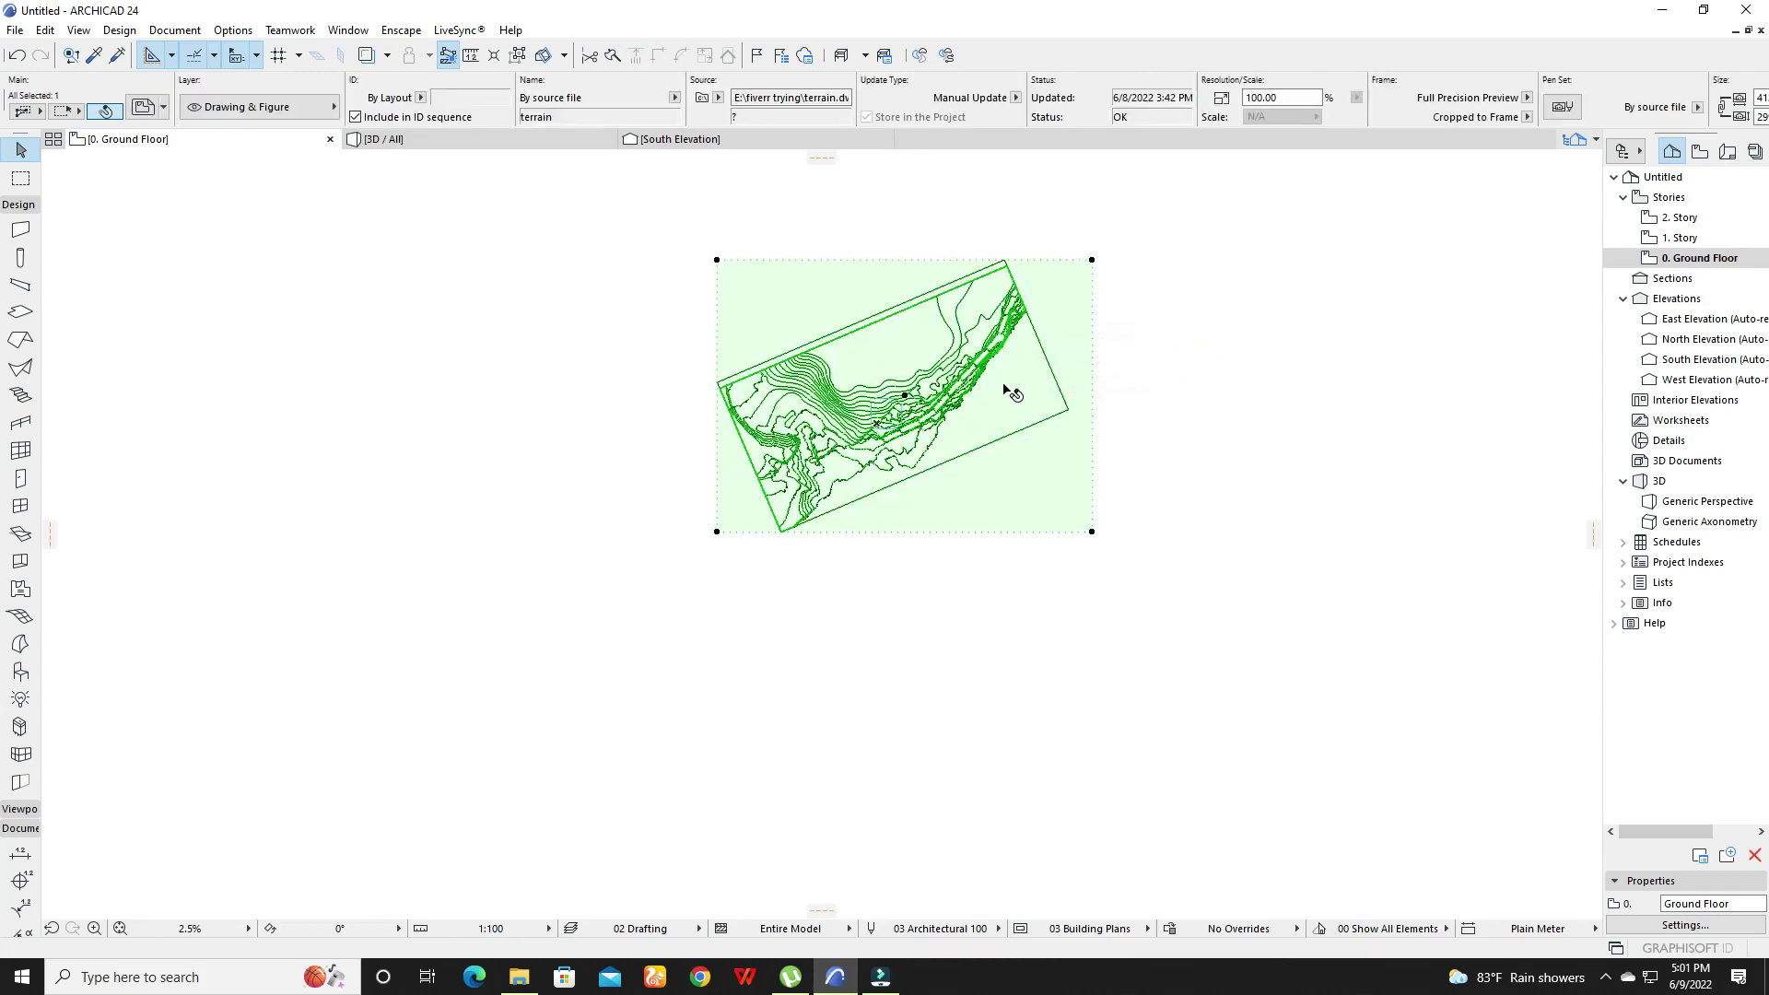
left_click(1494, 390)
left_click(1035, 493)
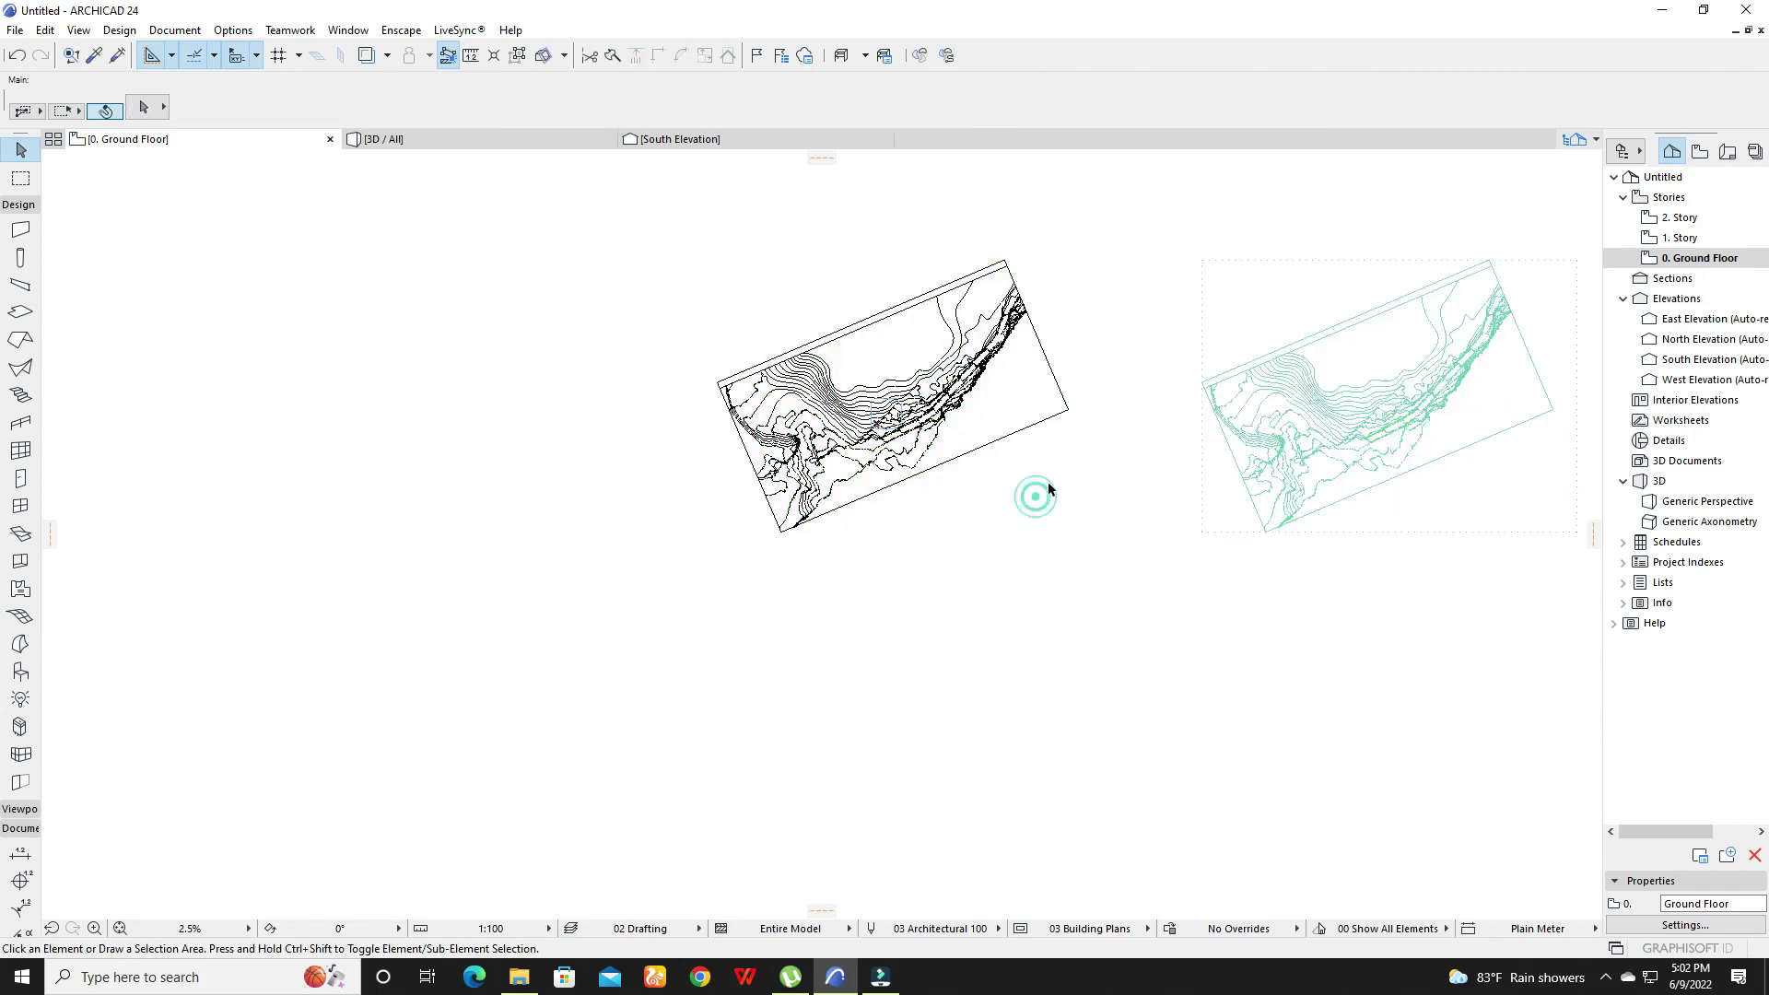
left_click(1276, 392)
- Delete the copied drawing and check with Ctrl+A that the 27 contour lines remain
key("Delete")
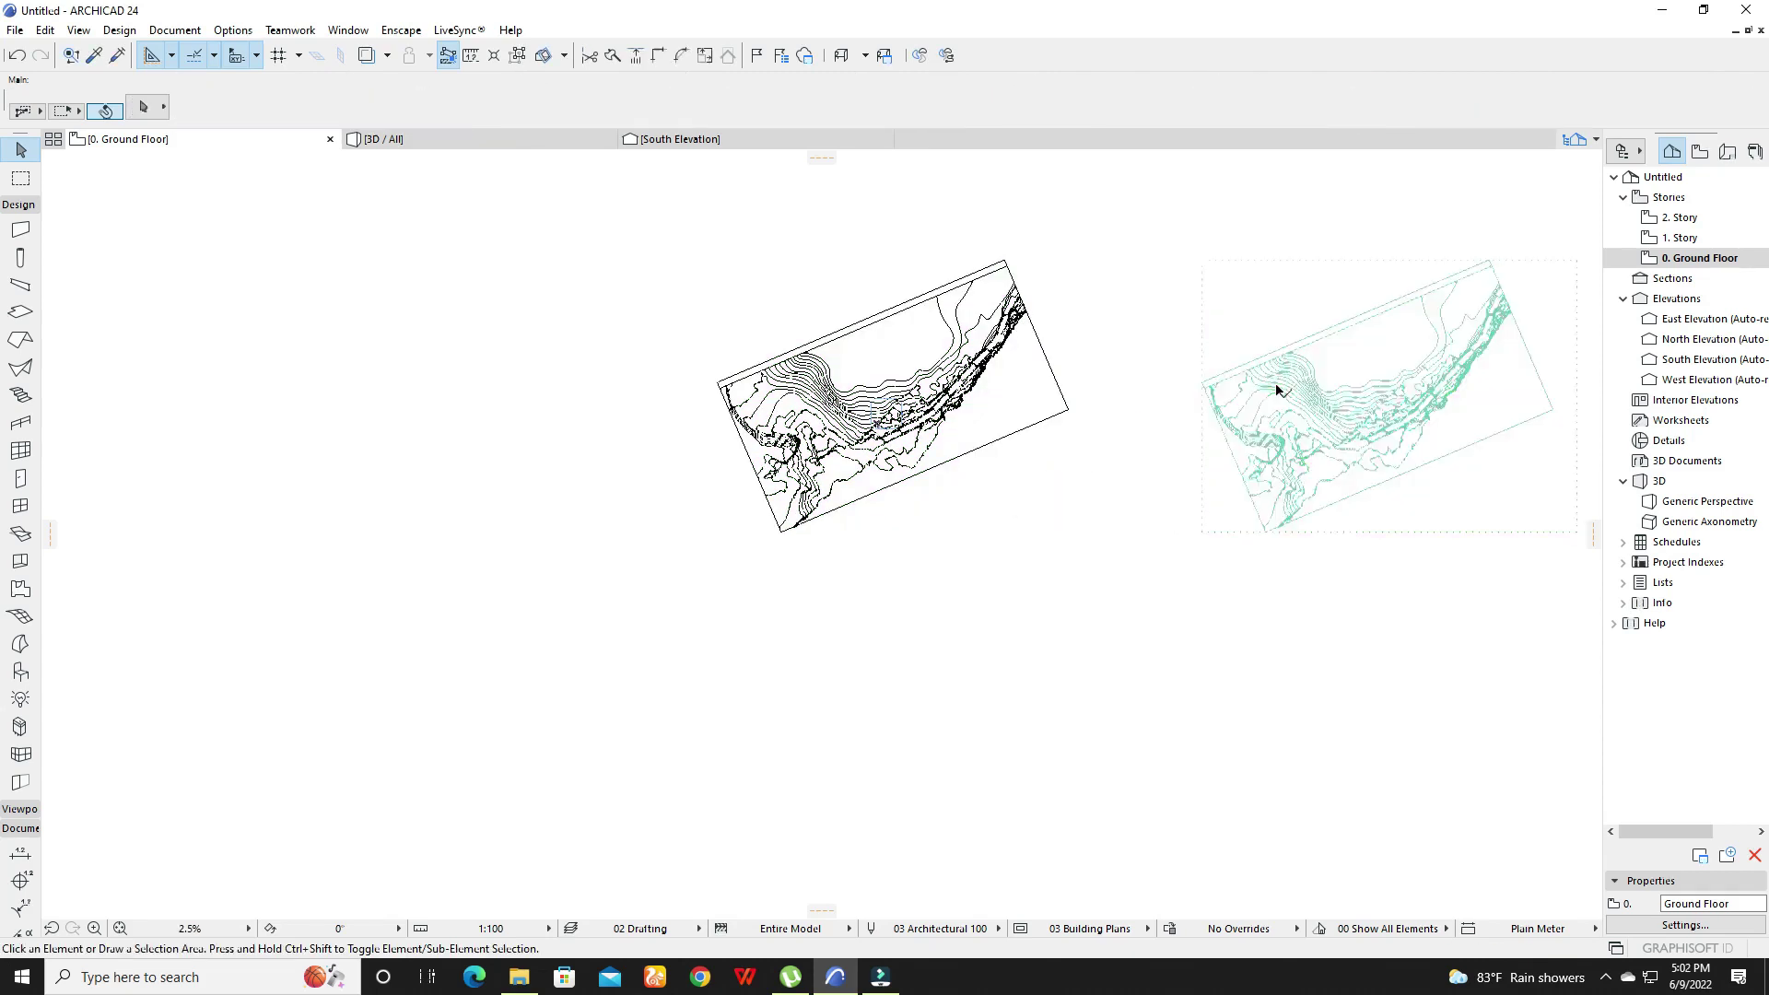
scroll(777, 425, "up", 10)
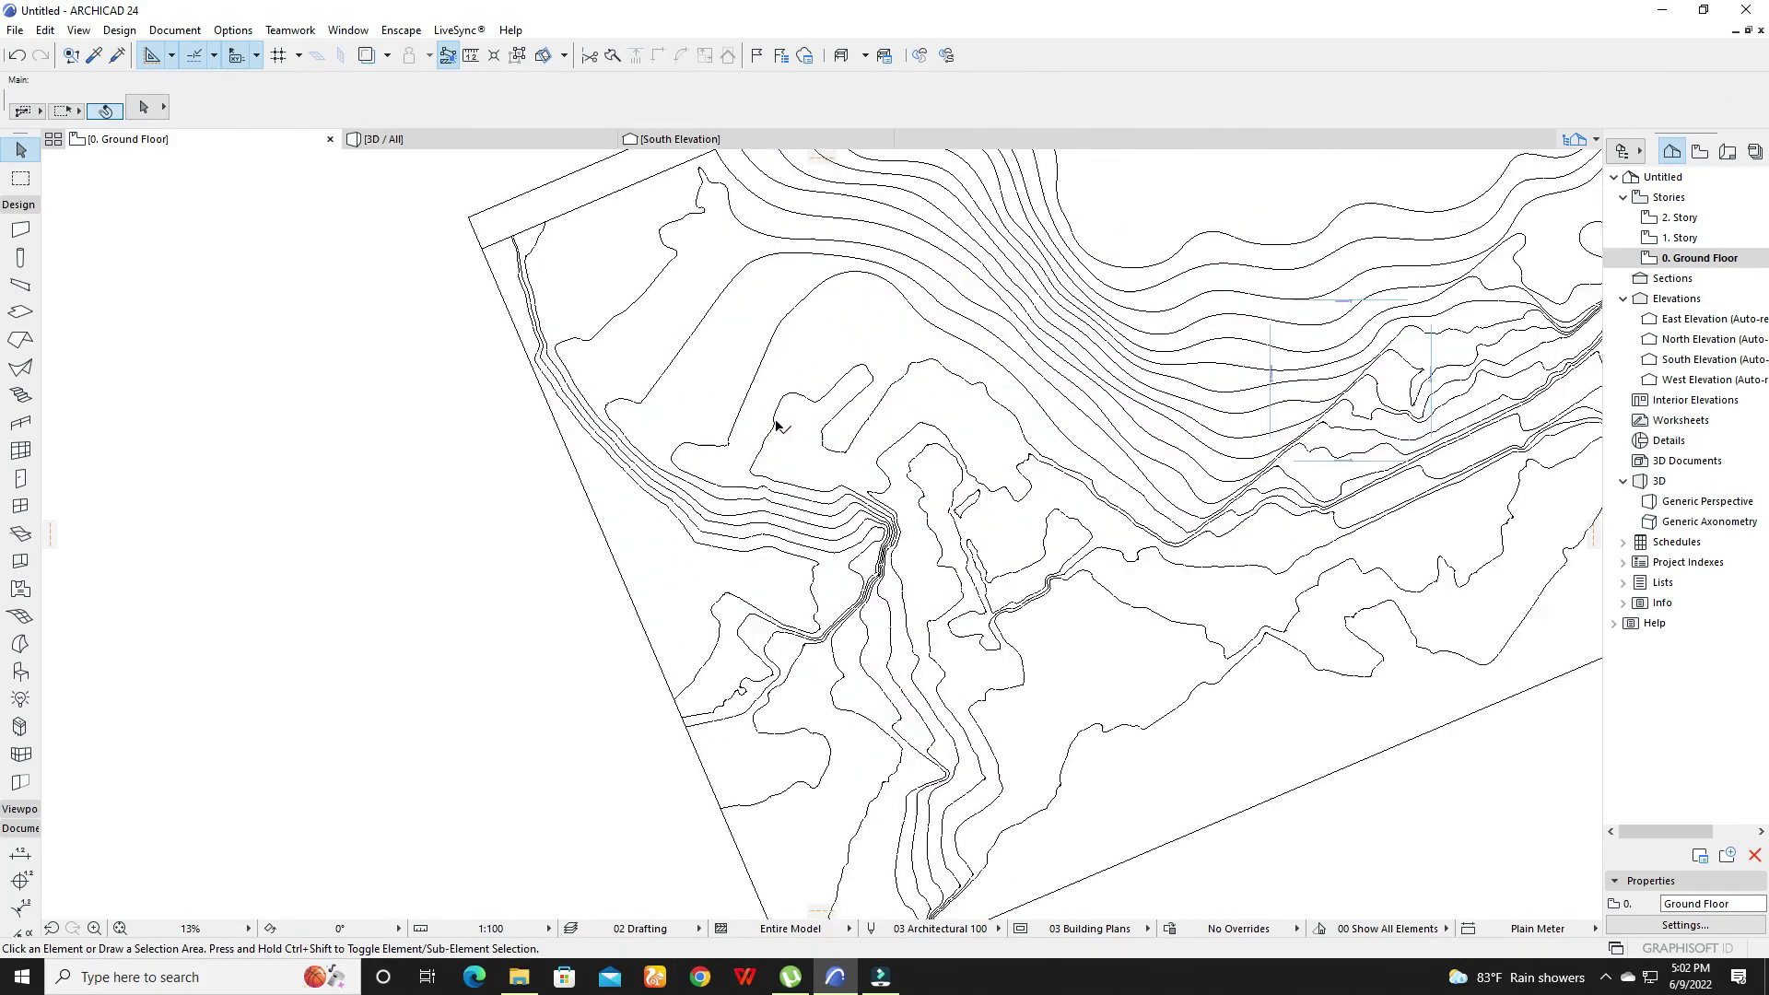
key("ctrl+a")
scroll(564, 411, "down", 8)
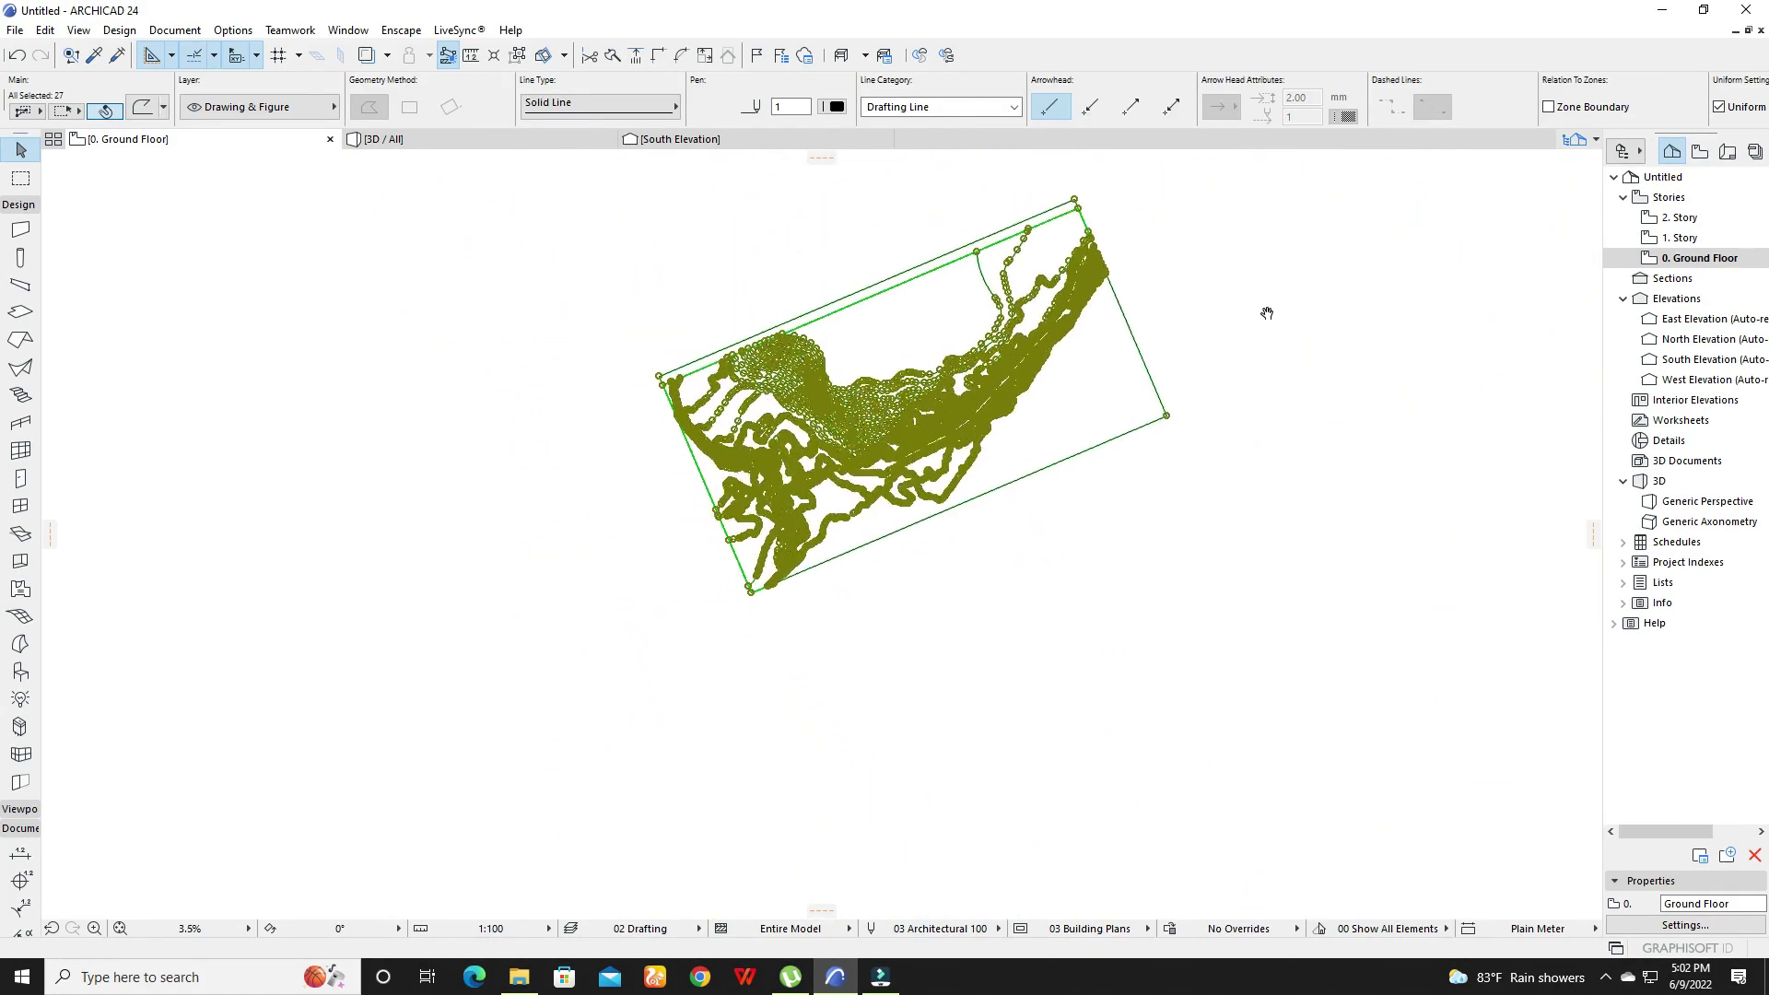
left_click(1262, 308)
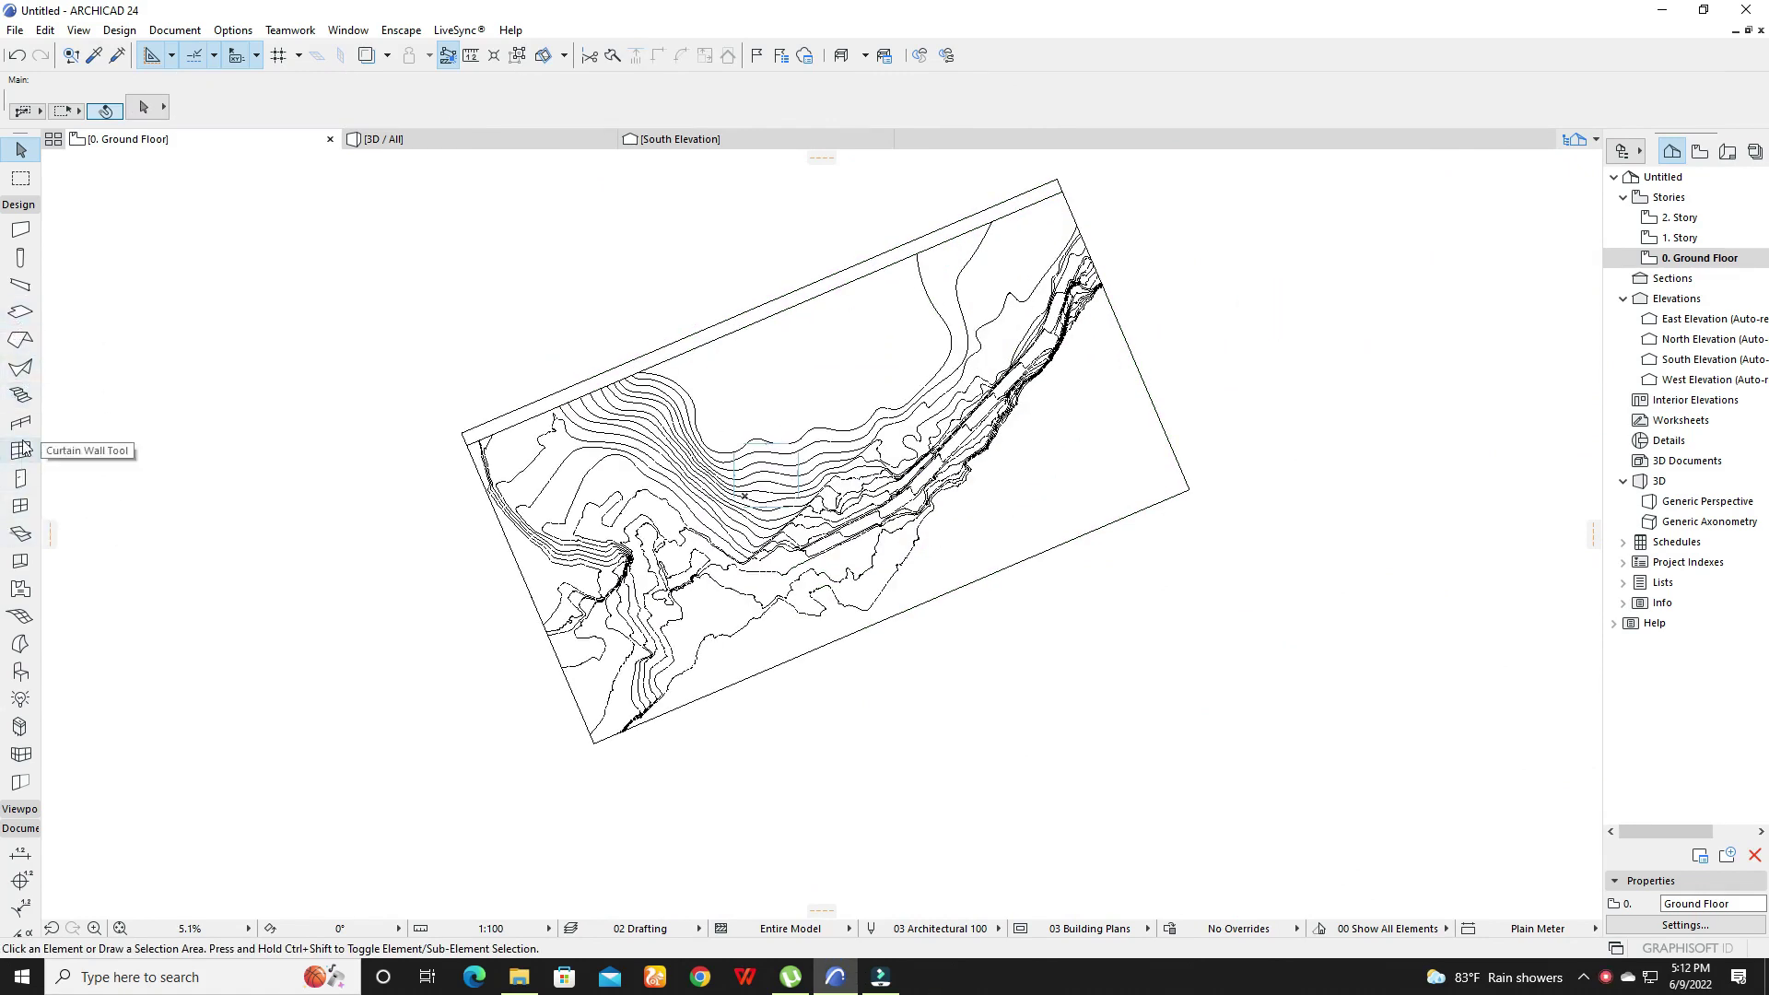
- Draw a rotated rectangular mesh over the site from three boundary corners
left_click(20, 617)
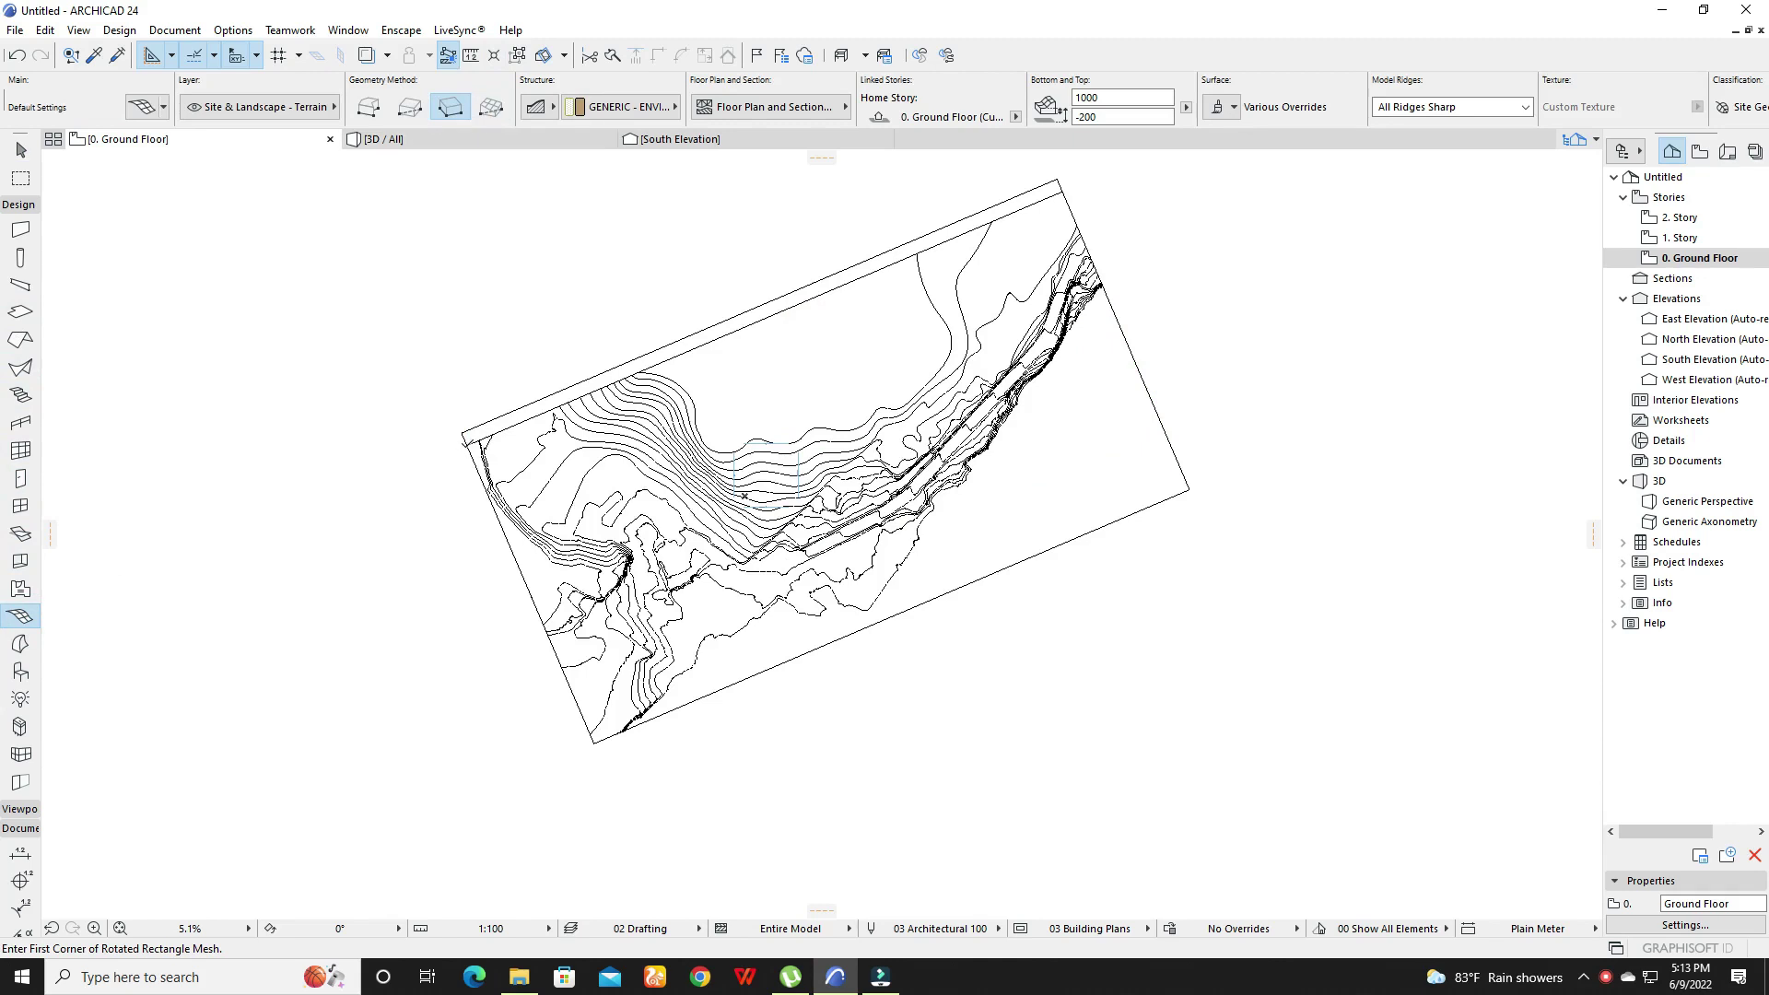
left_click(466, 436)
left_click(594, 741)
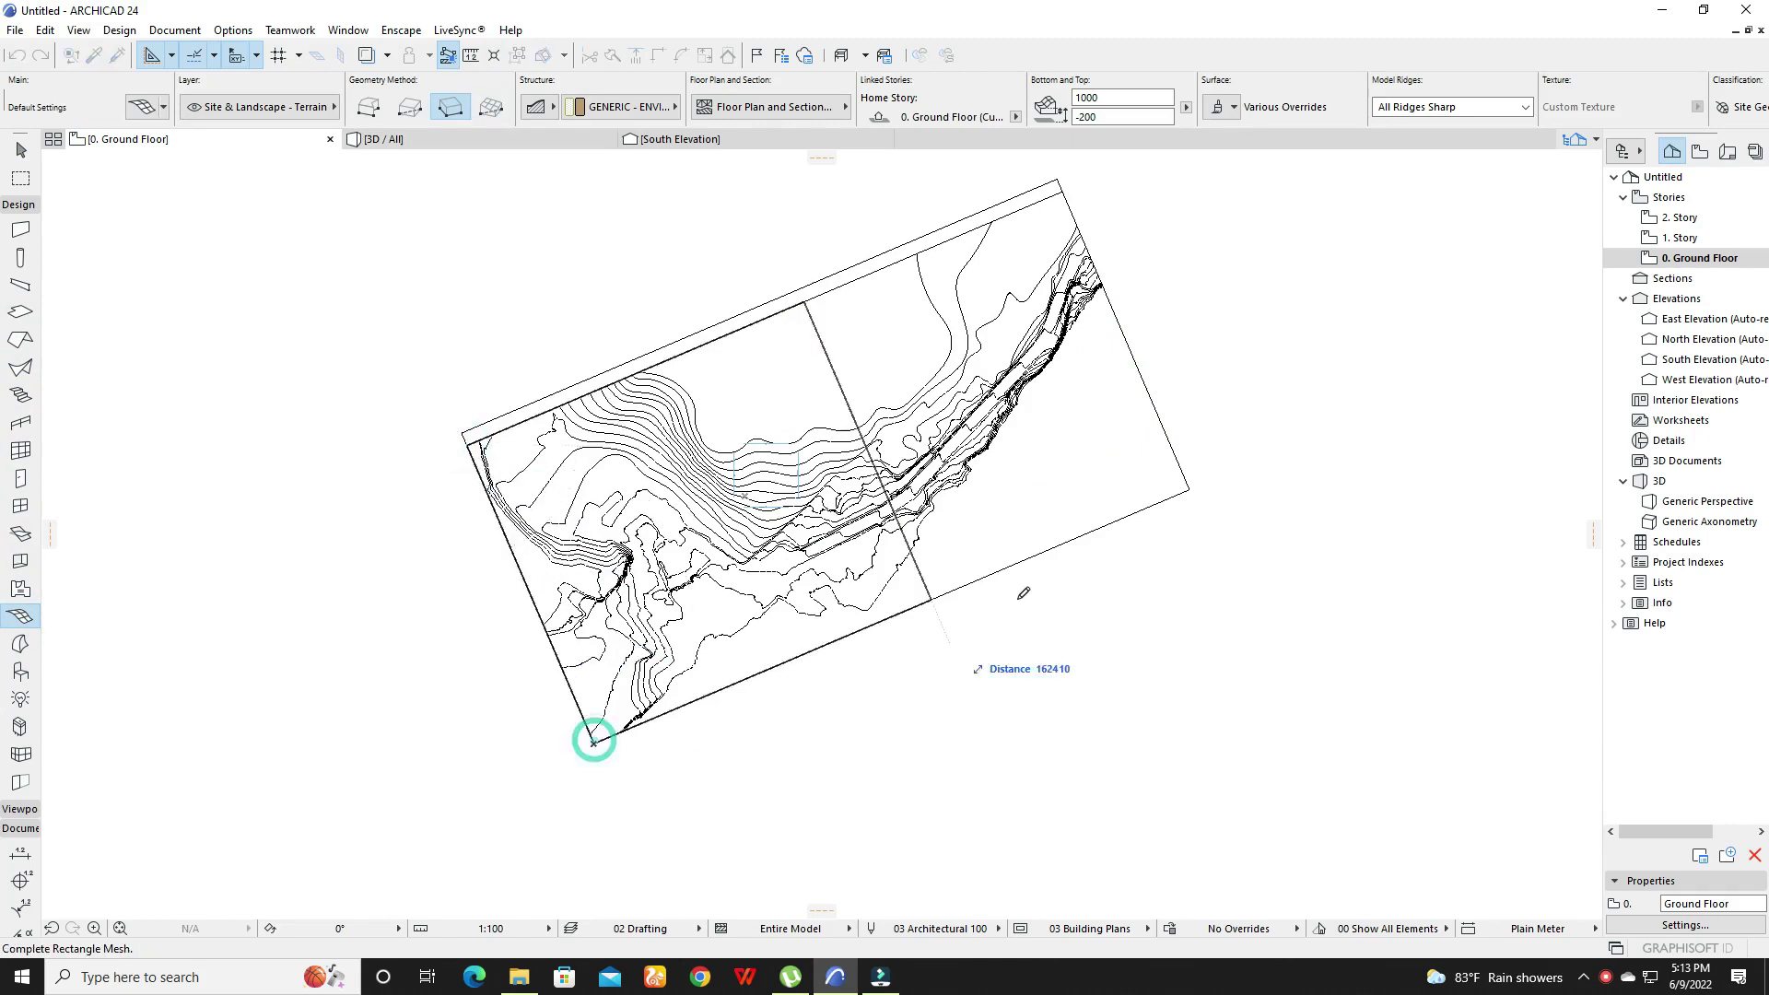
left_click(1190, 489)
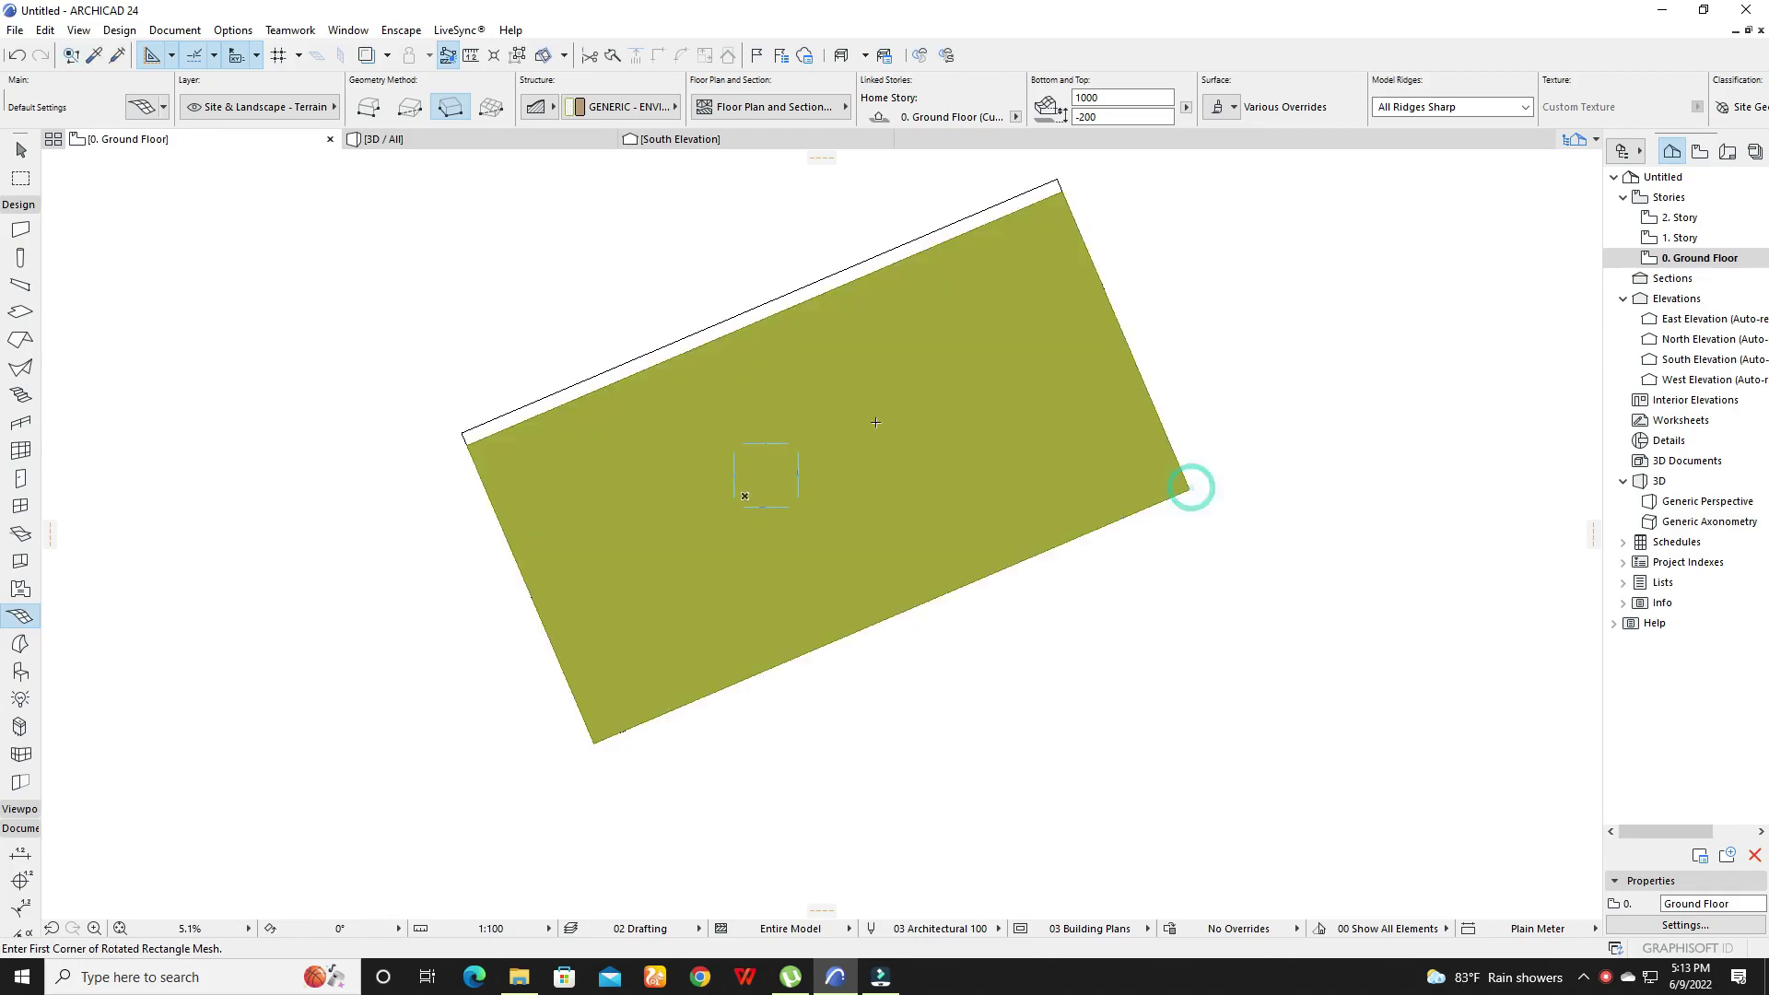
- Select the new terrain mesh and open its settings with Ctrl+T
left_click(21, 149)
scroll(466, 489, "up", 10)
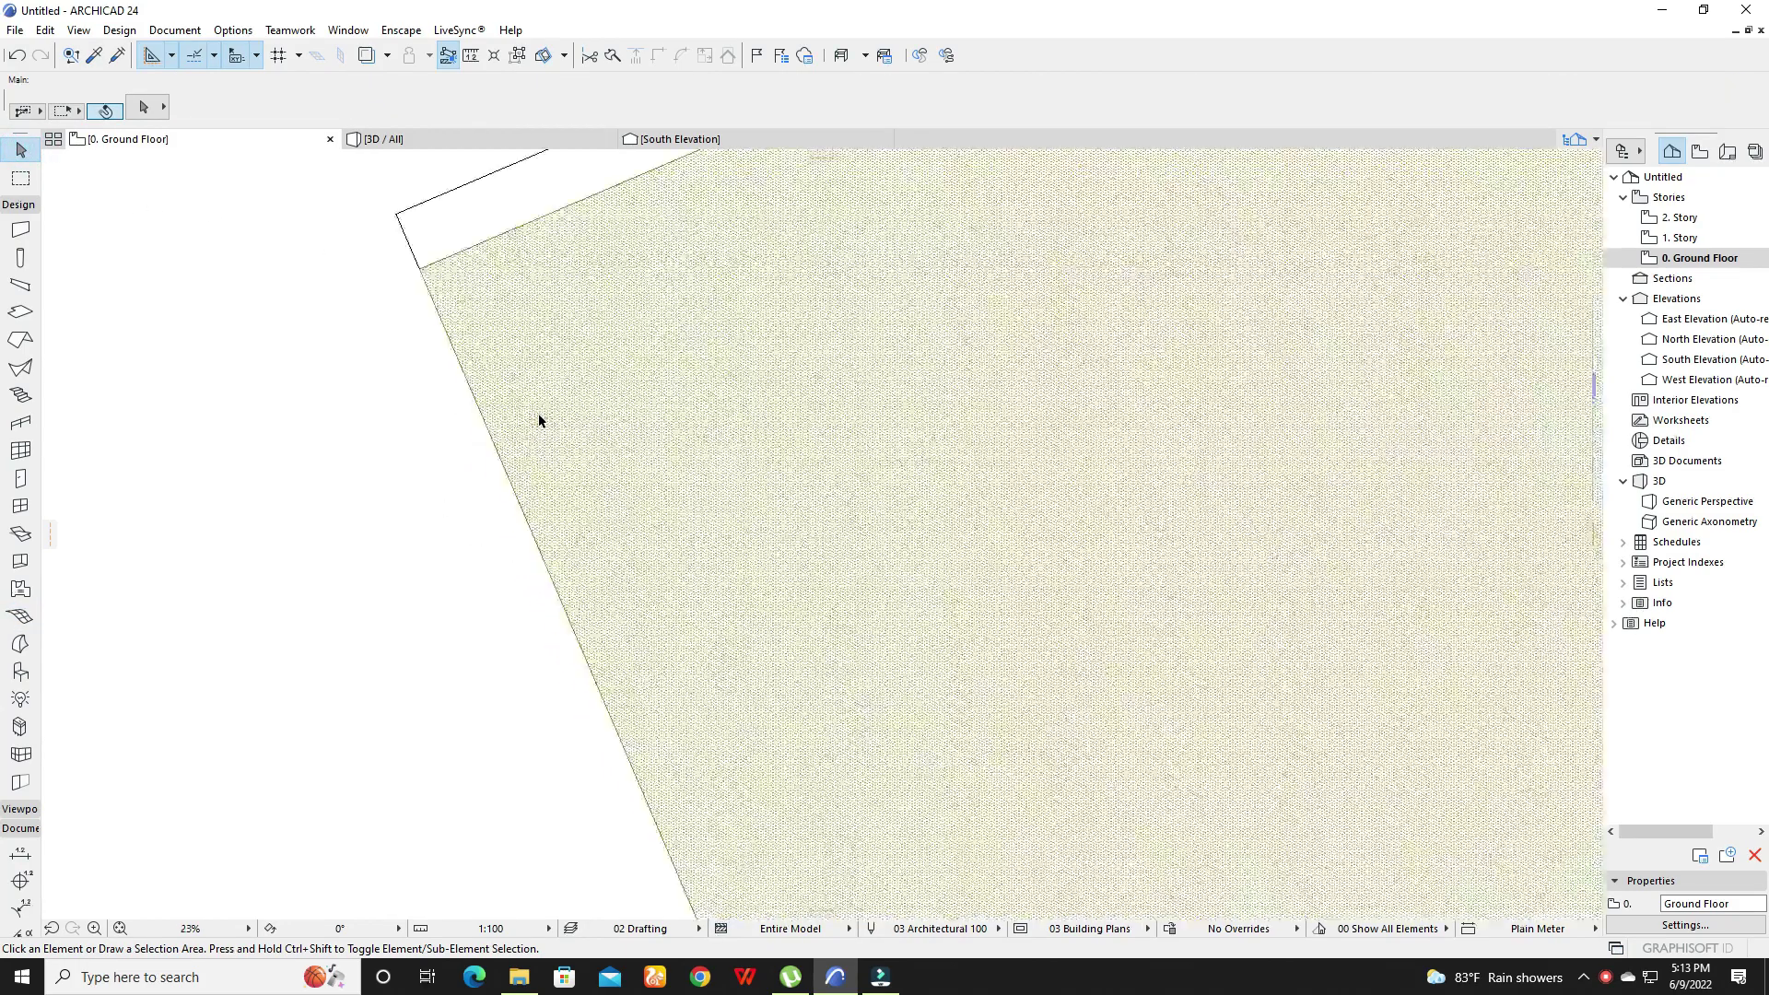
left_click(369, 369)
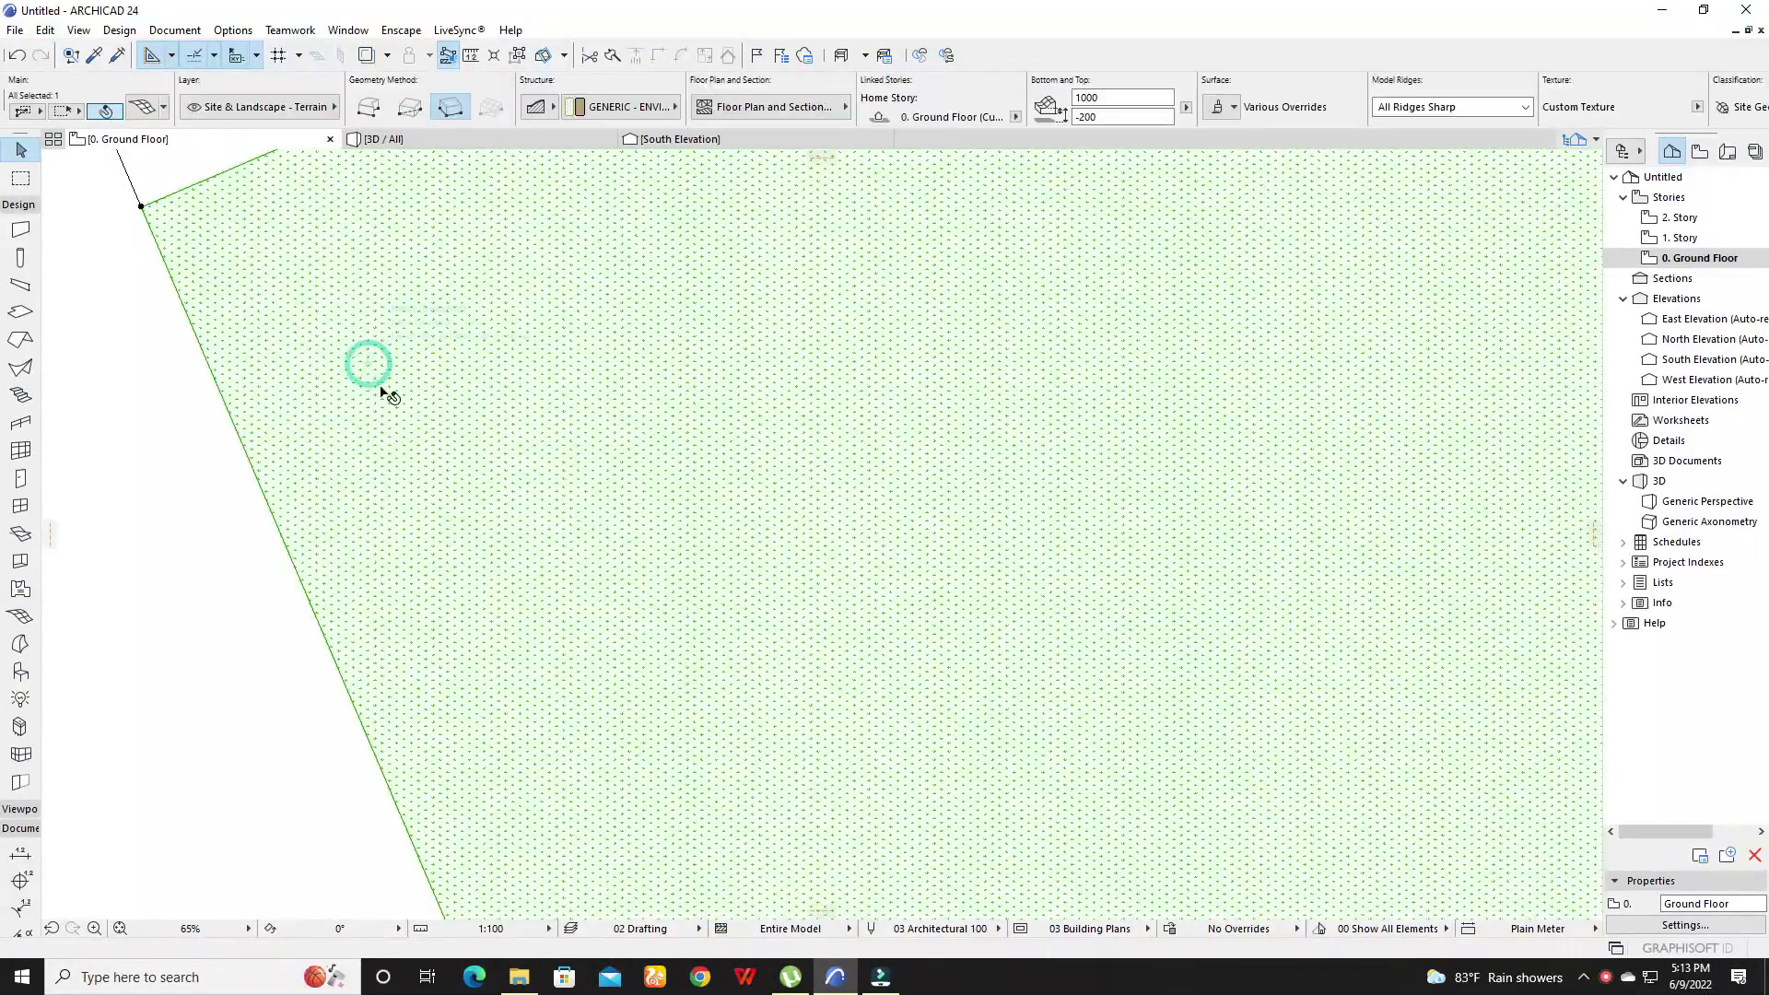
key("ctrl+t")
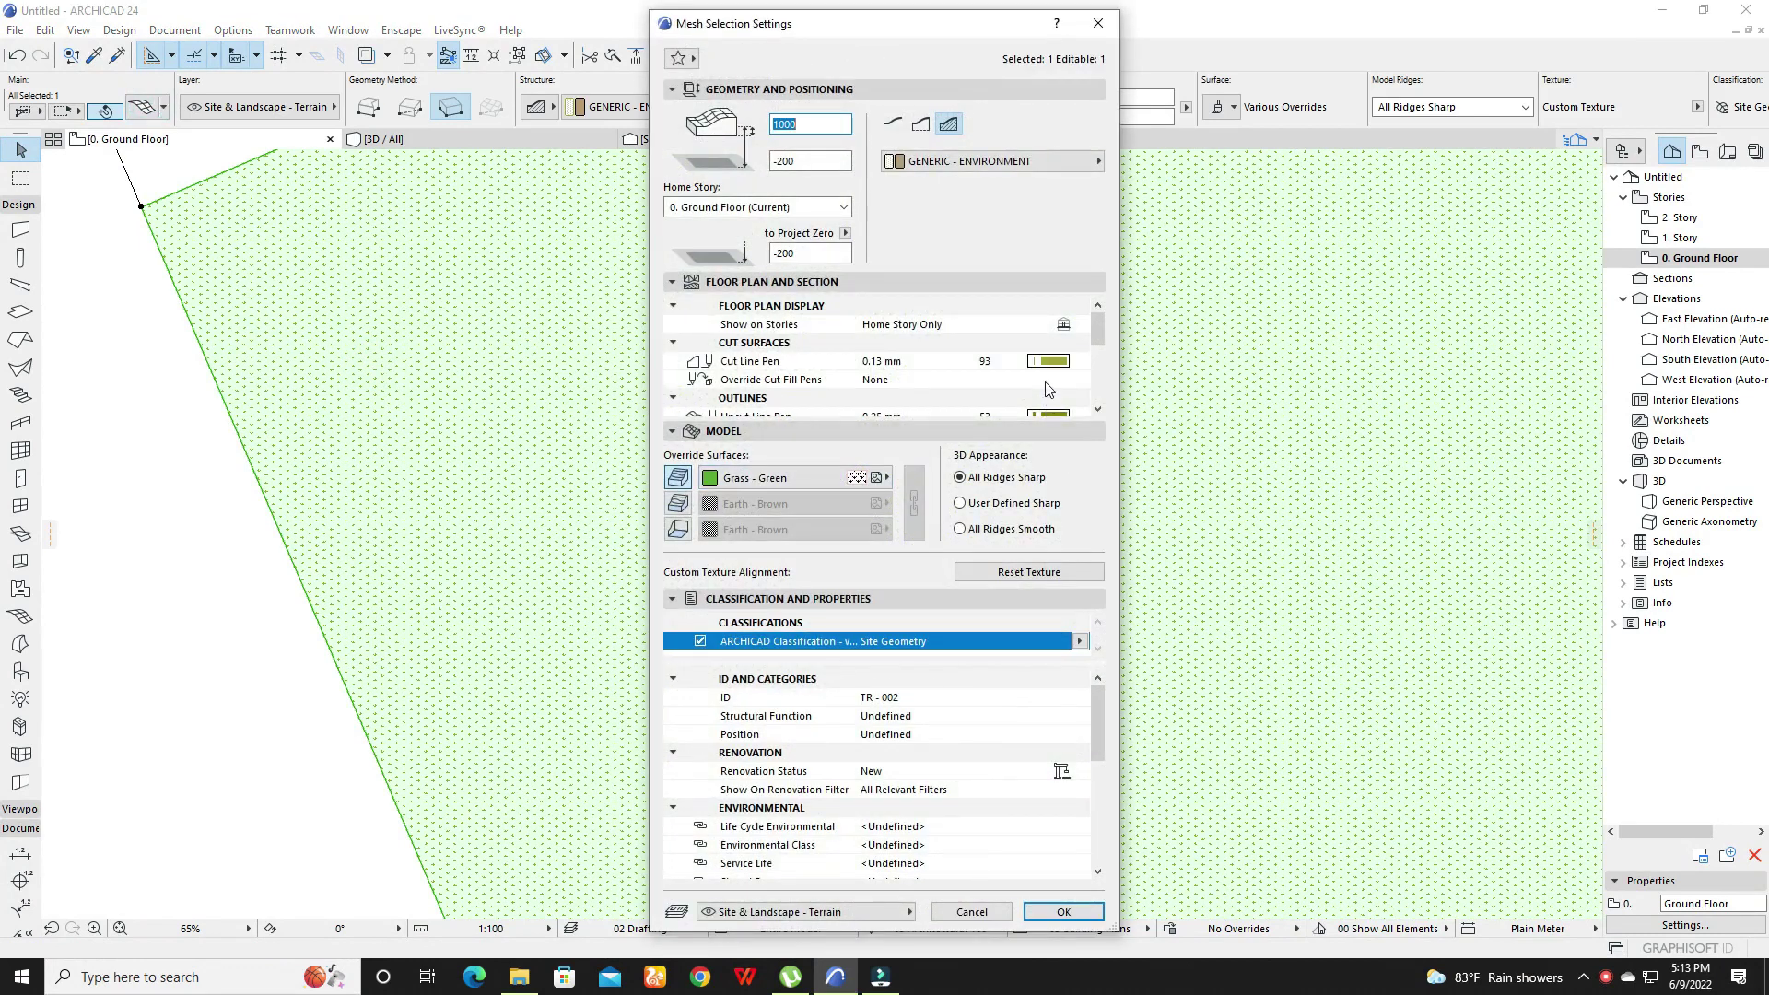
- Set the mesh cover fill to Air Space with a Transparent background pen
scroll(1047, 387, "down", 3)
scroll(1050, 380, "down", 3)
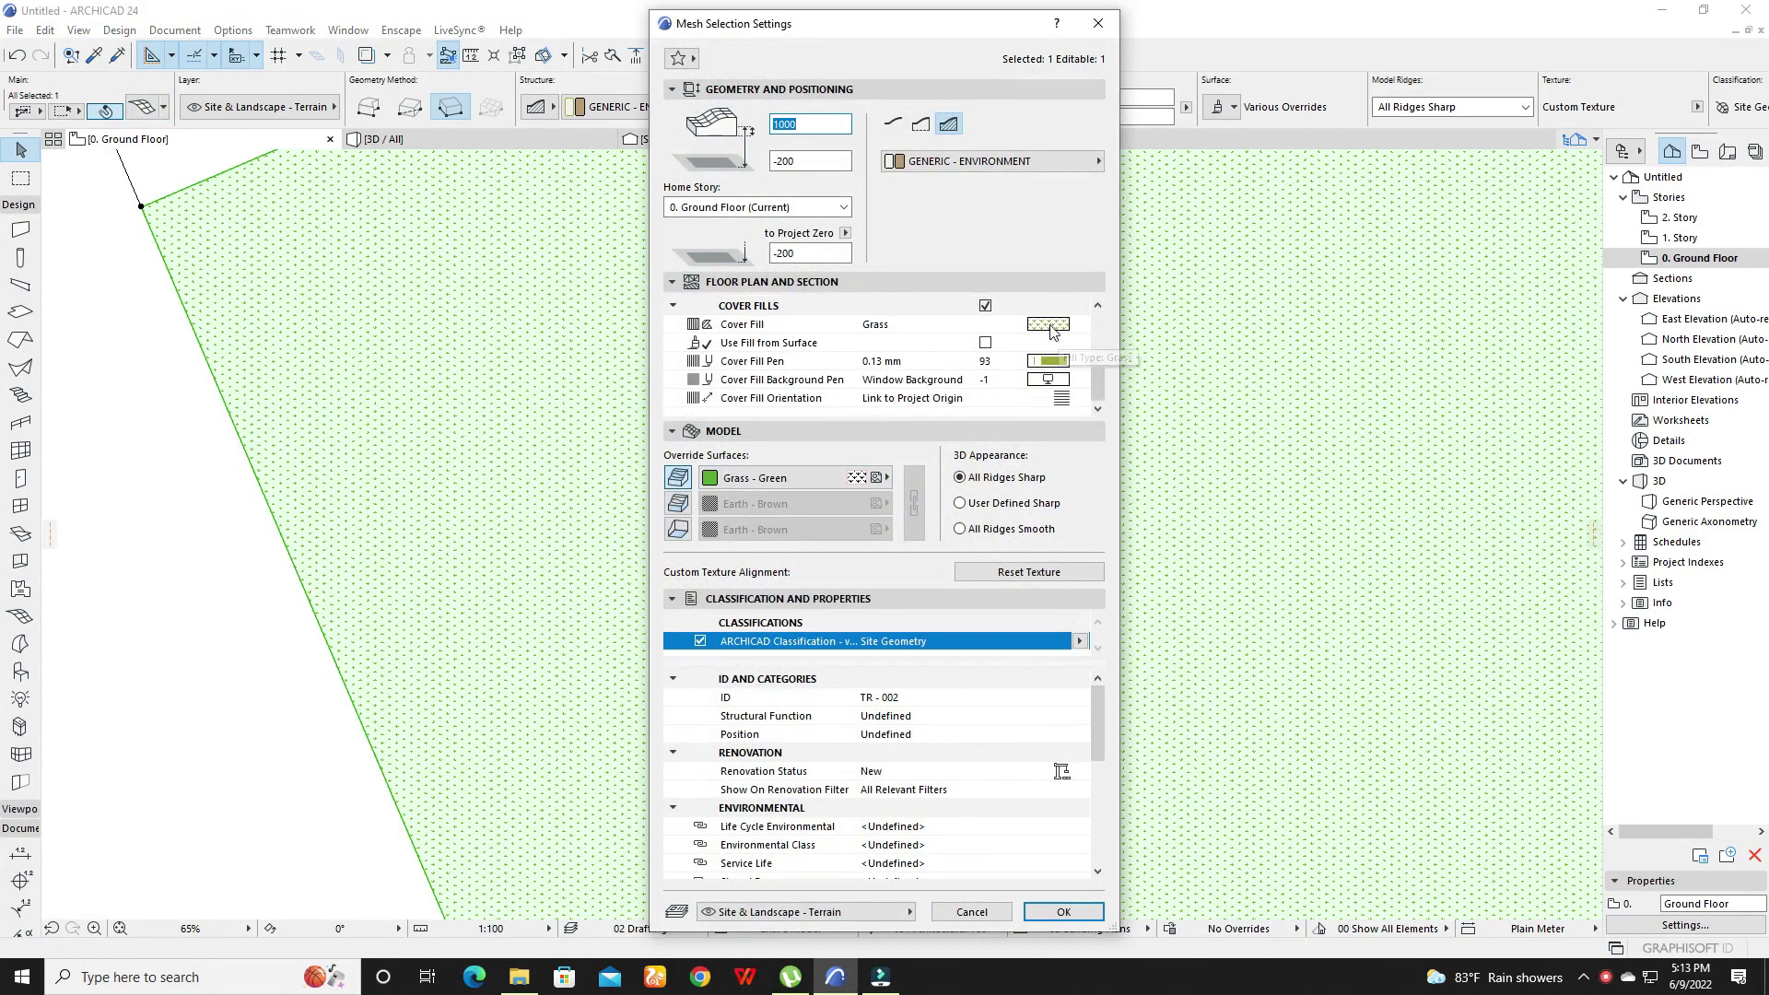
left_click(1049, 325)
left_click(1153, 277)
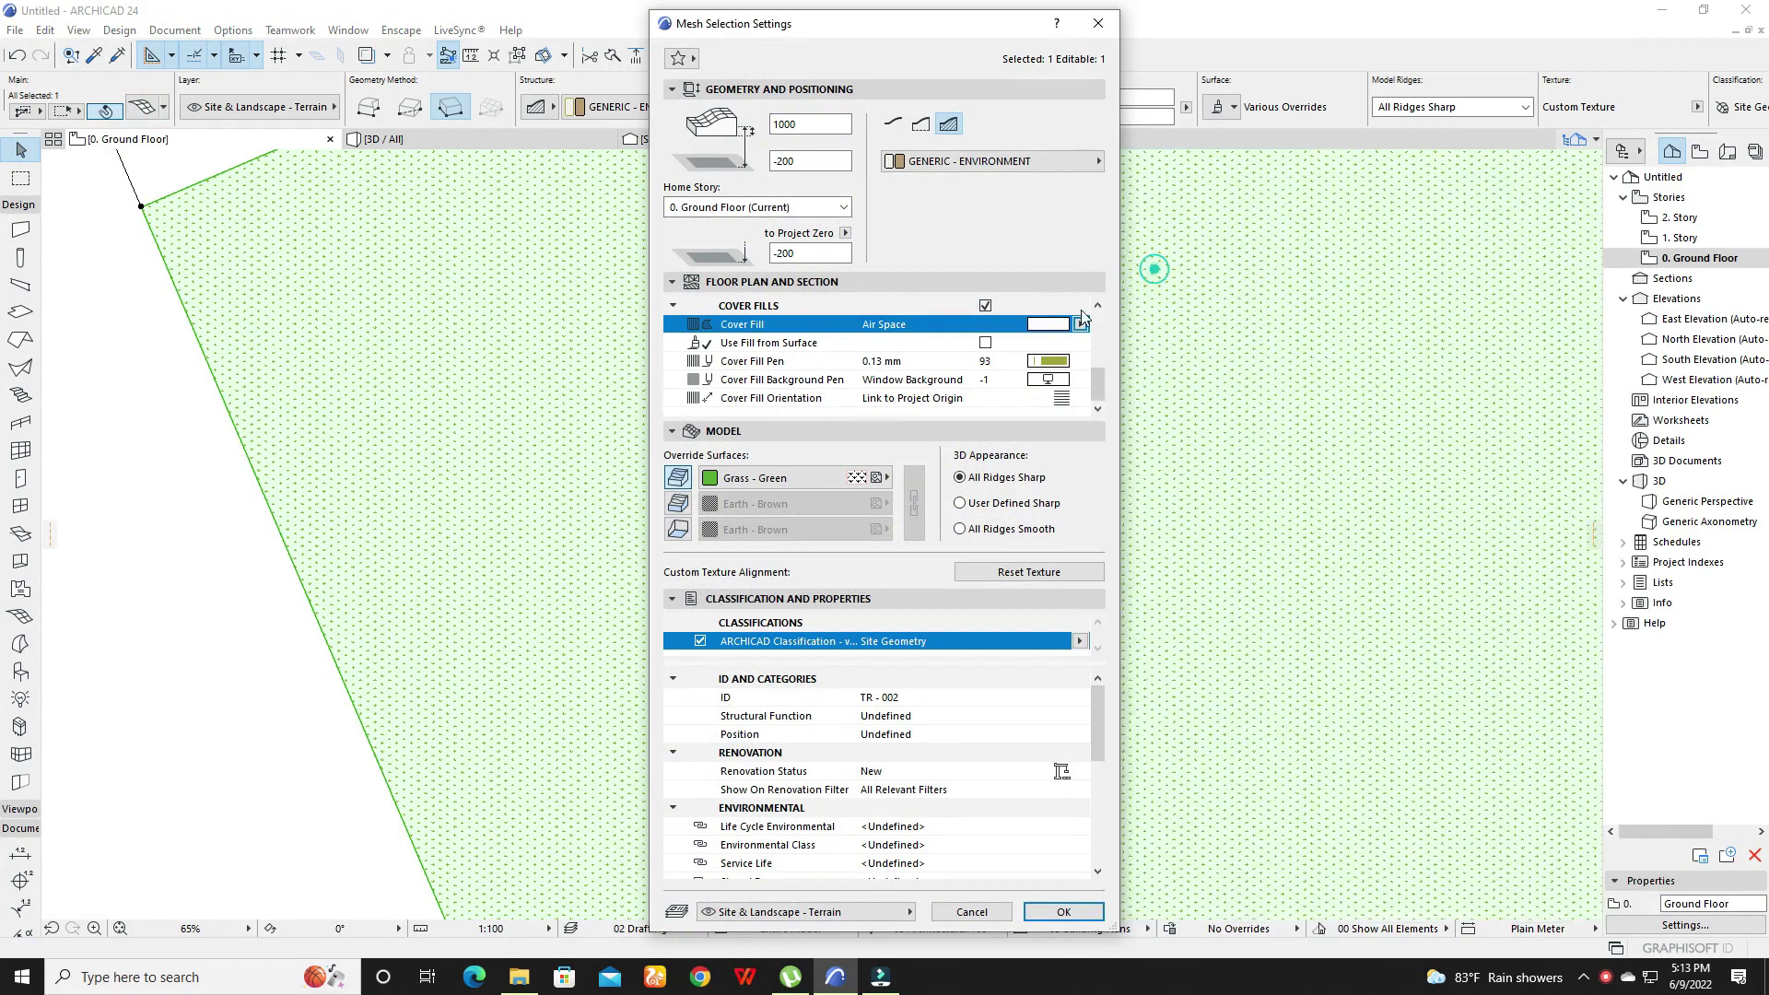
left_click(1062, 380)
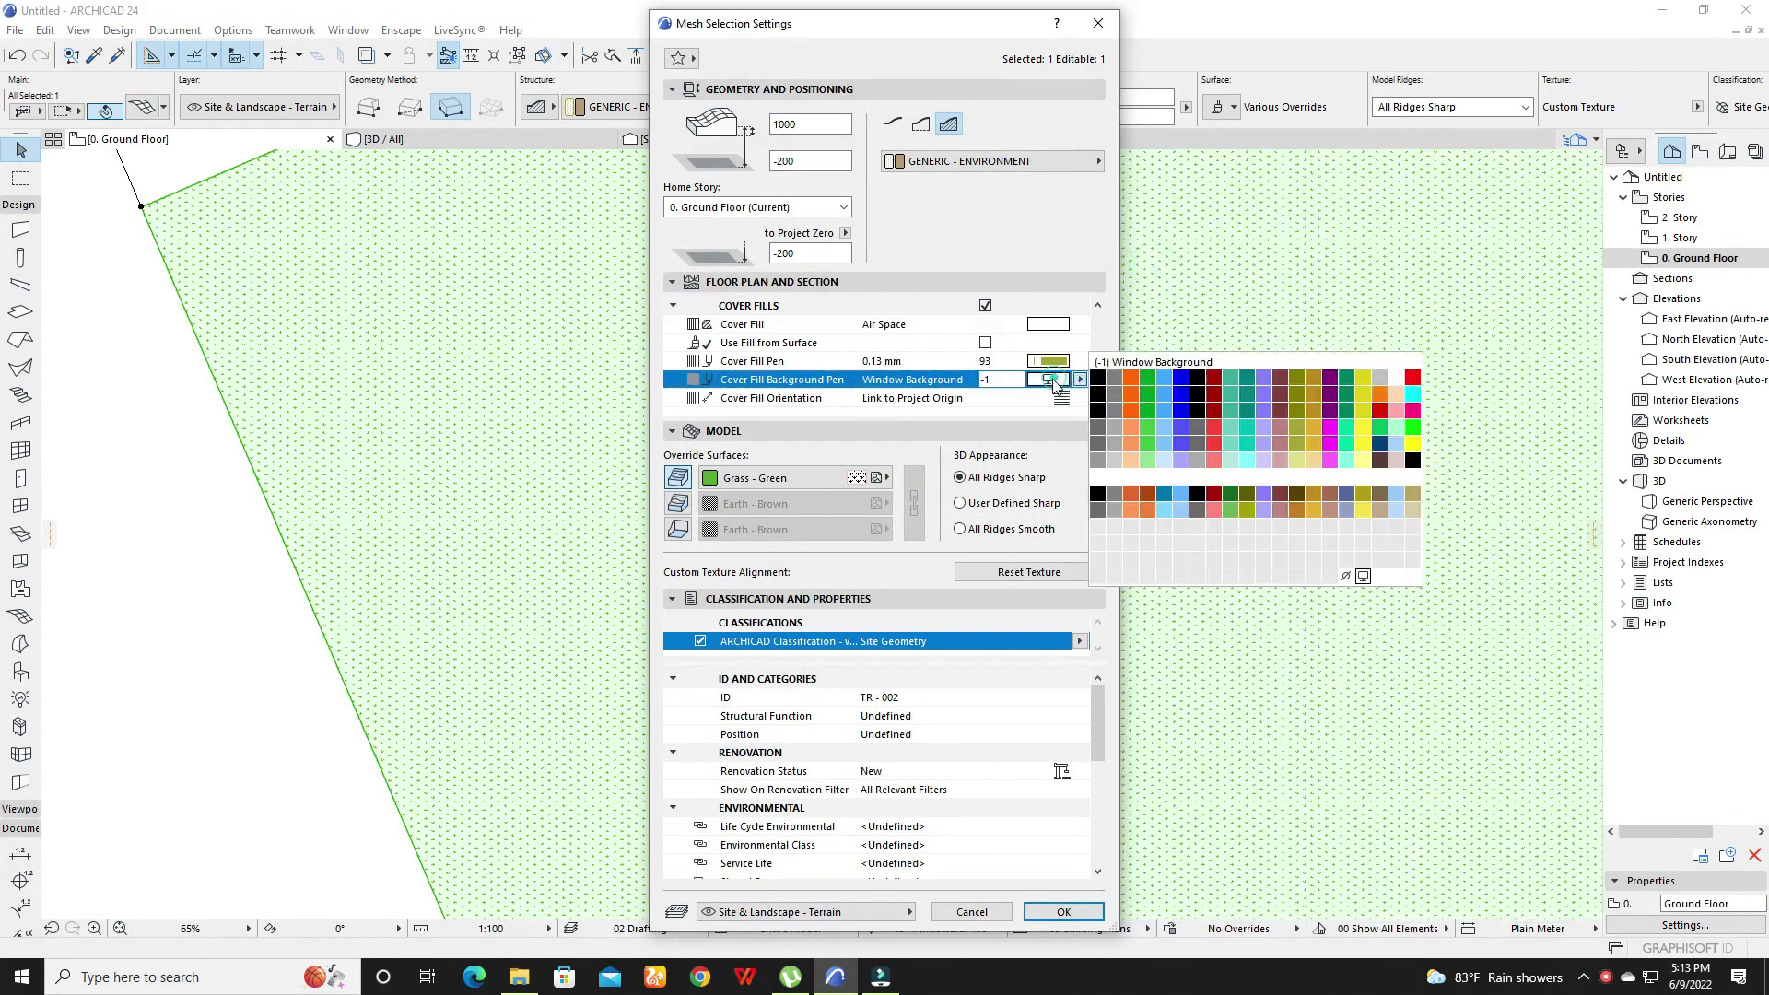
left_click(1343, 584)
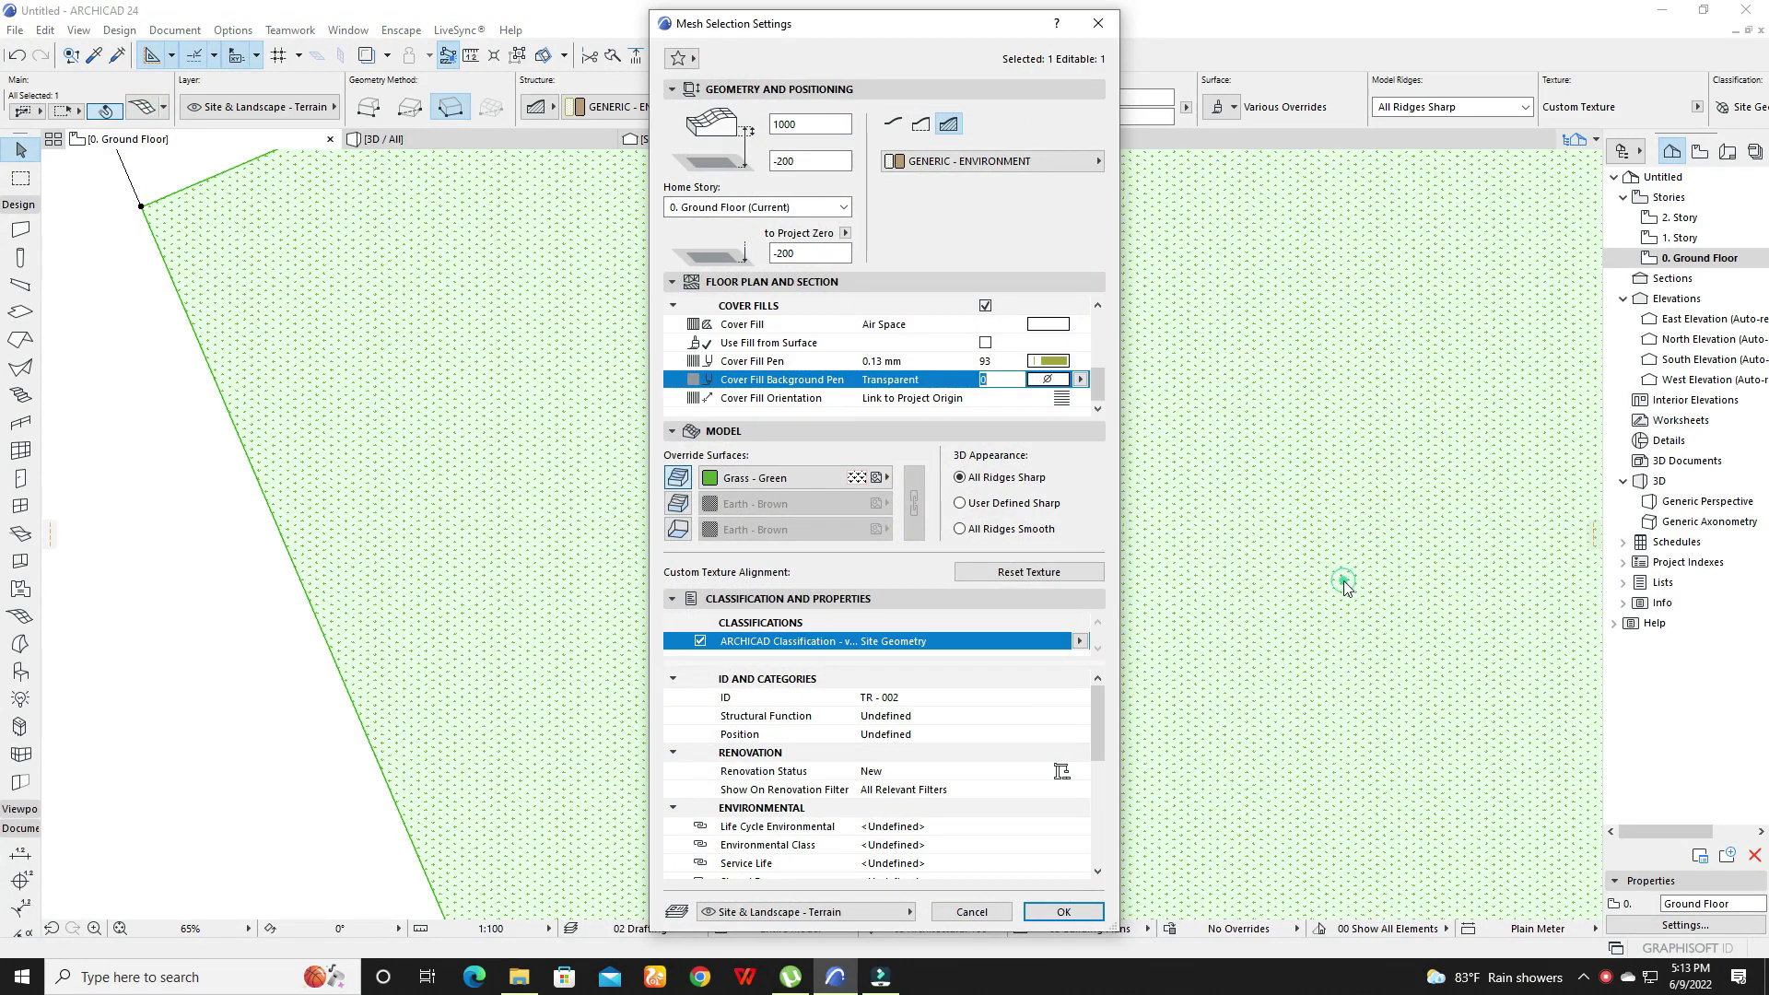
left_click(1065, 912)
- Check the contours show through the mesh on the plan, then reselect the mesh
scroll(691, 727, "down", 12)
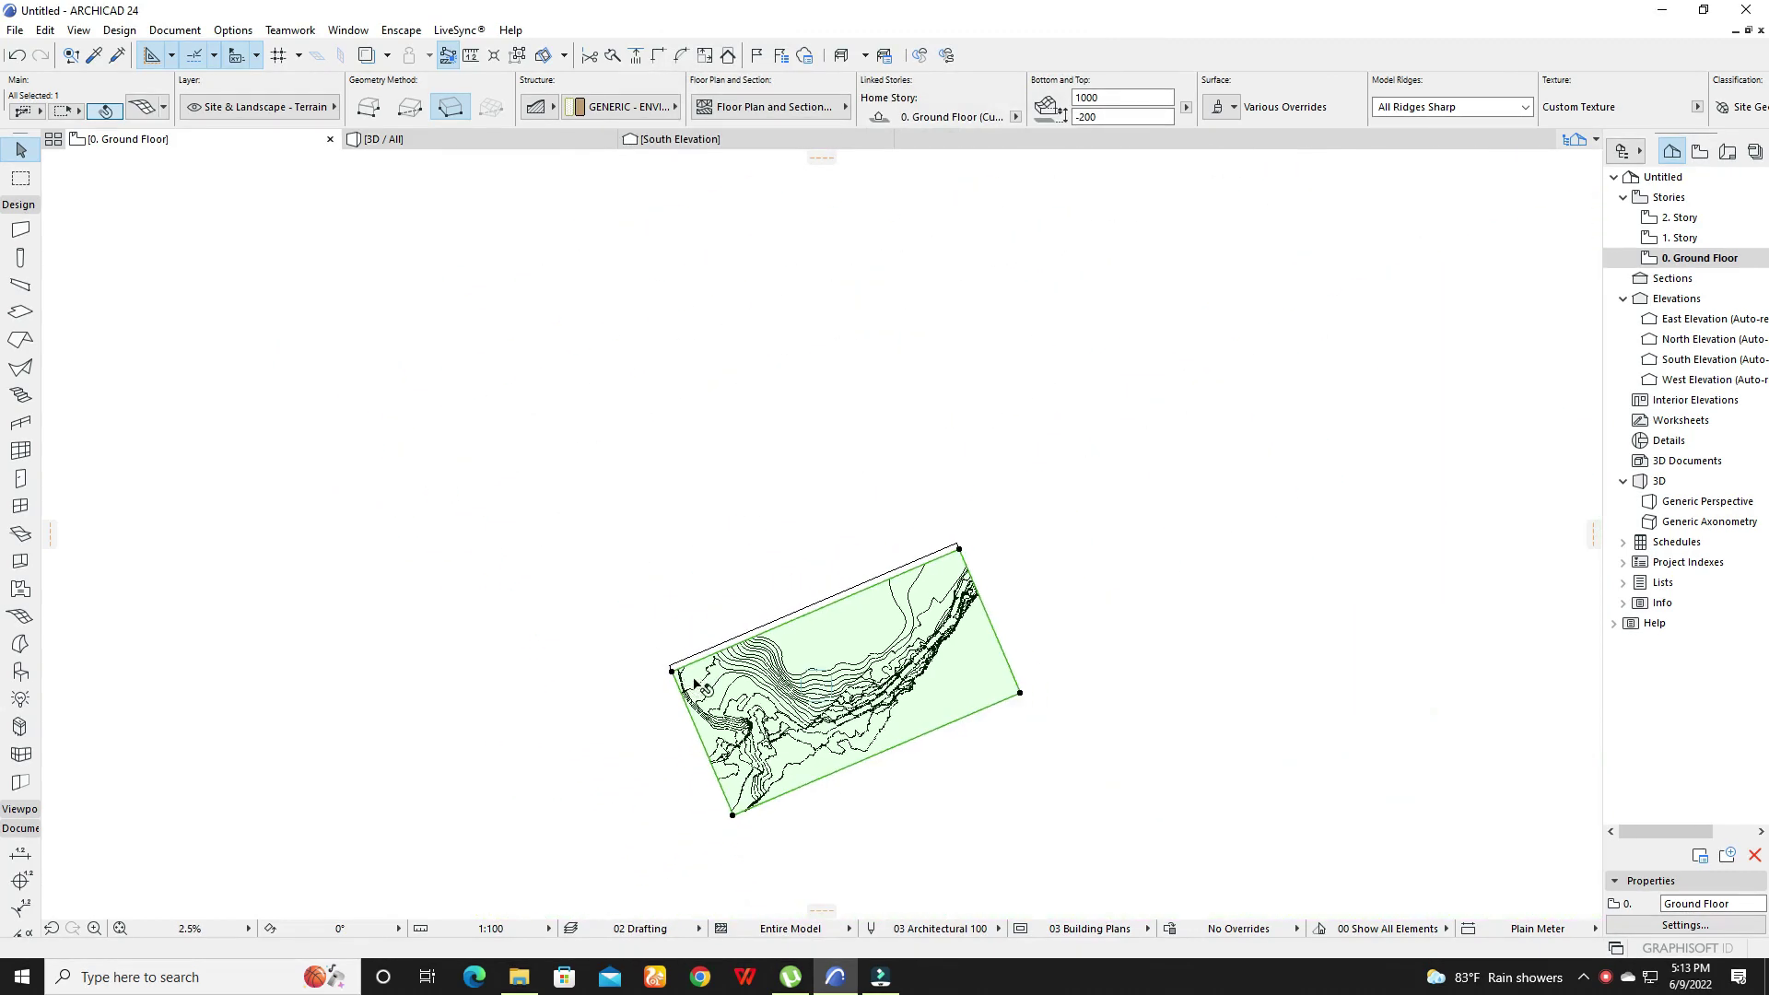
left_click(1179, 599)
scroll(1149, 667, "down", 3, "shift")
scroll(769, 470, "up", 3)
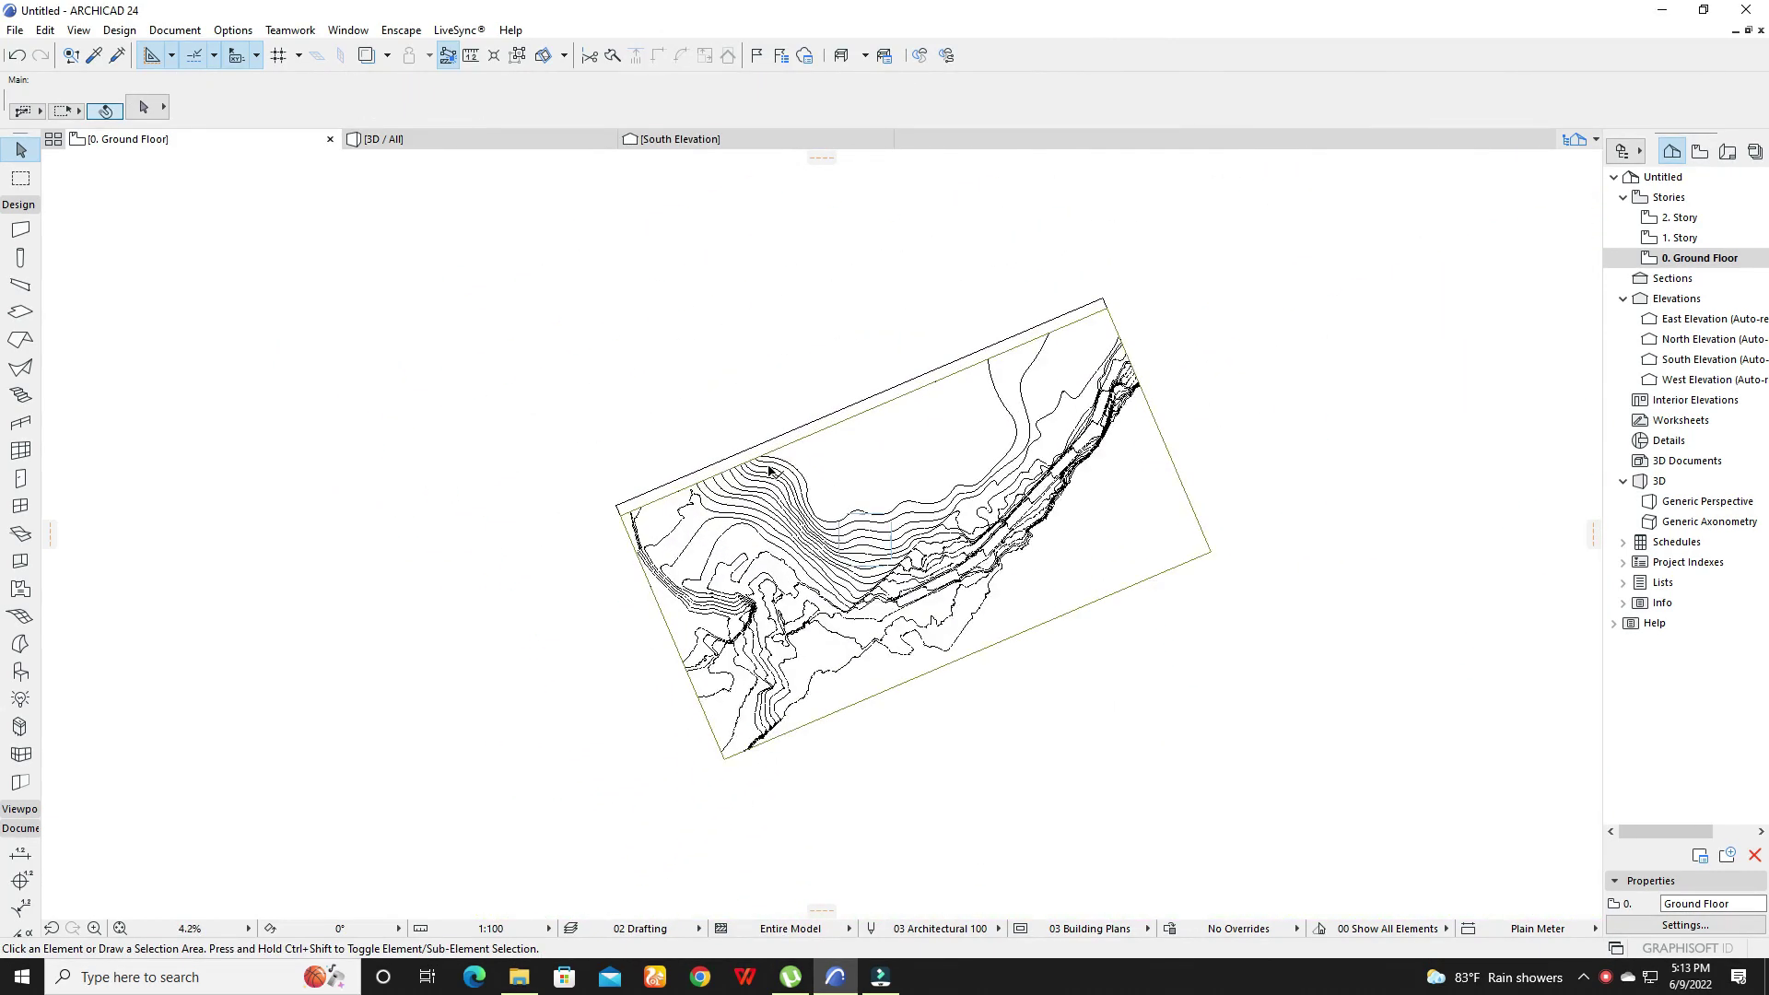
scroll(769, 470, "up", 3)
left_click(925, 470)
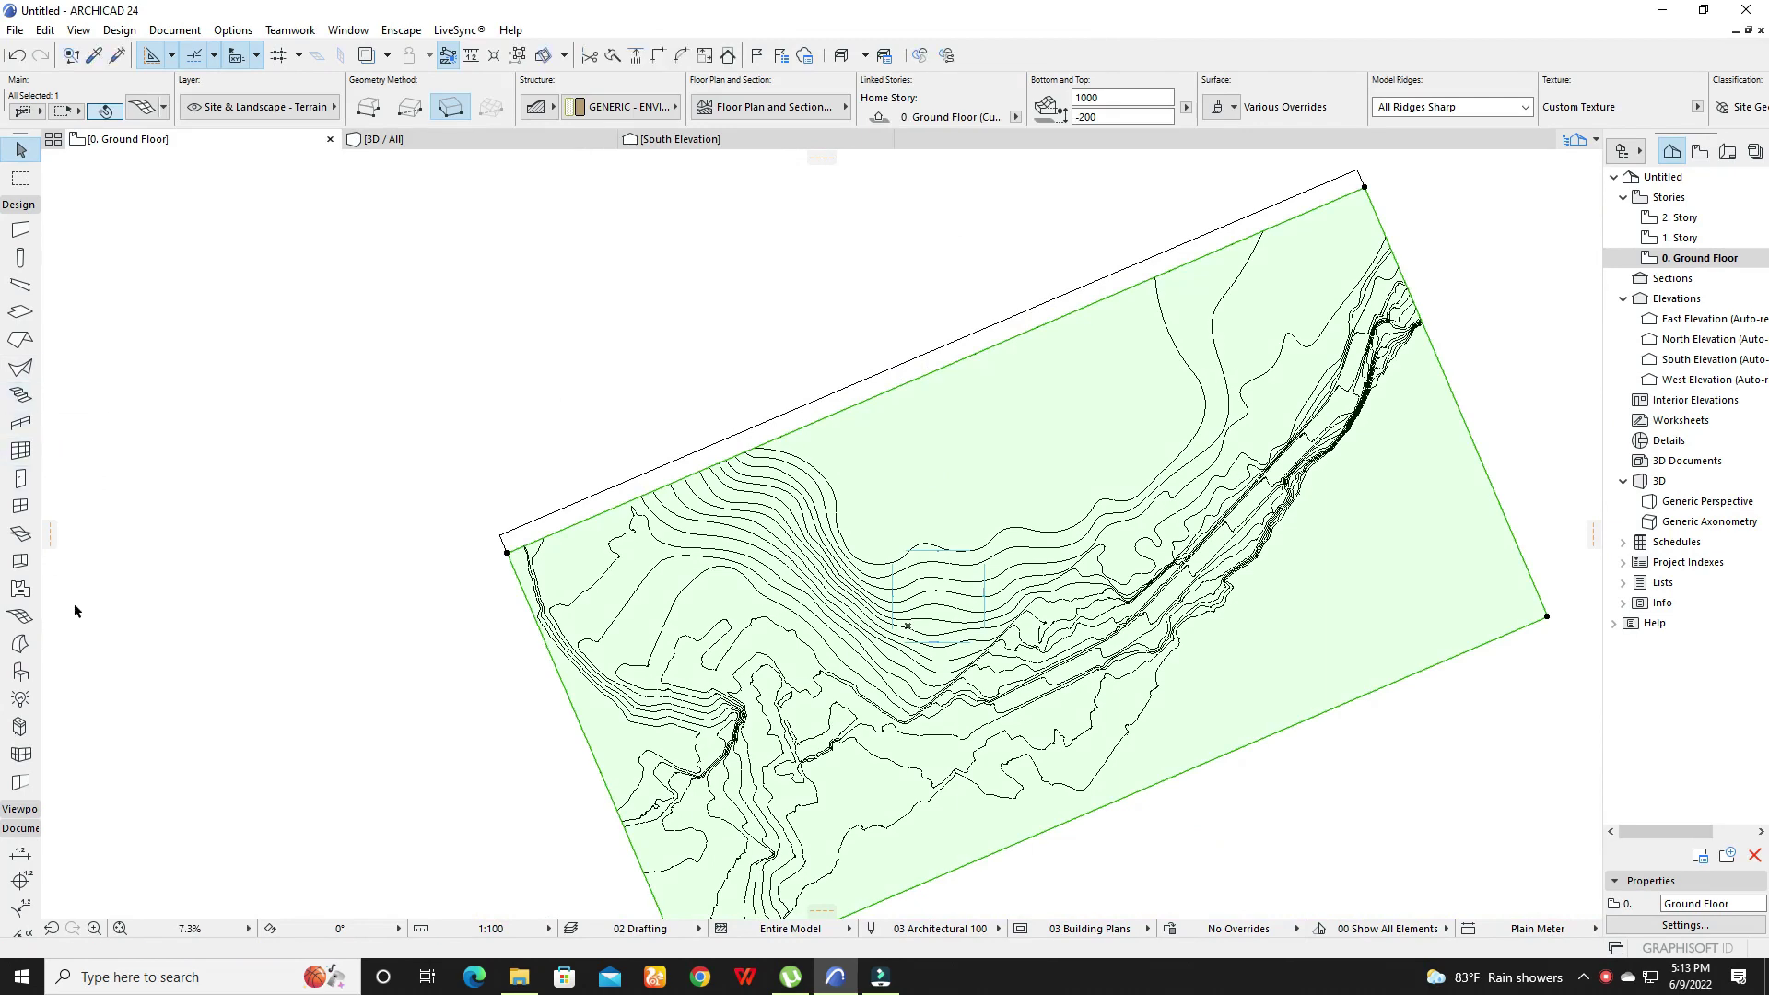
- Add the upper contour line as mesh points using Add New Points with Fit to User Ridges
left_click(19, 617)
key("space")
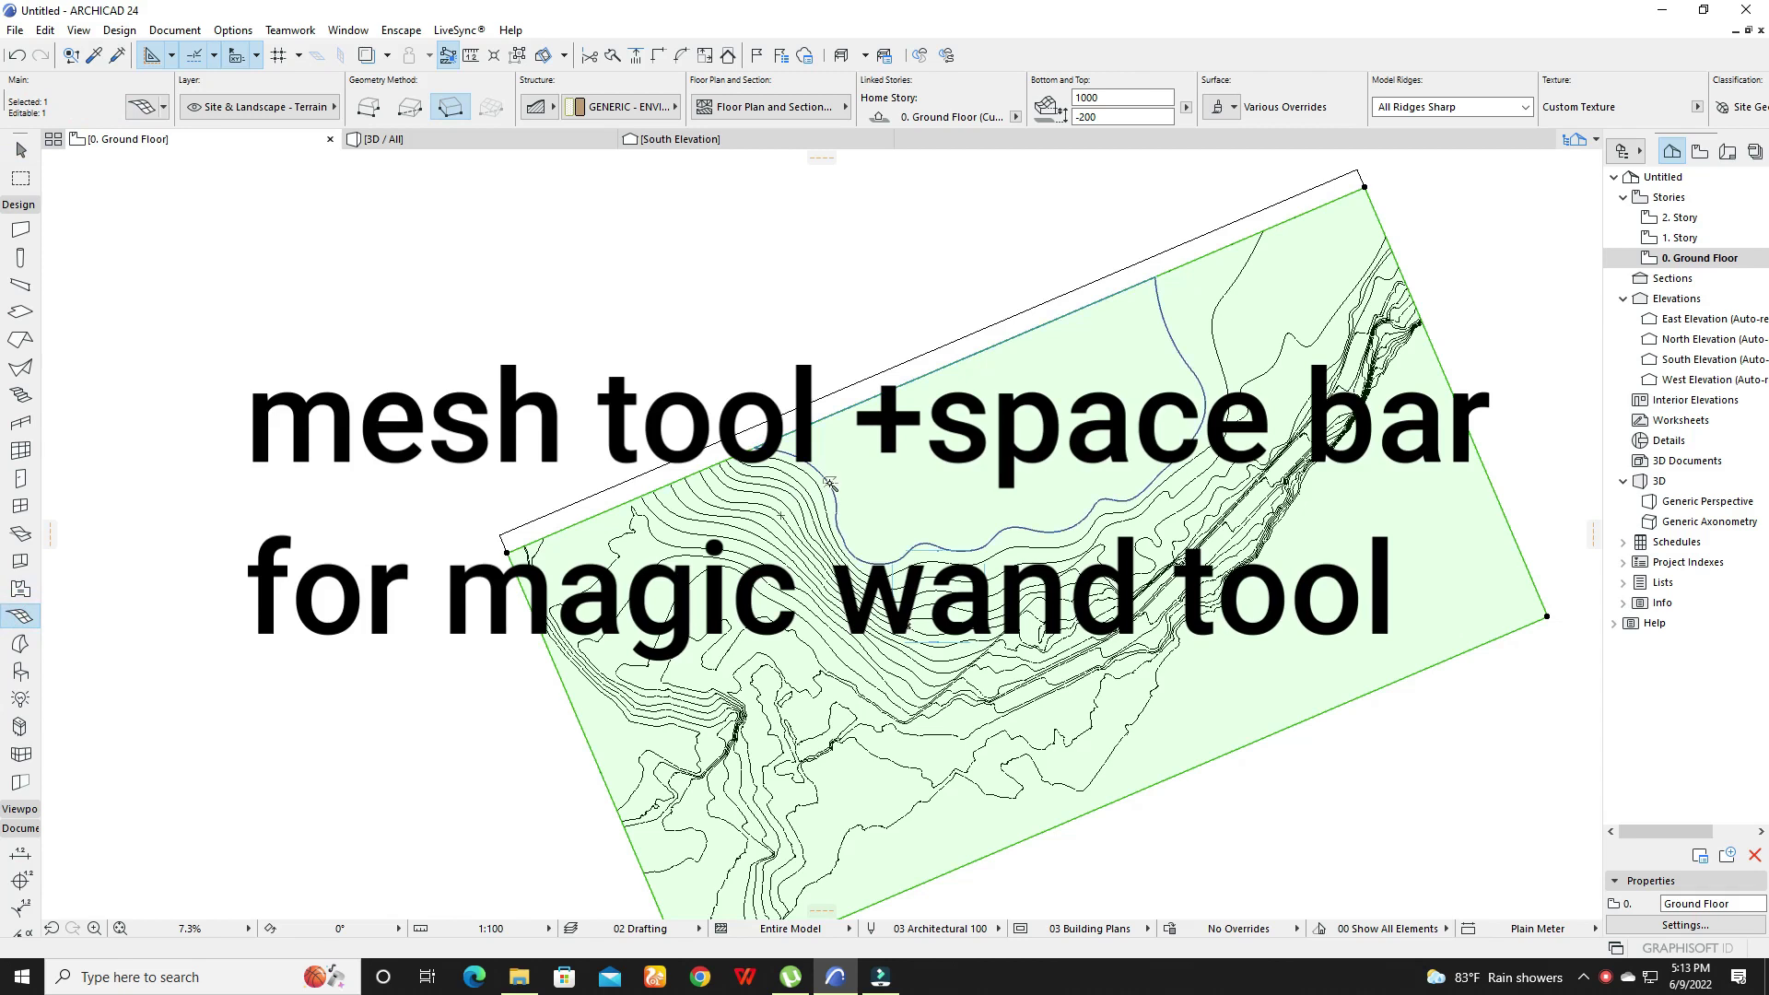
left_click(830, 483)
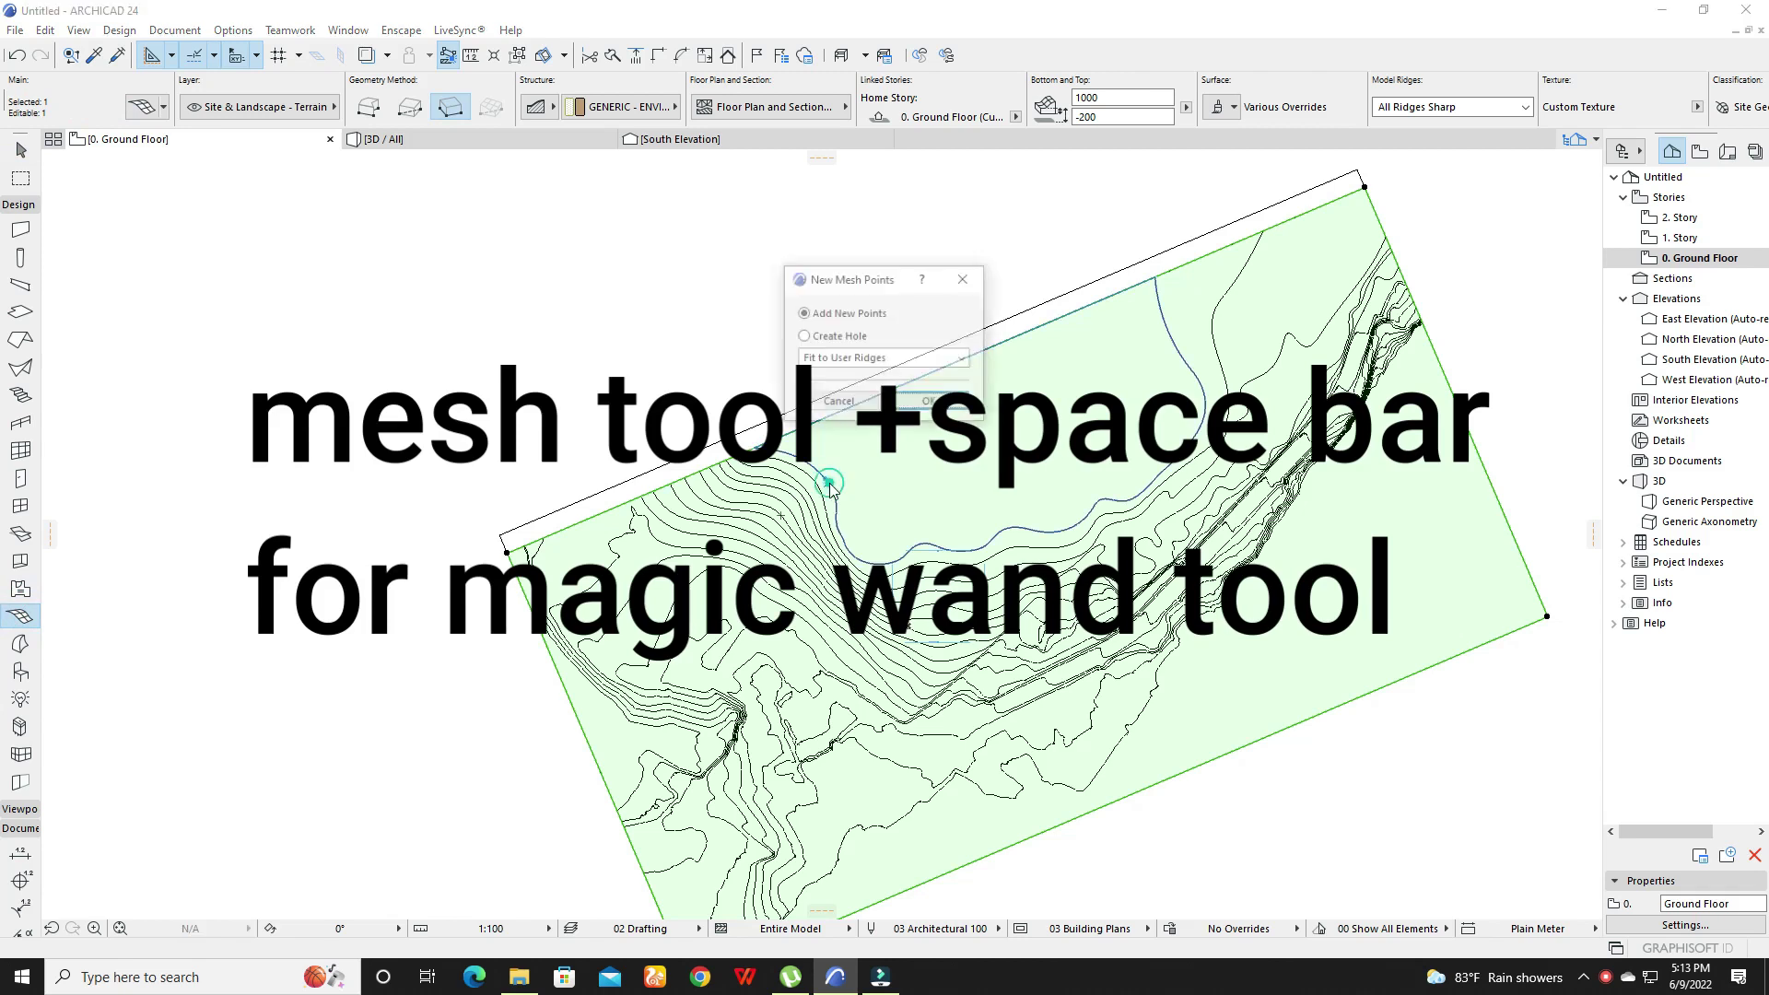
left_click(906, 360)
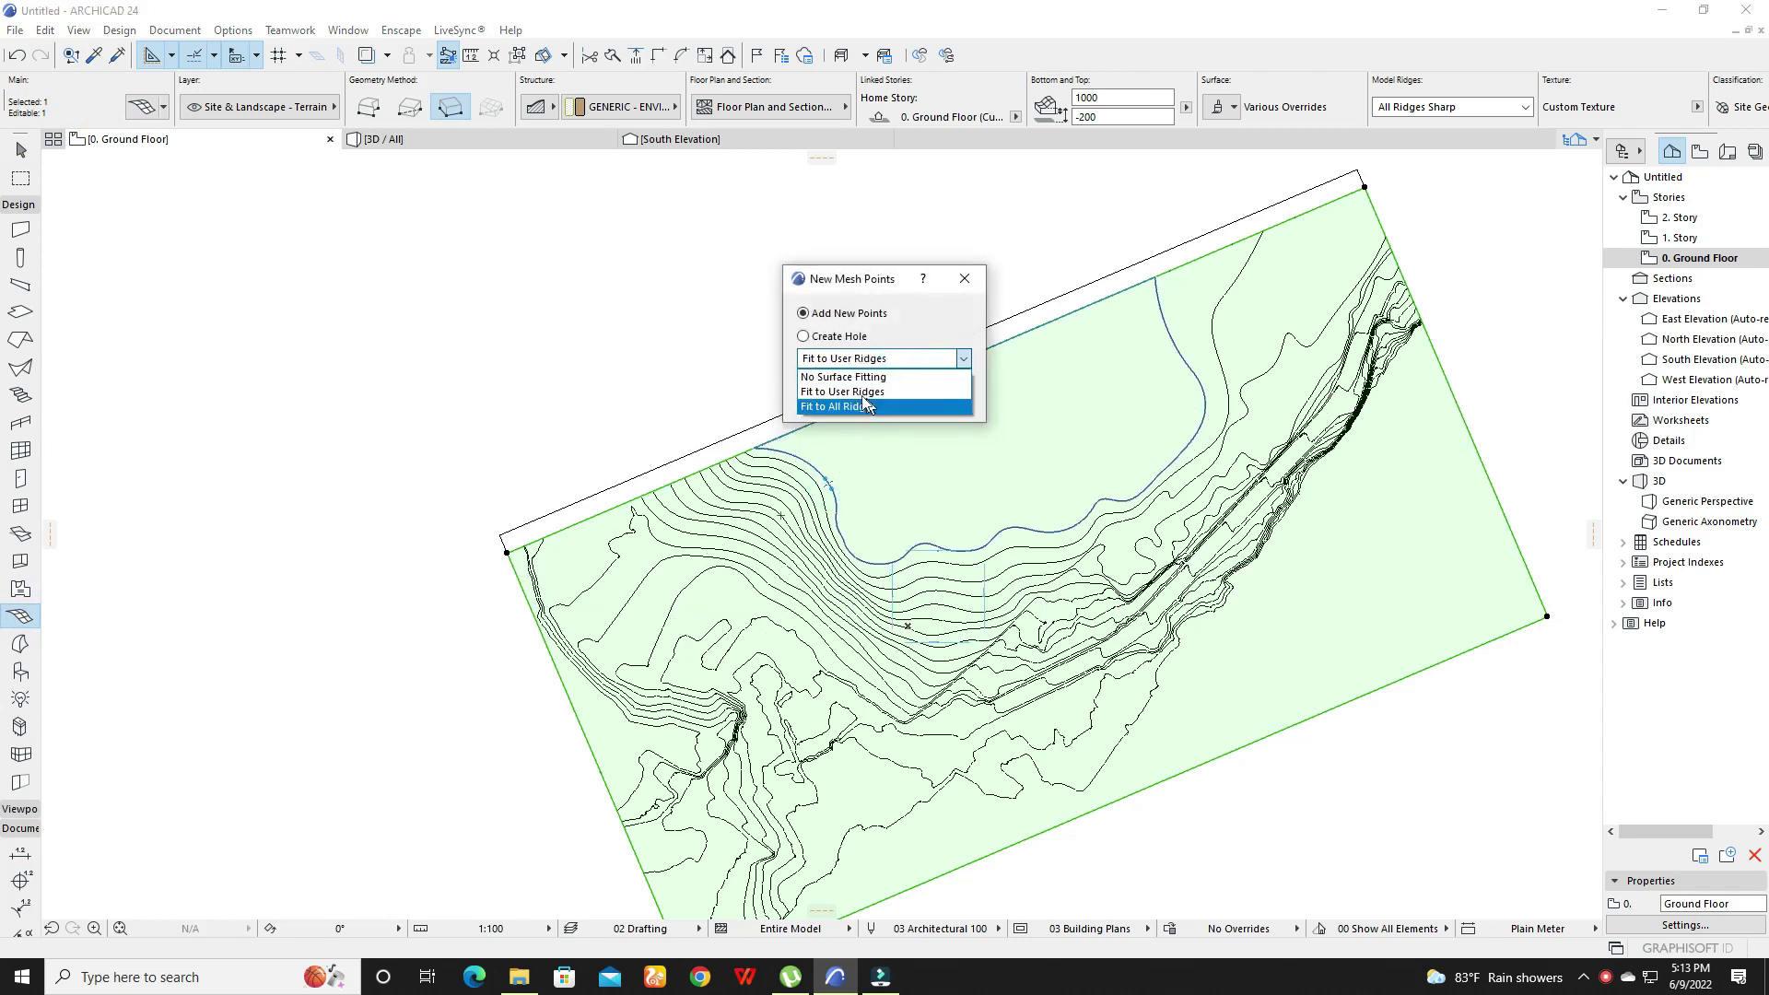
left_click(857, 378)
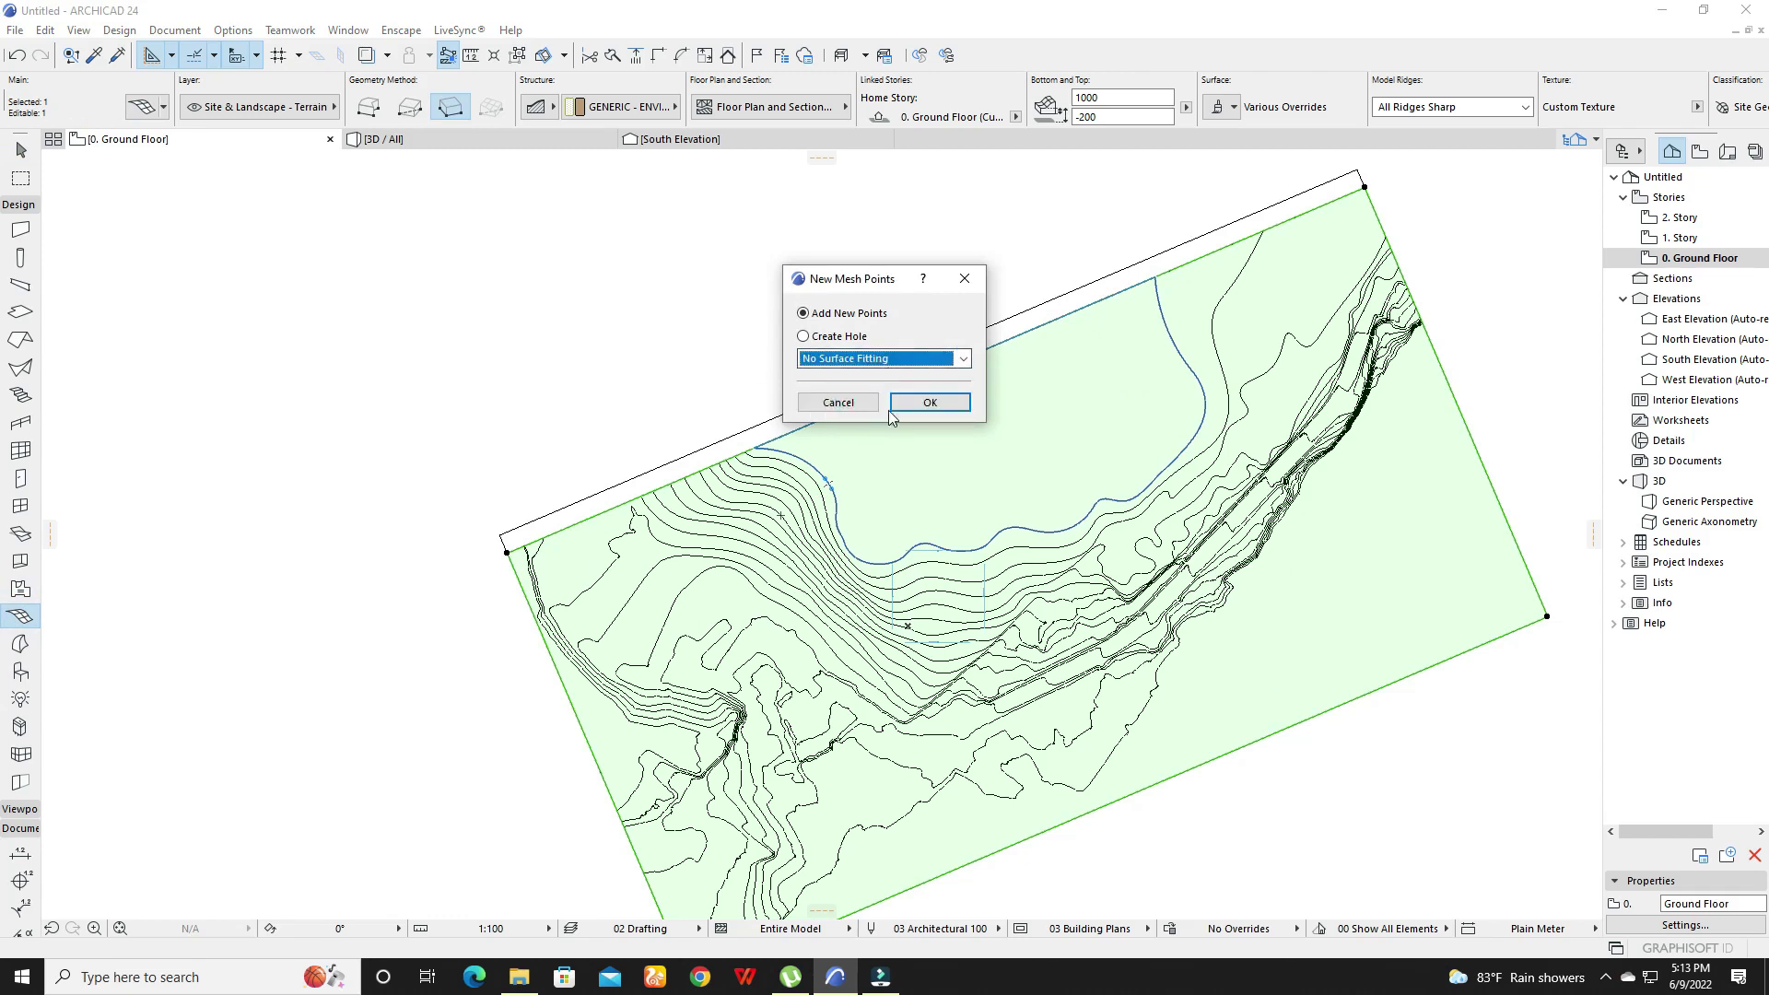
left_click(913, 359)
left_click(866, 390)
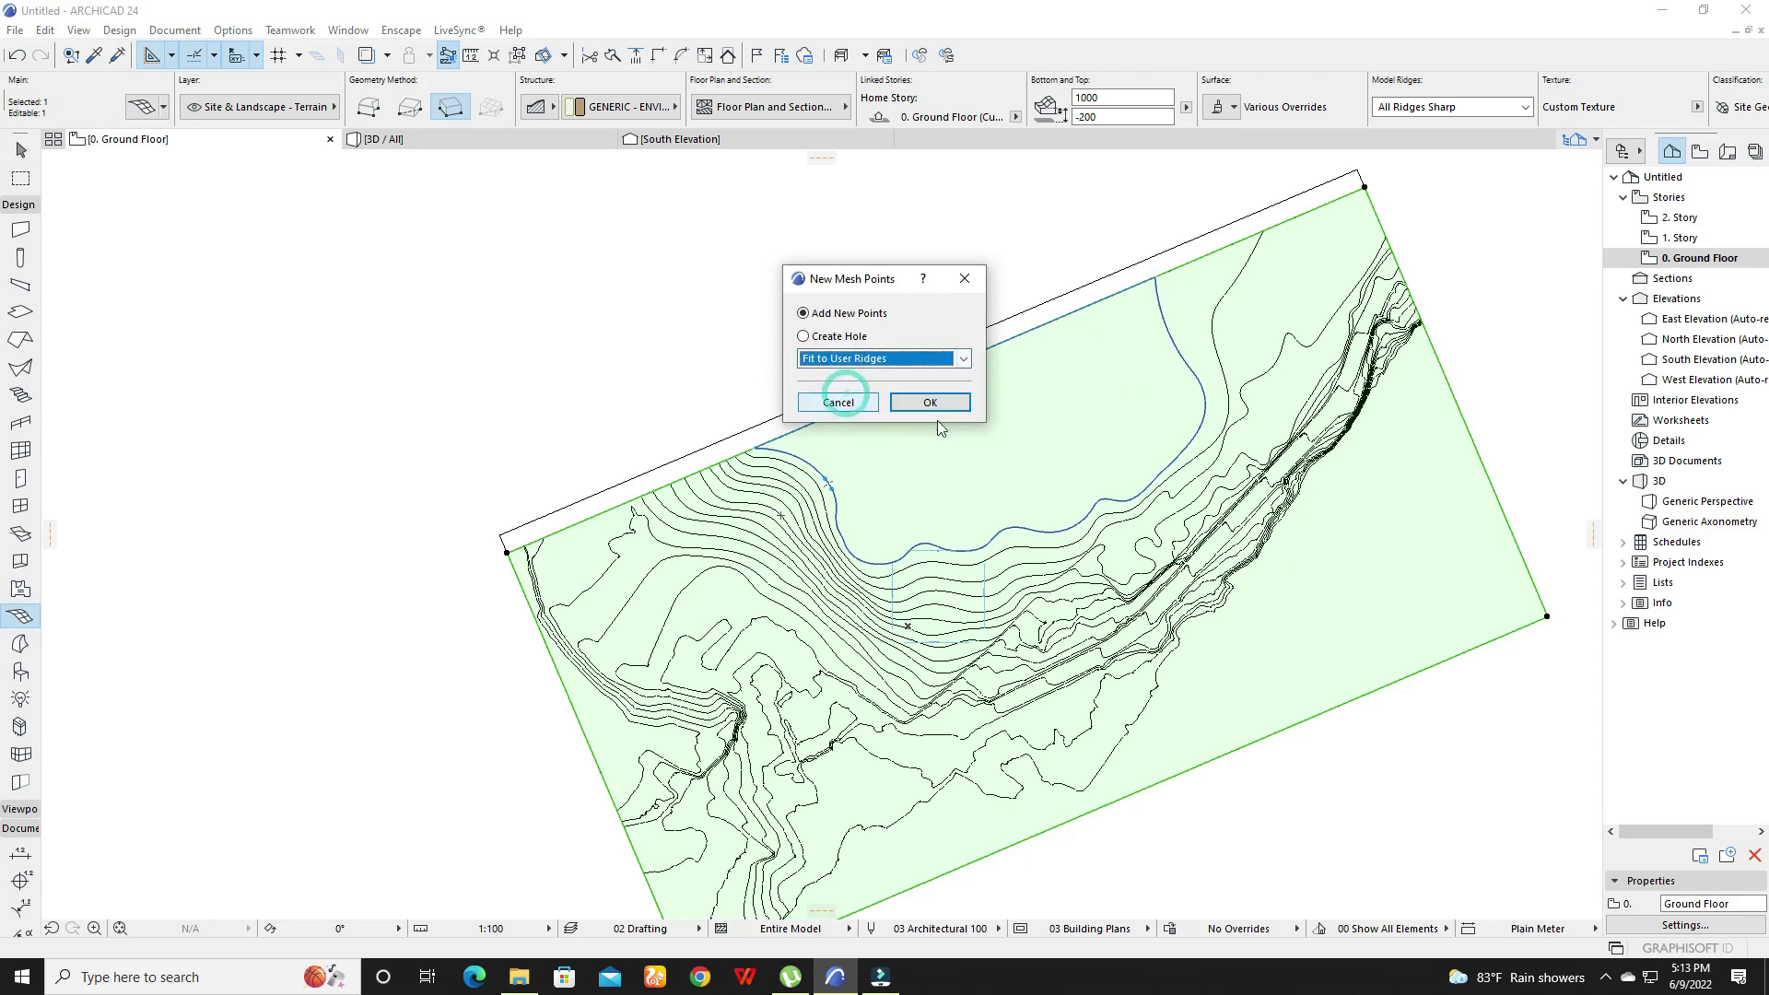
left_click(949, 409)
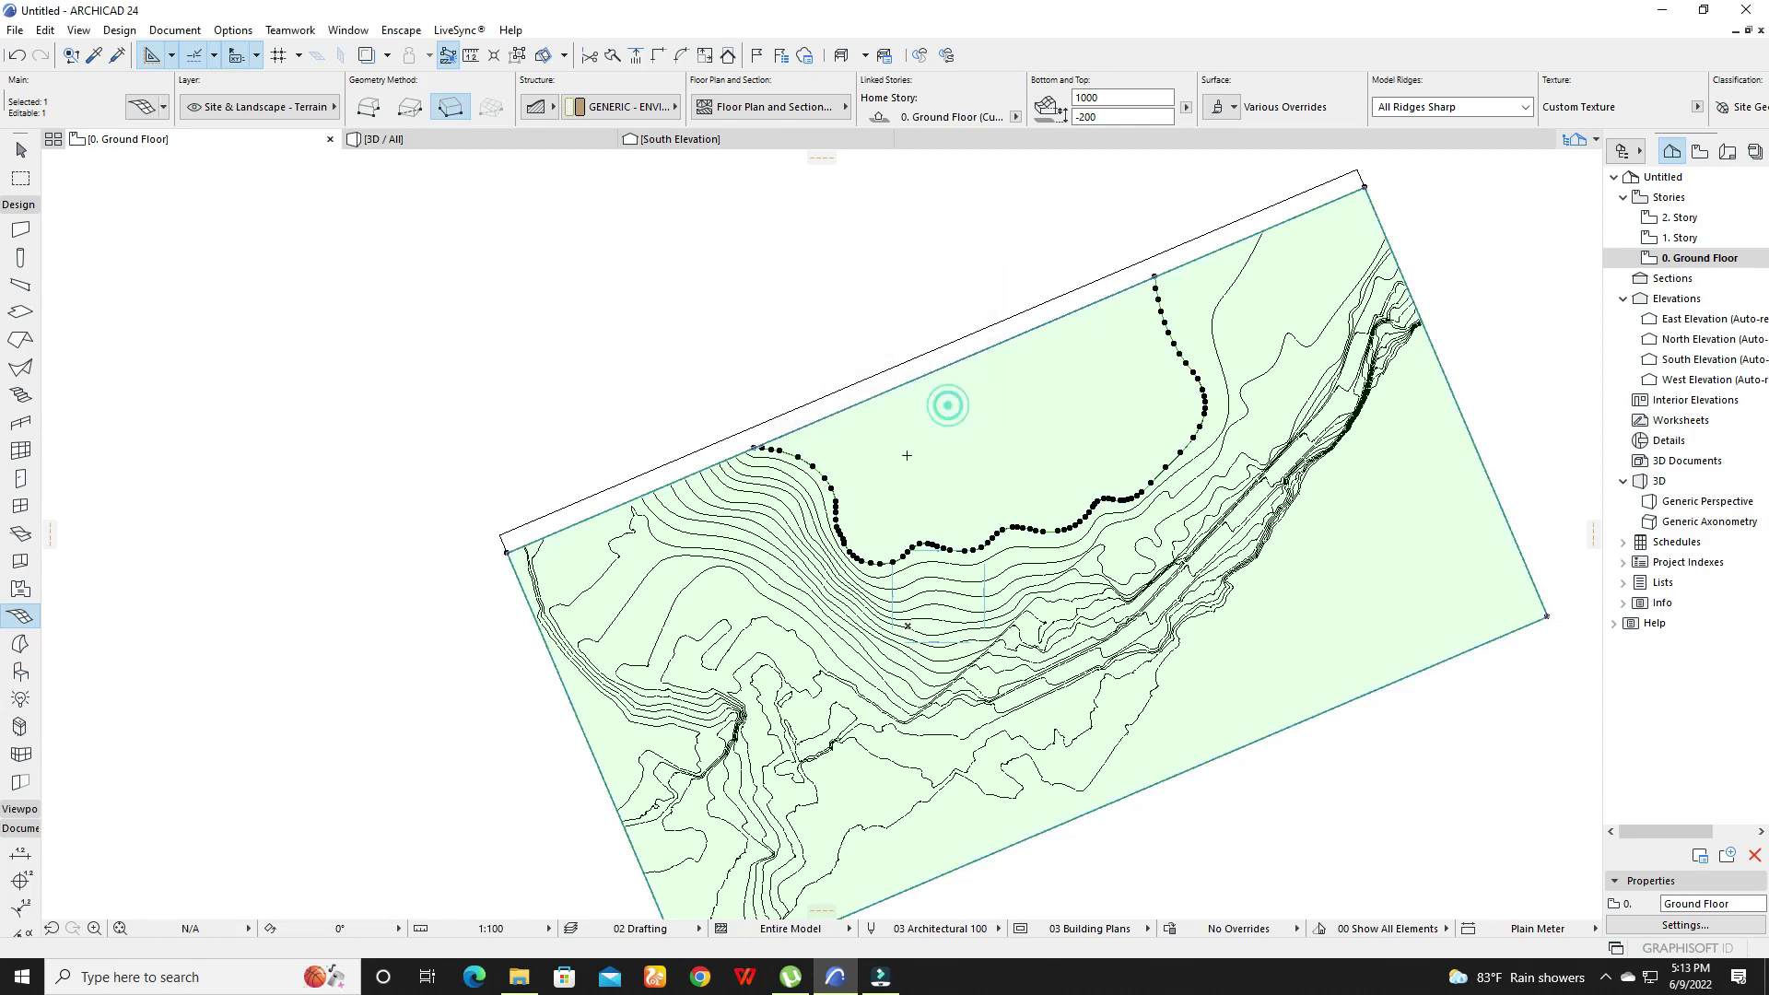
- Add the next several upper contour lines as mesh points, confirming each
scroll(818, 479, "up", 1)
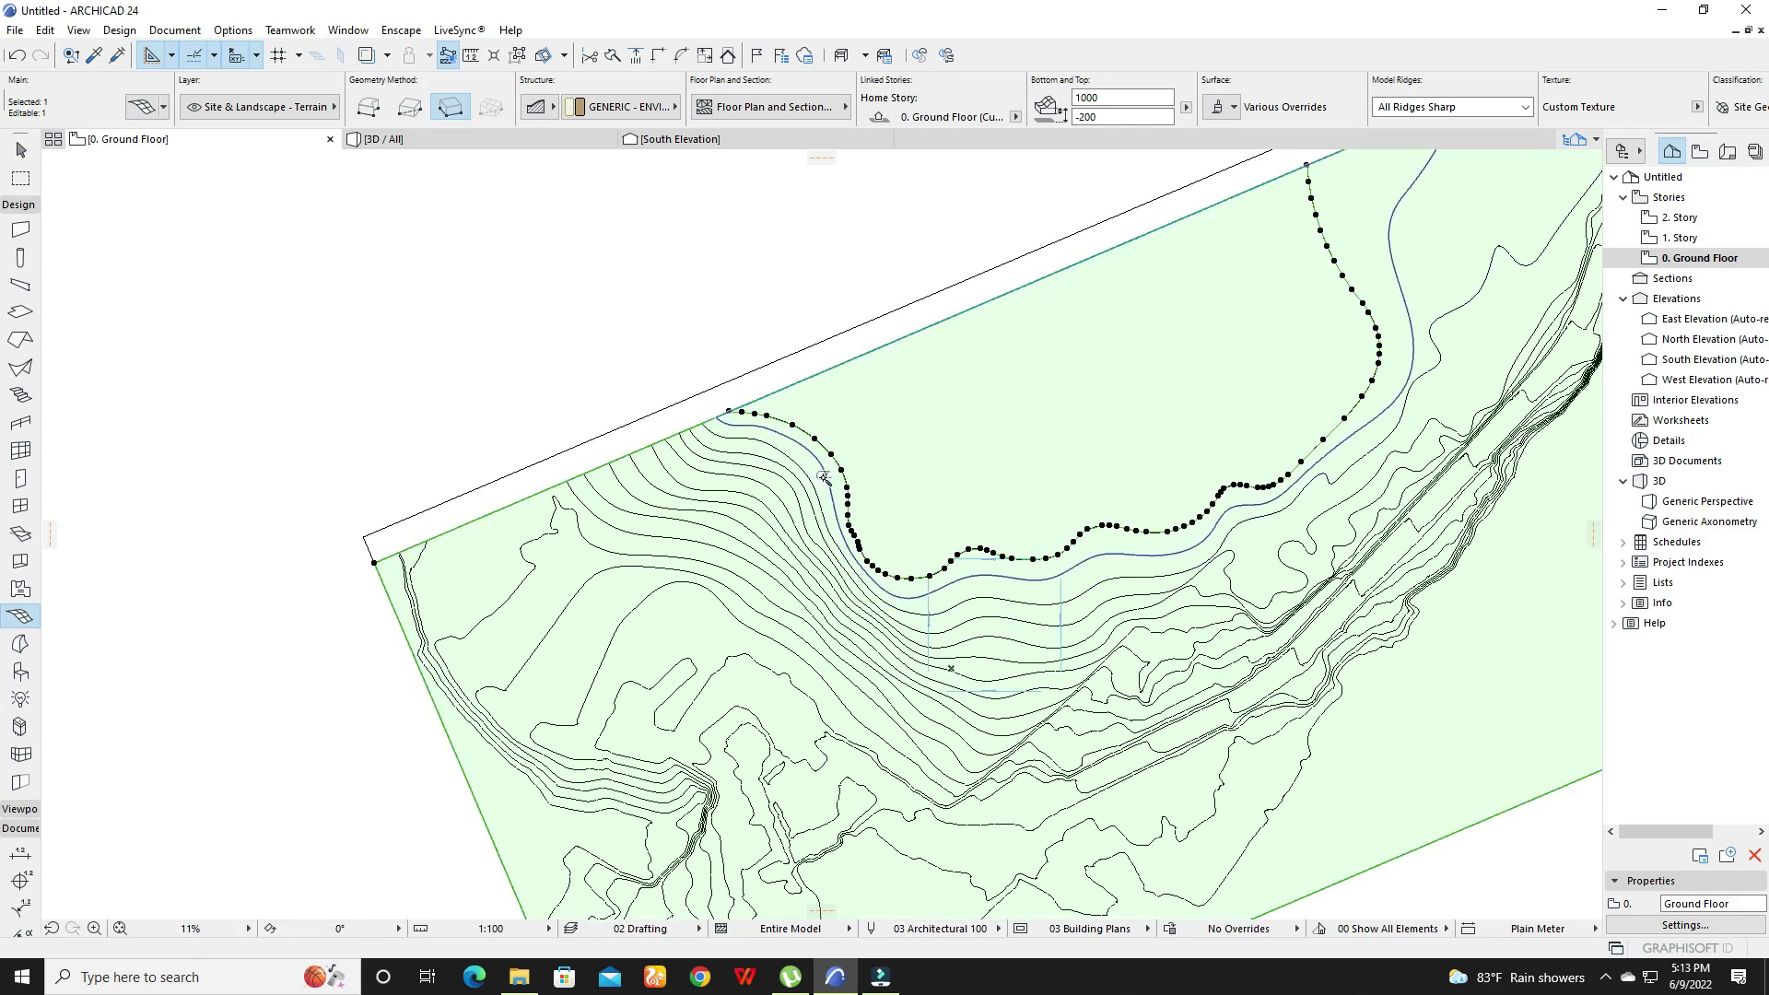
left_click(827, 483)
key("Return")
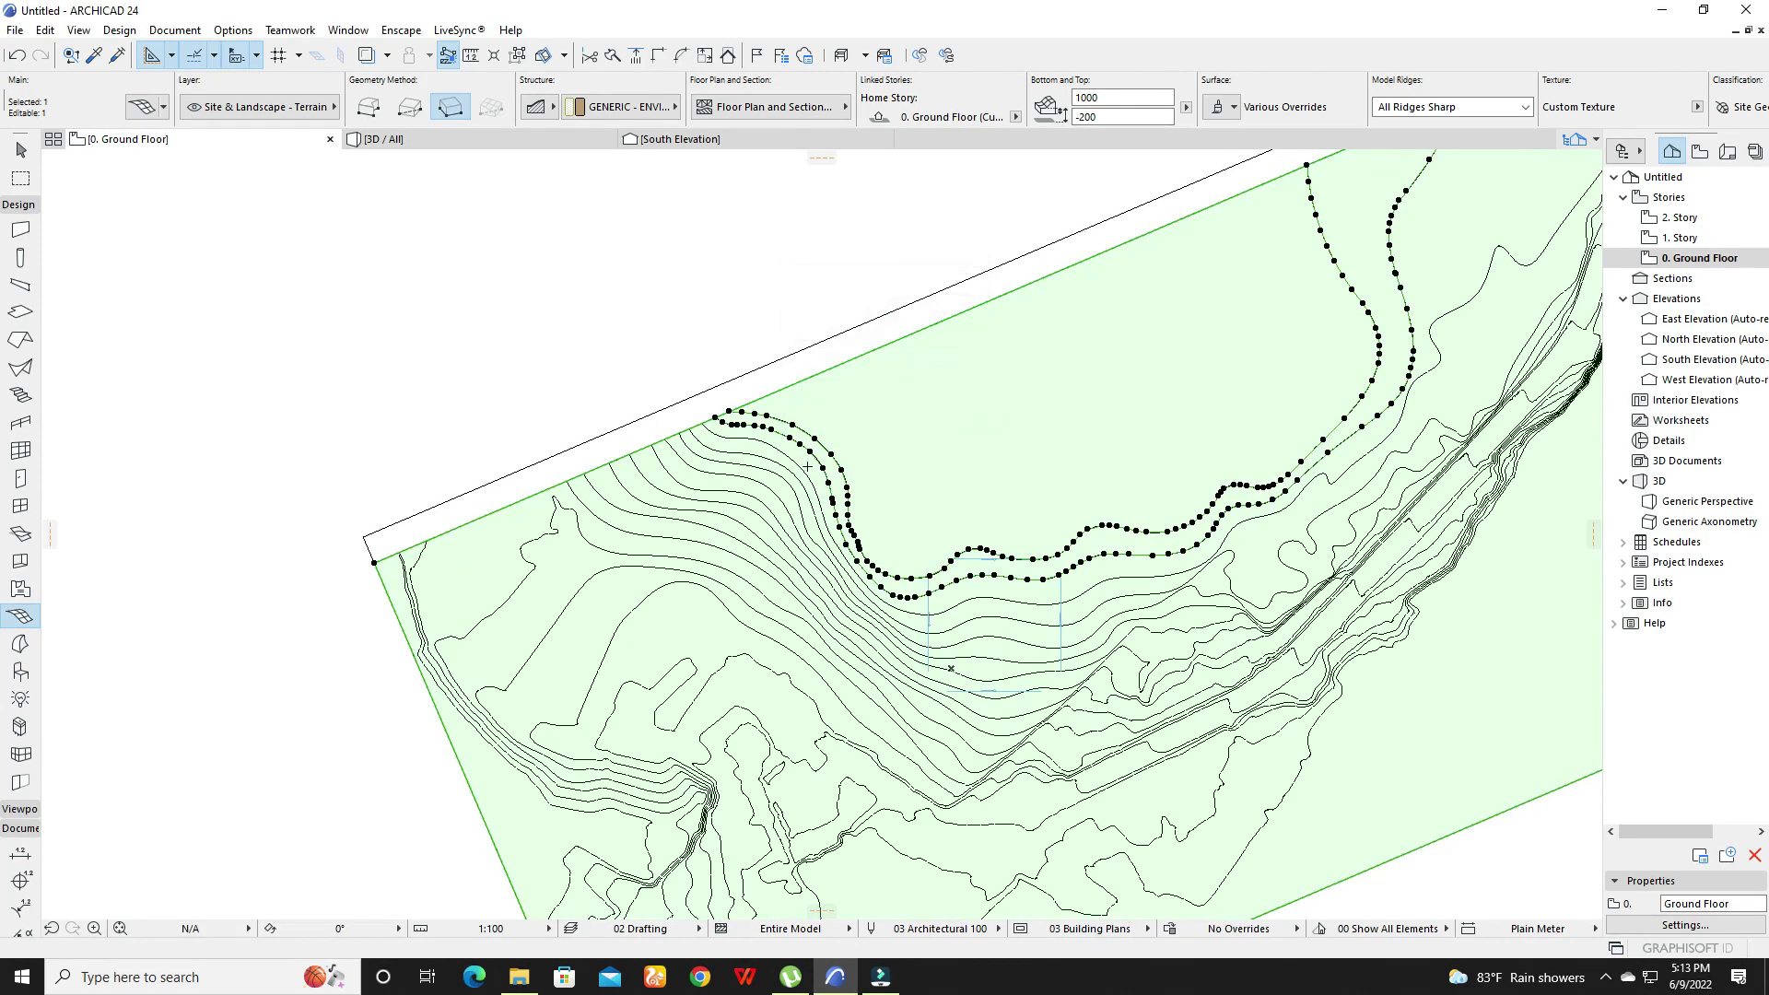
left_click(805, 468)
left_click(949, 409)
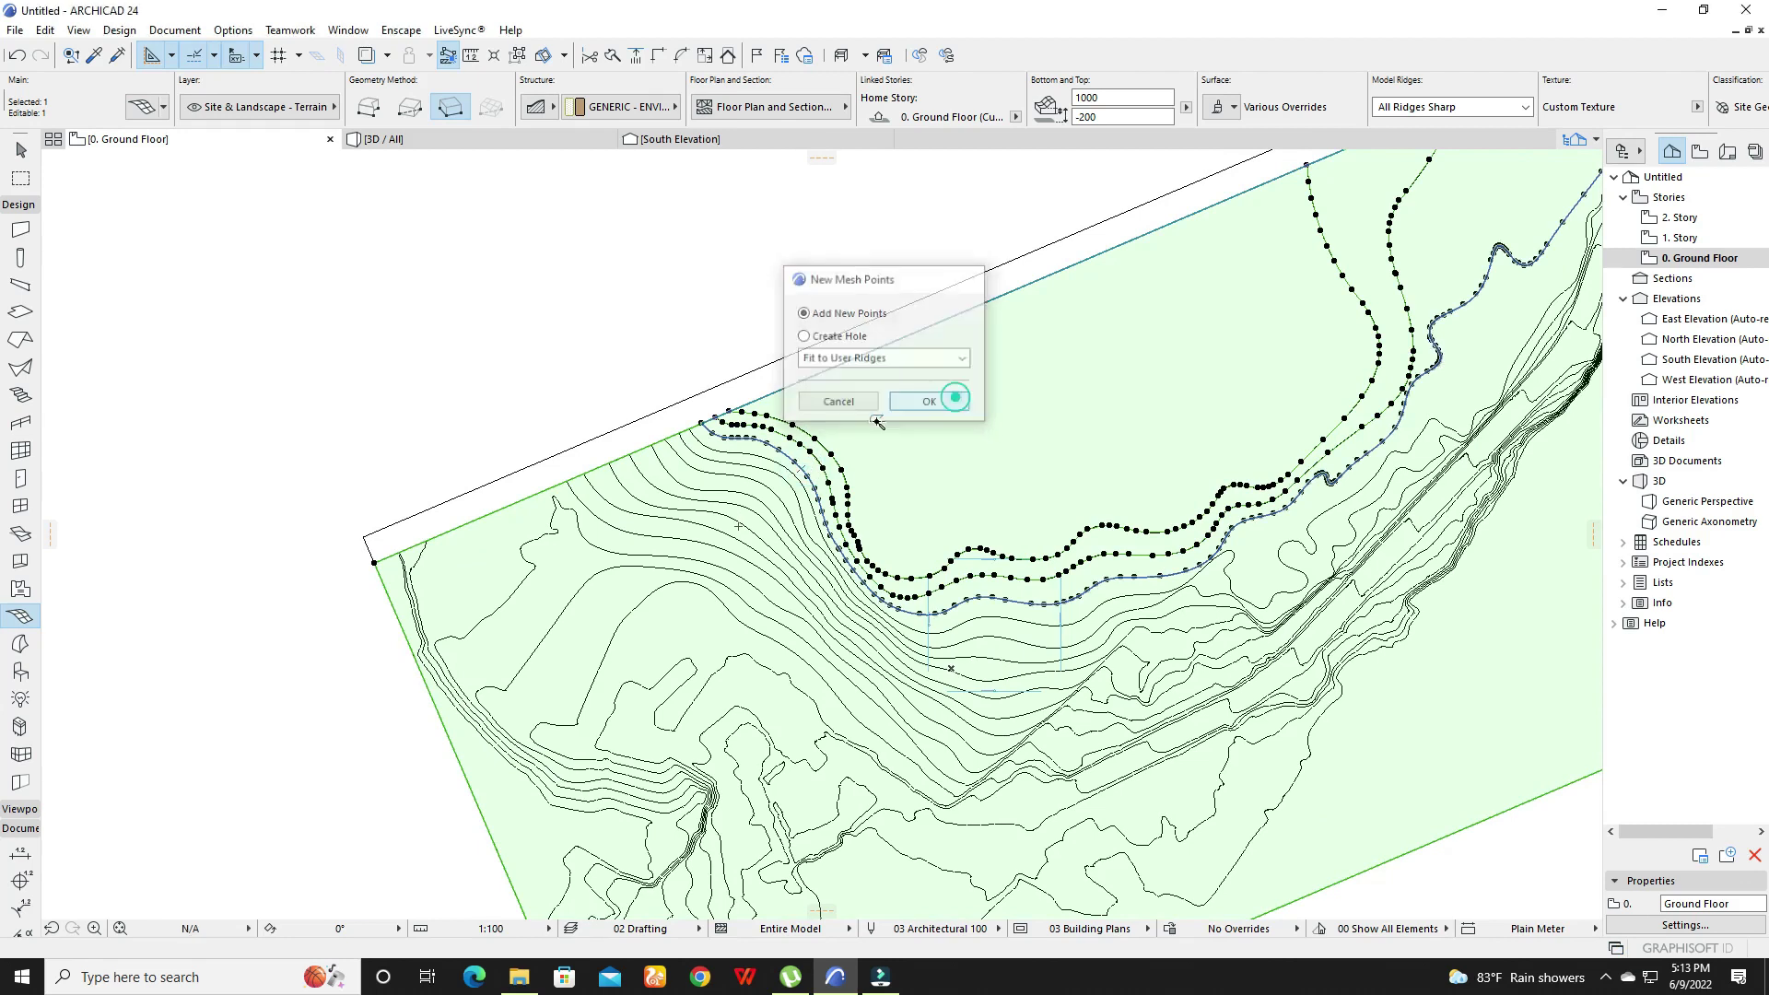
left_click(779, 468)
left_click(936, 403)
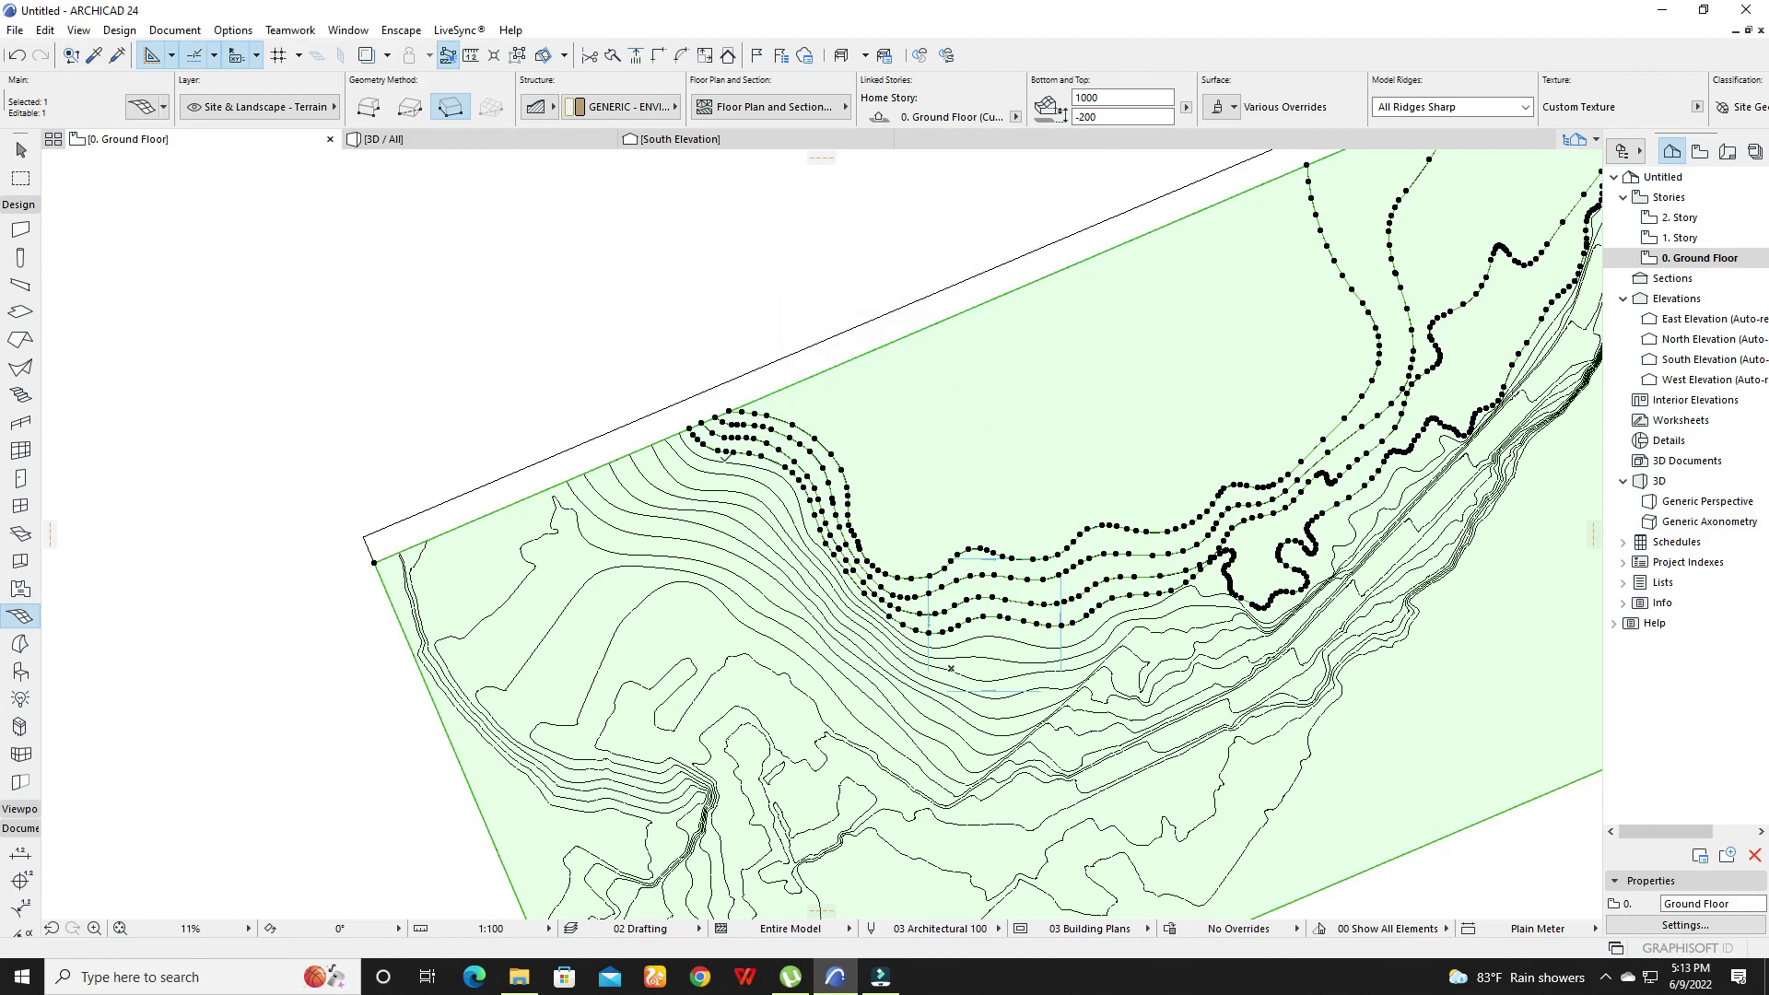
left_click(723, 464)
left_click(931, 409)
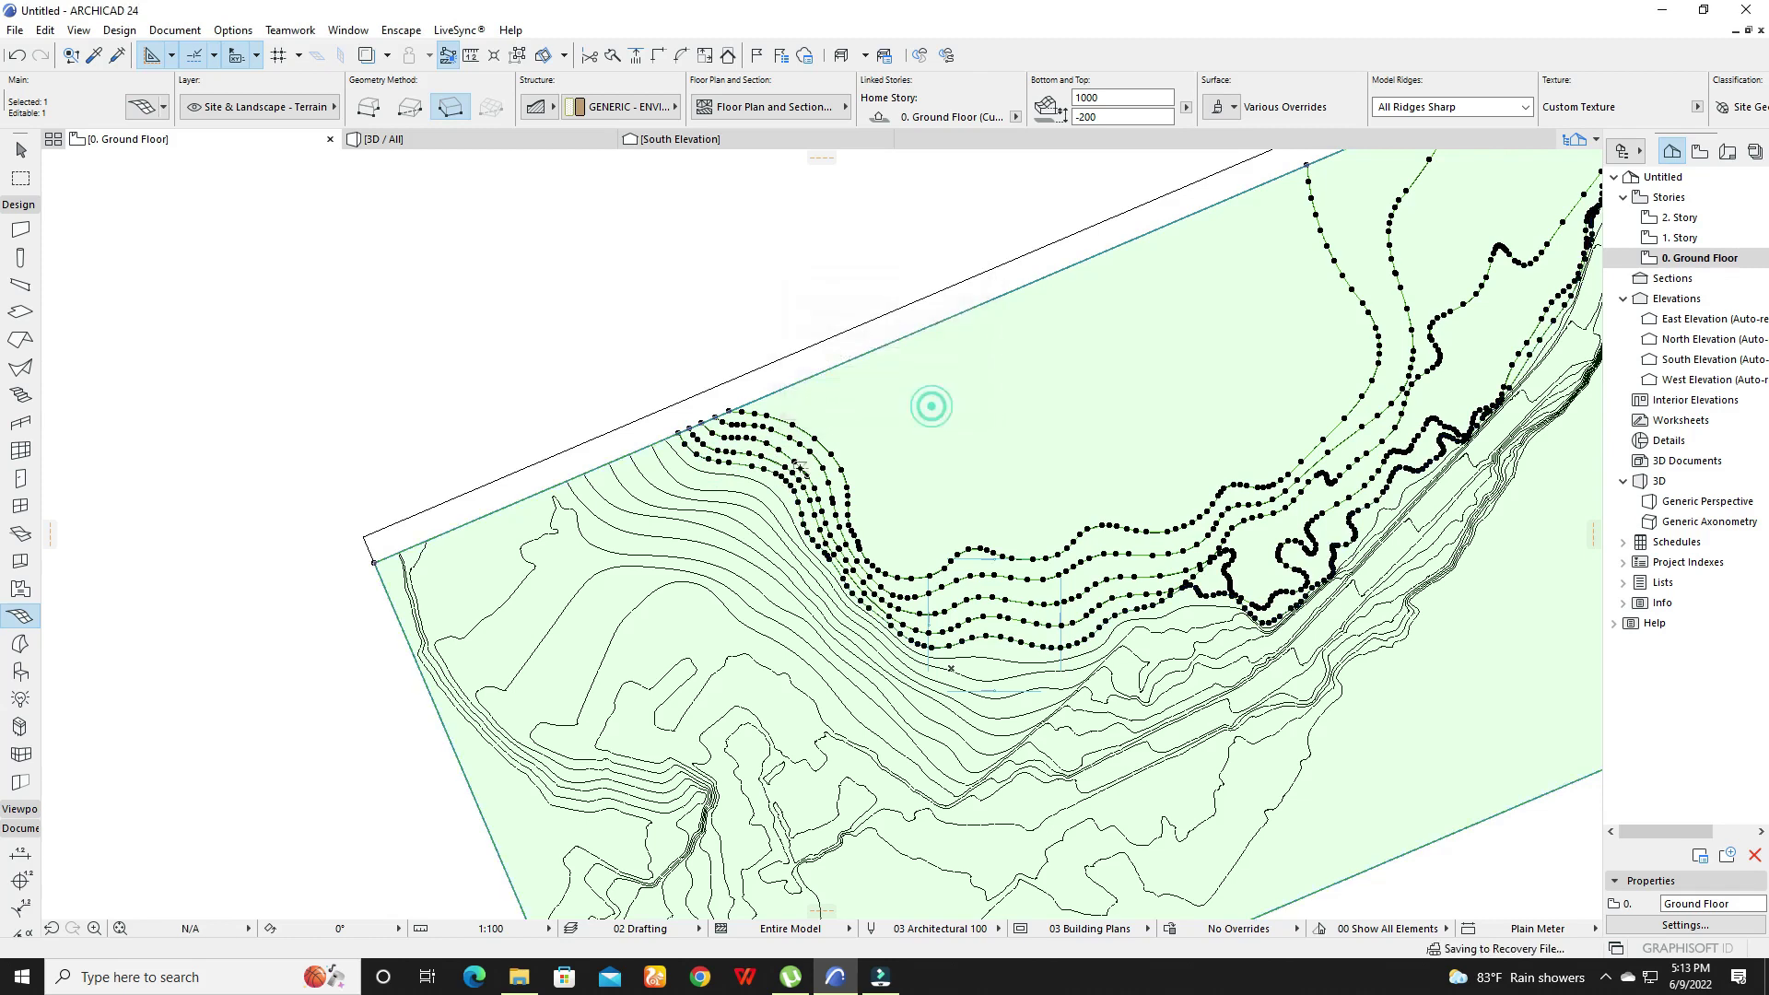
left_click(727, 472)
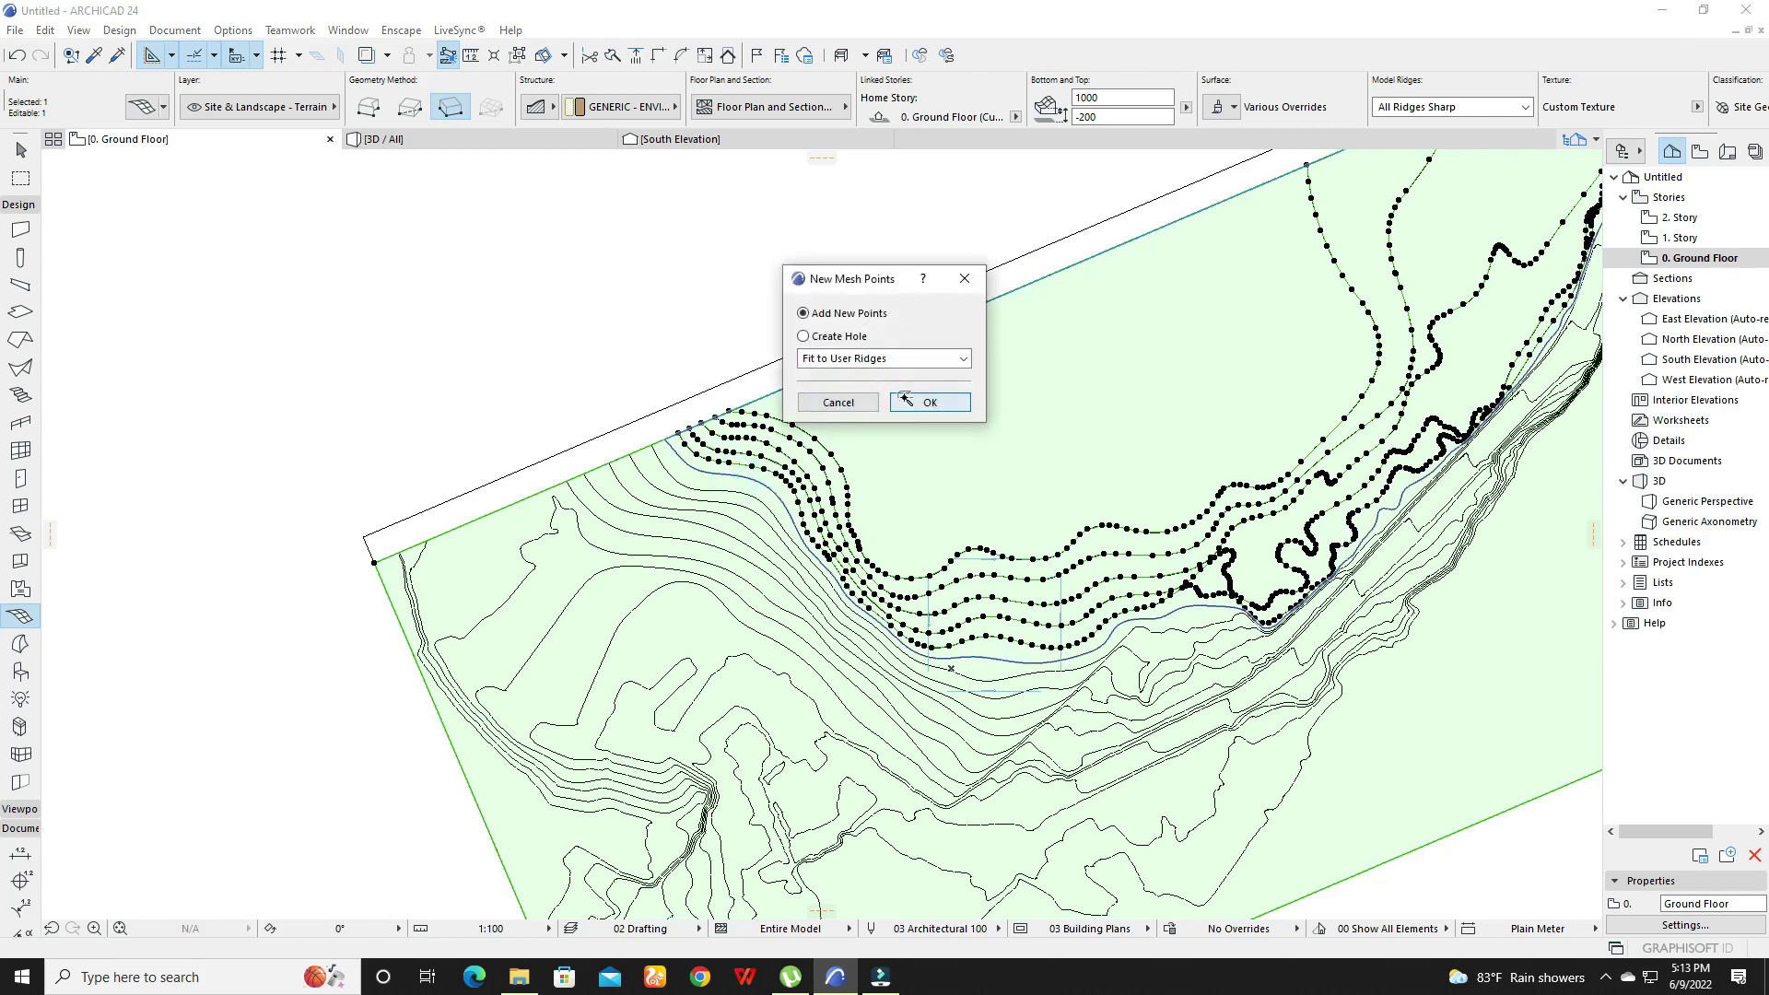
left_click(905, 401)
left_click(751, 470)
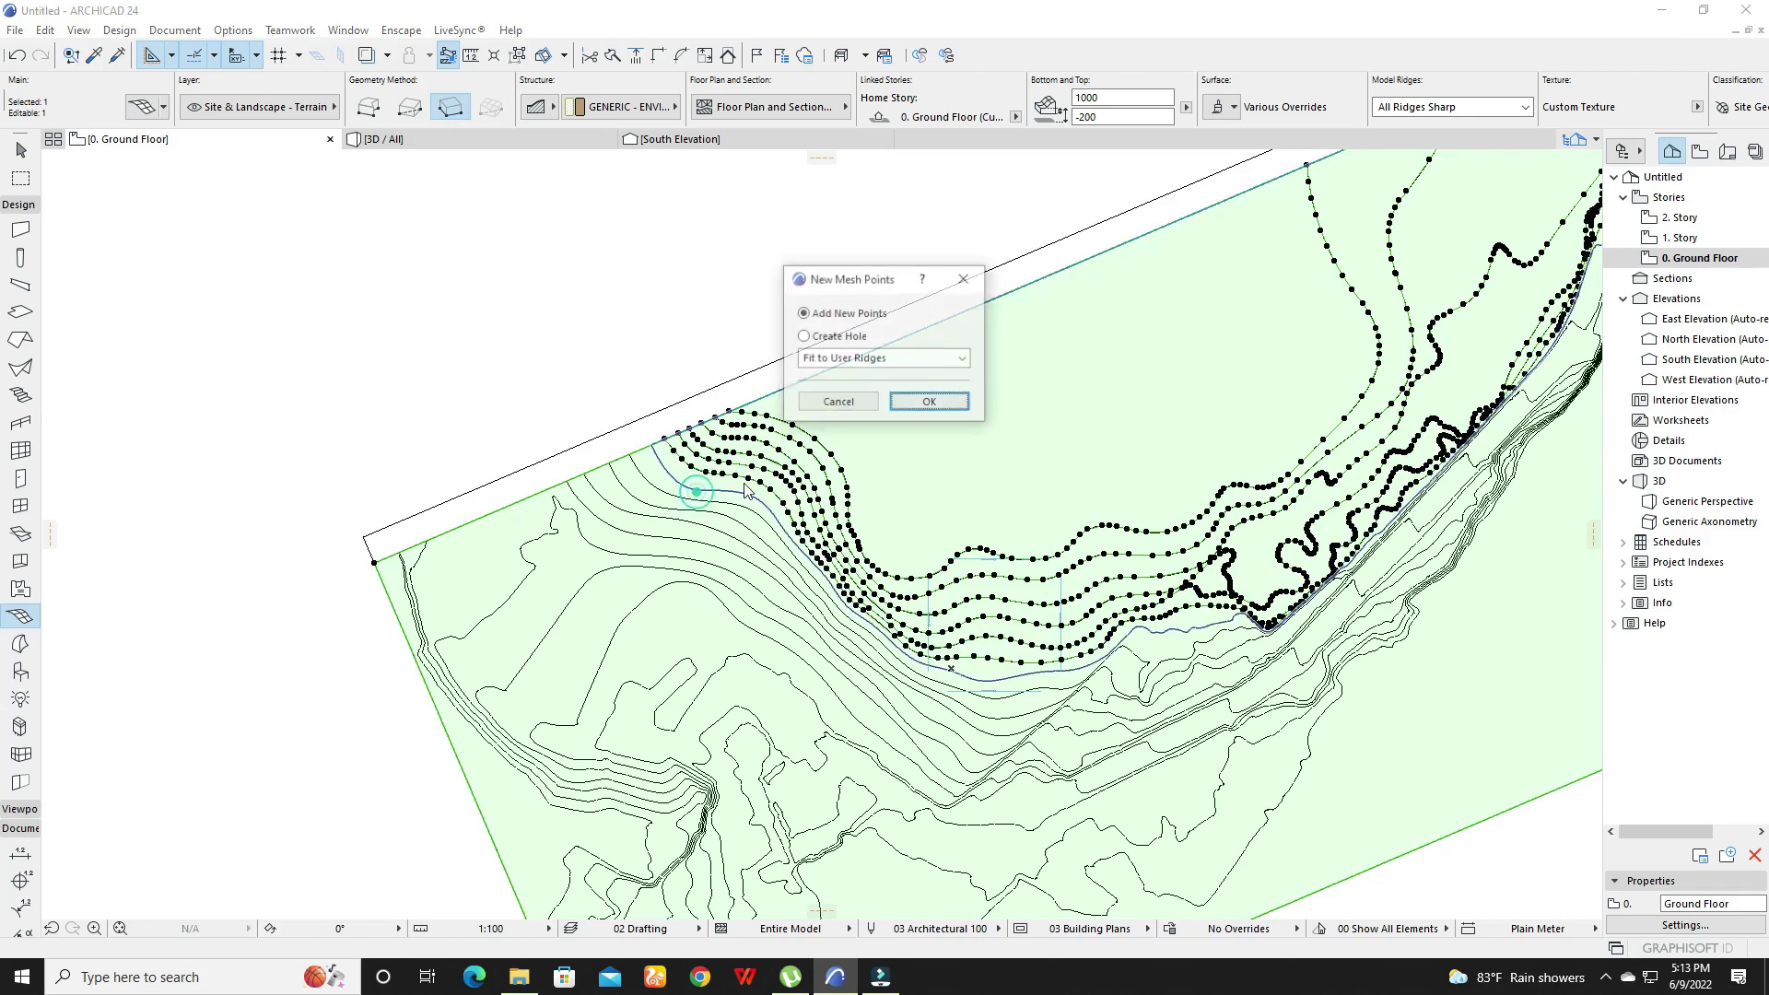
left_click(929, 406)
- Add the contour lines along the mesh's left edge as mesh points
left_click(678, 500)
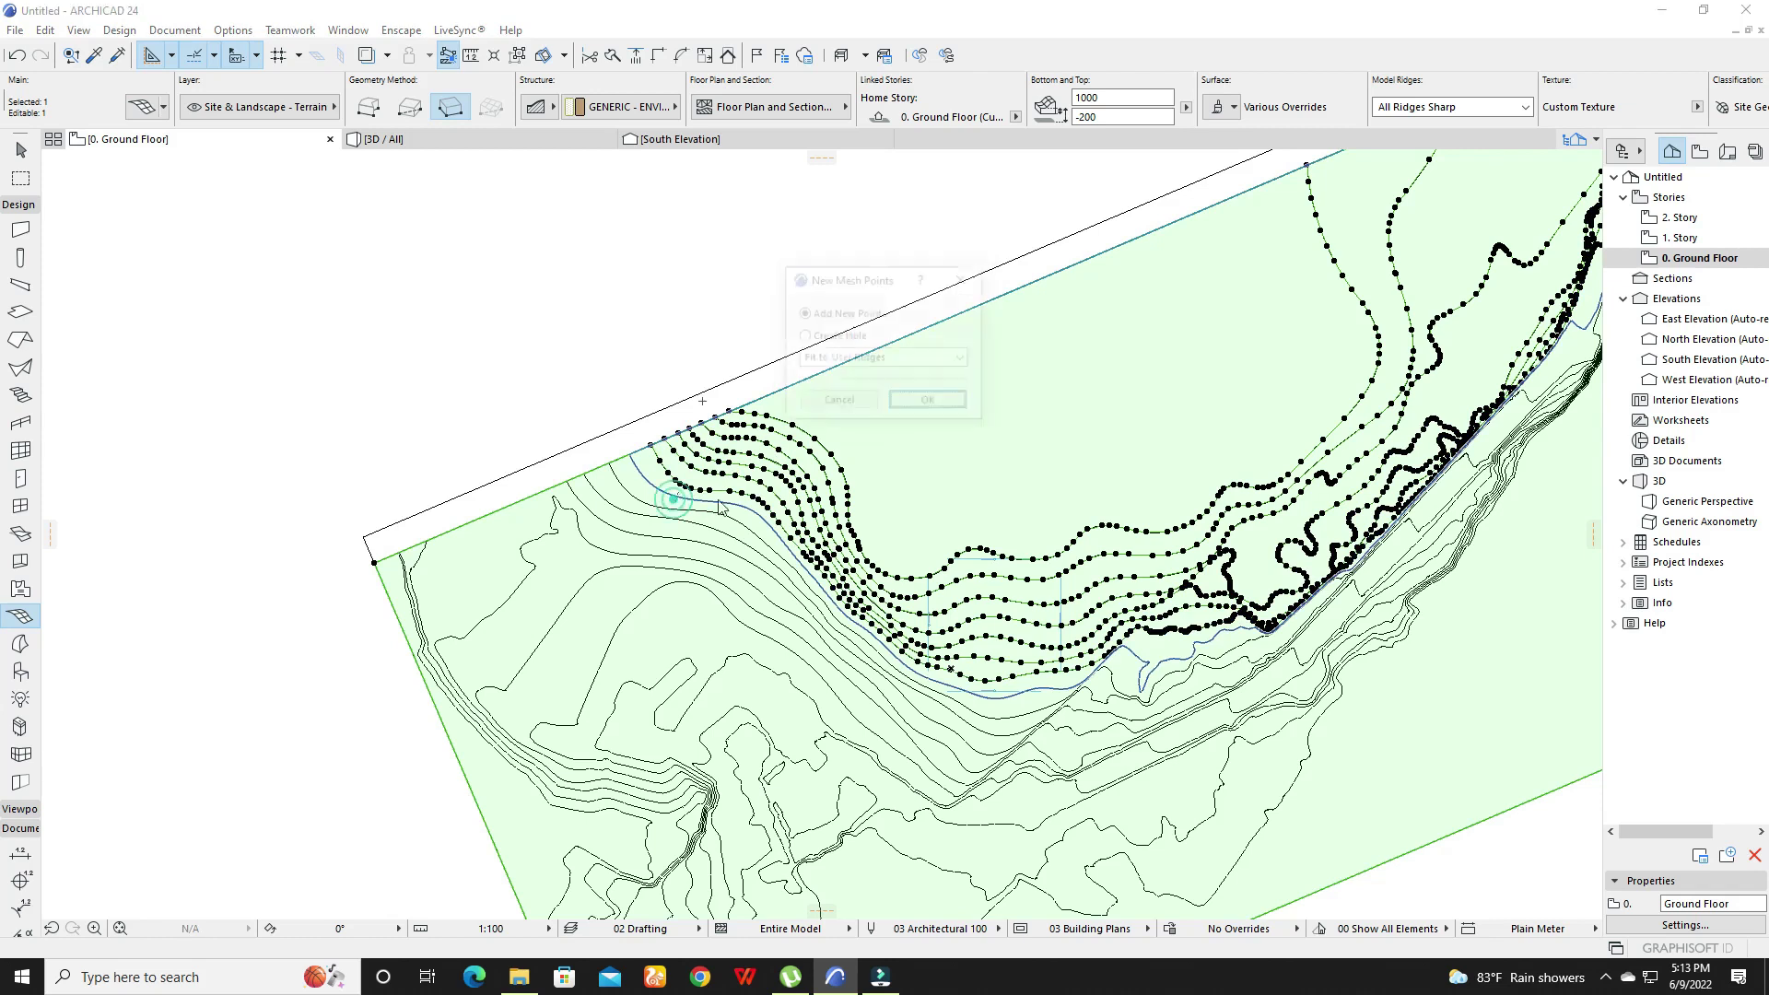
left_click(920, 406)
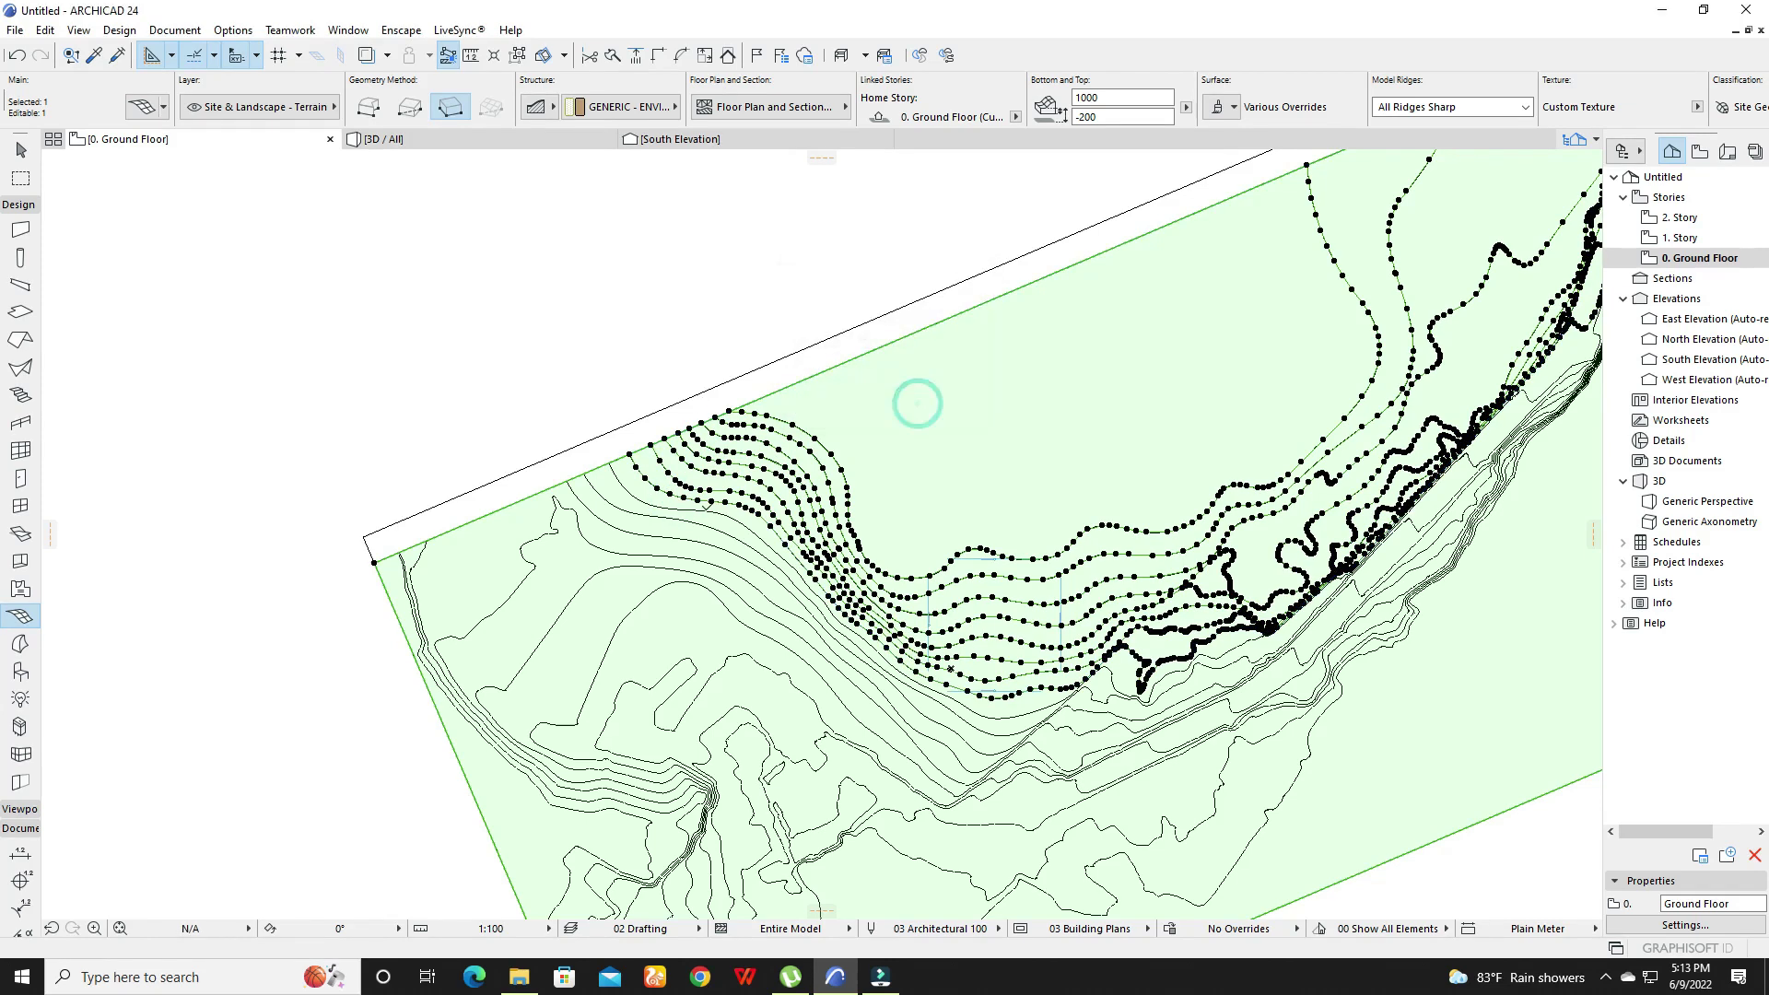
left_click(658, 511)
left_click(933, 403)
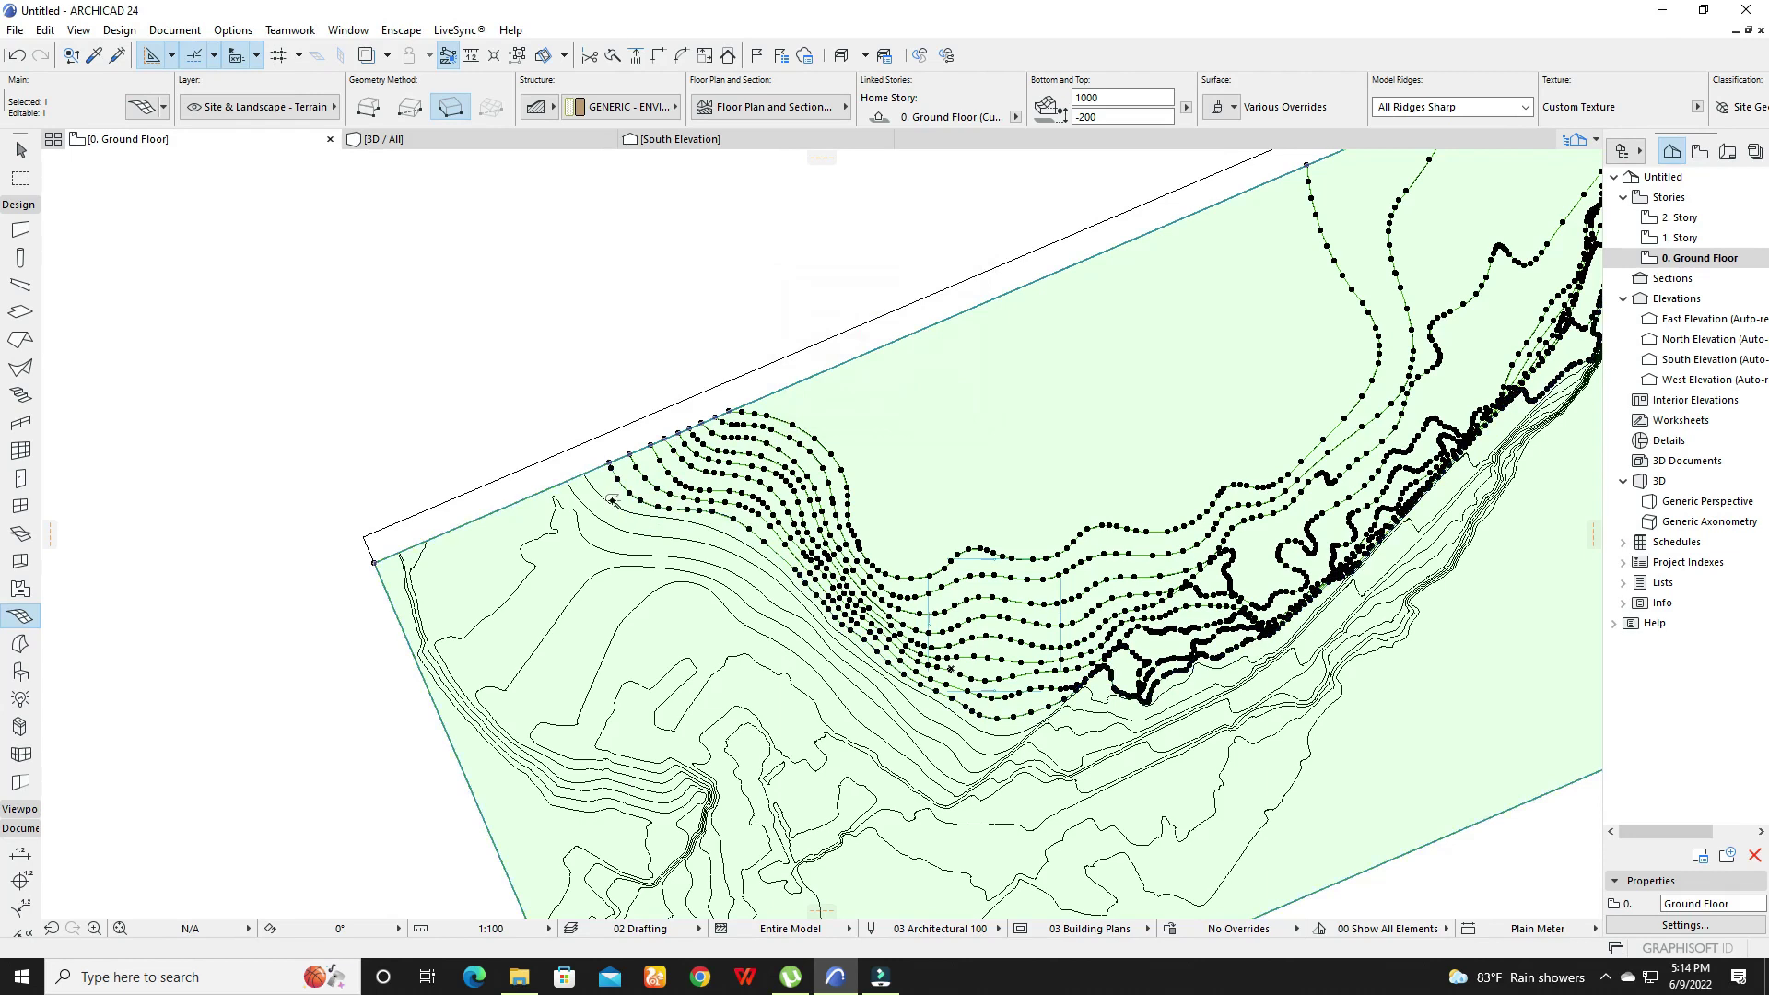
left_click(606, 500)
left_click(898, 408)
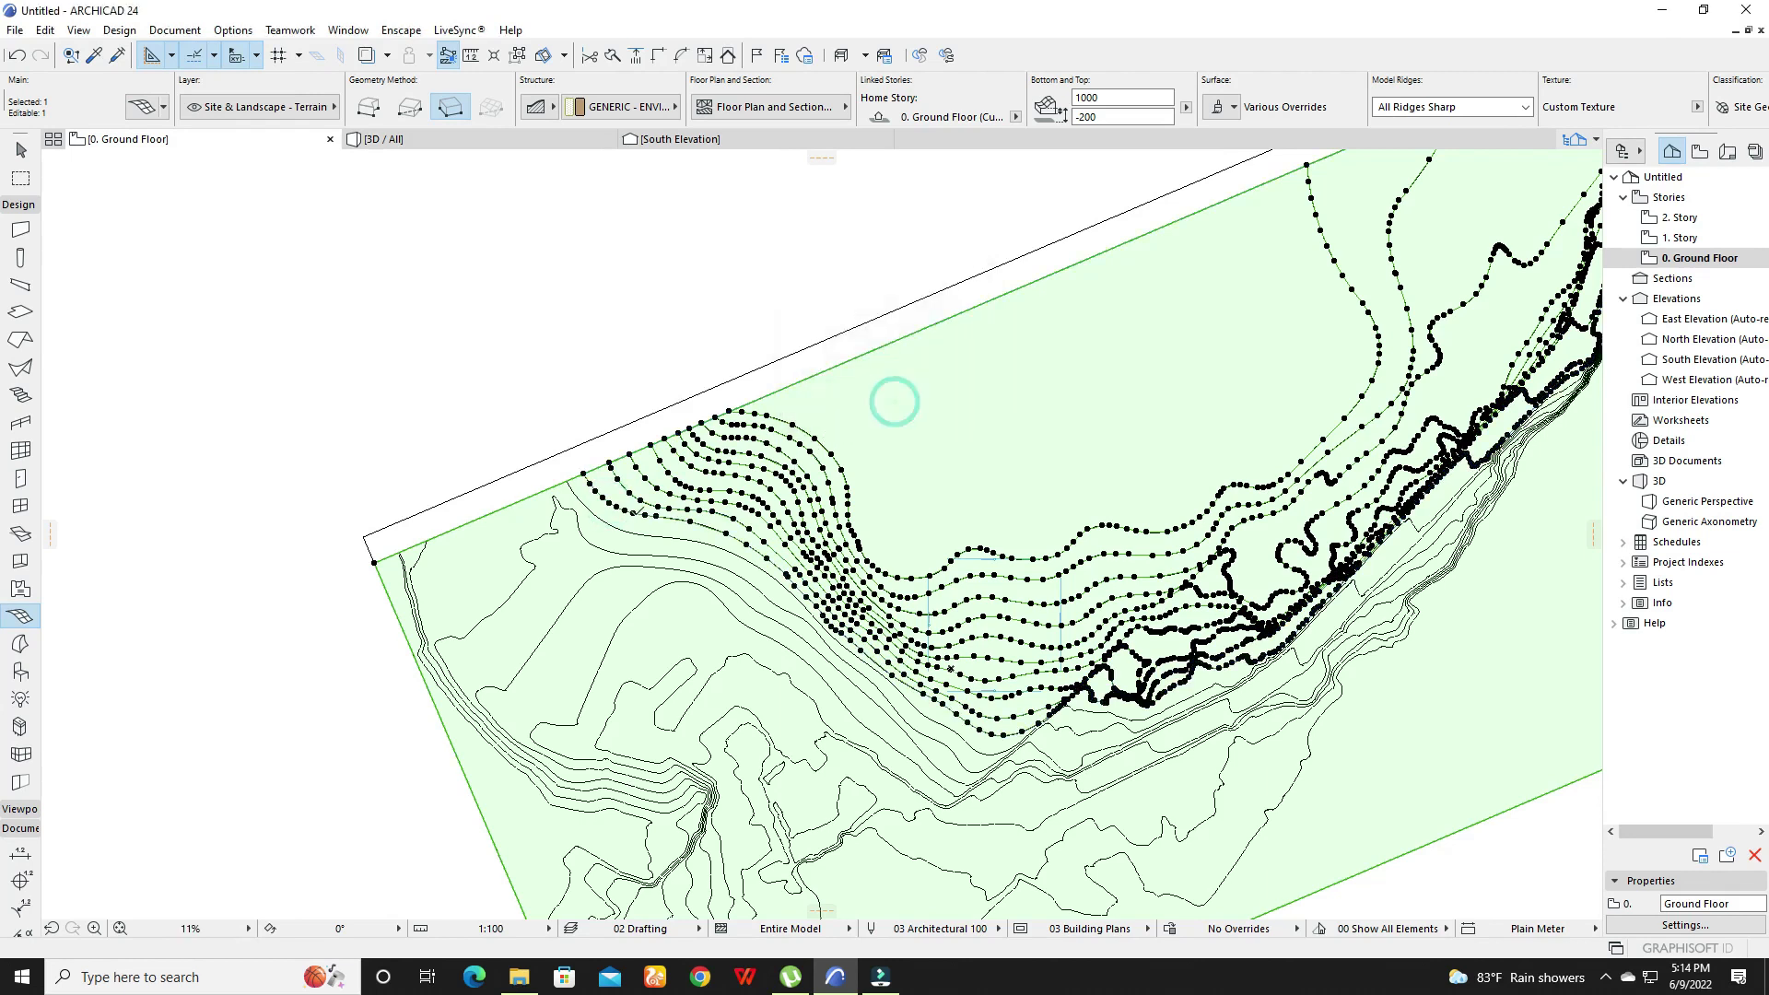
left_click(610, 525)
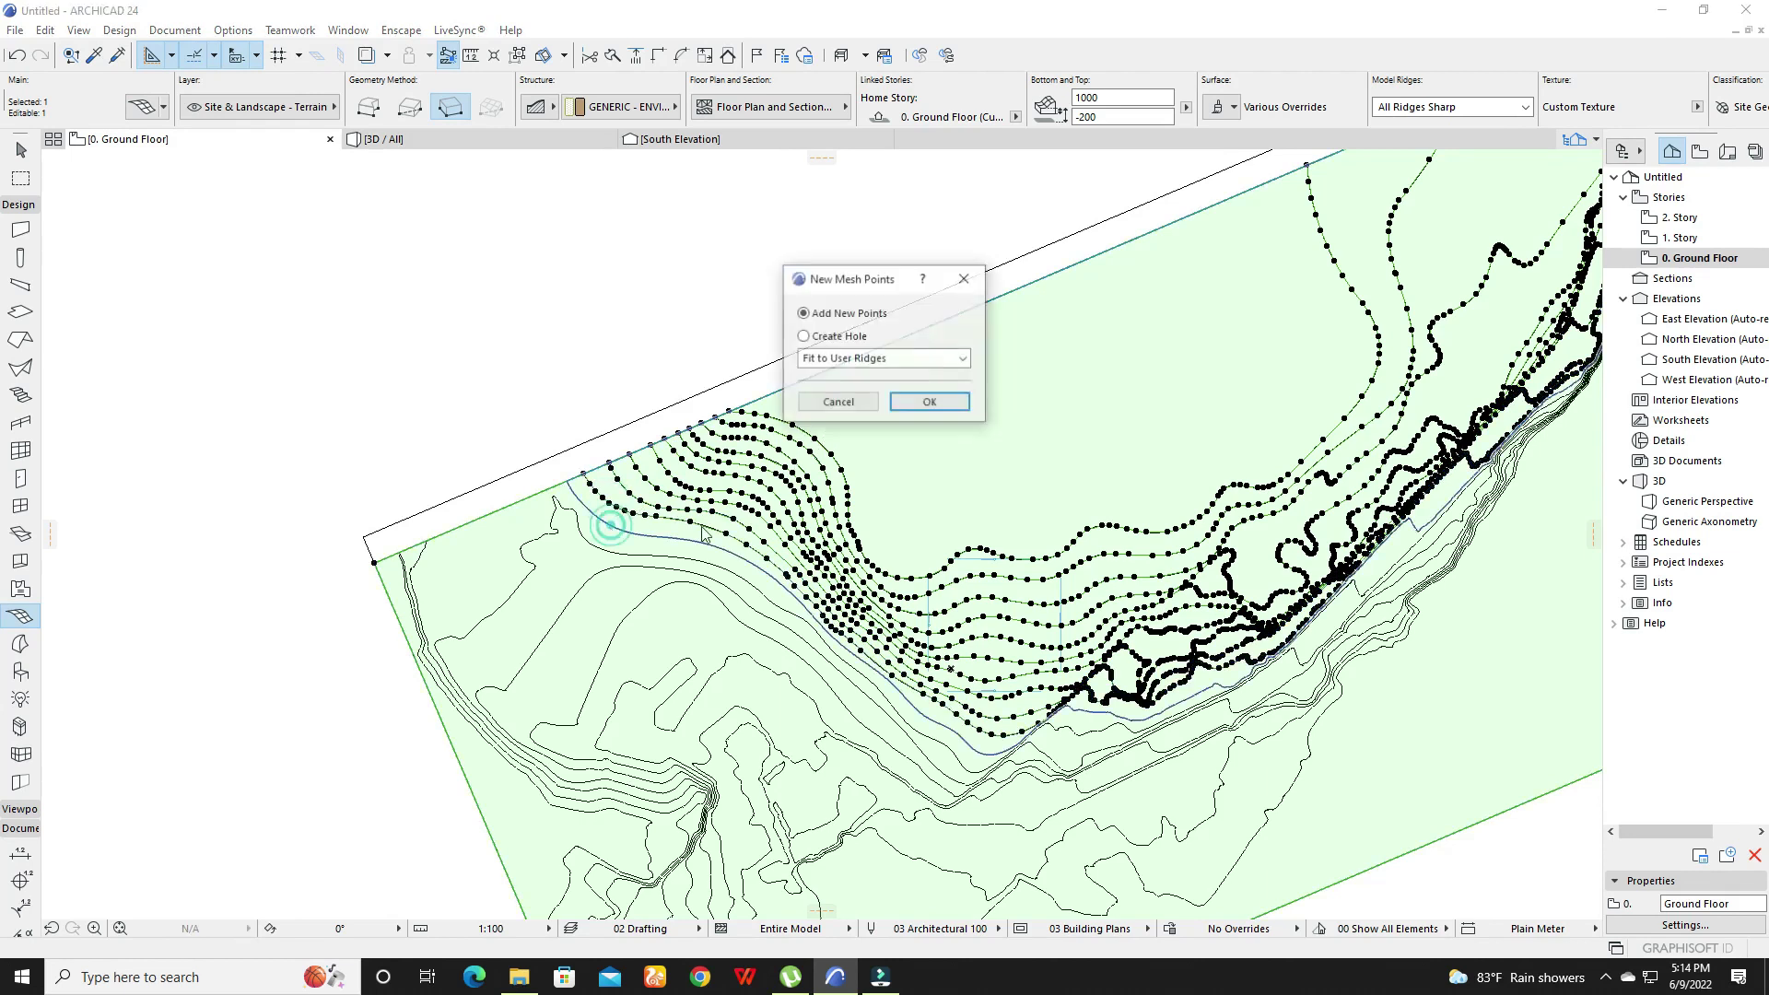
left_click(929, 403)
left_click(599, 544)
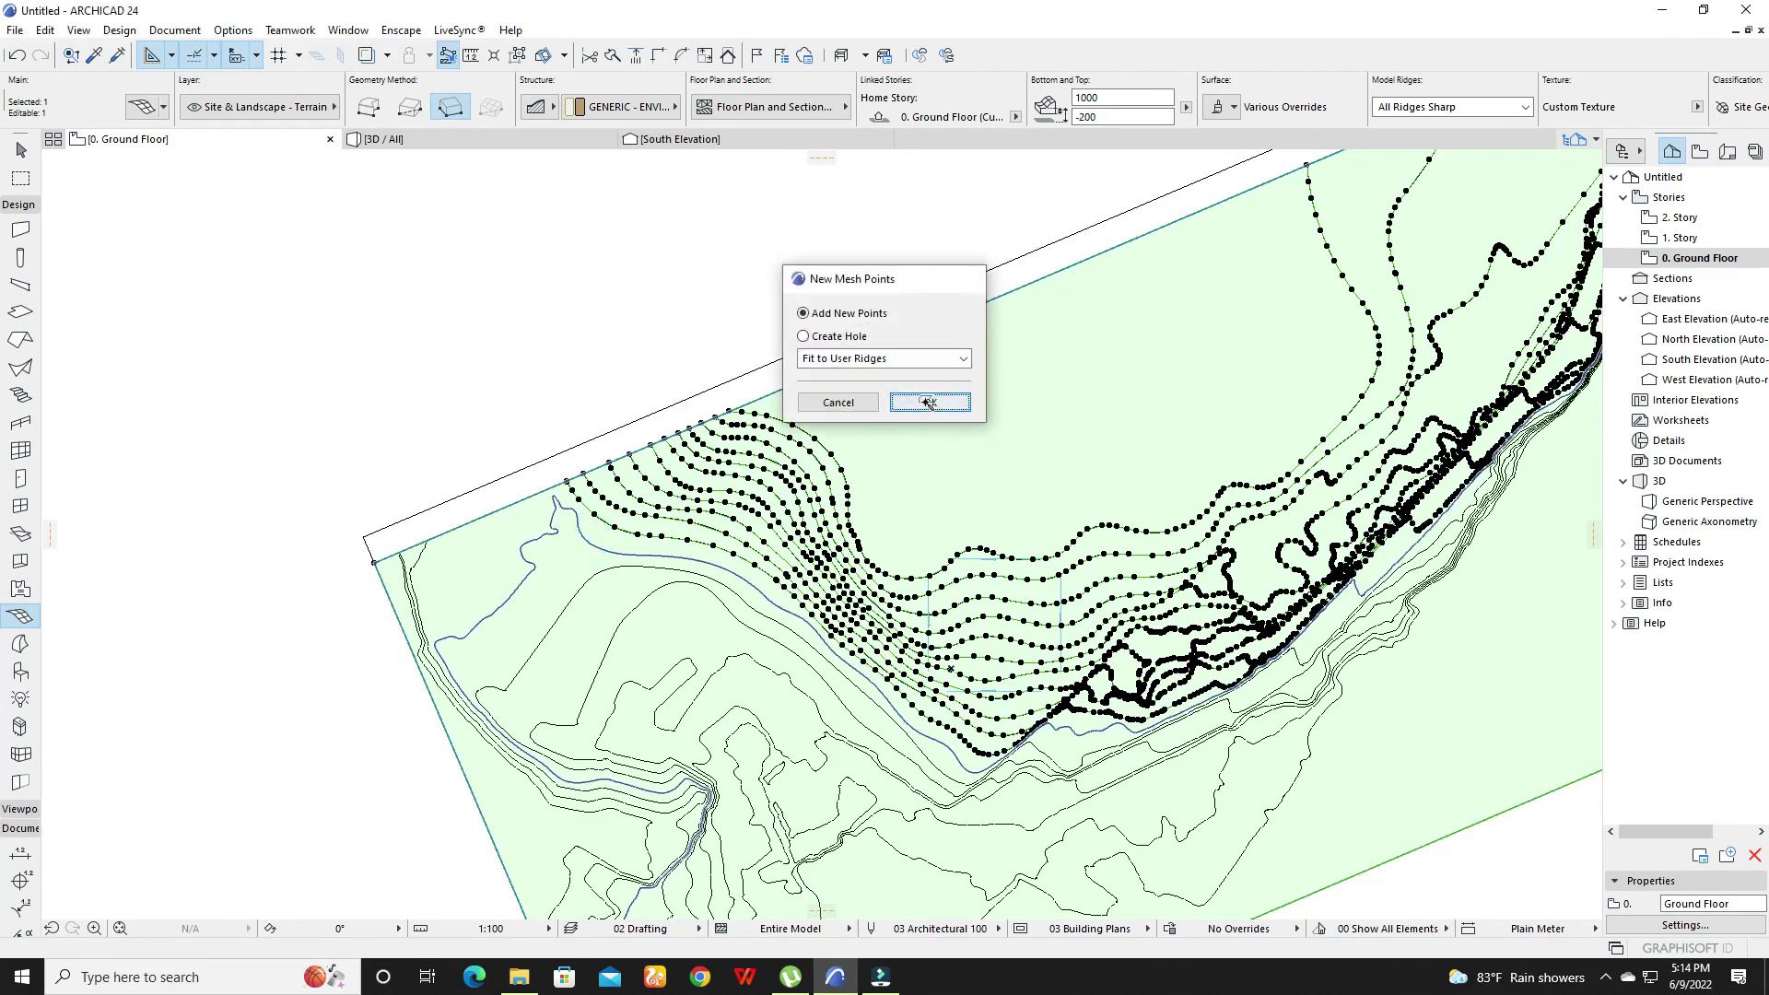
left_click(918, 408)
left_click(589, 599)
left_click(926, 402)
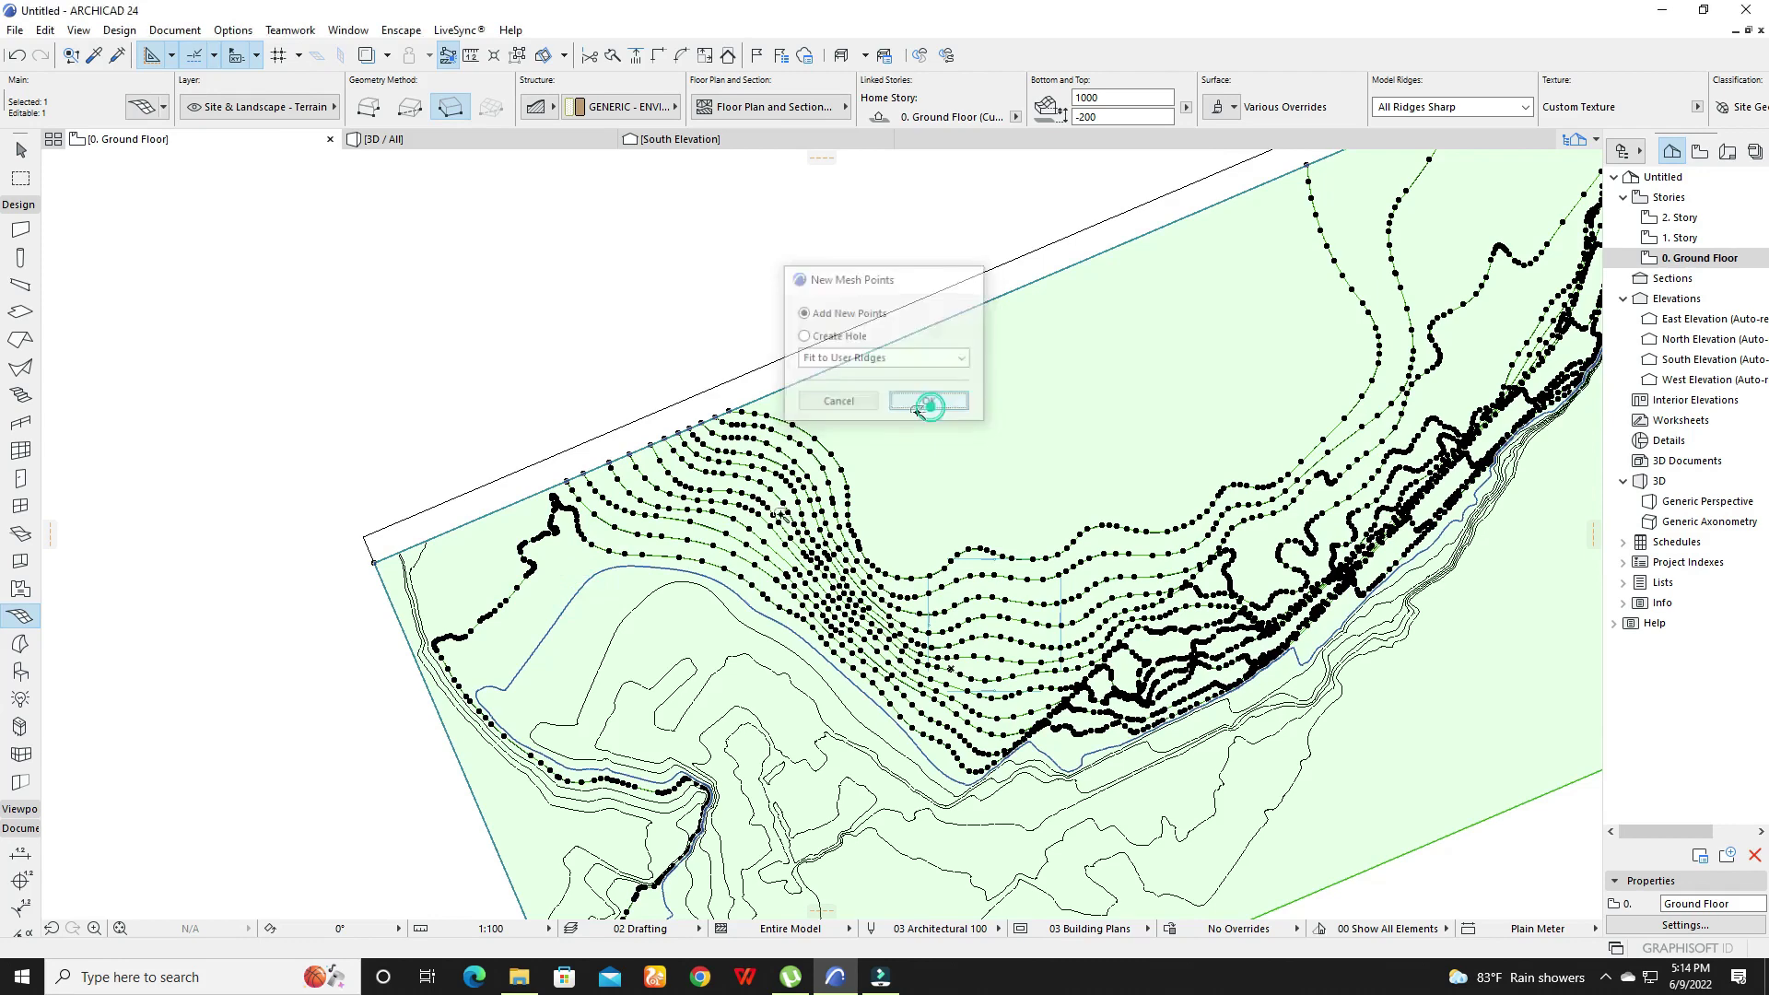
left_click(651, 596)
left_click(931, 402)
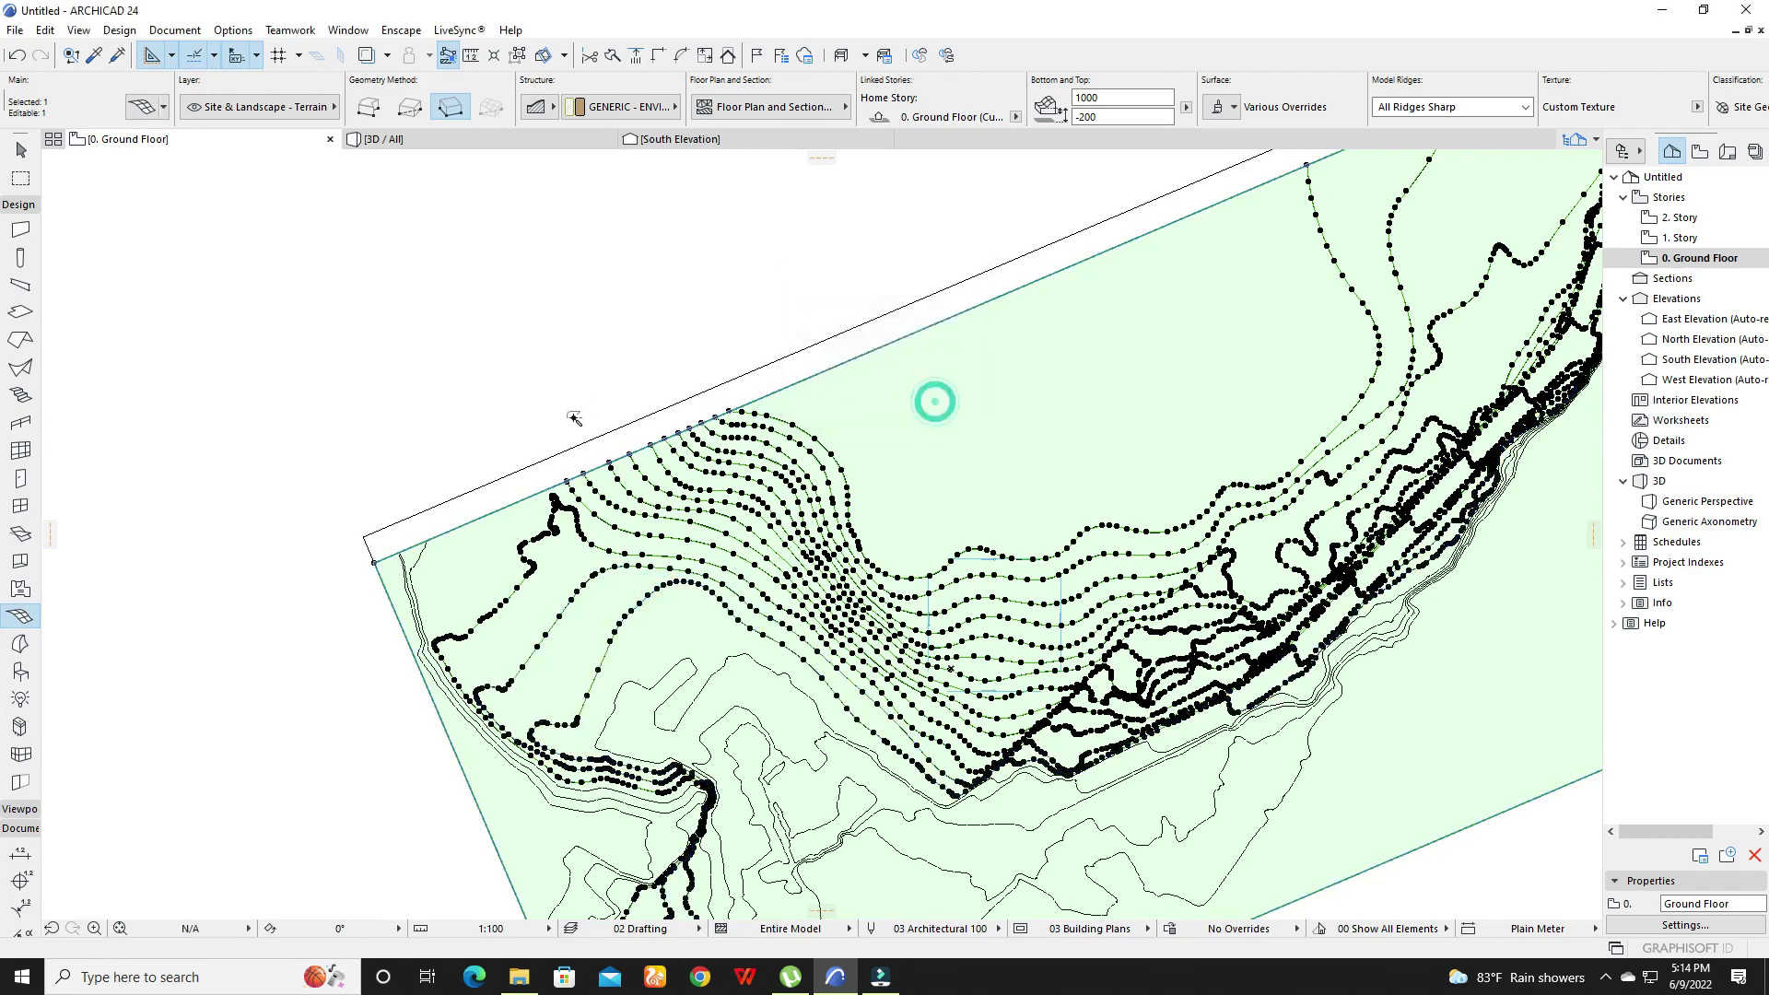
- Add the lower contour lines and a left contour line as mesh points
scroll(936, 398, "down", 3)
scroll(595, 597, "up", 5)
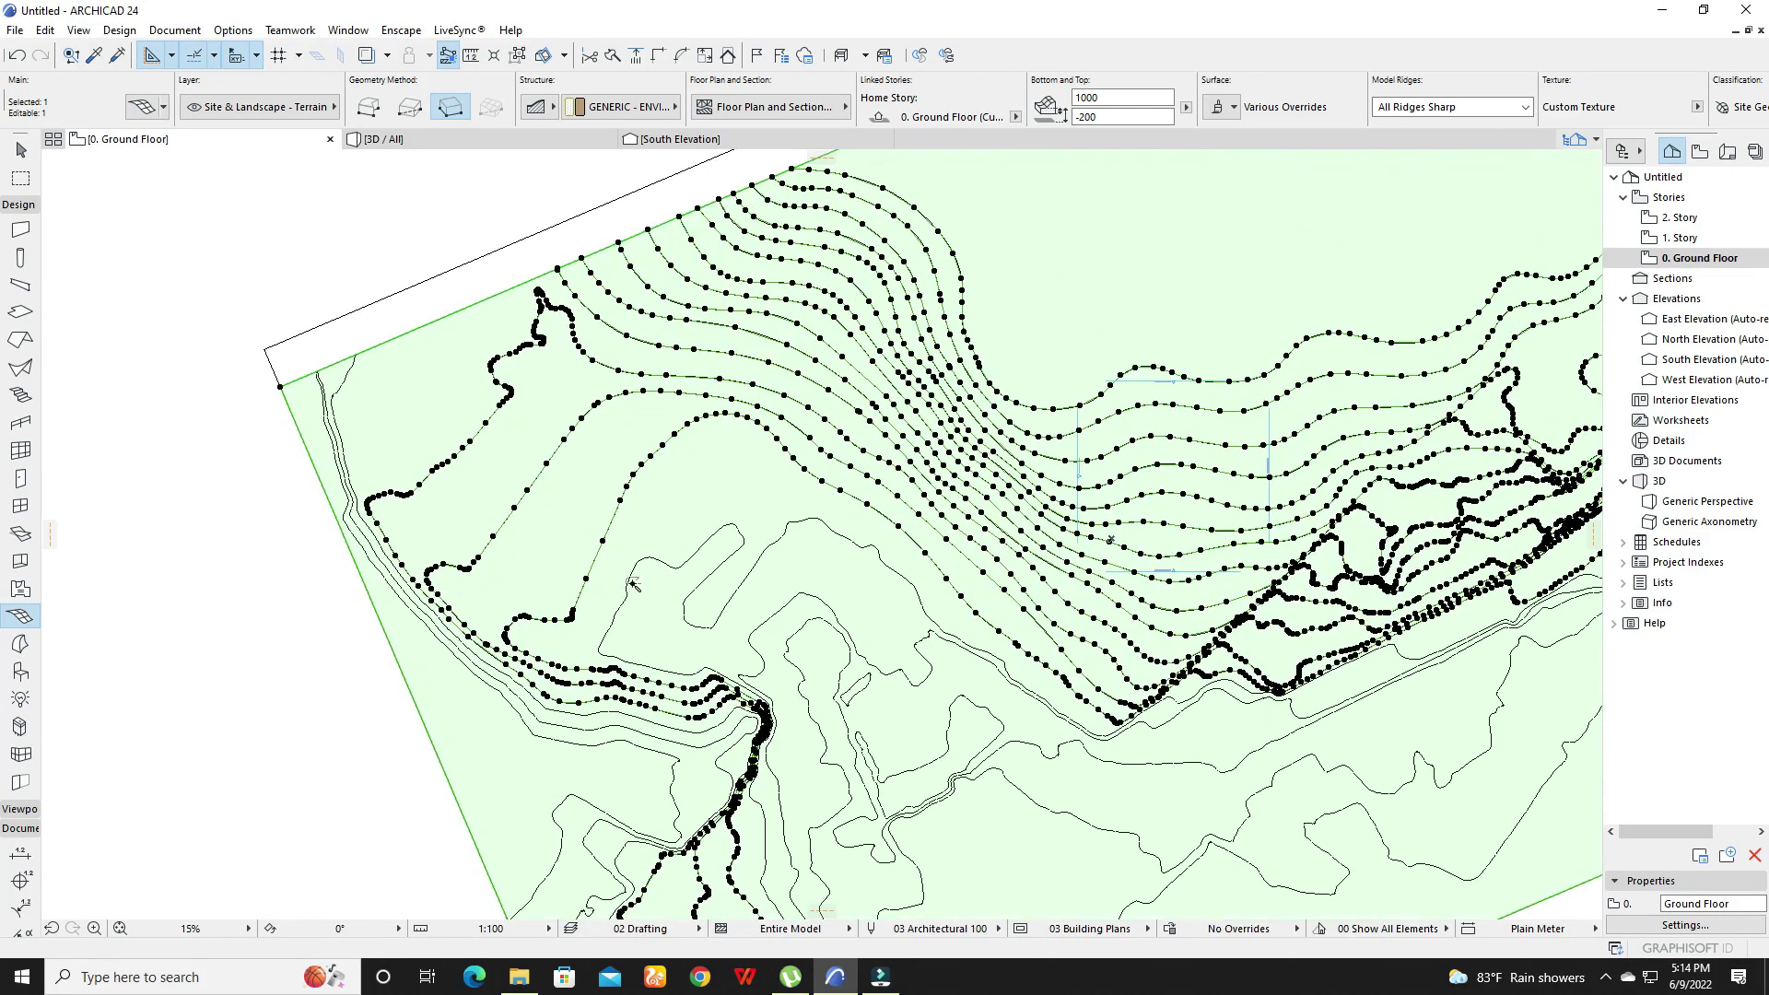
left_click(630, 578)
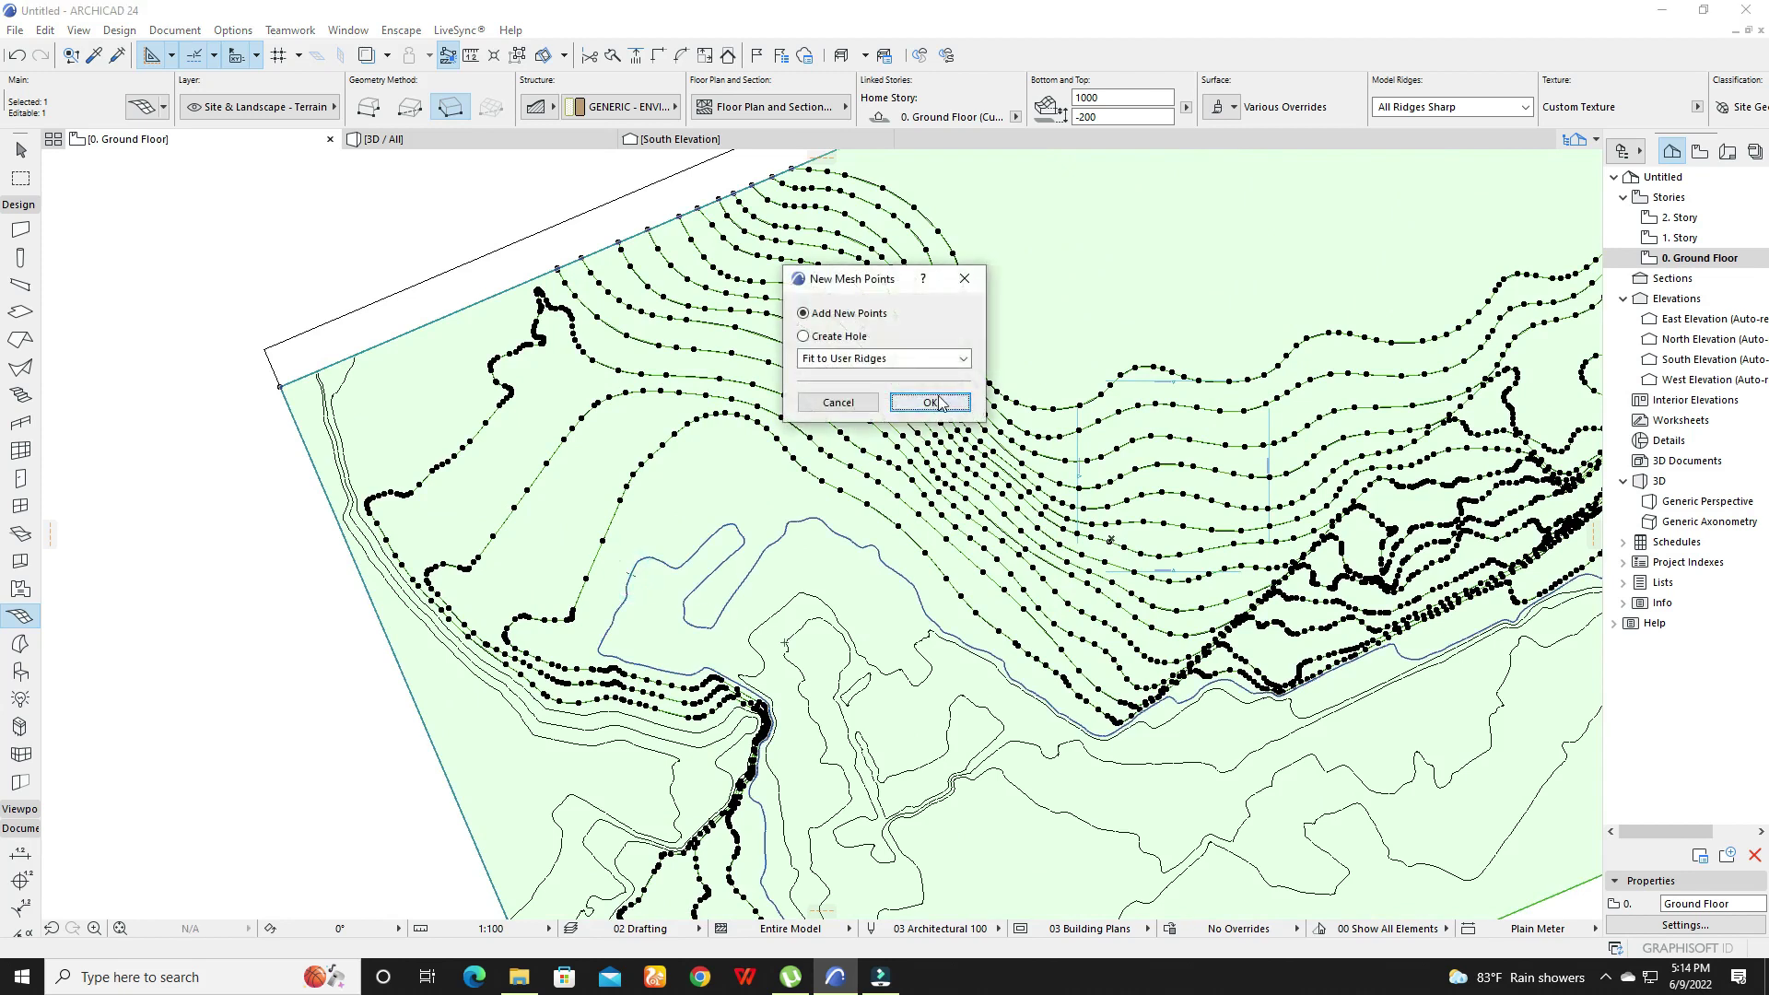
left_click(938, 403)
left_click(781, 604)
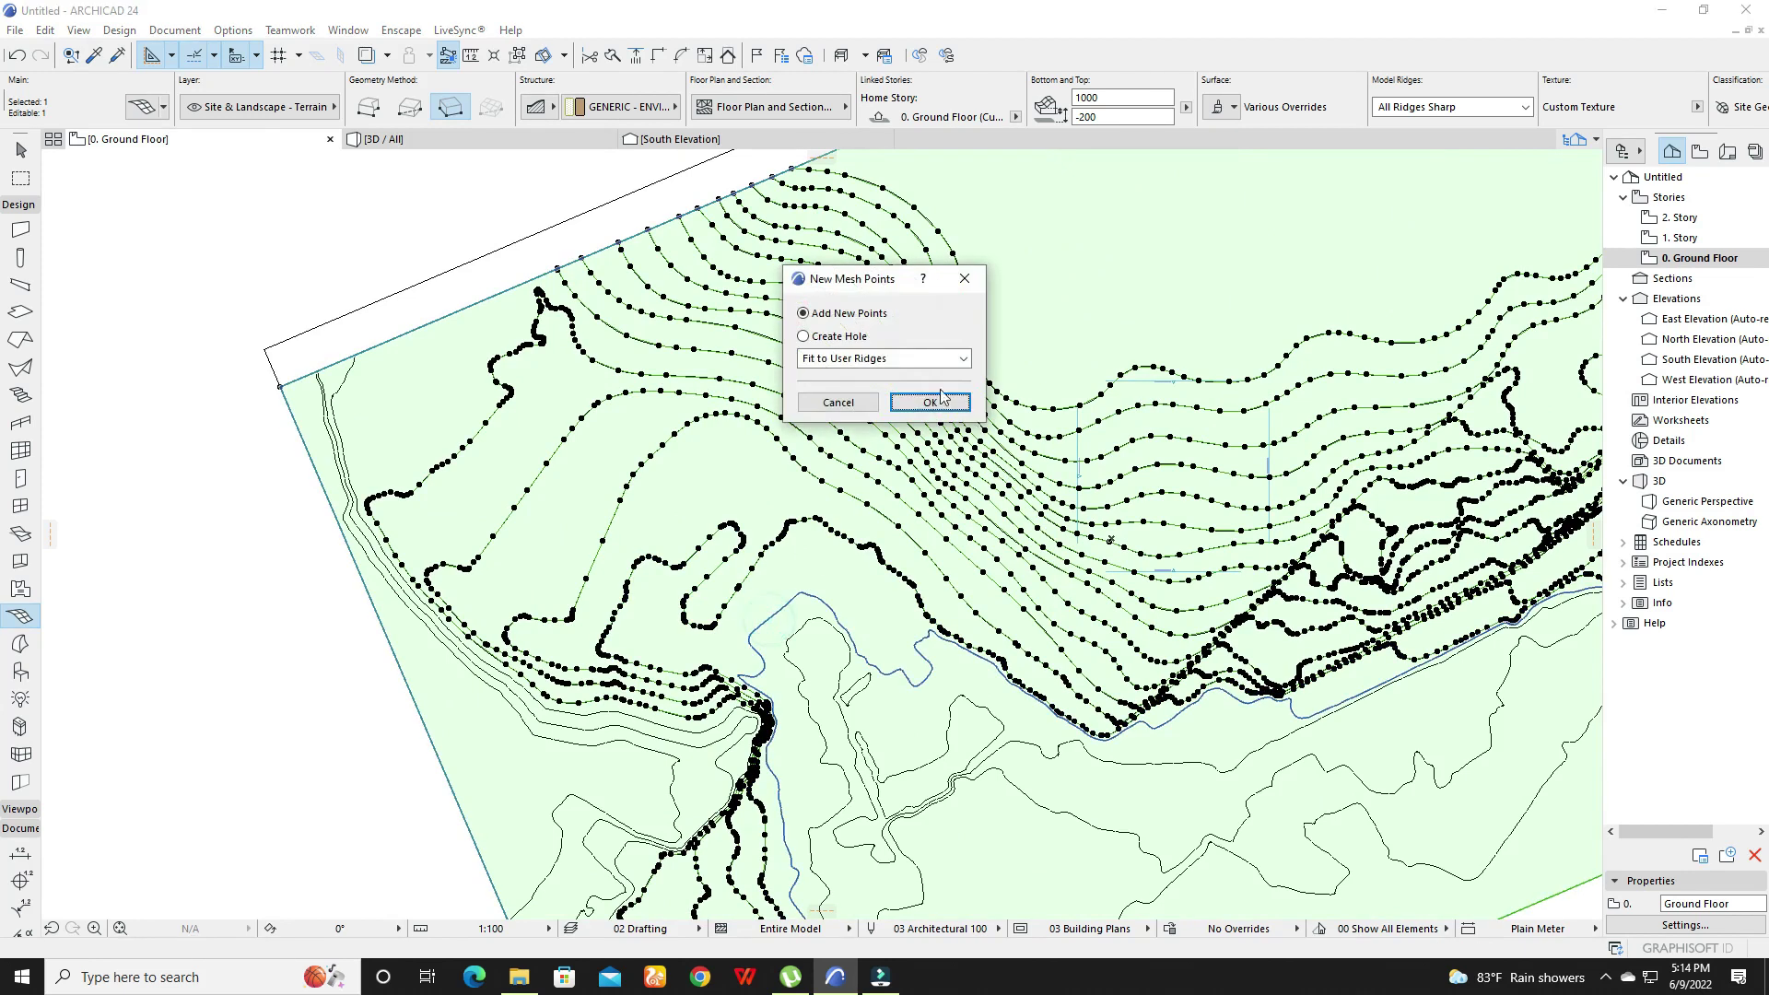
left_click(930, 403)
left_click(797, 631)
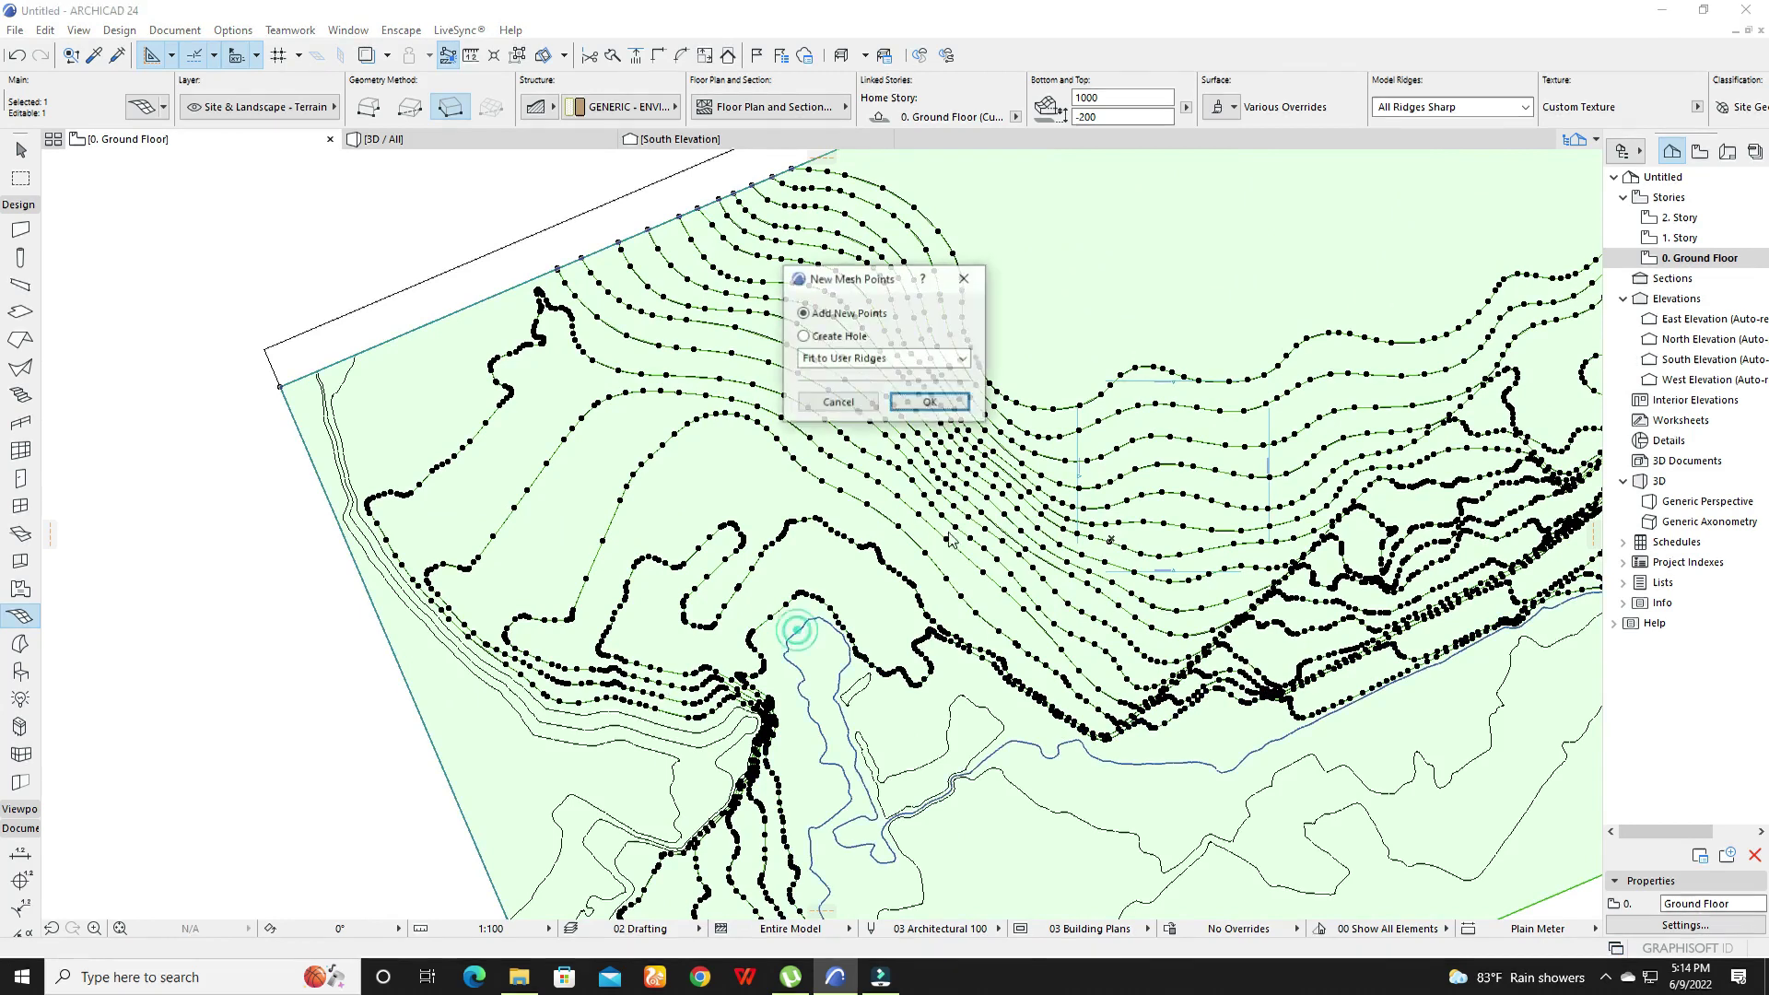
left_click(931, 403)
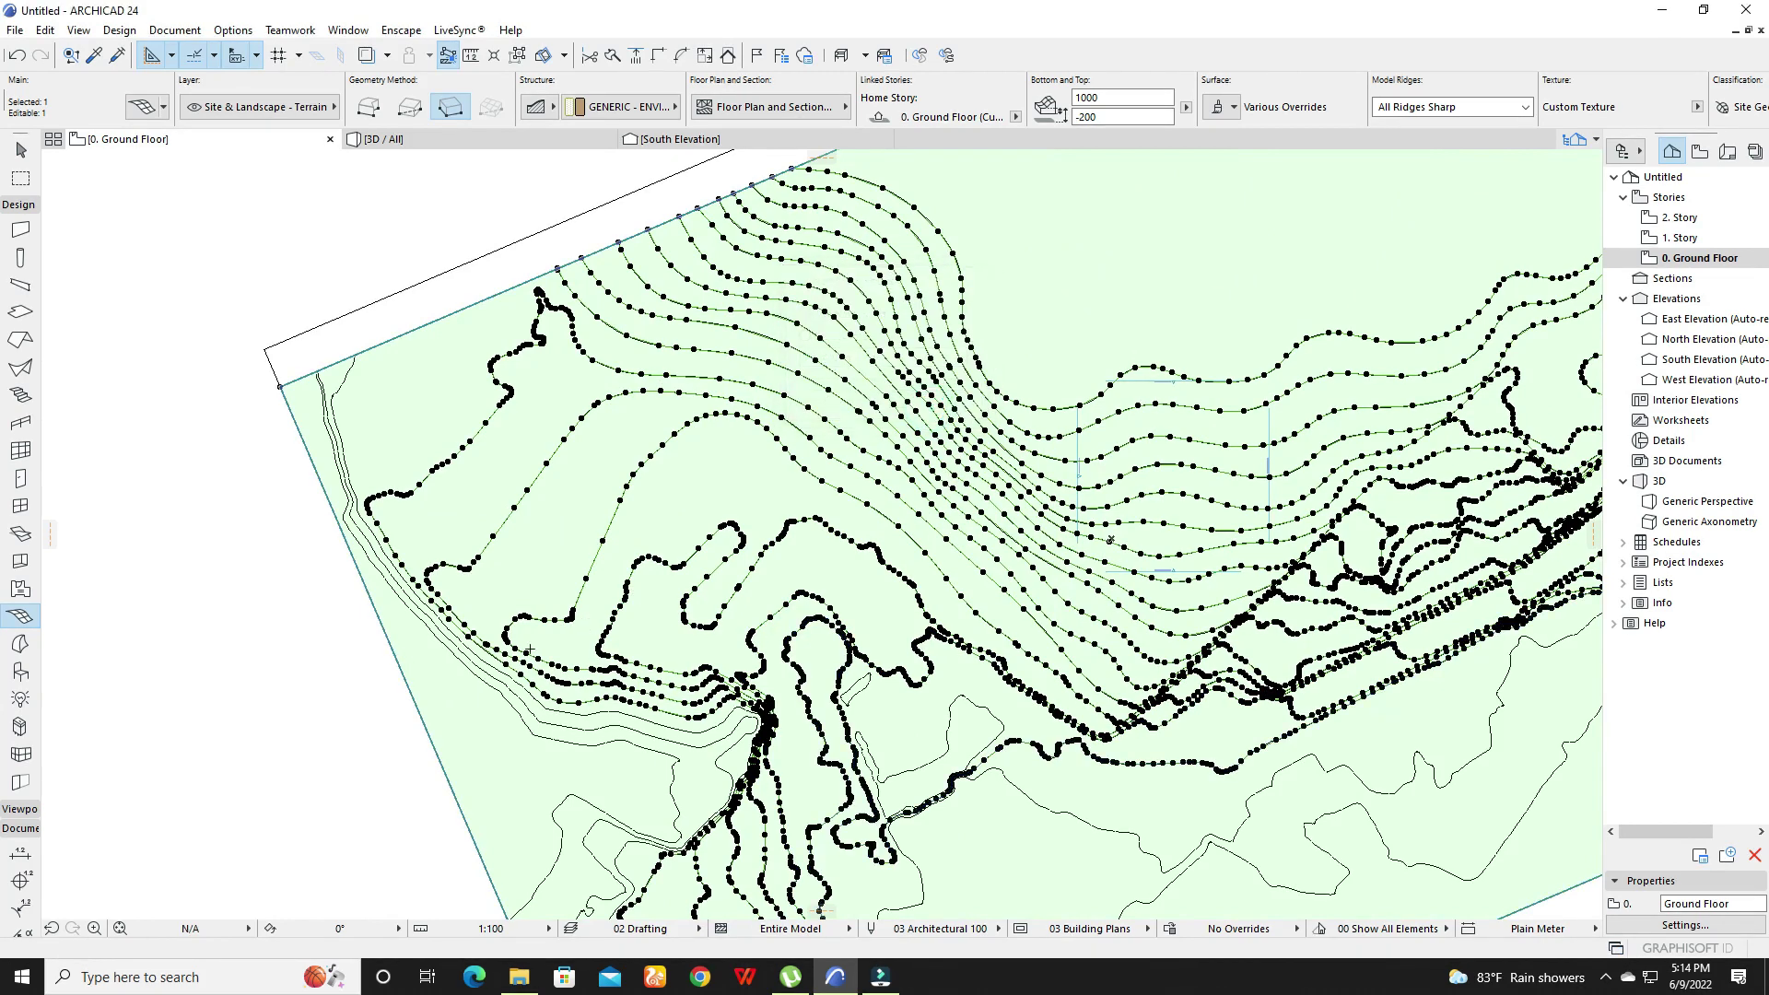
left_click(498, 691)
left_click(935, 404)
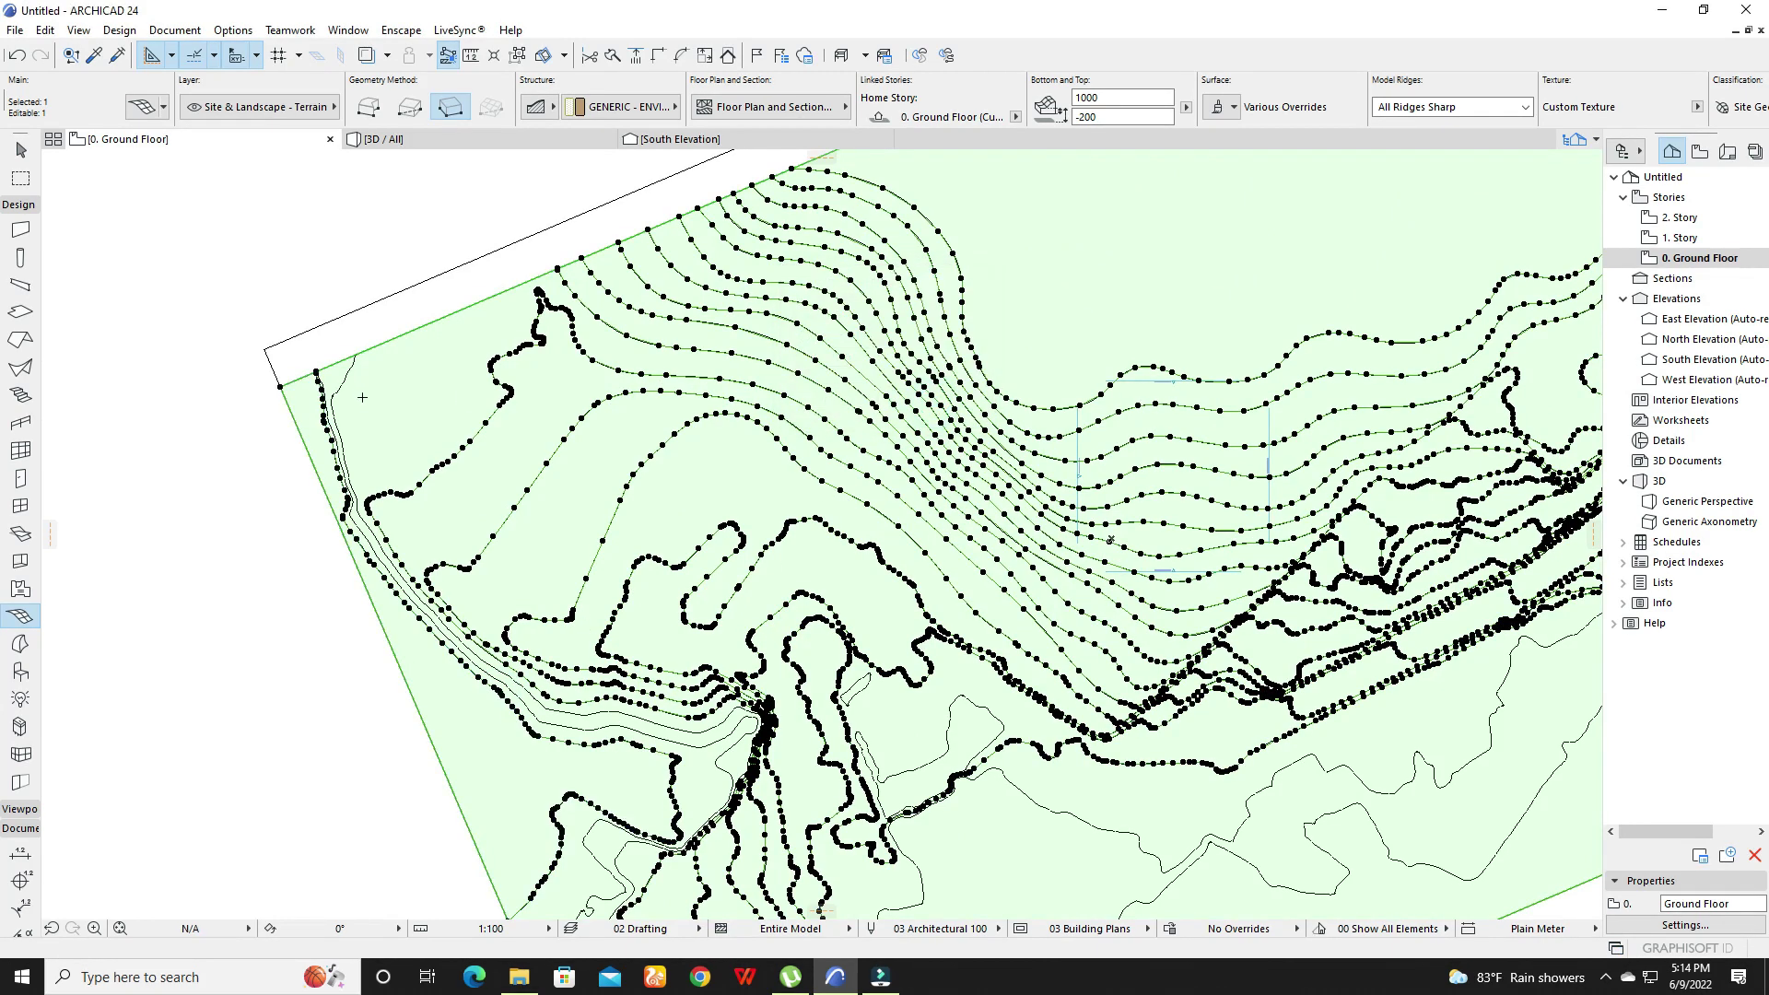
left_click(362, 397)
left_click(916, 399)
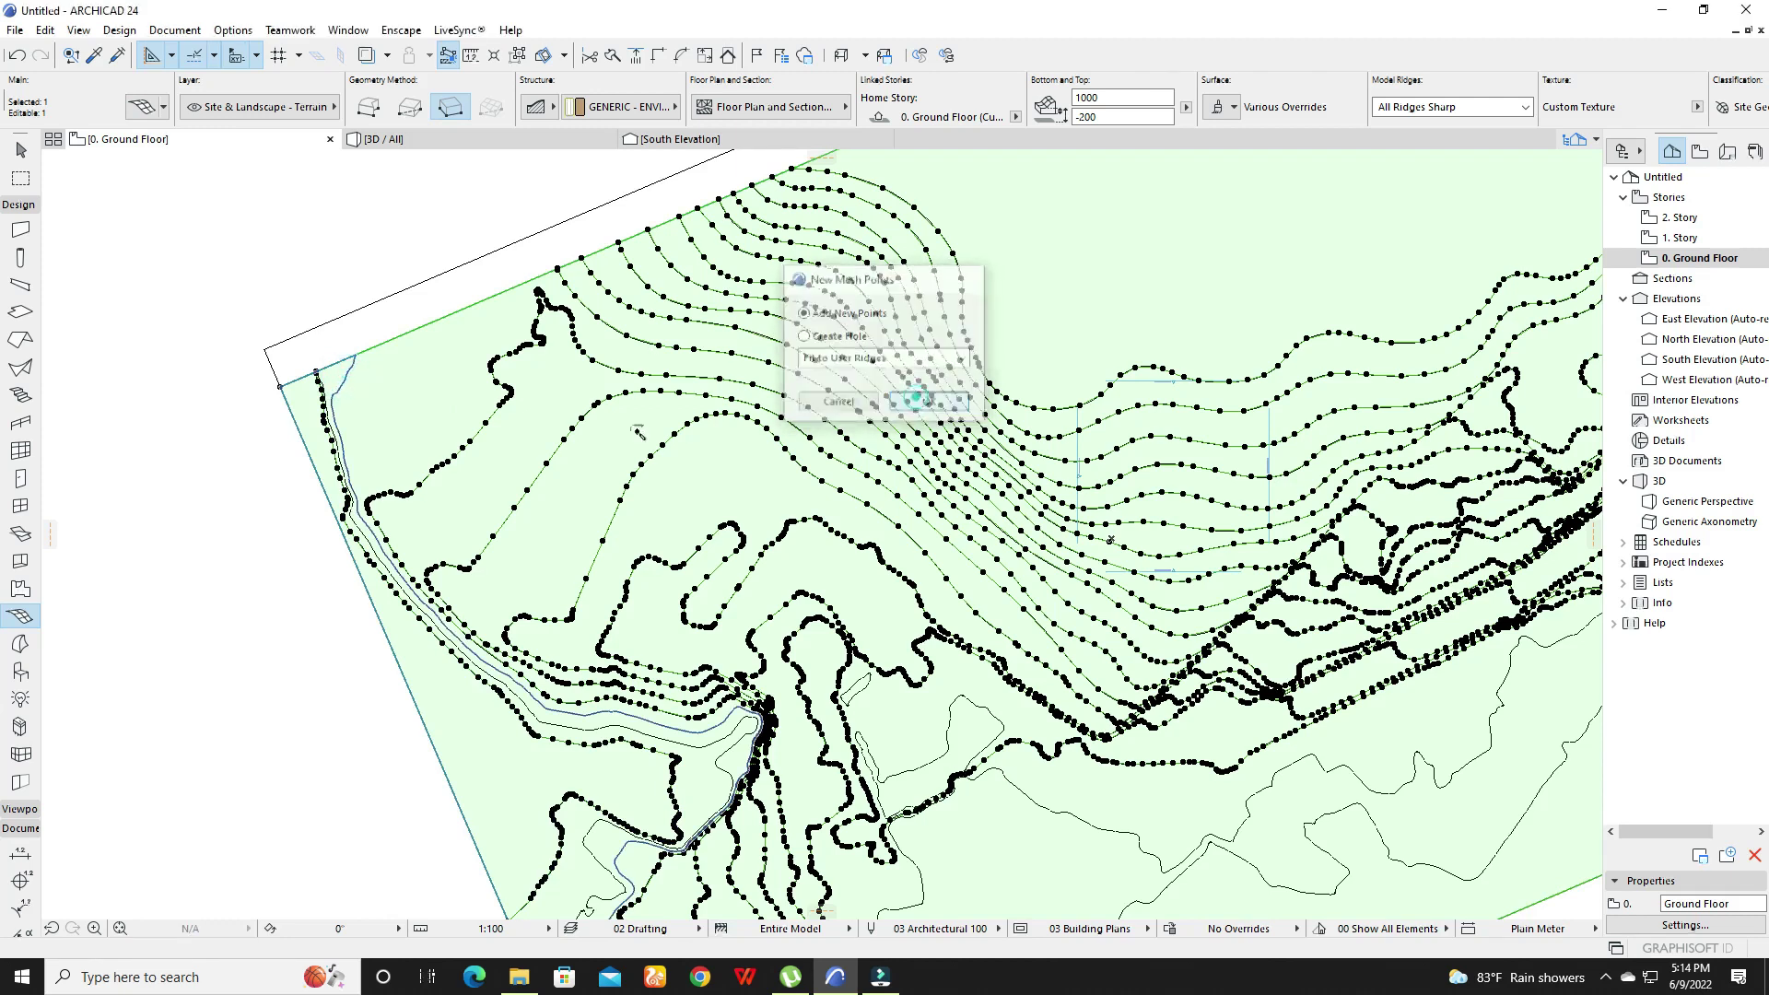
- Add the last contours near the left boundary and bottom, including the thin lower line
scroll(342, 567, "up", 3)
left_click(424, 564)
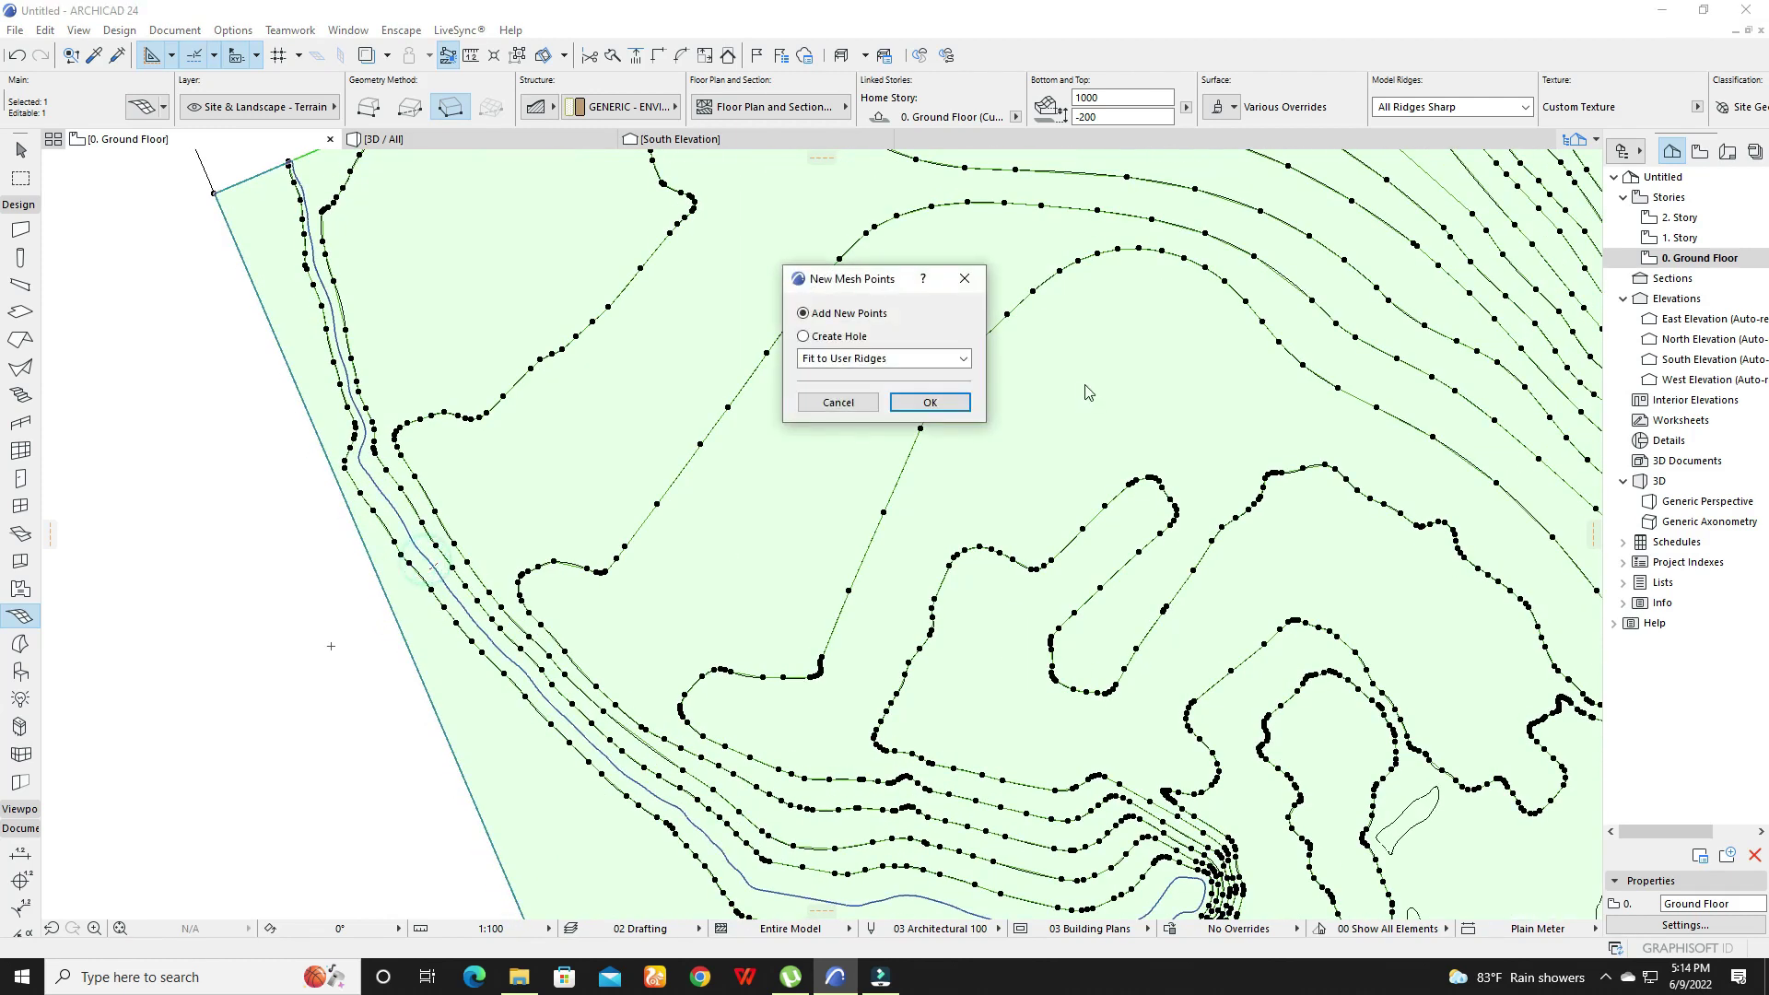
left_click(956, 403)
scroll(1028, 592, "down", 5)
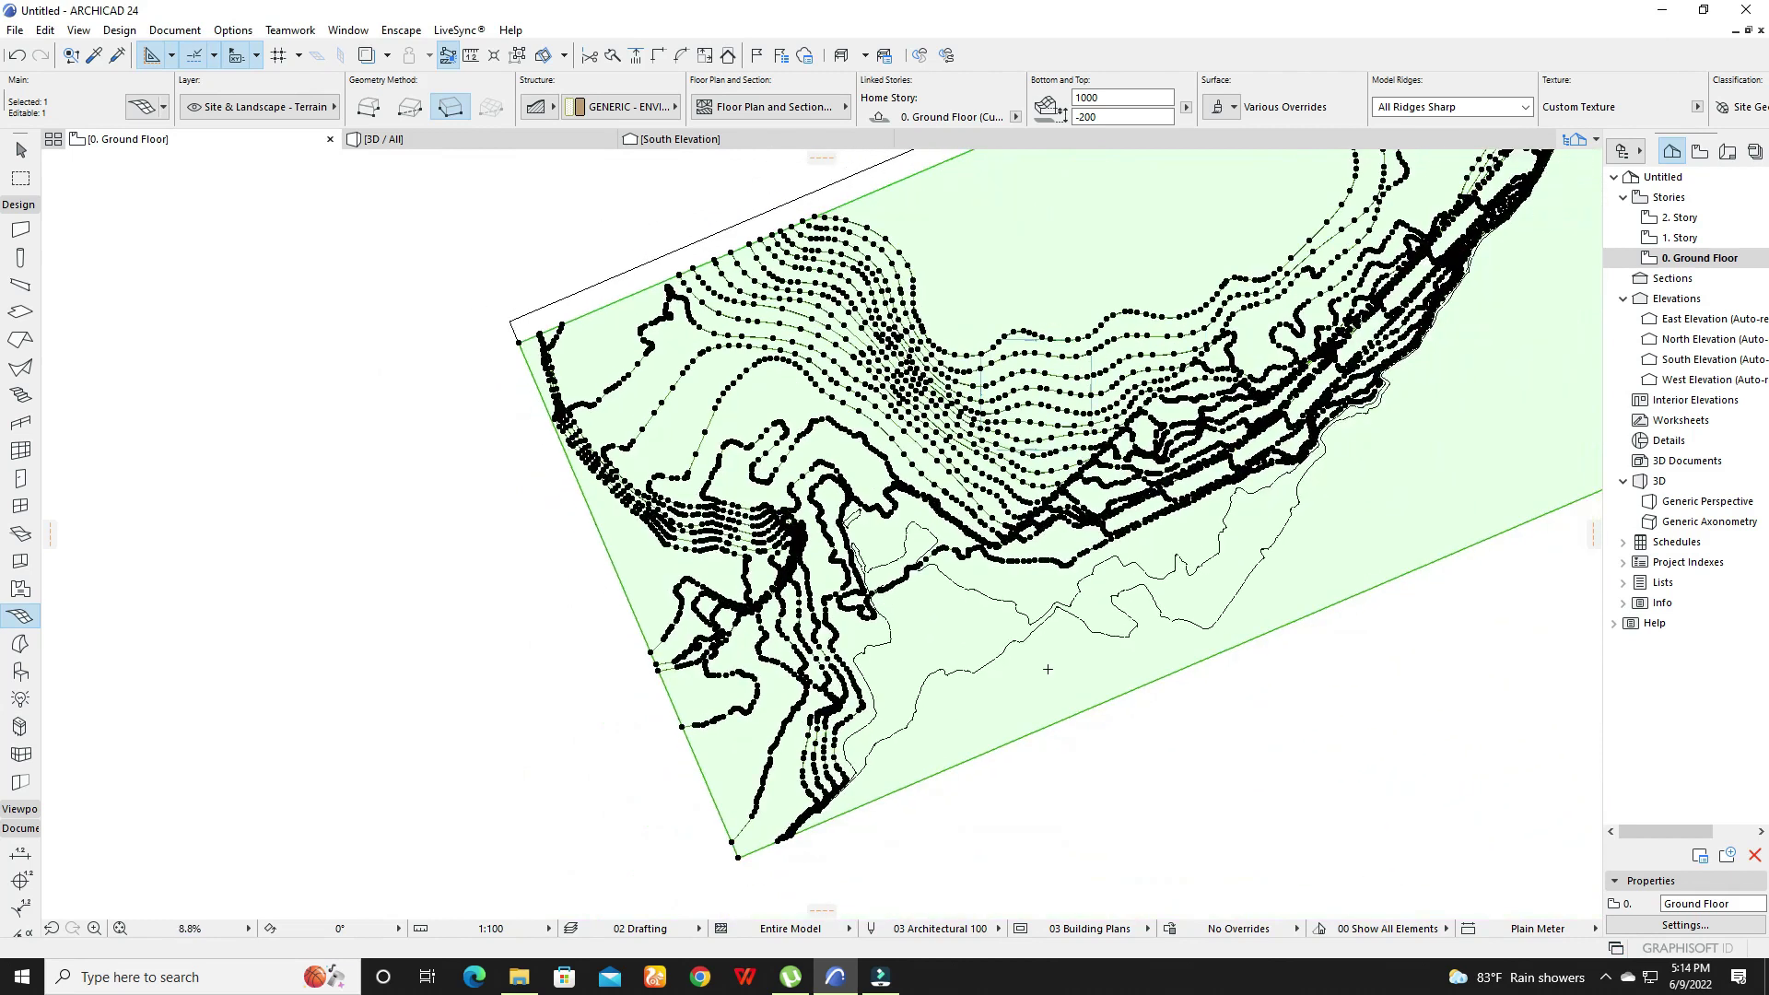
left_click(831, 472)
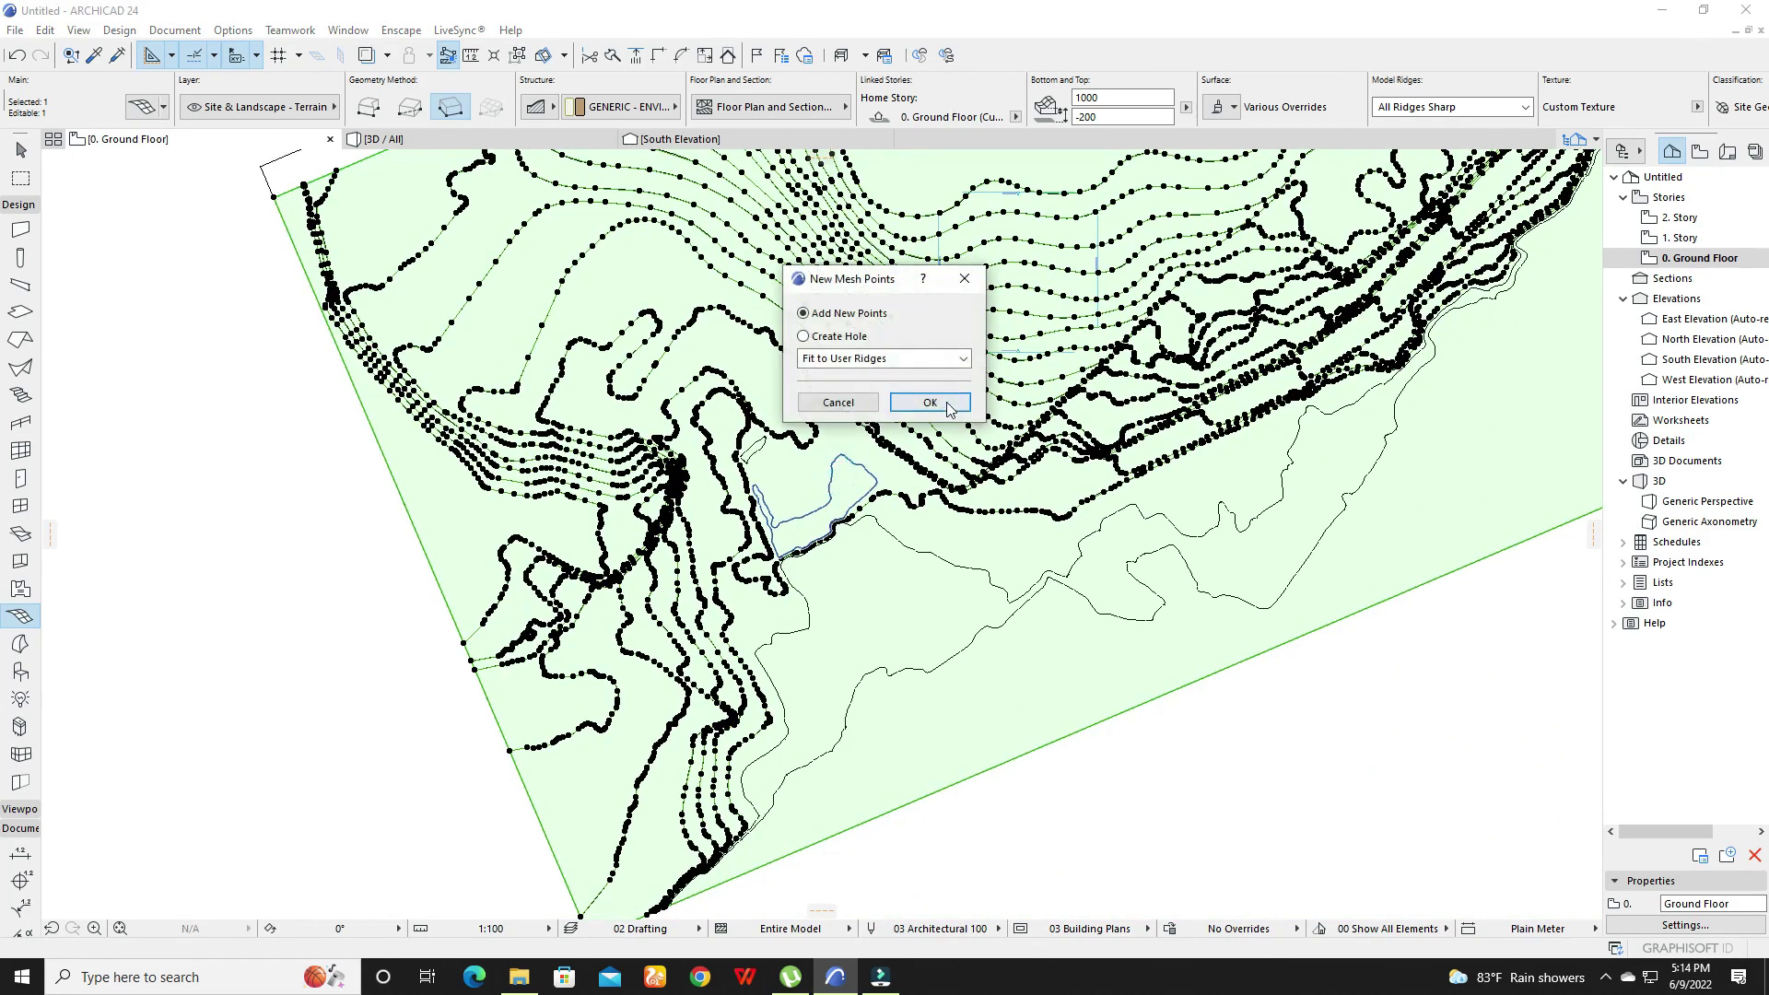
left_click(949, 405)
left_click(758, 452)
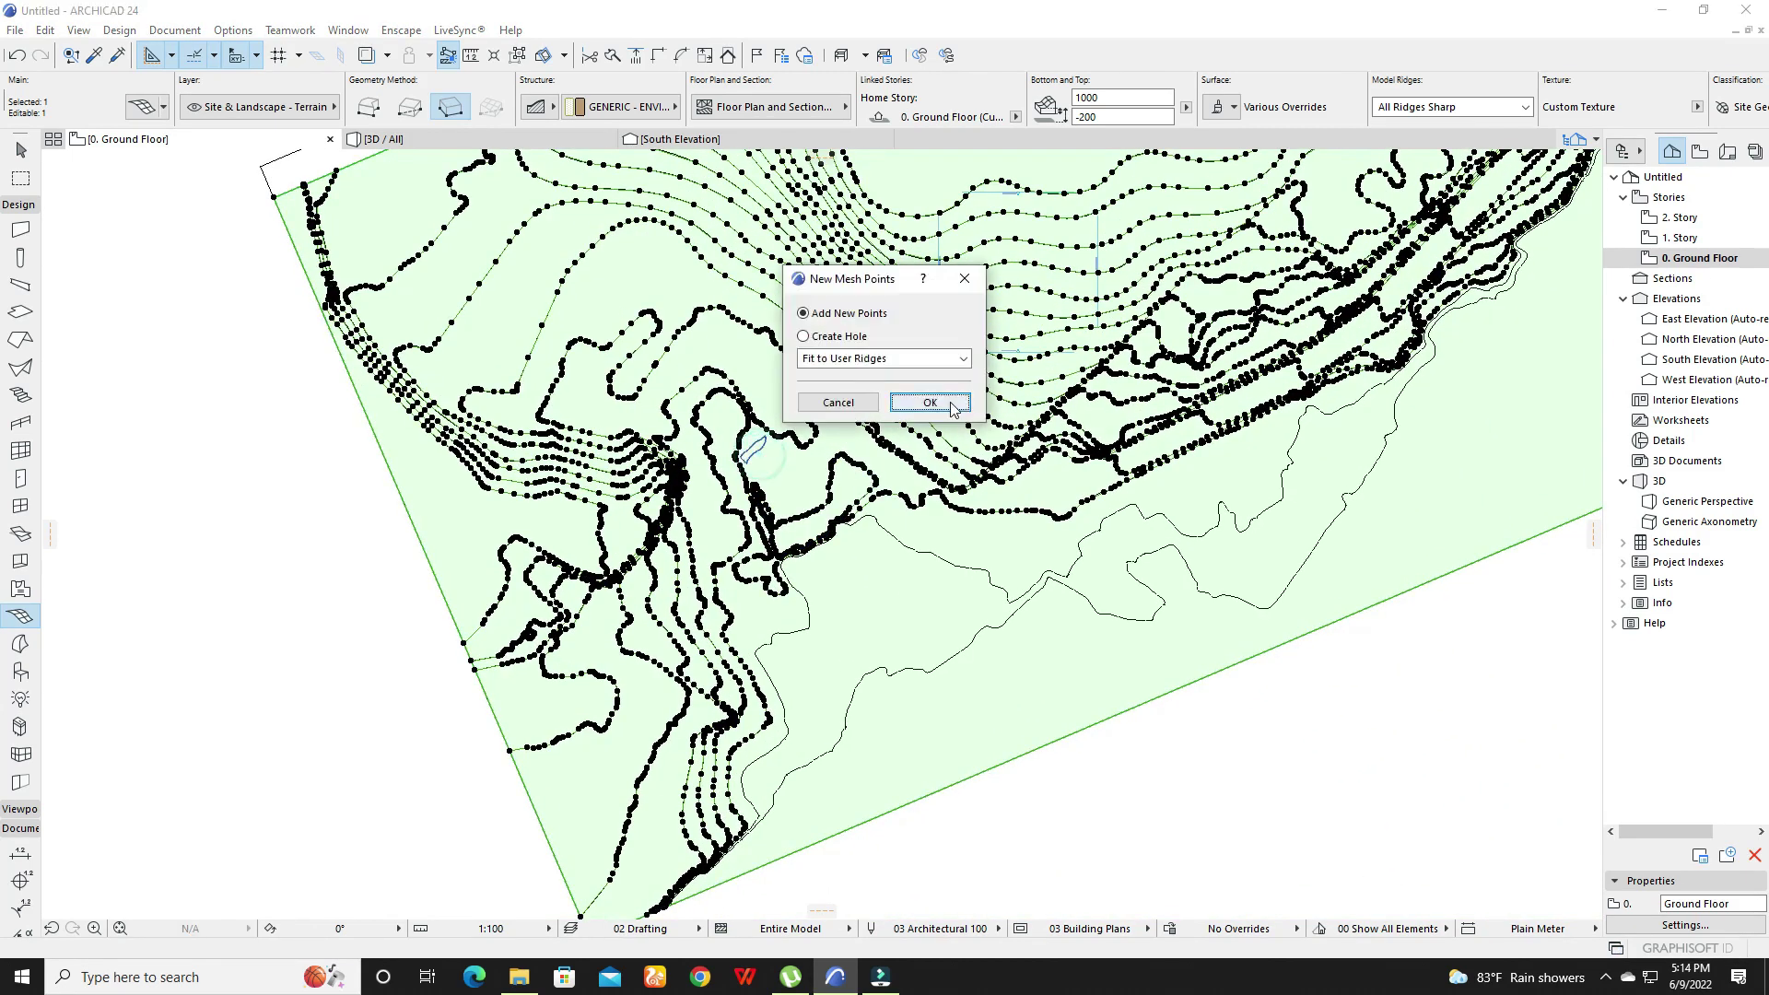
left_click(949, 403)
left_click(905, 546)
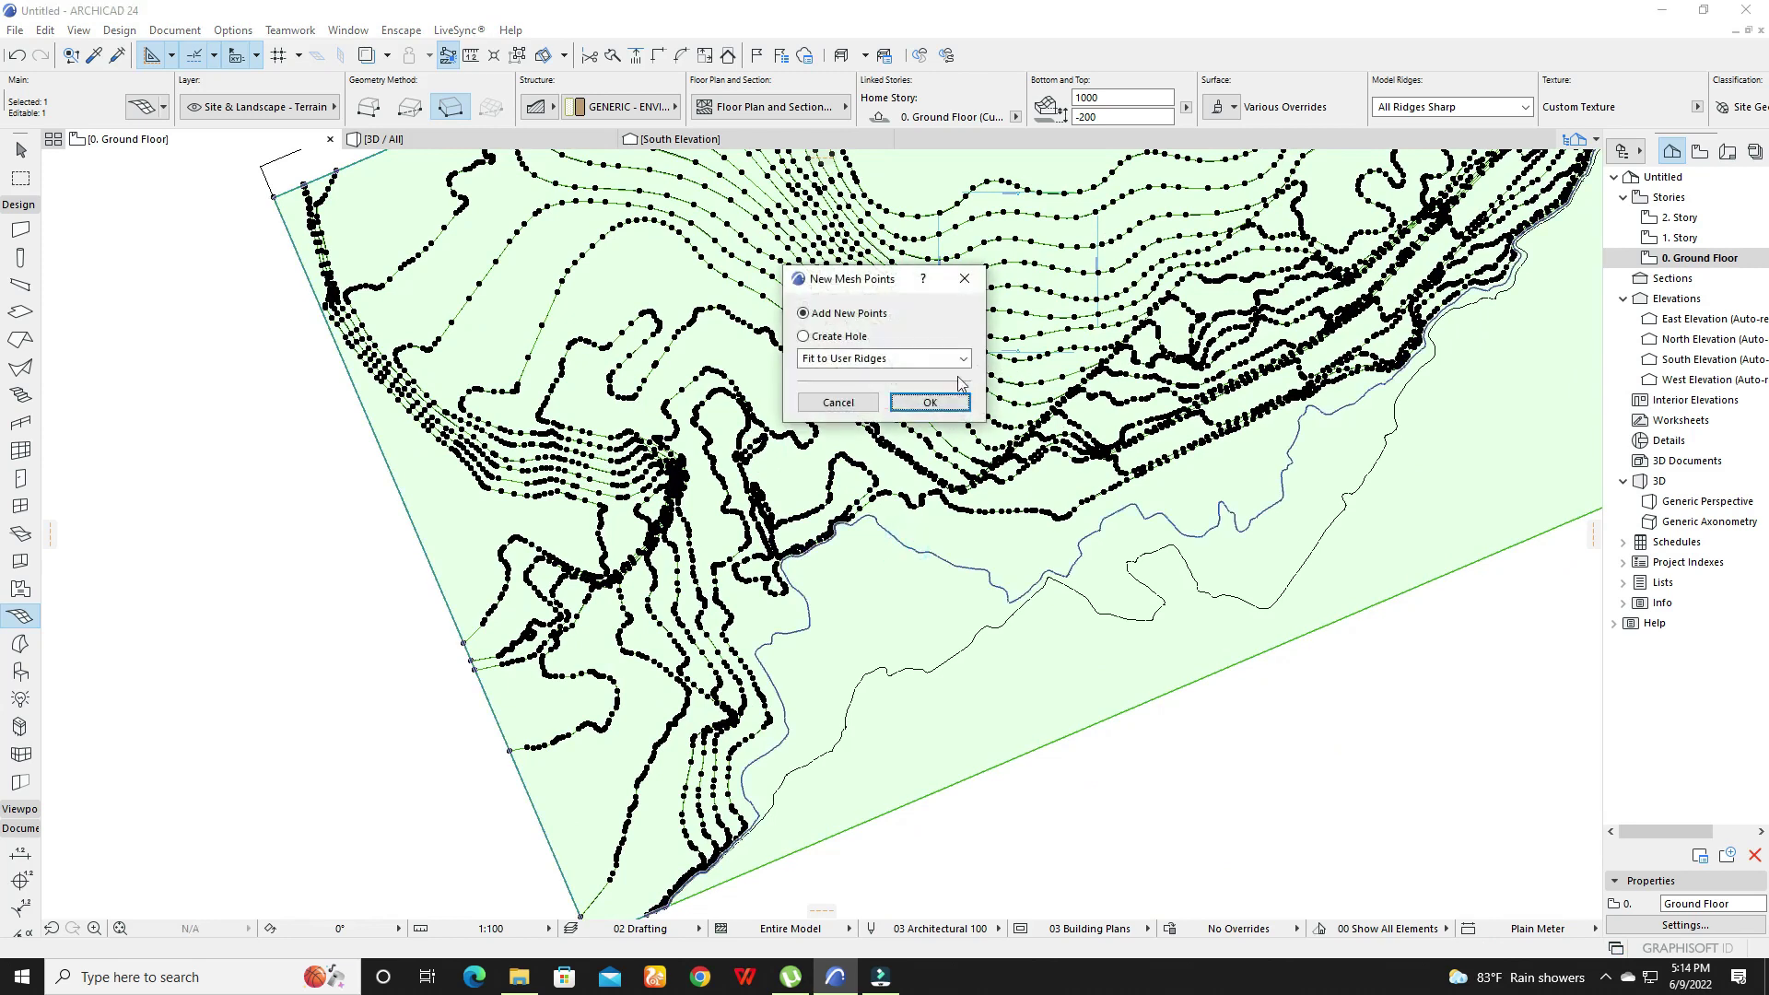
left_click(957, 404)
left_click(953, 649)
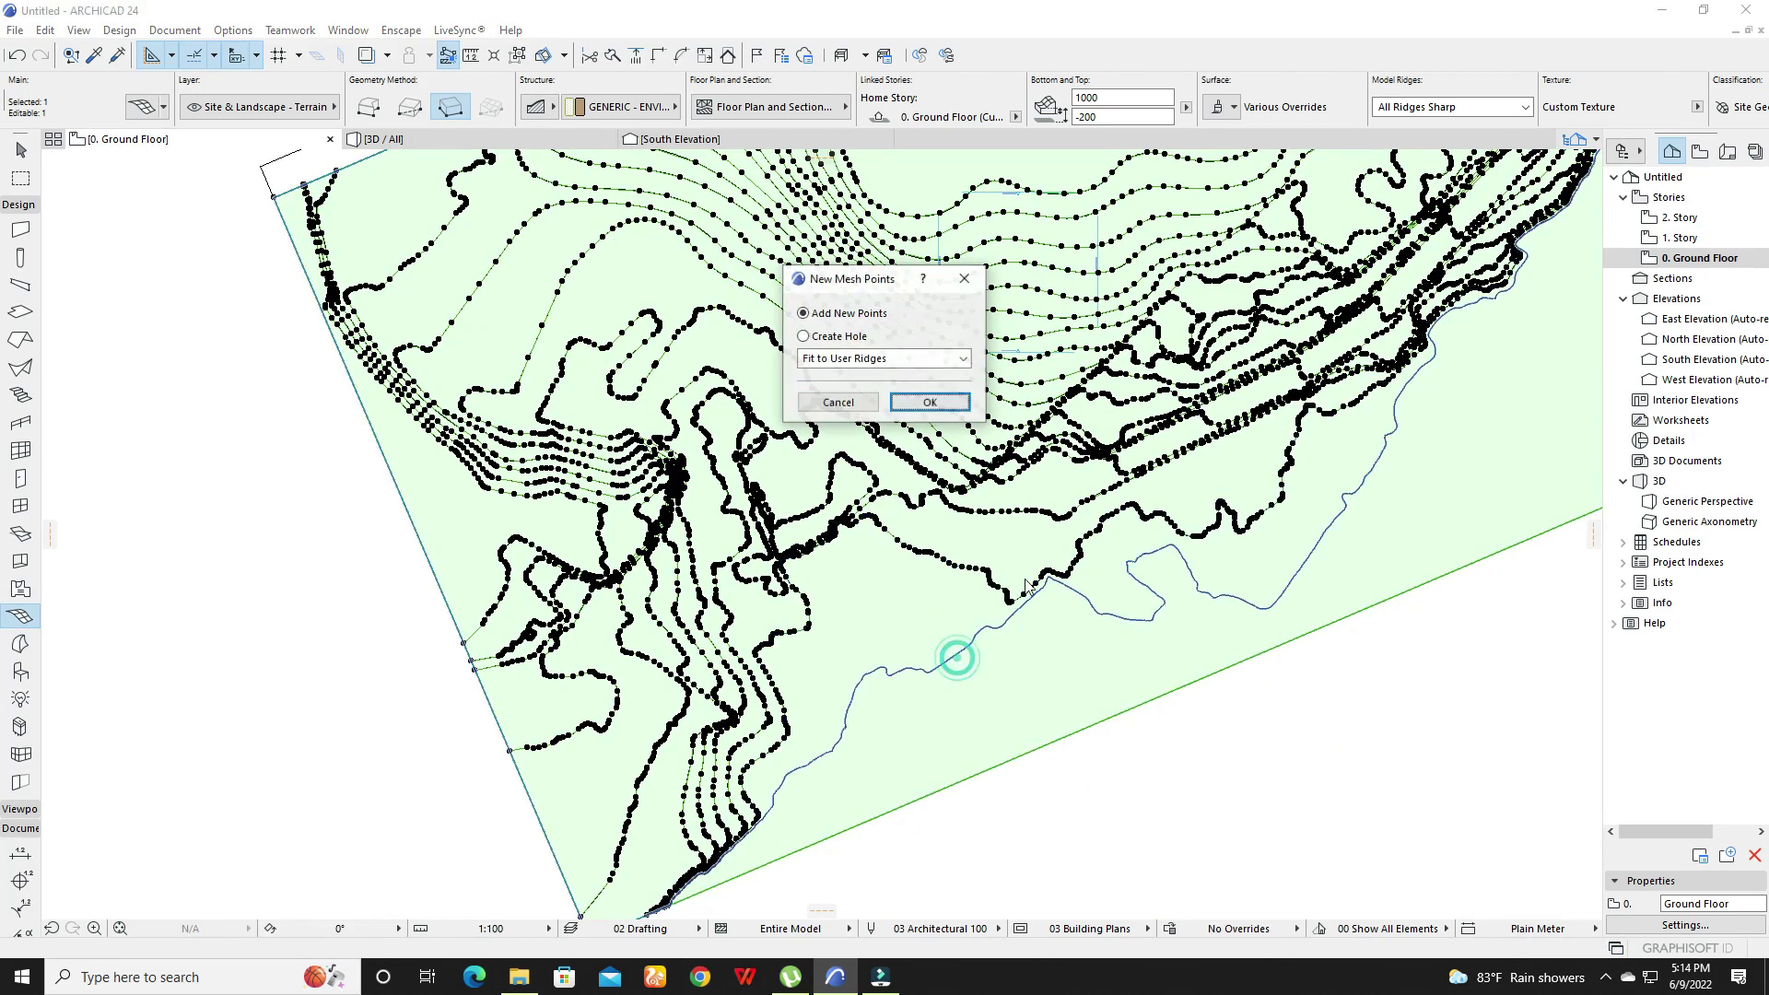
left_click(955, 405)
scroll(829, 569, "down", 5)
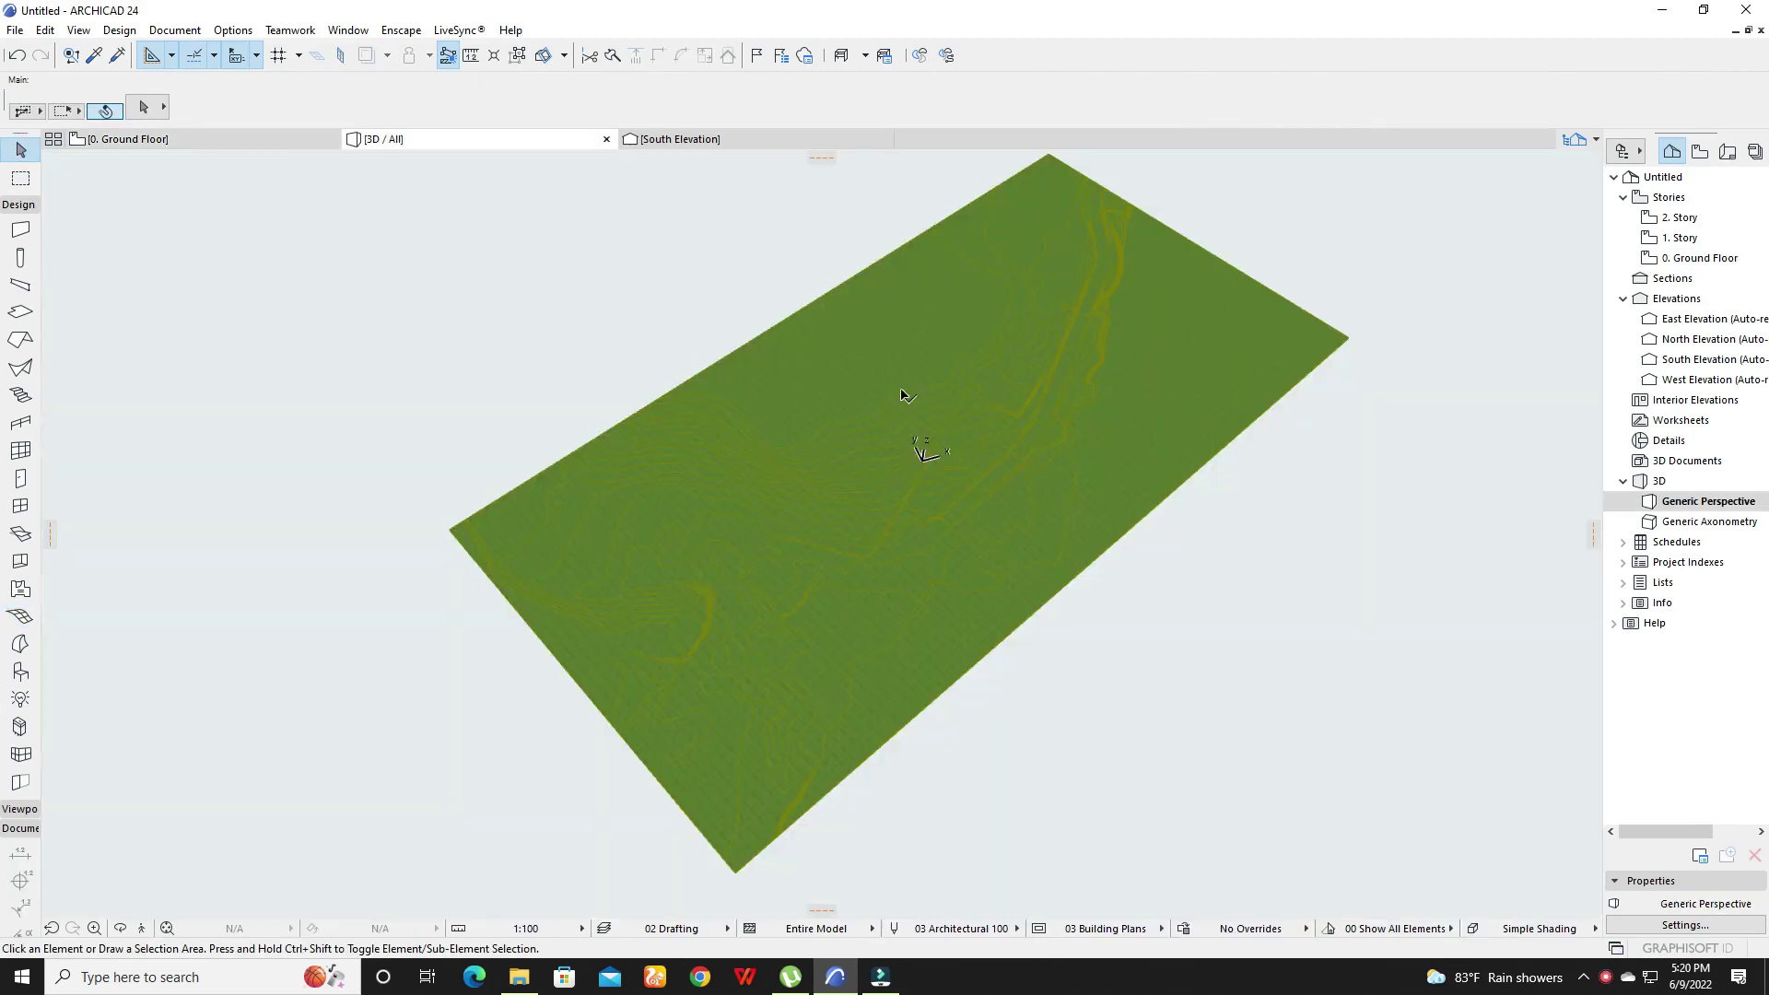
- Give the terrain mesh a Paint - Titanium White surface and orbit the white terrain in 3D
left_click(896, 686)
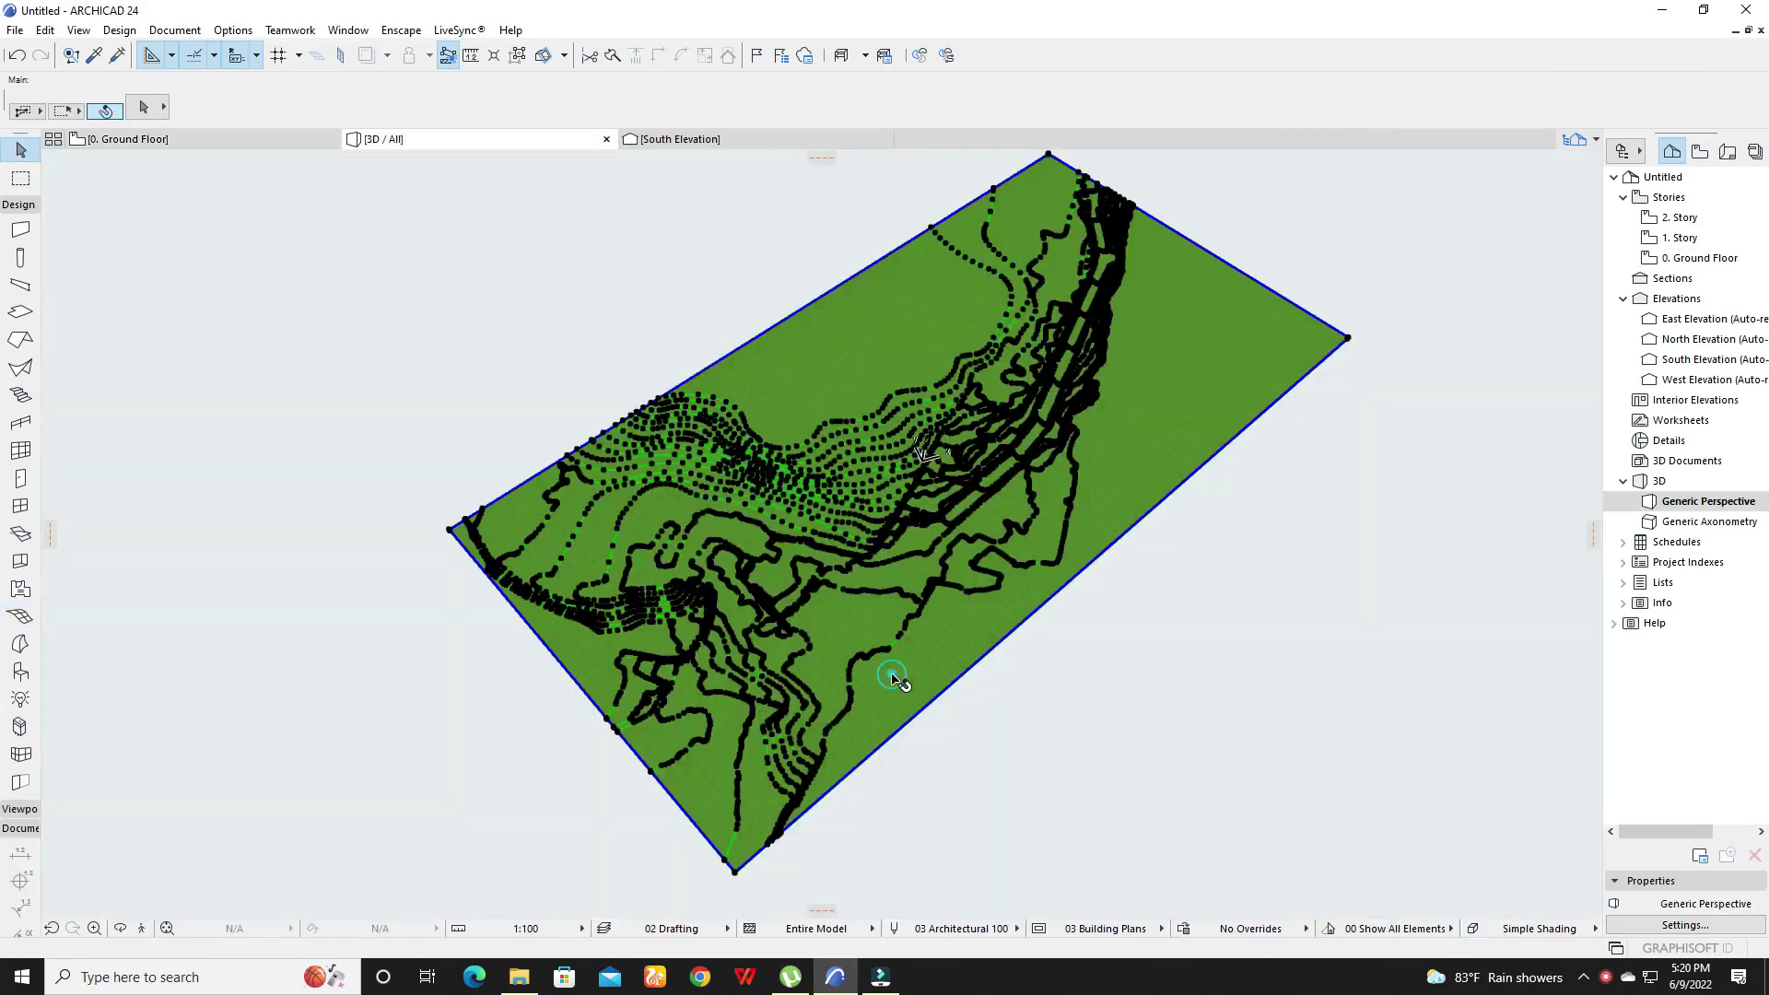
left_click(157, 109)
left_click(778, 477)
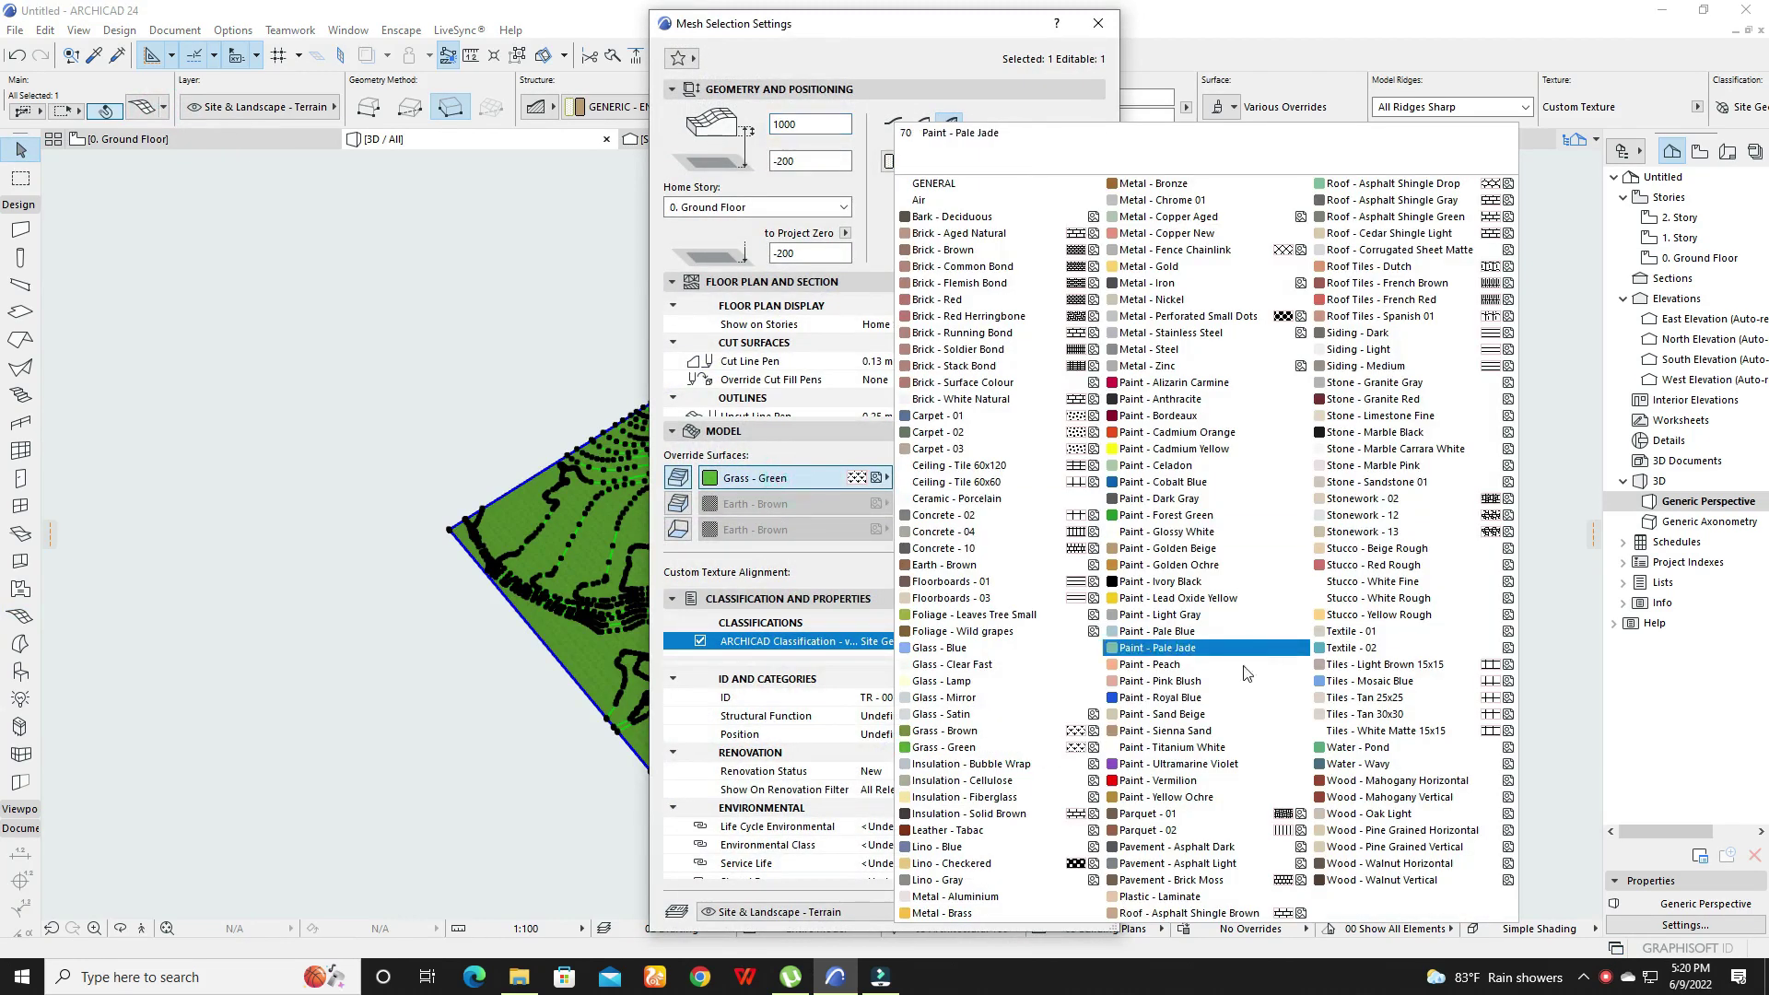
left_click(1194, 748)
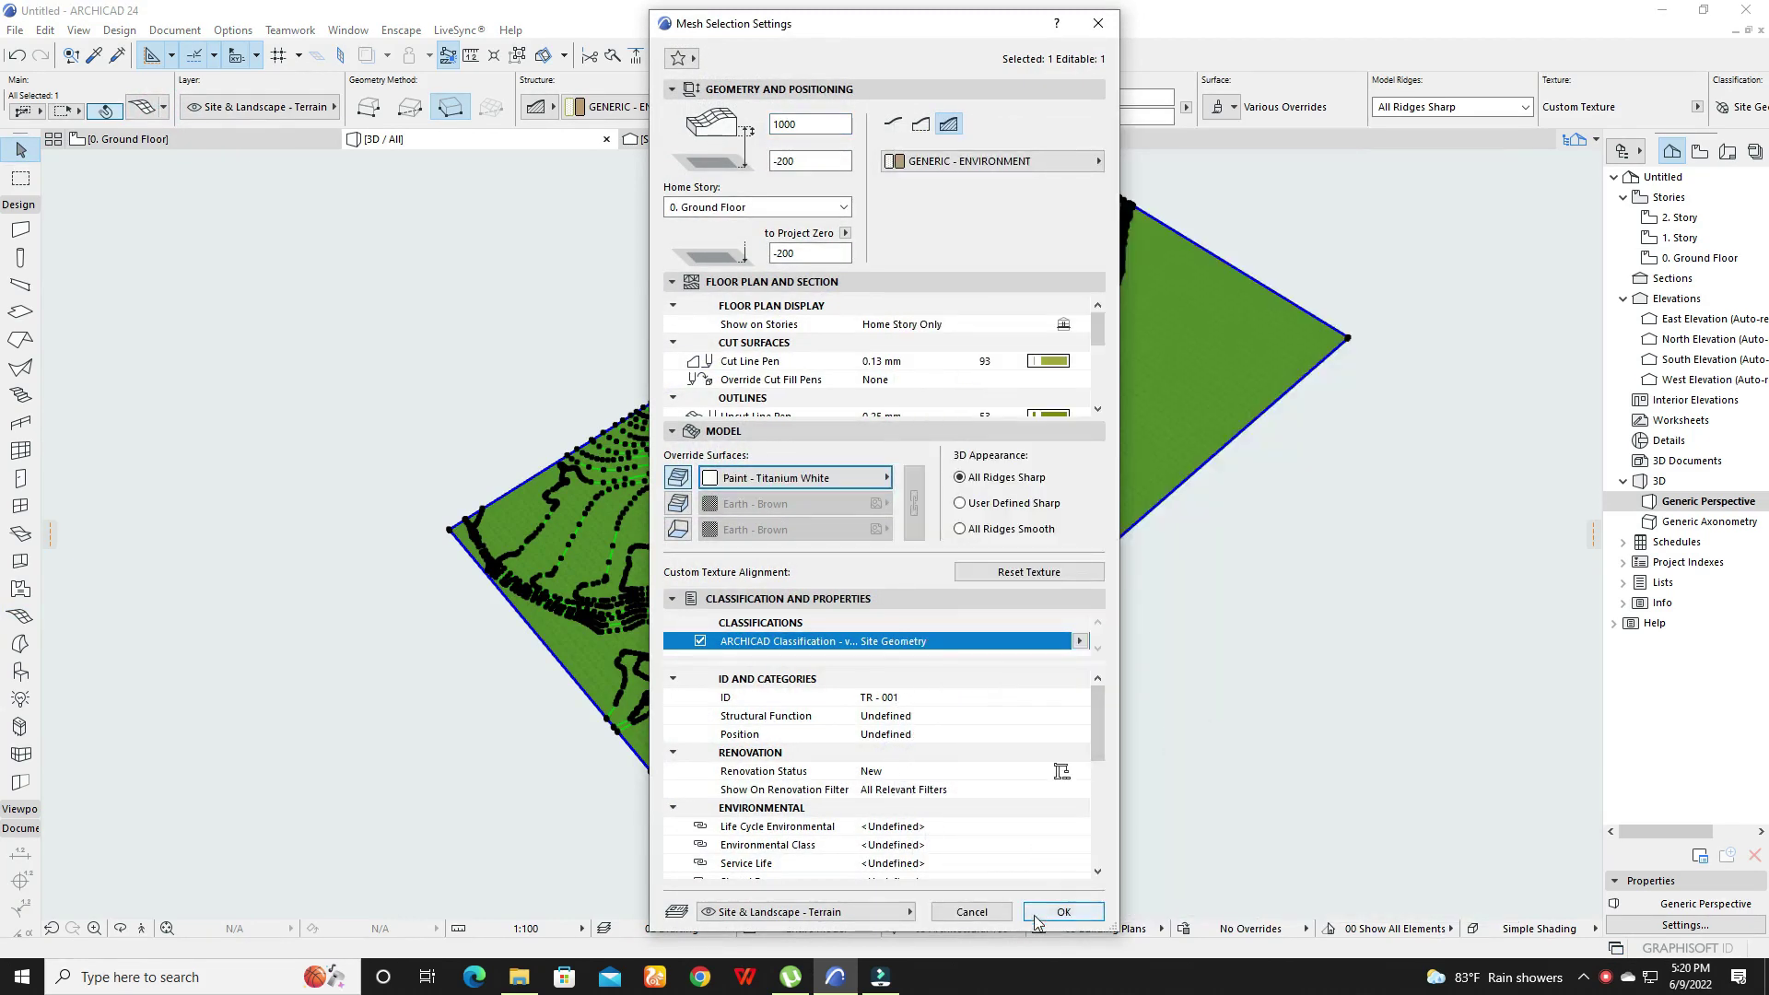
left_click(1057, 914)
left_click(1213, 600)
middle_click_drag(1142, 592, 811, 433, "shift")
scroll(811, 433, "up", 1)
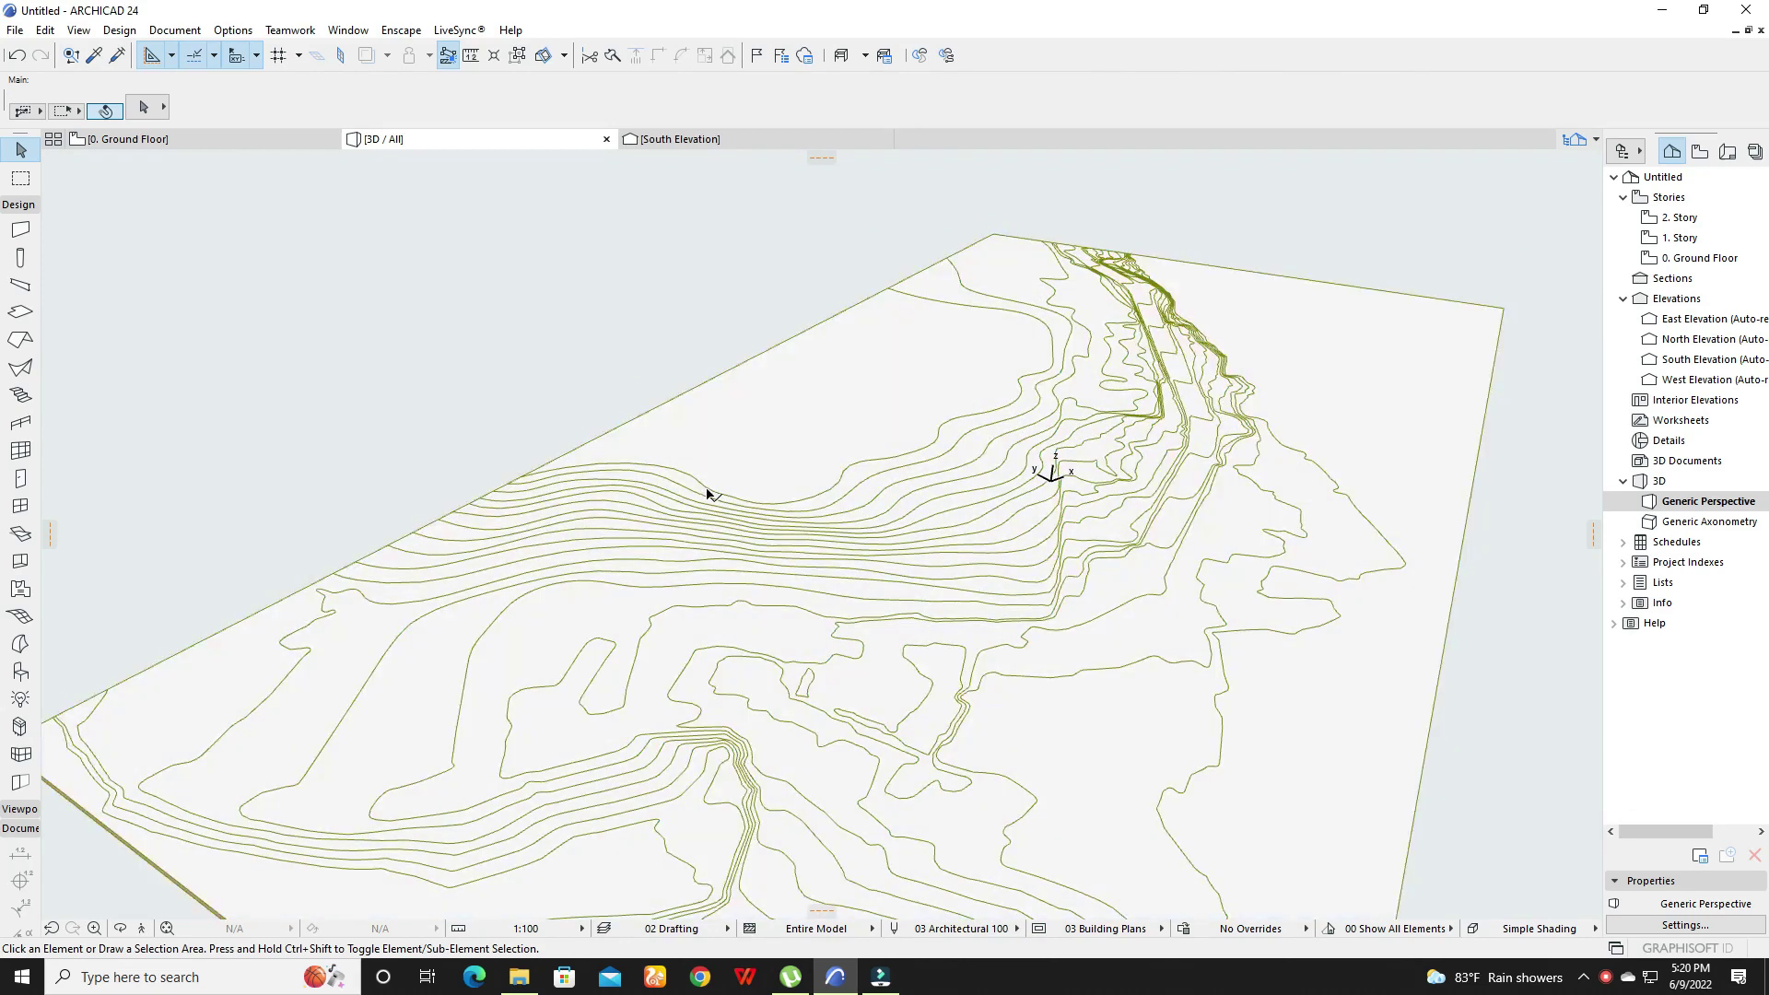
- Elevate a mesh point on the top contour, then undo it and deselect the mesh
left_click(707, 494)
scroll(605, 443, "up", 3)
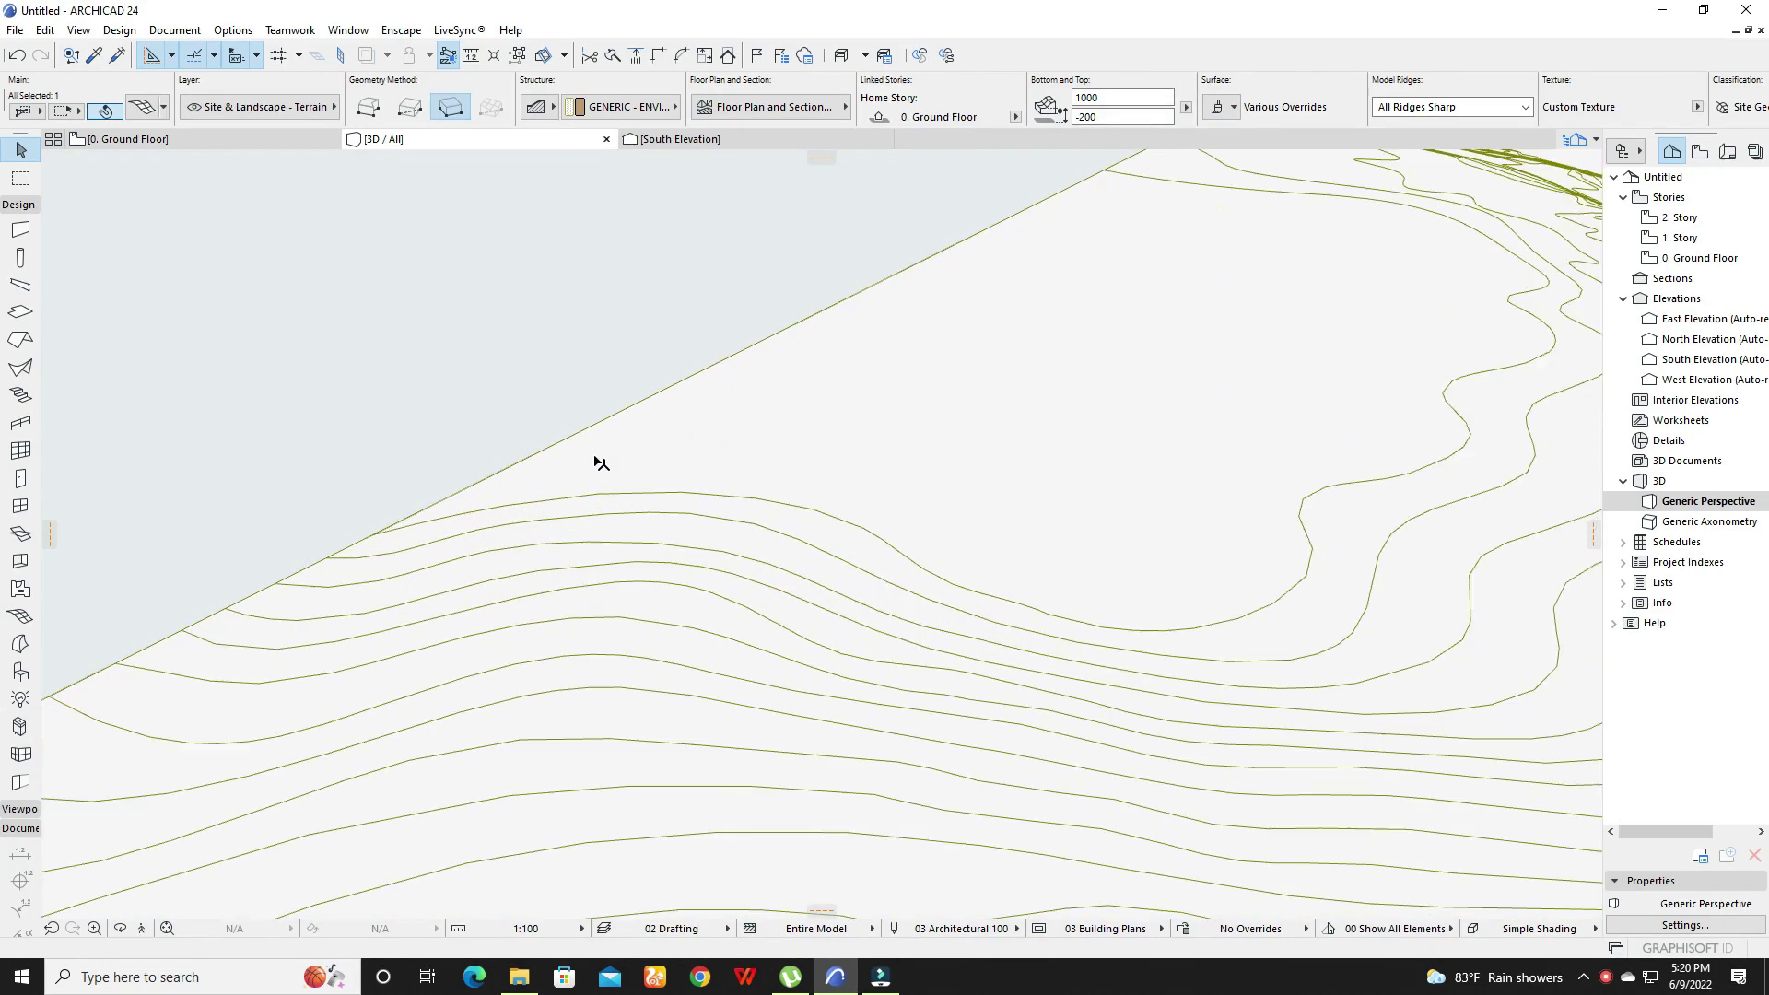
left_click(599, 504)
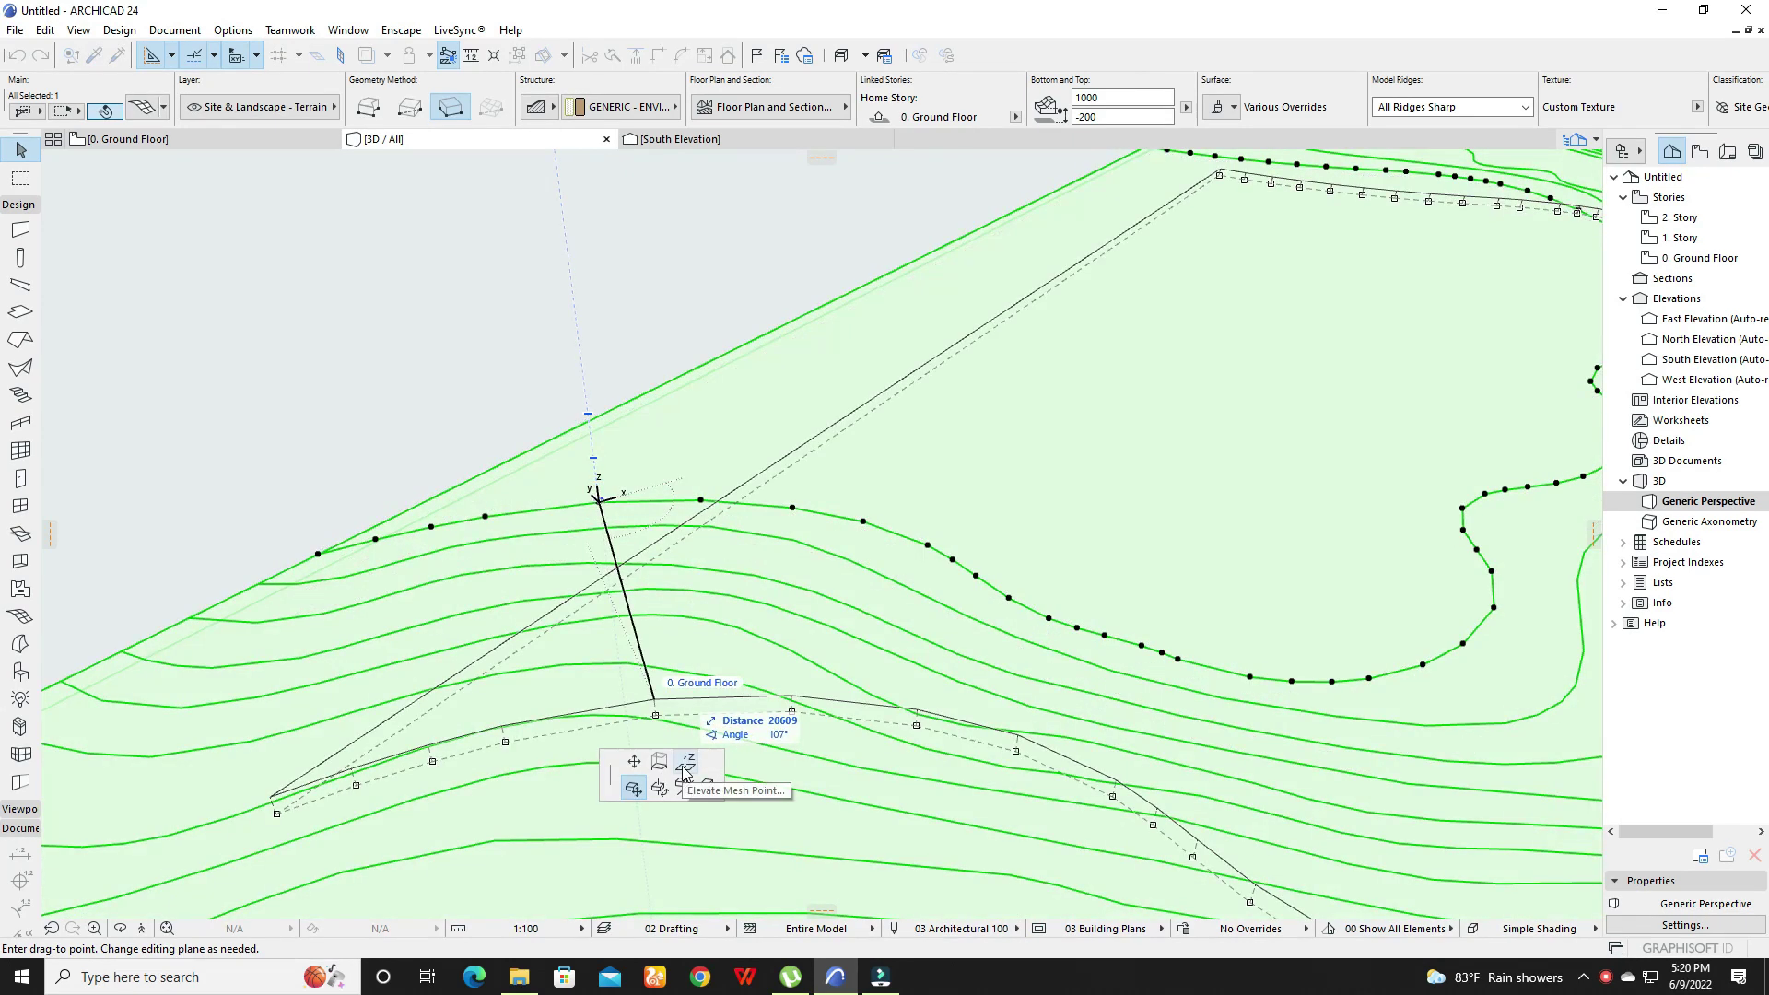
left_click(686, 763)
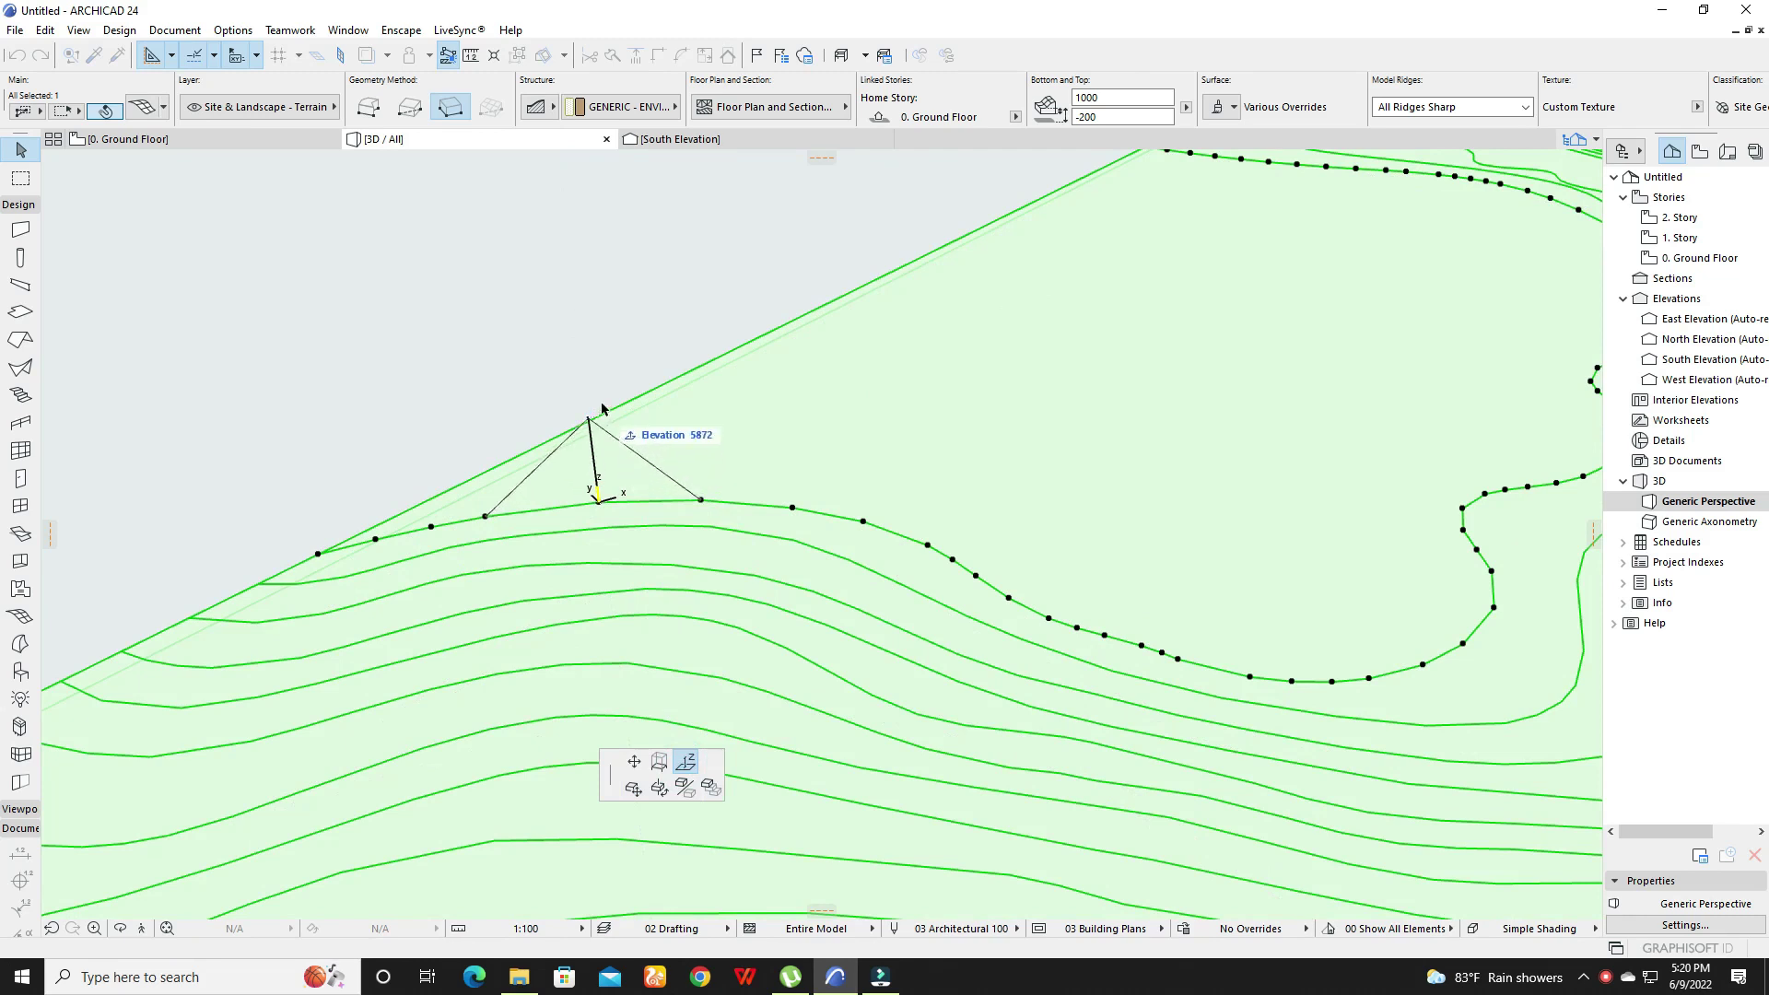
left_click(607, 450)
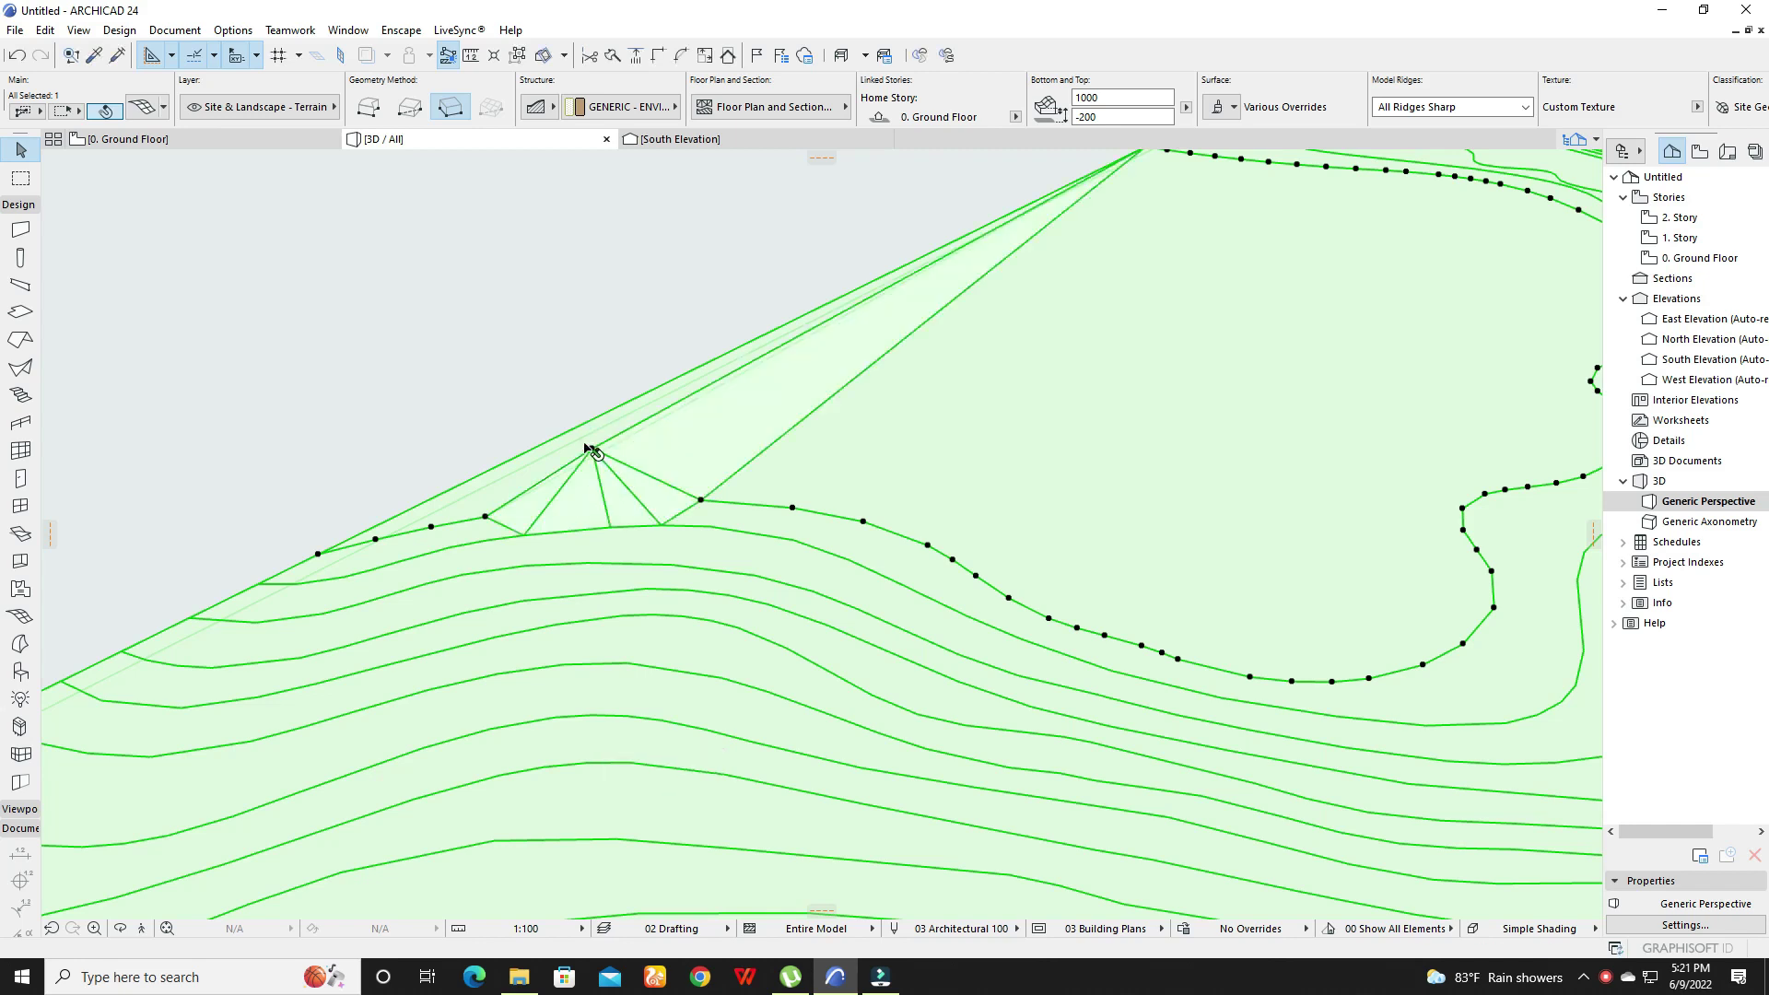
key("ctrl+z")
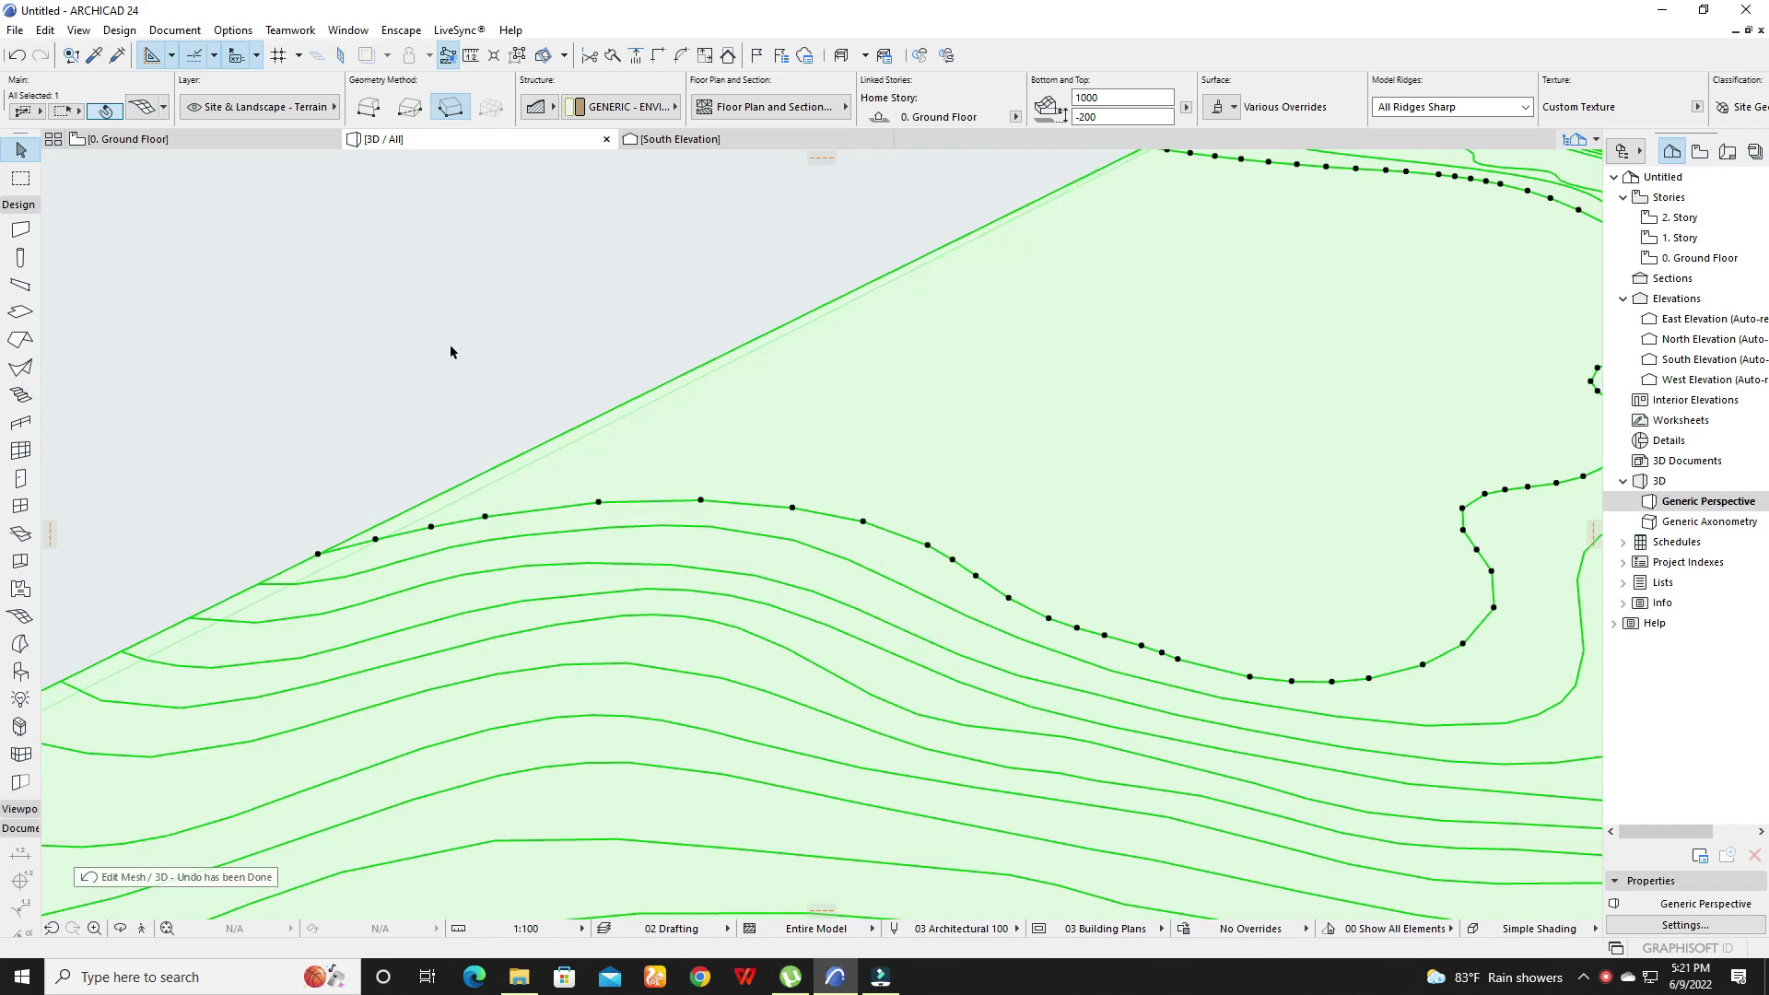
left_click(451, 347)
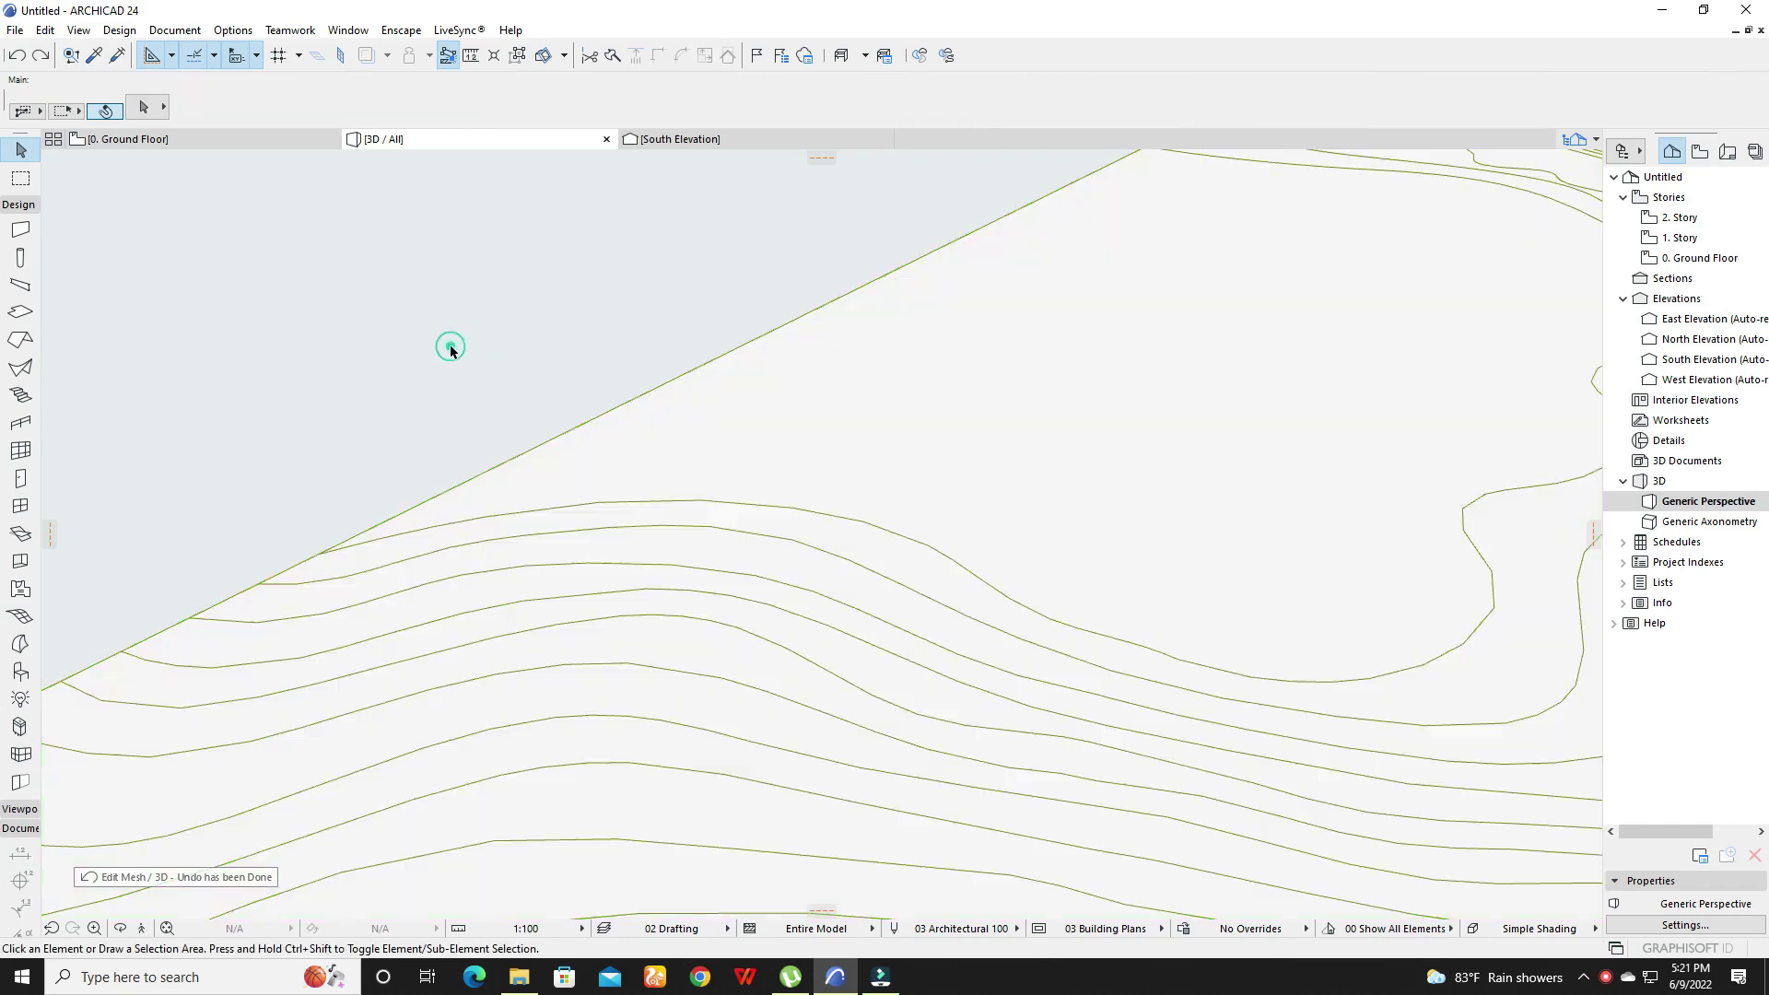
- On 0. Ground Floor, raise all points of the uppermost contour to 10000 using Apply to All
left_click(245, 142)
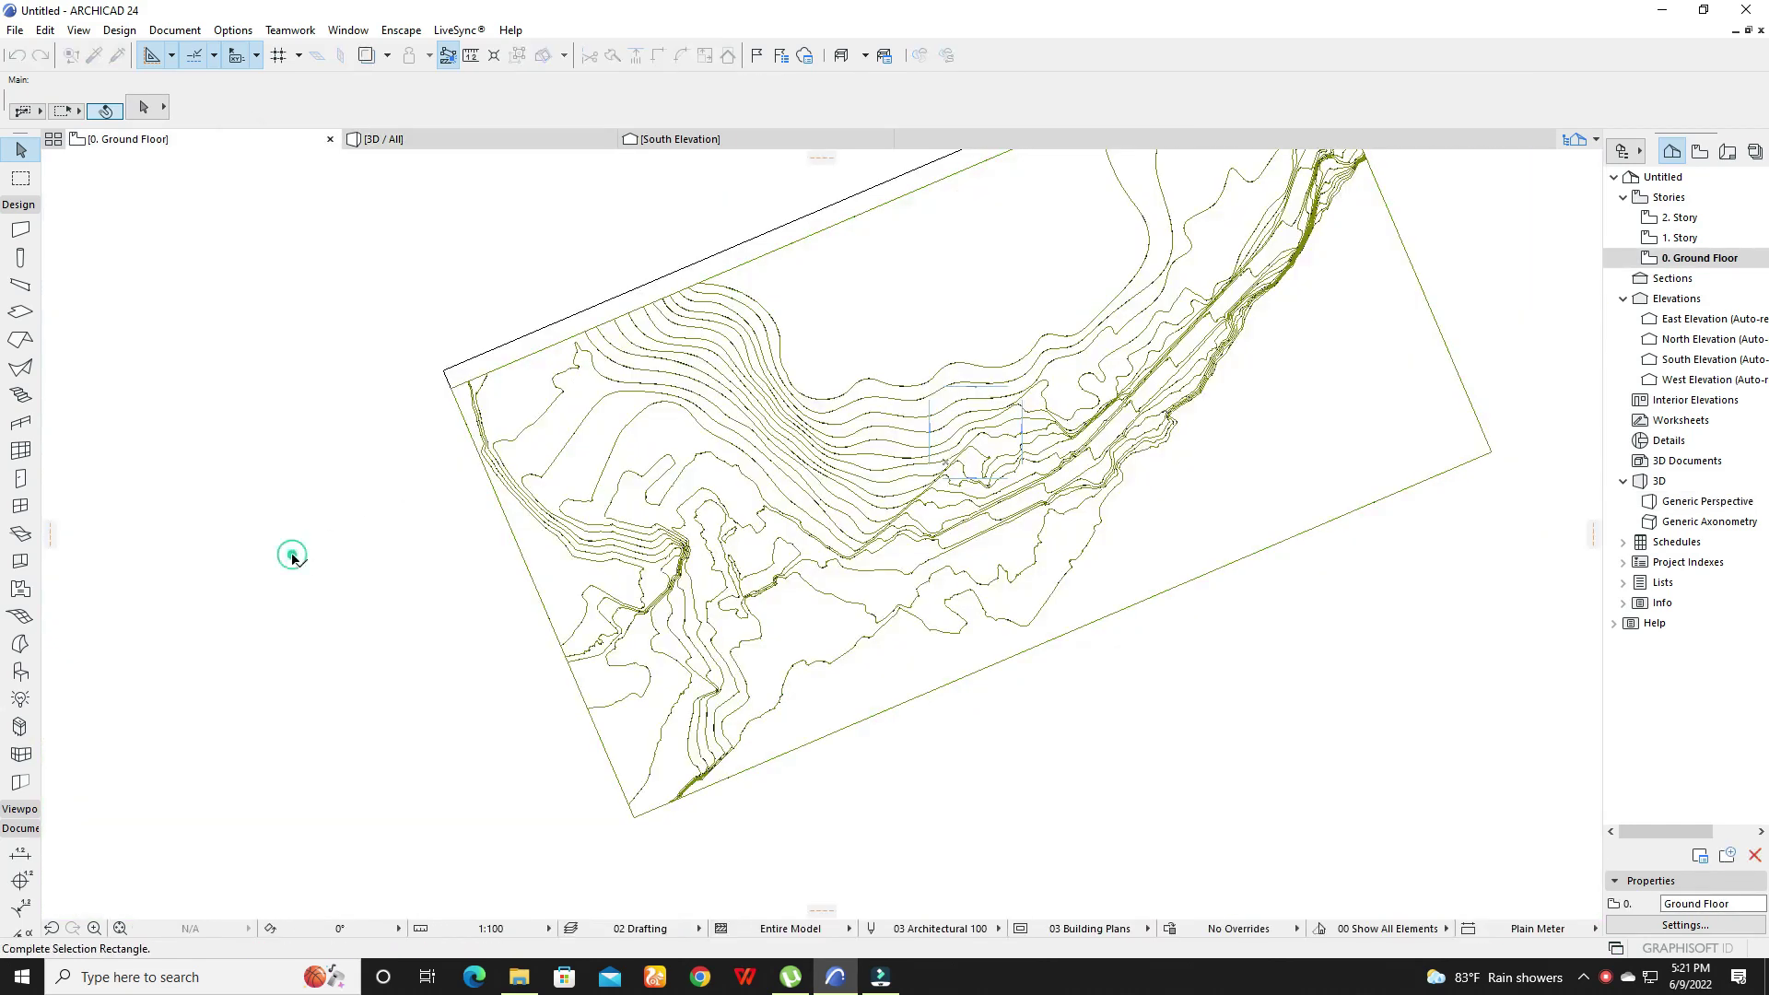
scroll(715, 237, "up", 5)
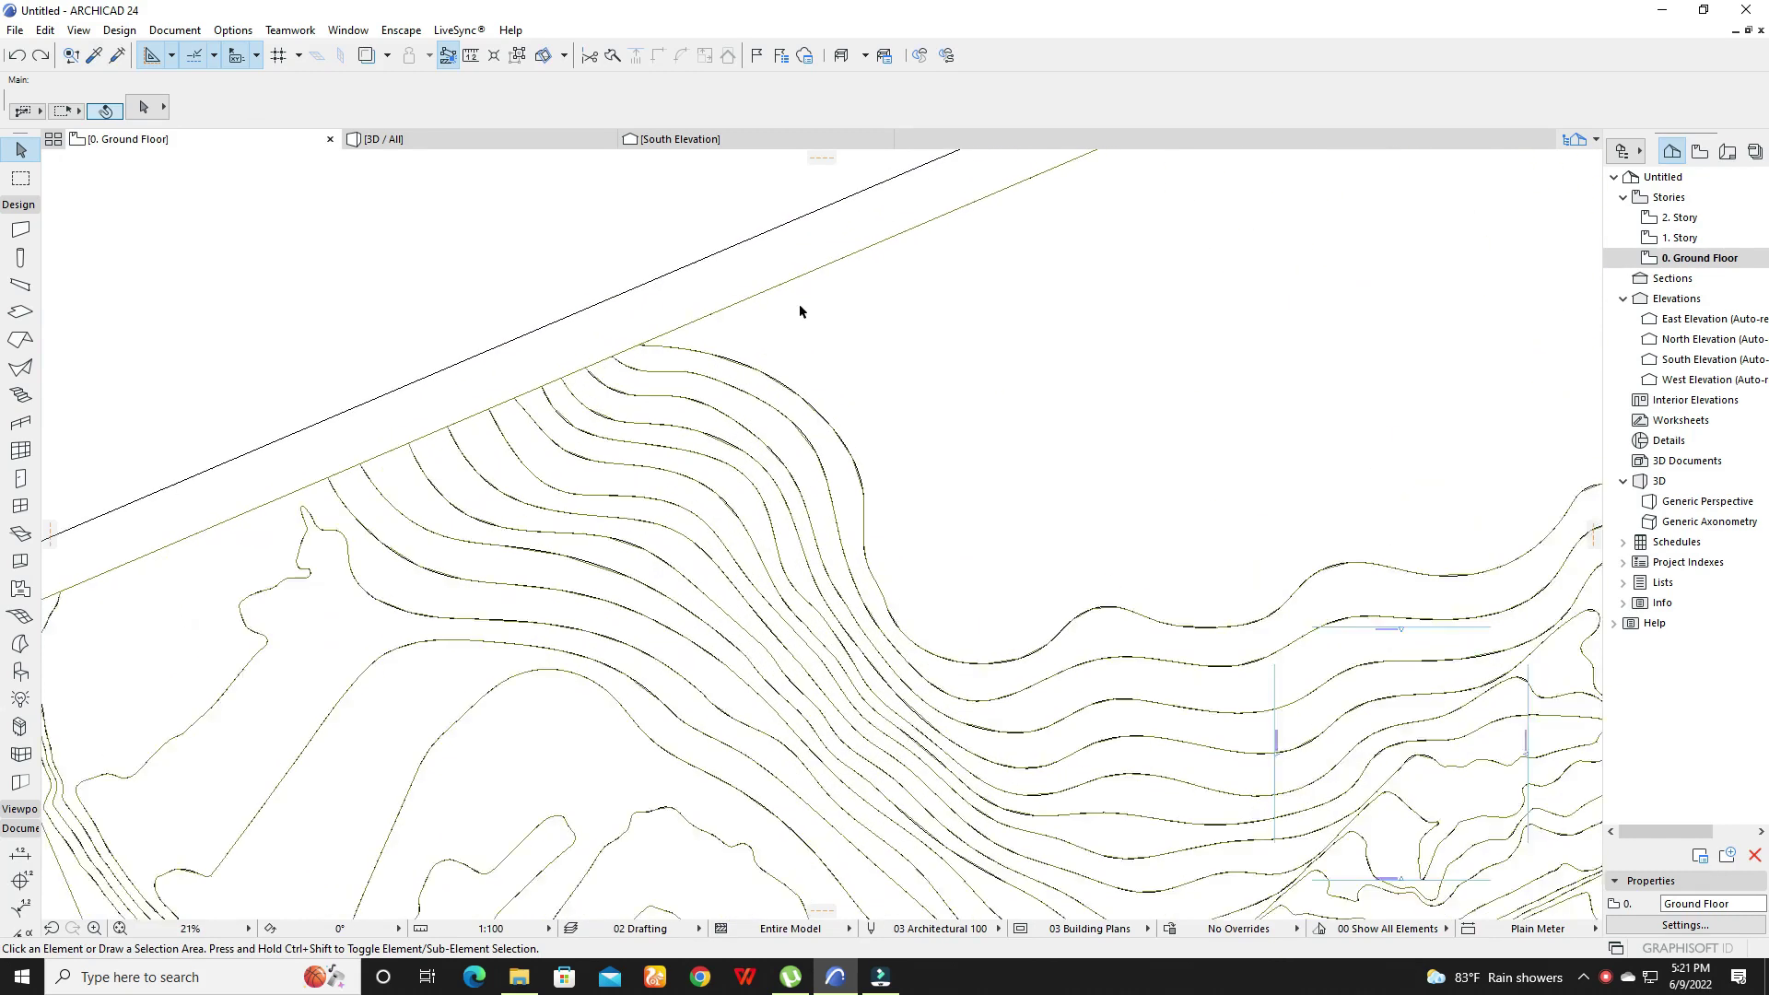
left_click(845, 330)
scroll(711, 341, "up", 4)
scroll(712, 343, "up", 2)
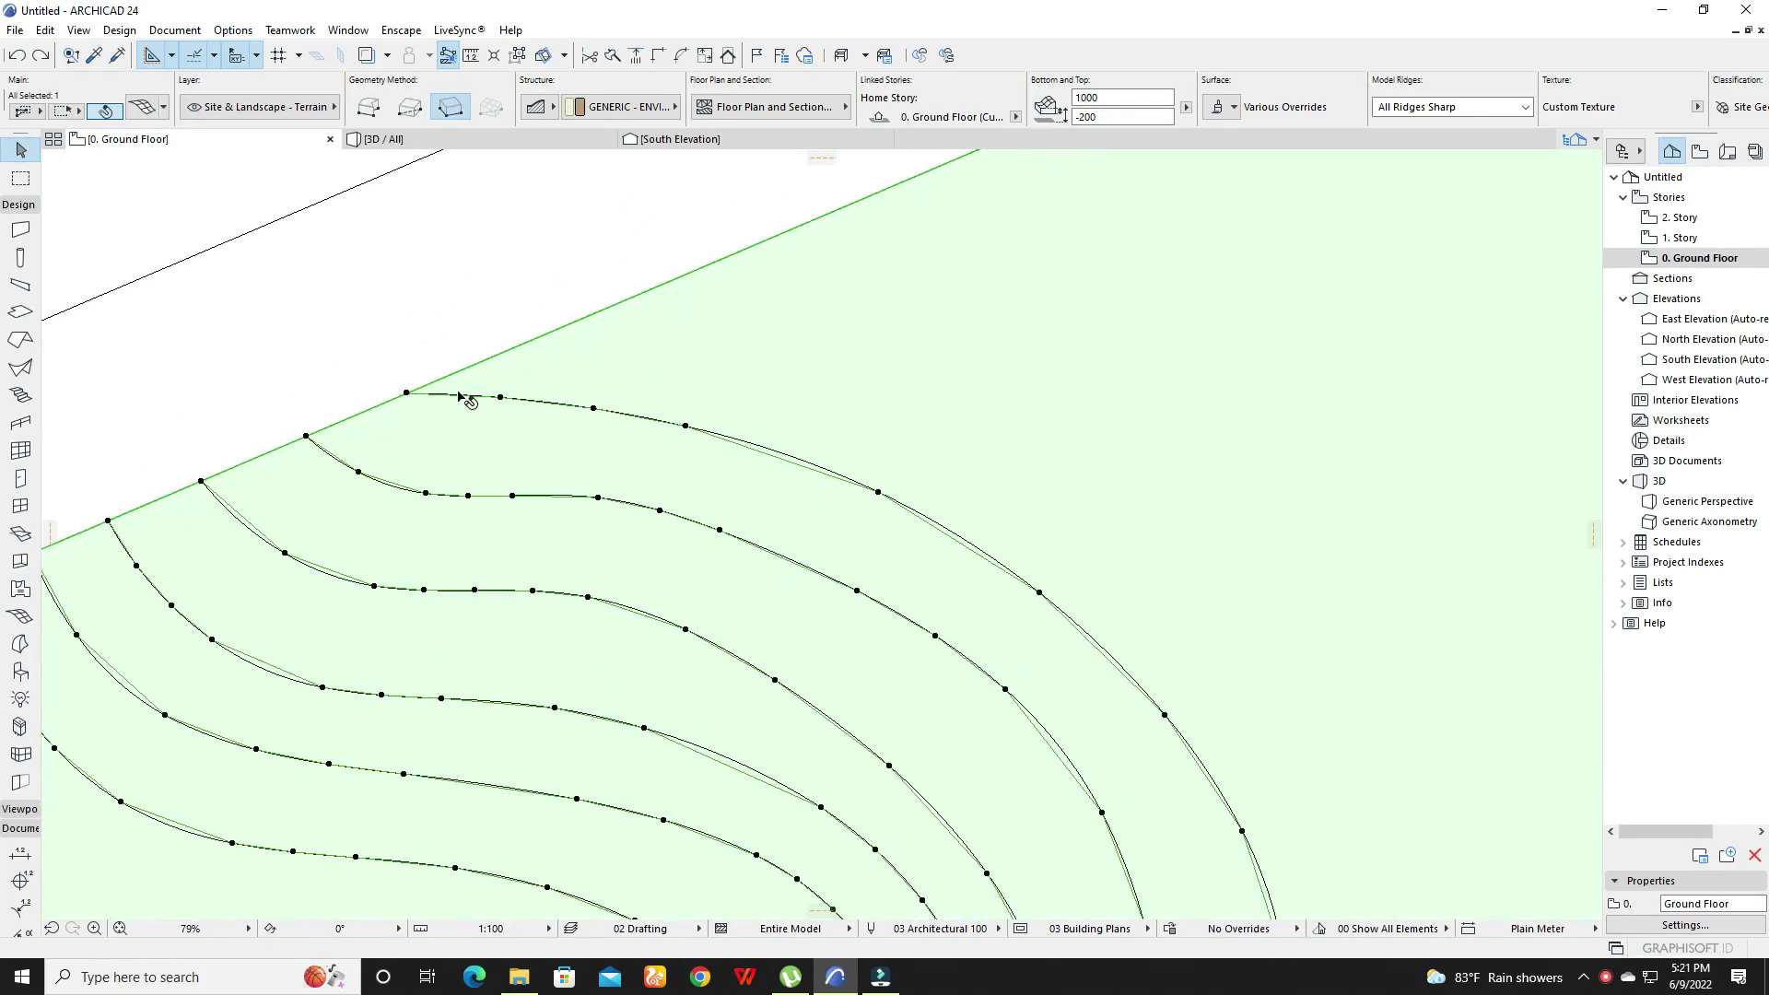
left_click(406, 394)
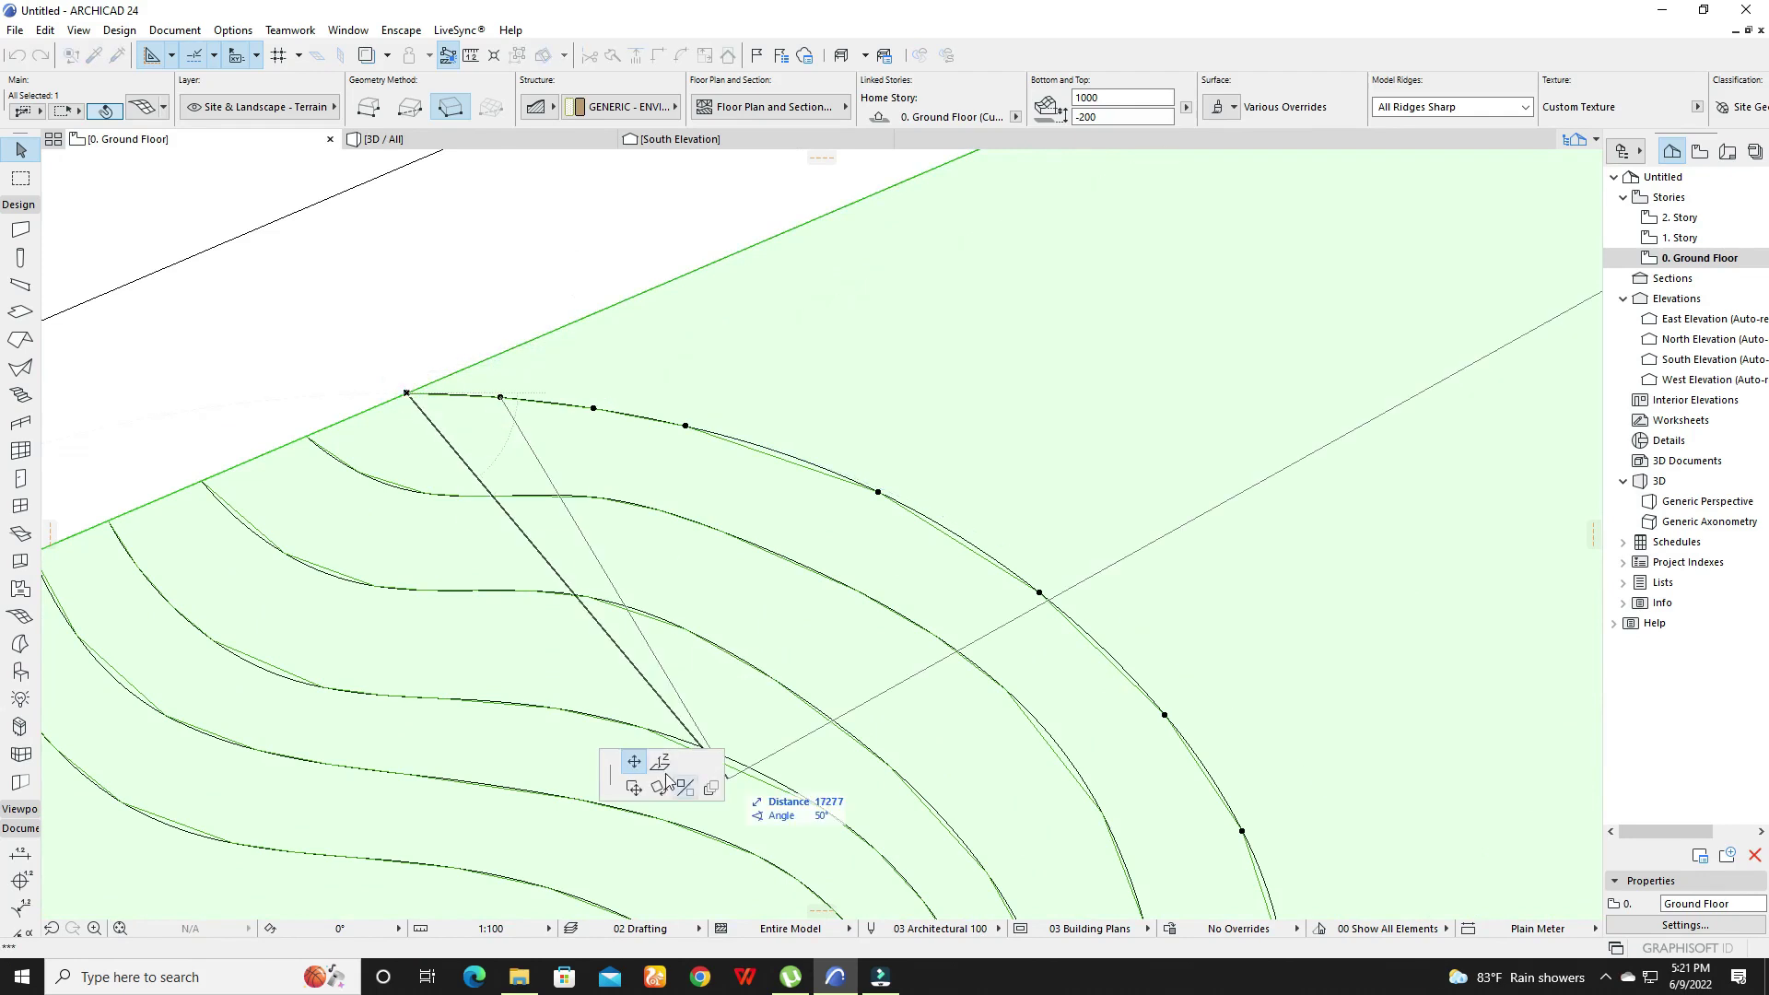
left_click(660, 764)
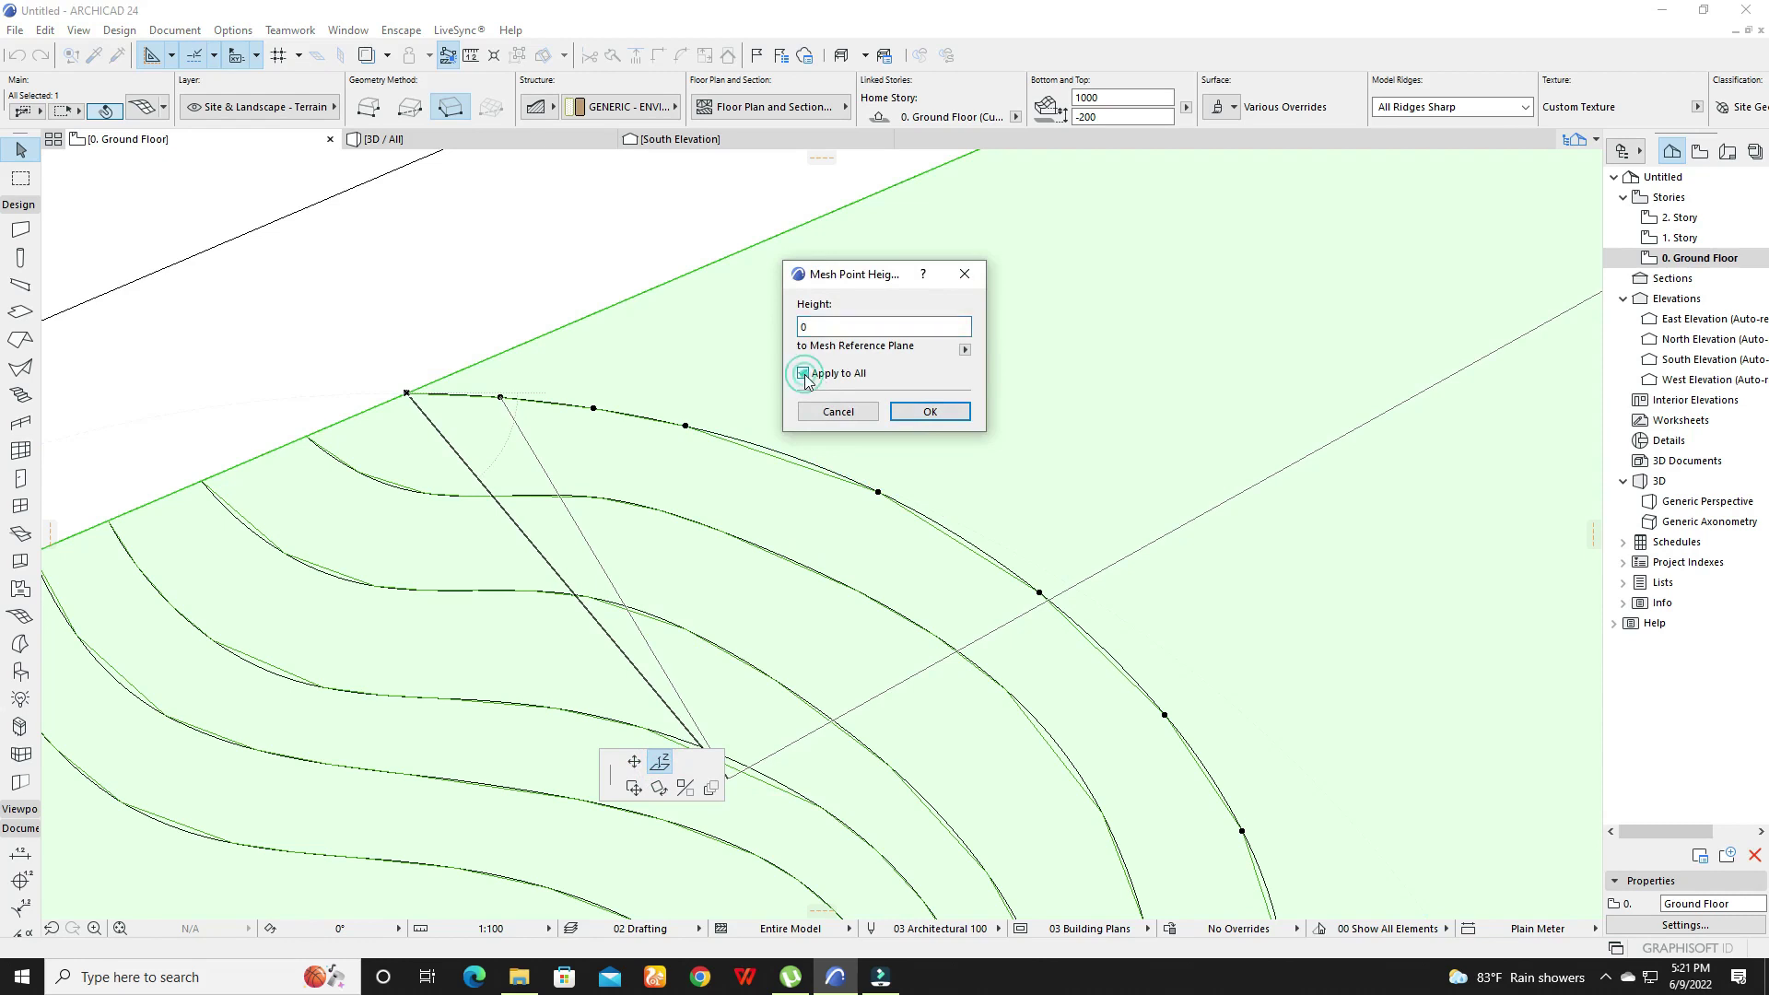
left_click(804, 374)
left_click(955, 411)
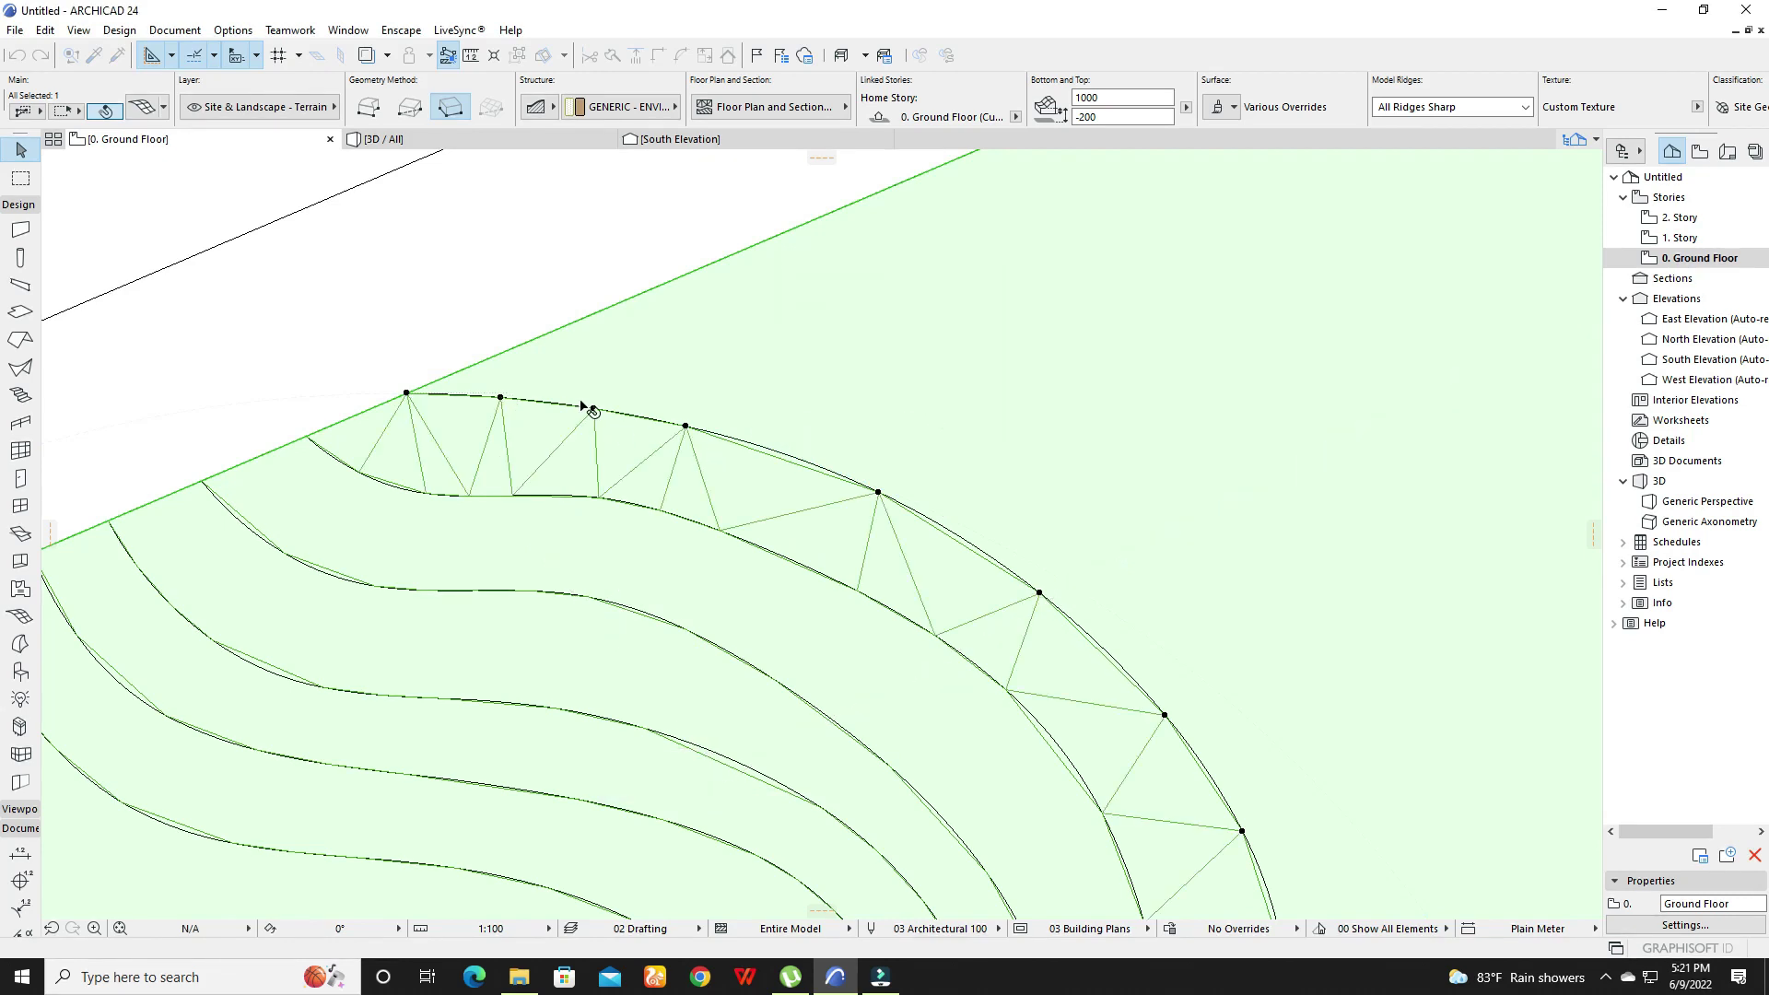
scroll(582, 407, "down", 10)
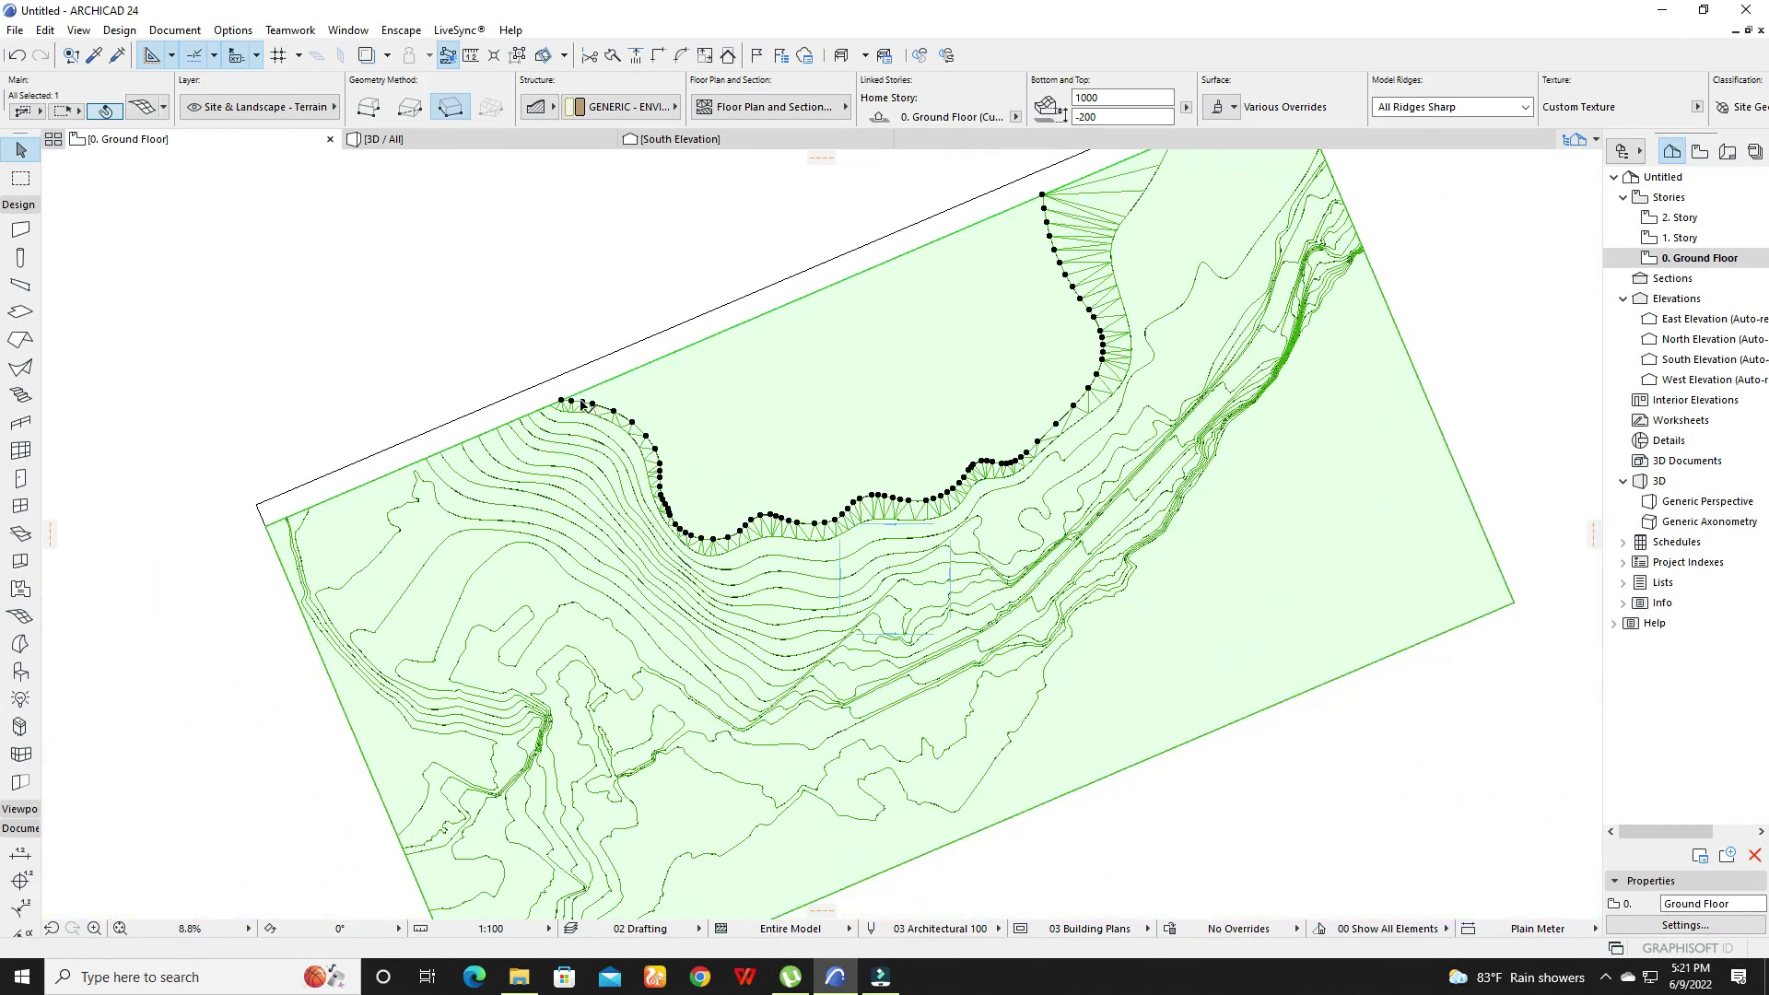
- Raise every point of the next contour down to height 9000
scroll(530, 375, "up", 8)
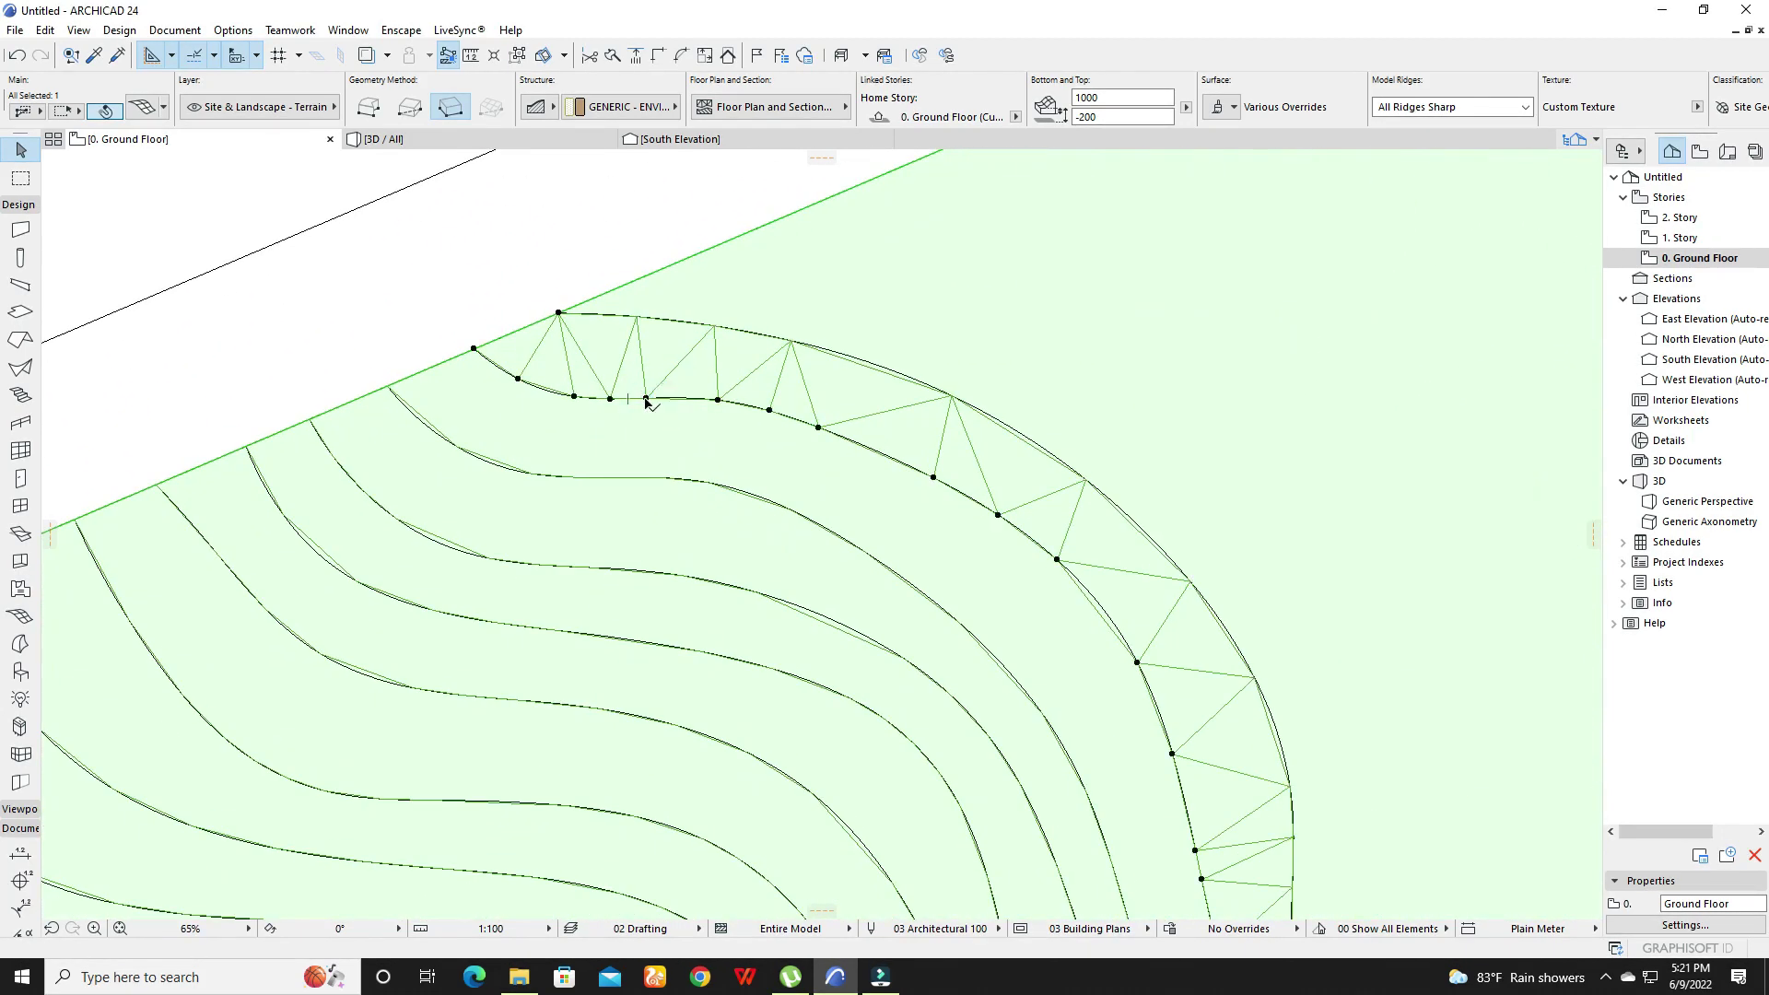
left_click(646, 399)
left_click(757, 488)
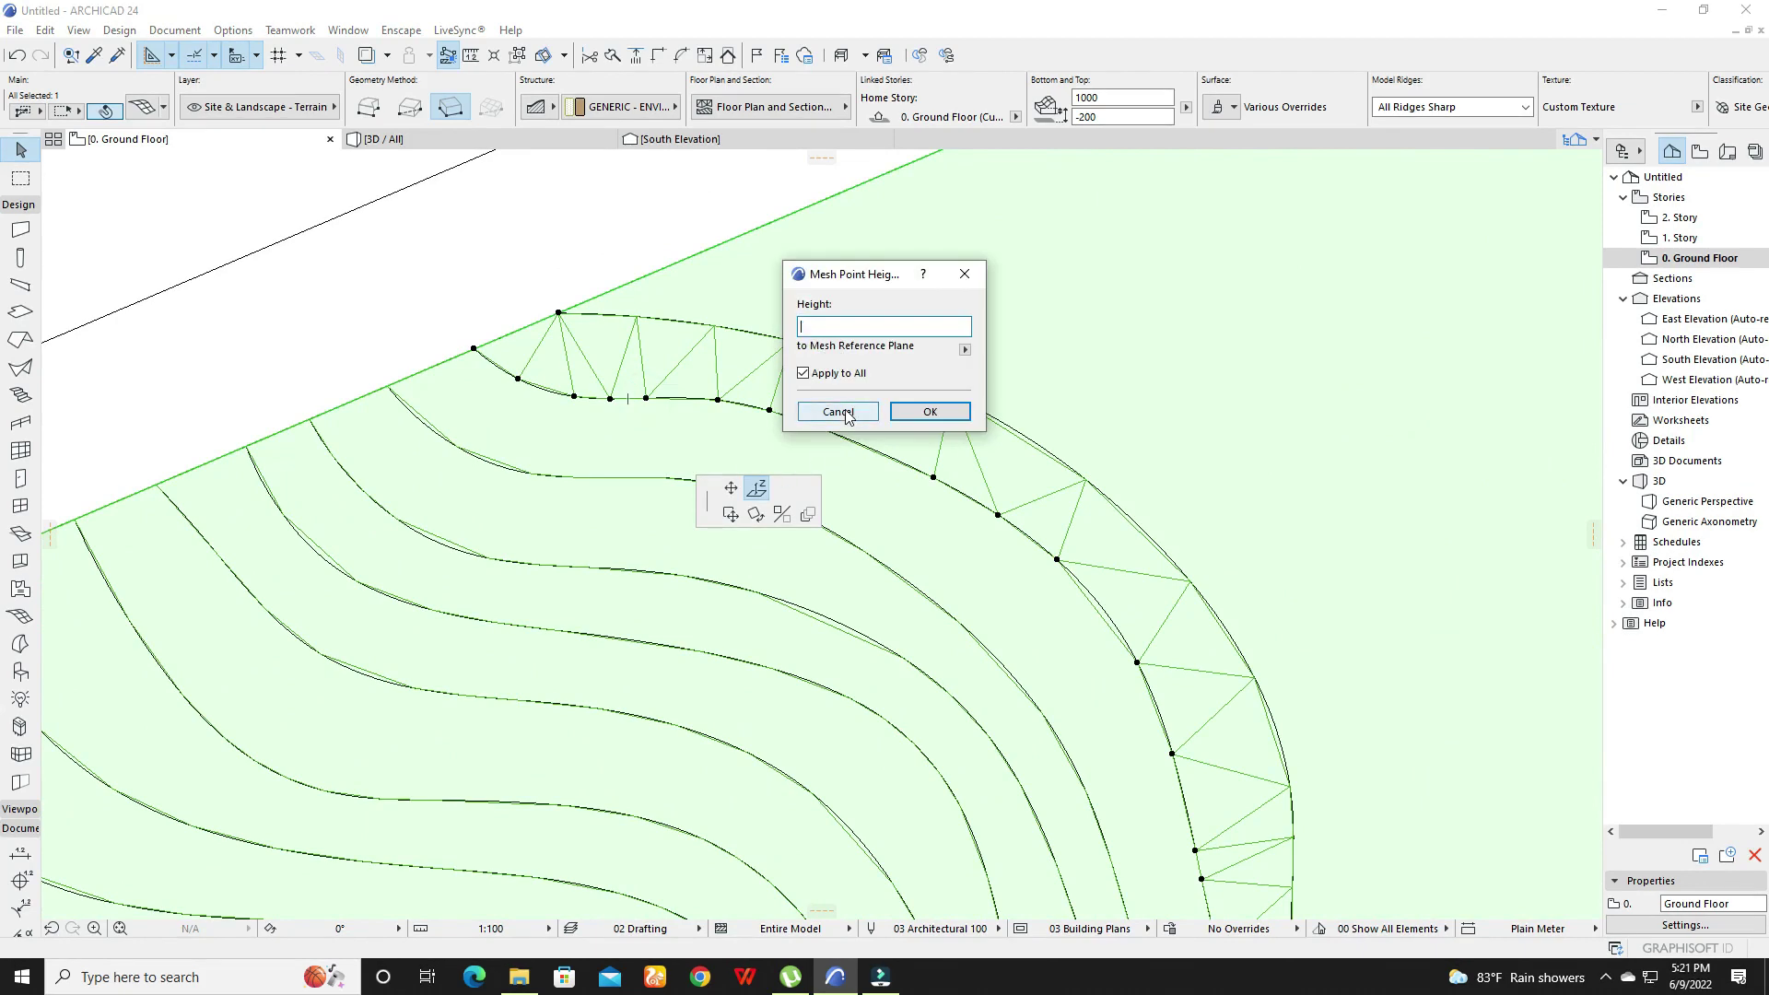
type("9000")
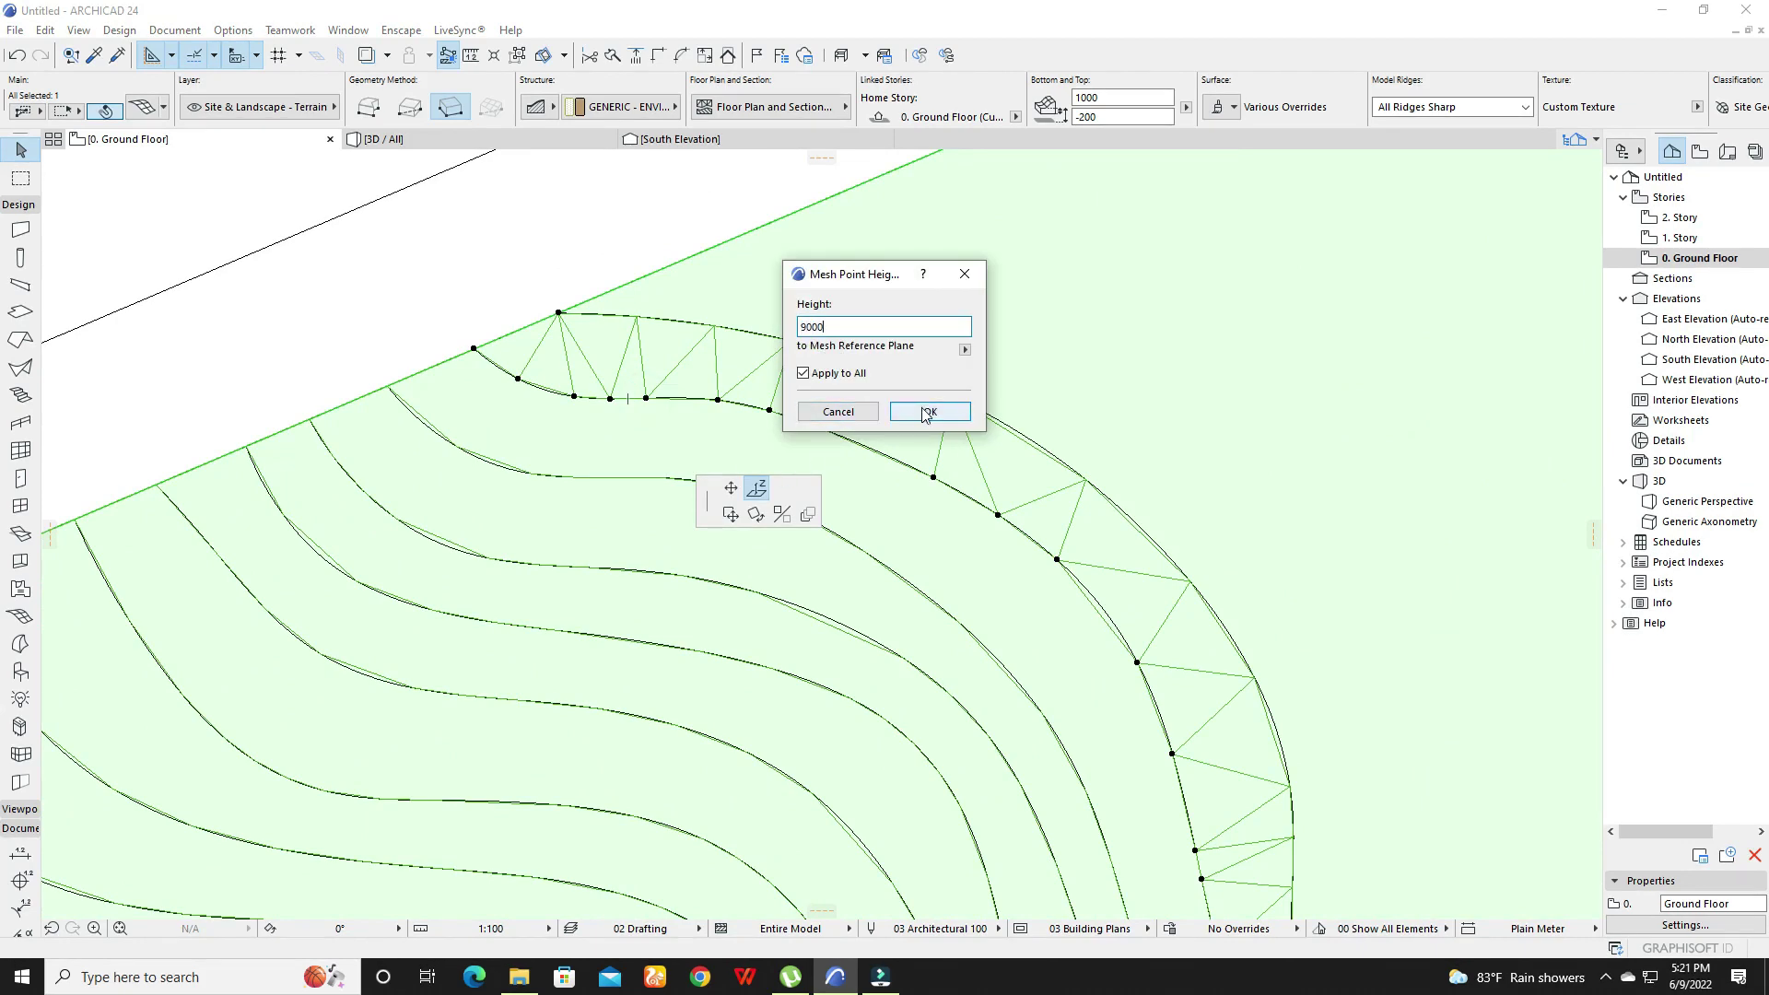
left_click(929, 411)
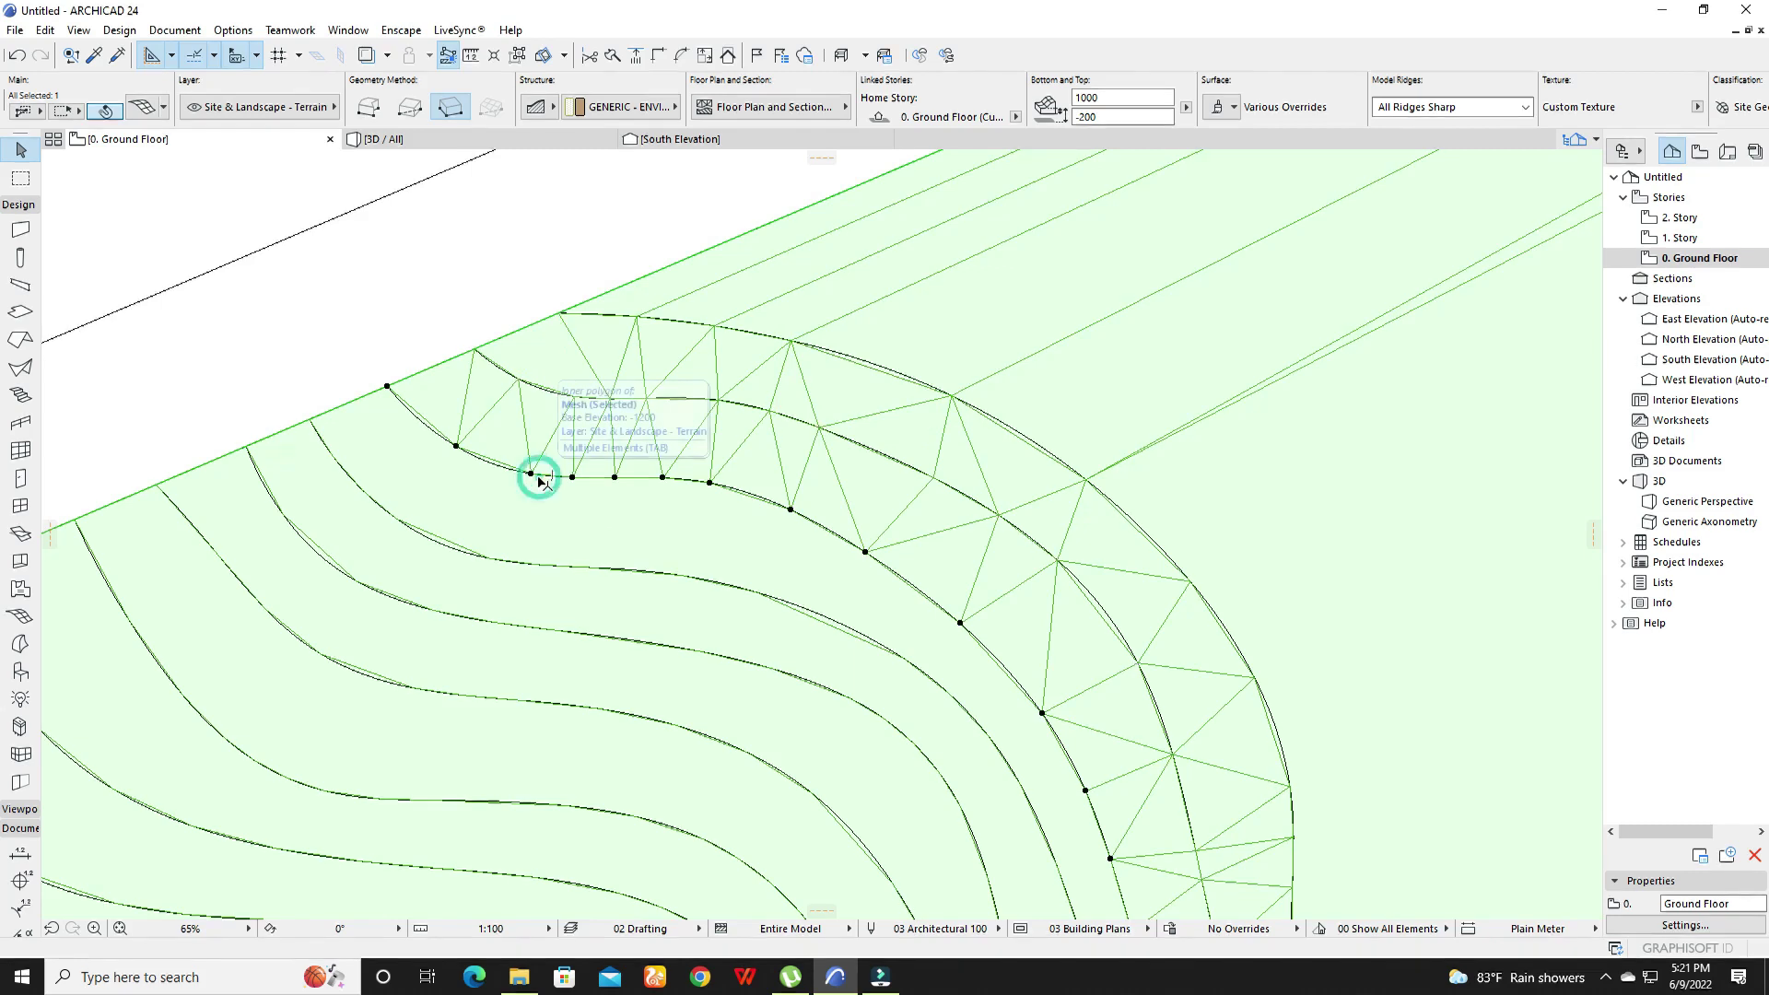
- Raise the following contour to 8000, then reselect the mesh at the next contour's node
left_click(541, 471)
left_click(638, 562)
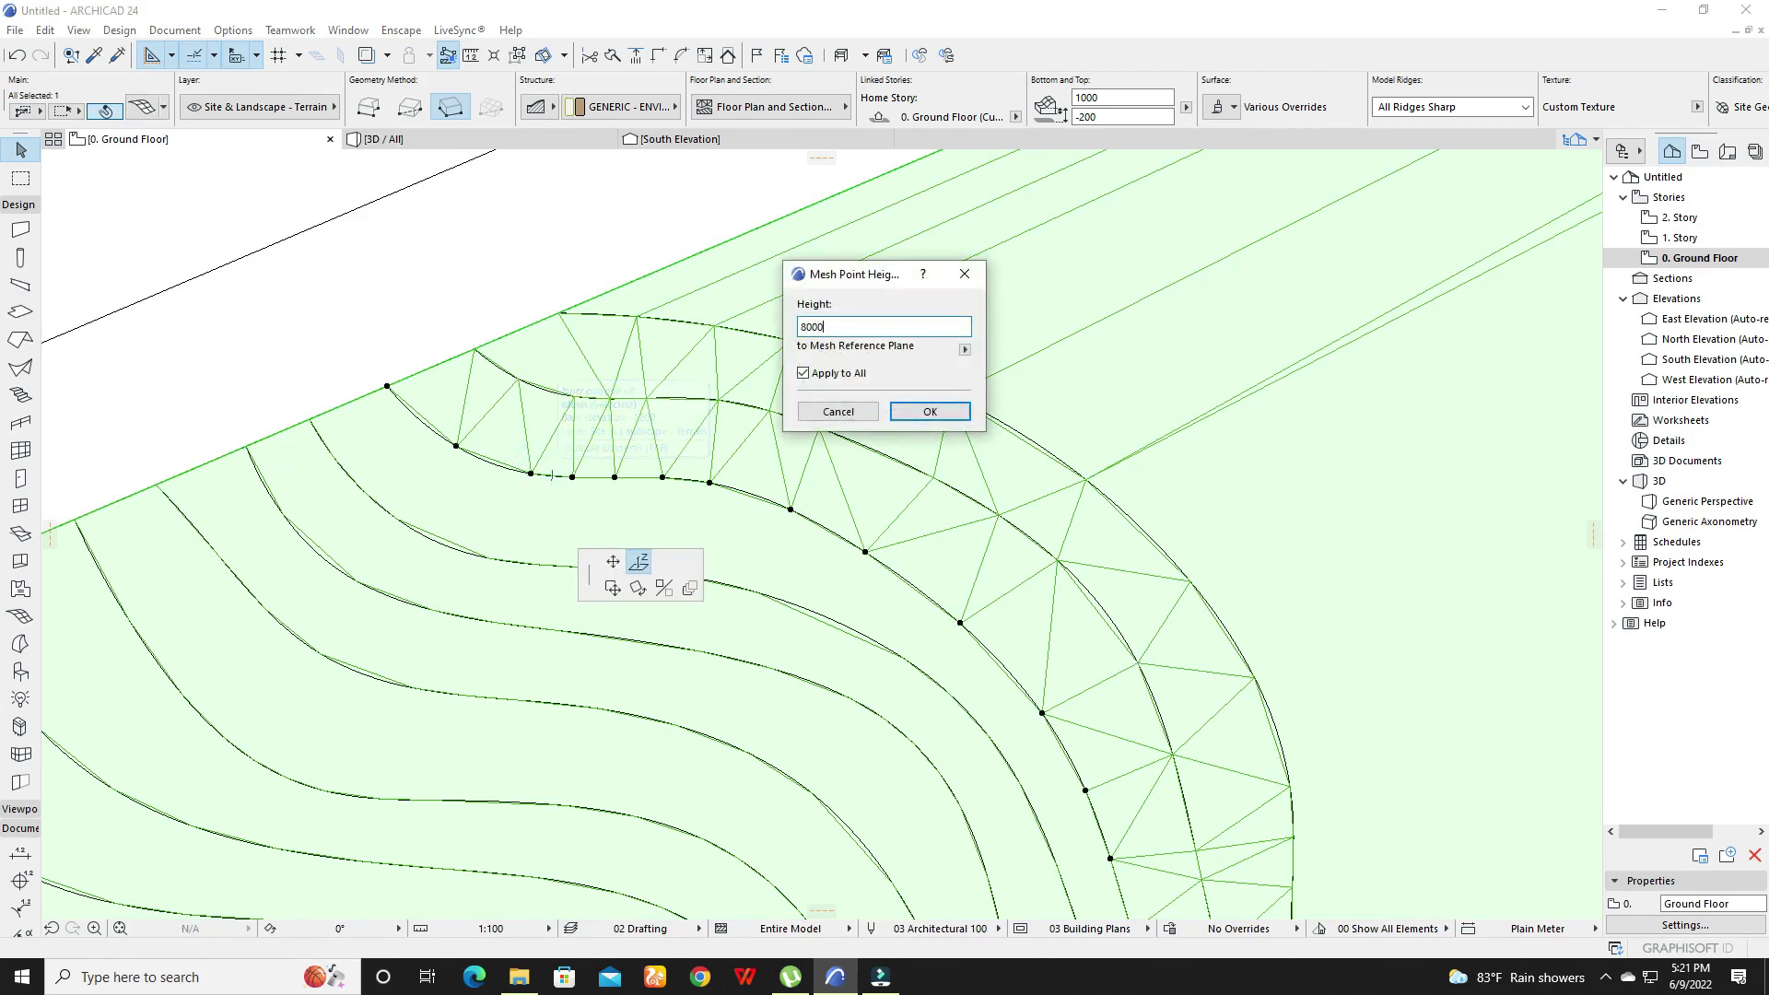
left_click(940, 416)
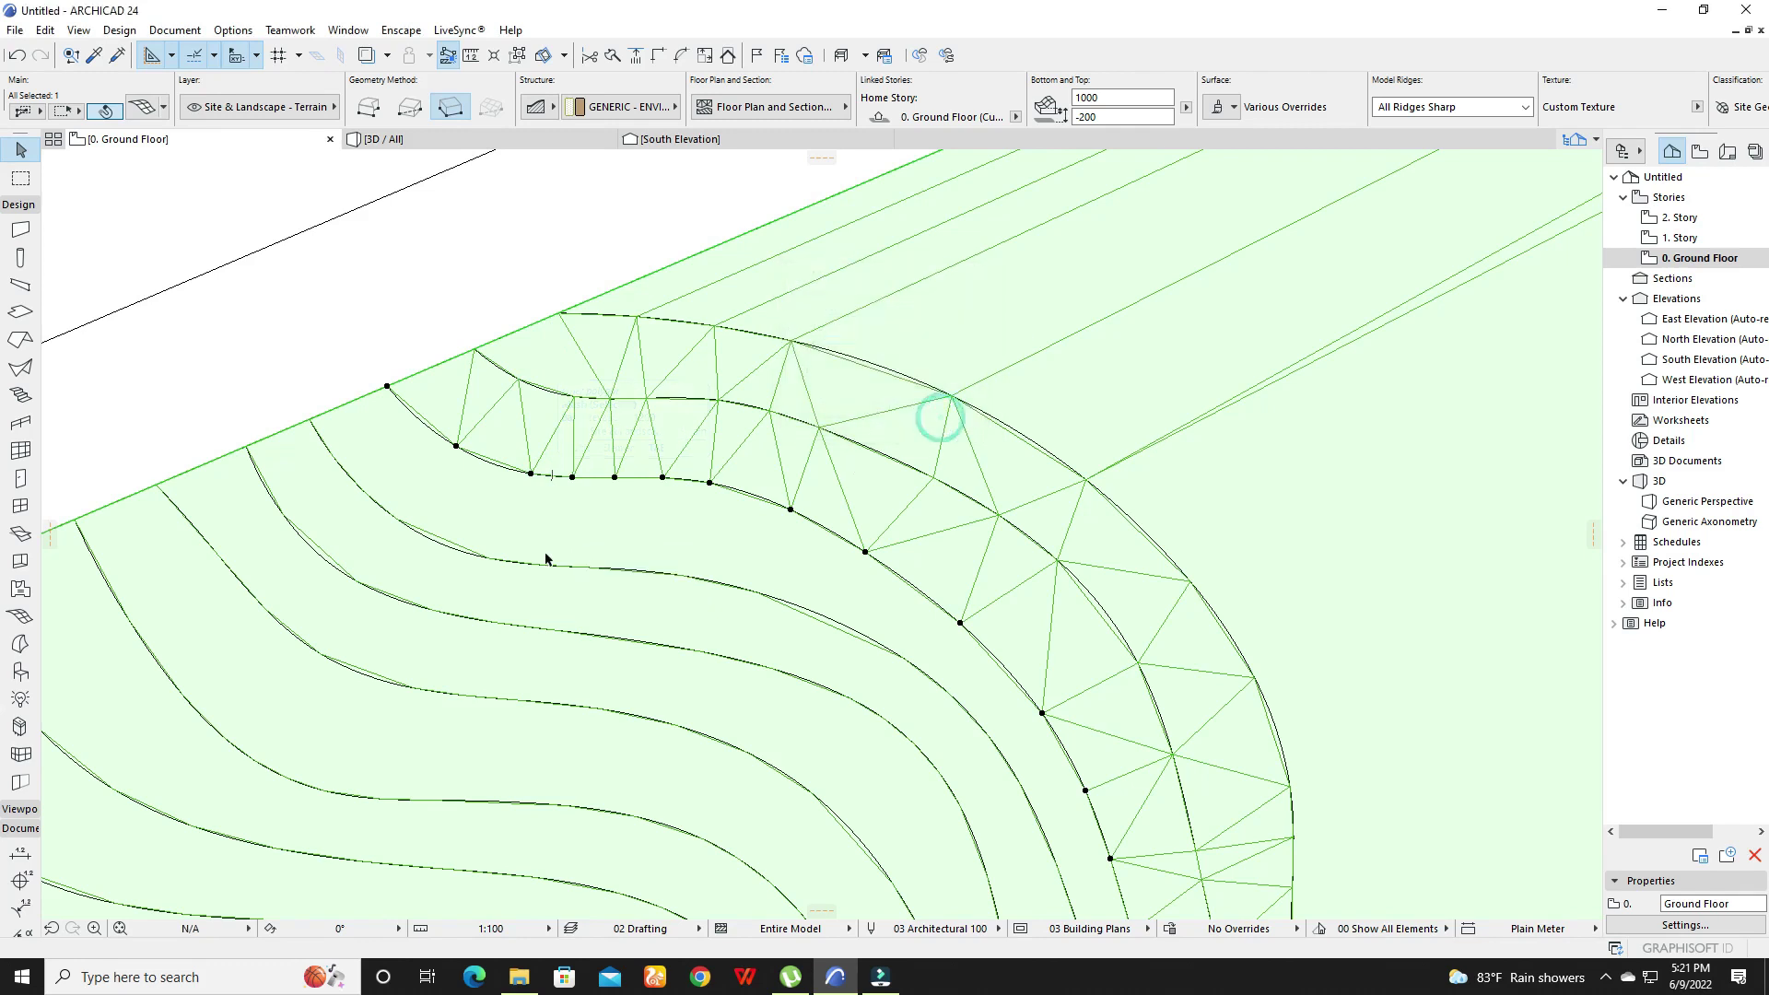
left_click(461, 557)
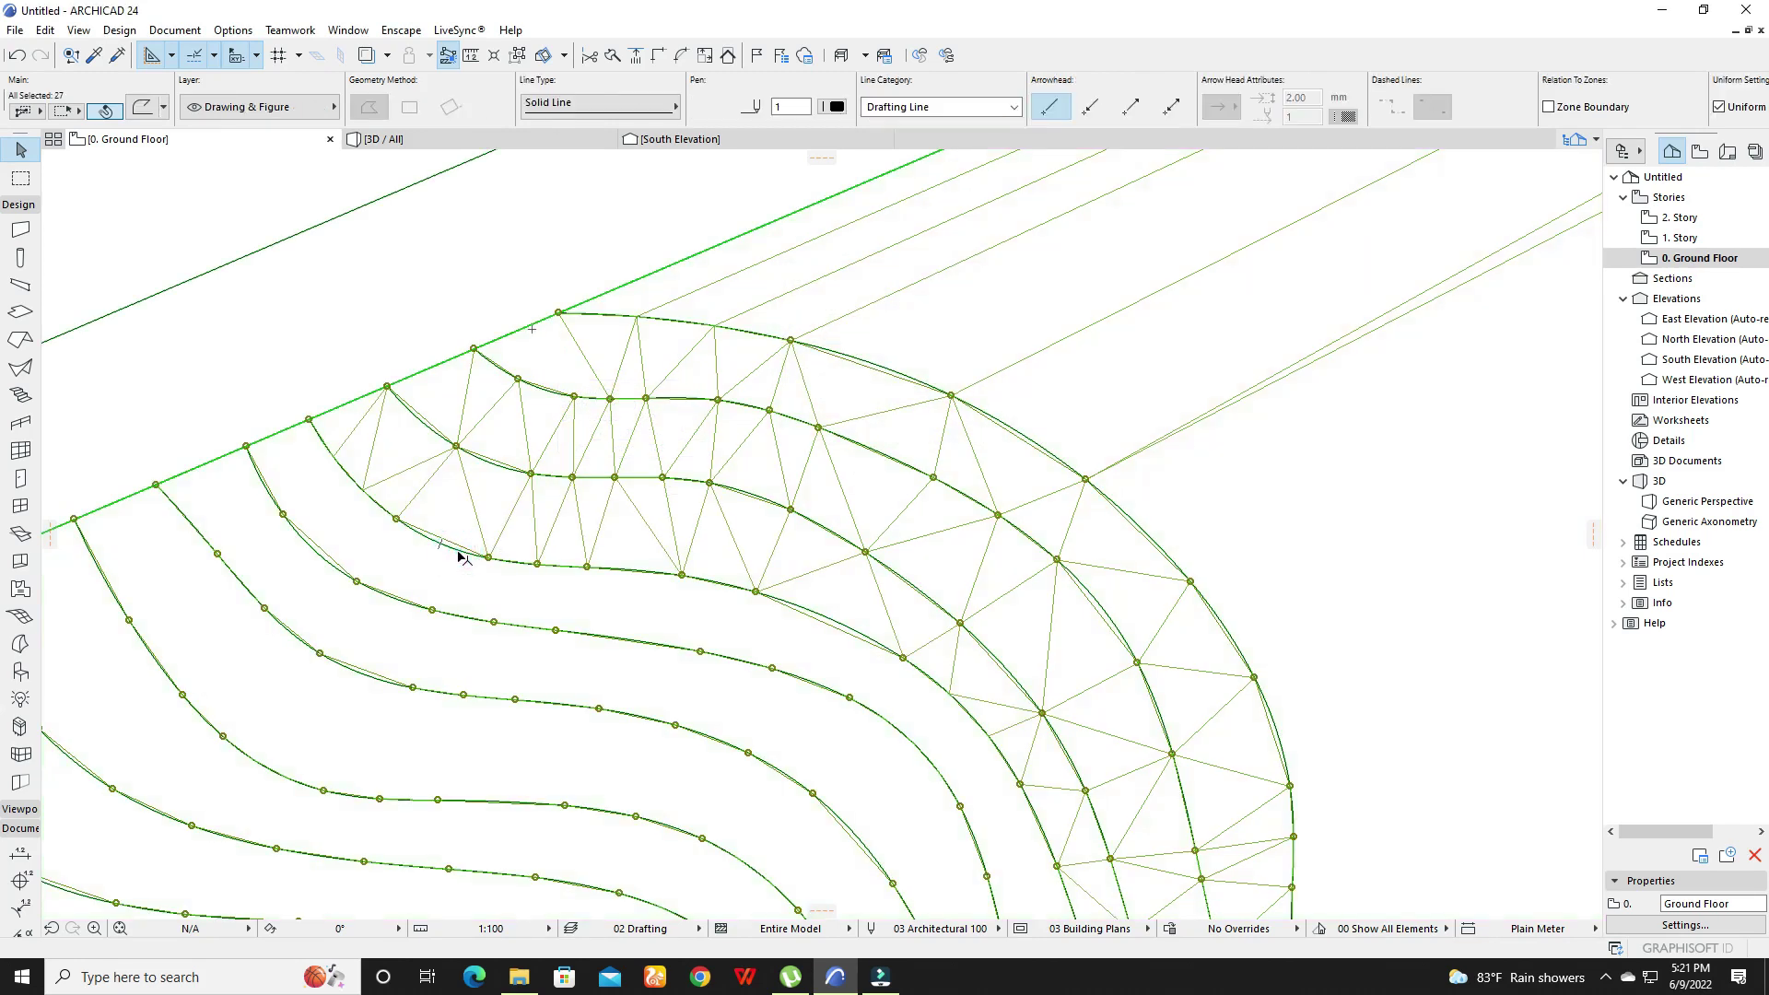
left_click(400, 521)
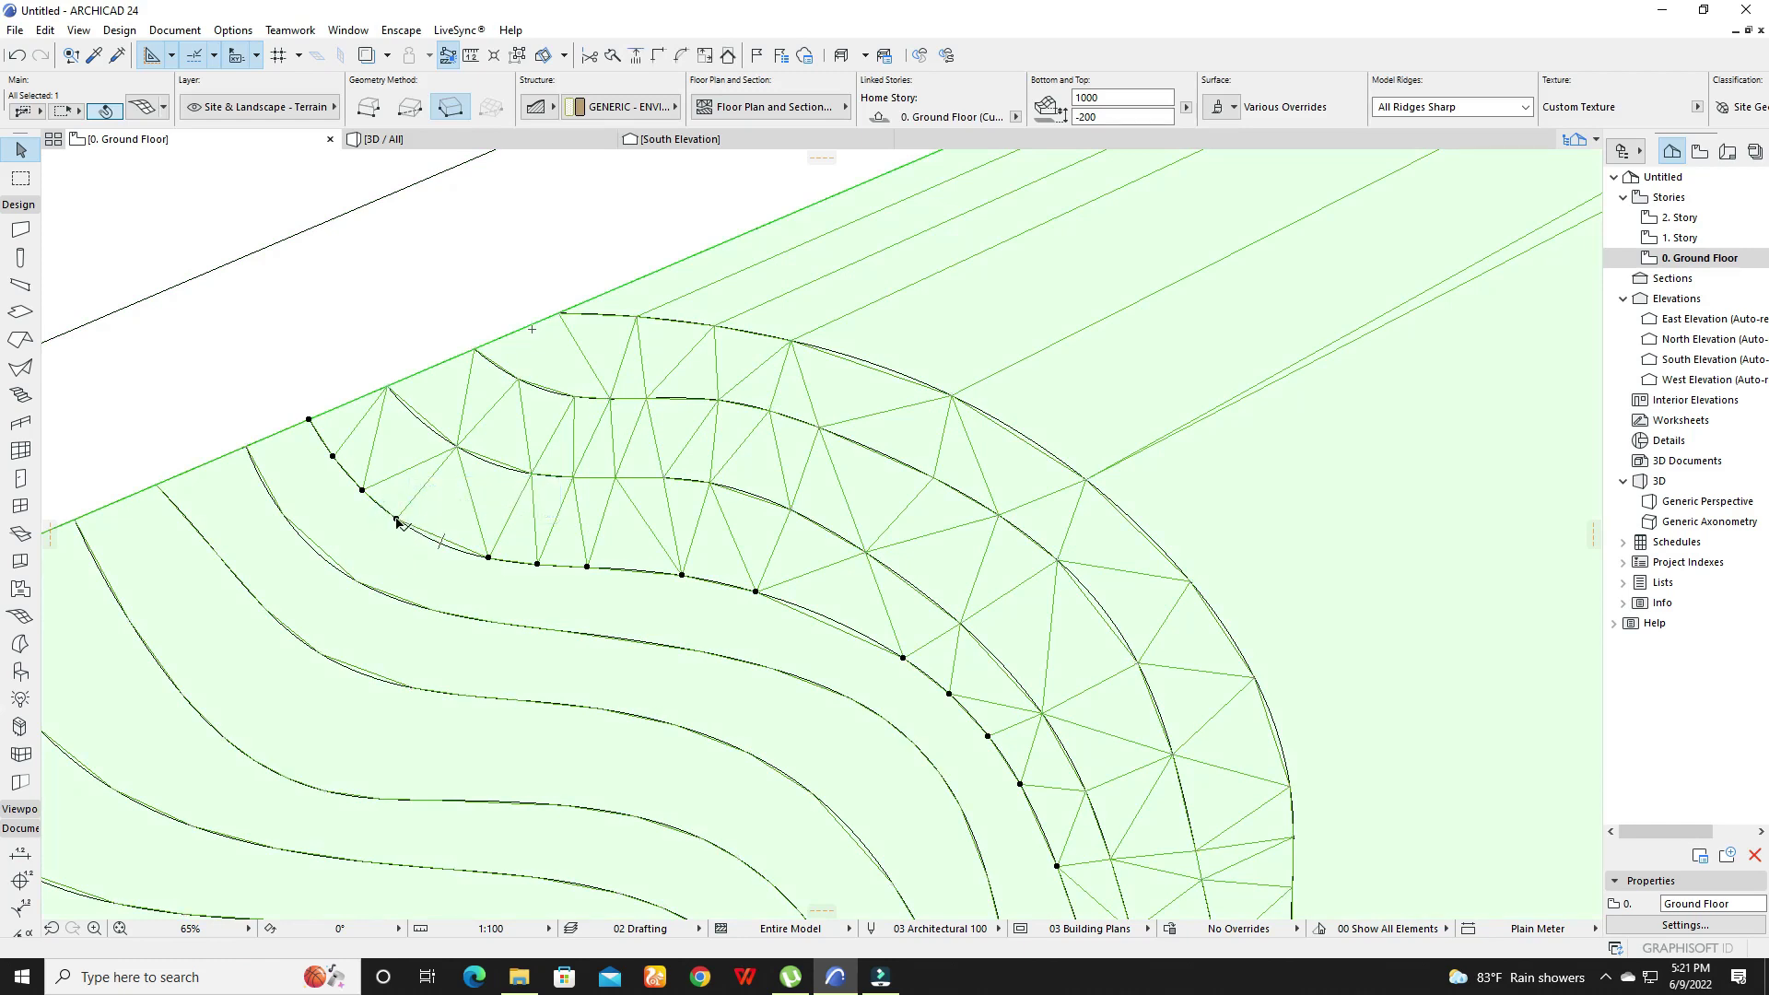
double_click(397, 520)
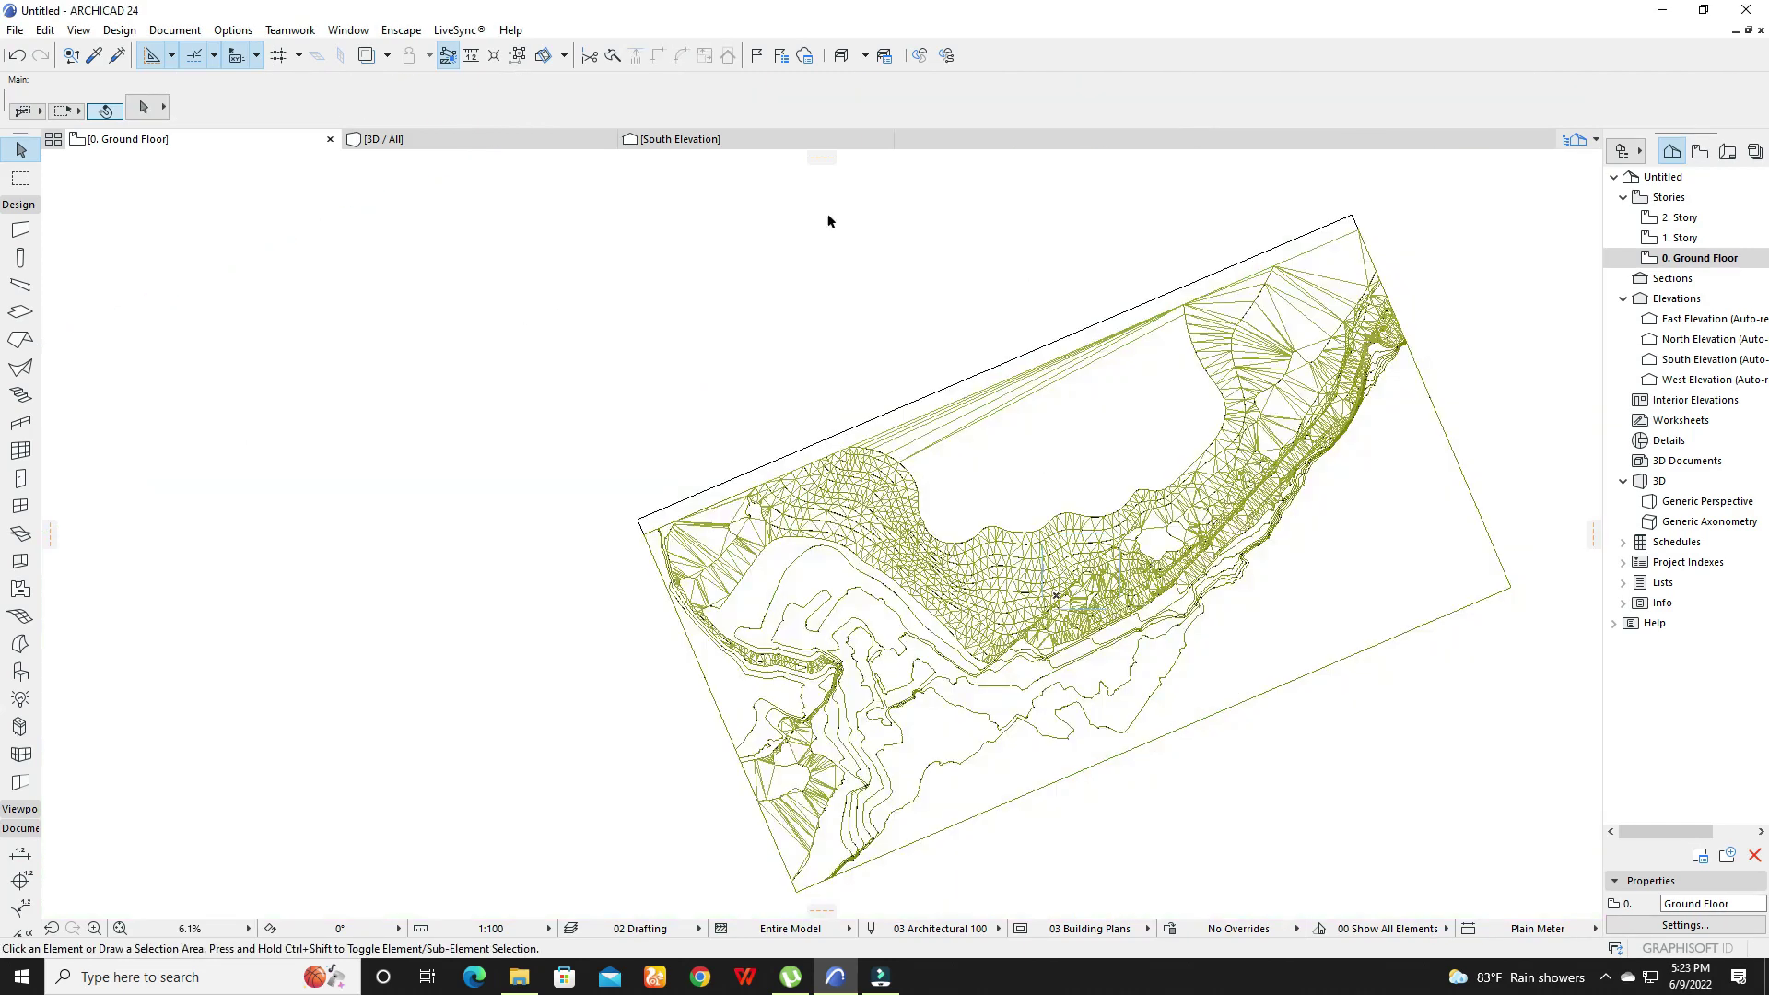
- Switch to the 3D / All view, orbit to a low oblique angle and select the terrain mesh
left_click(475, 140)
scroll(861, 420, "down", 8)
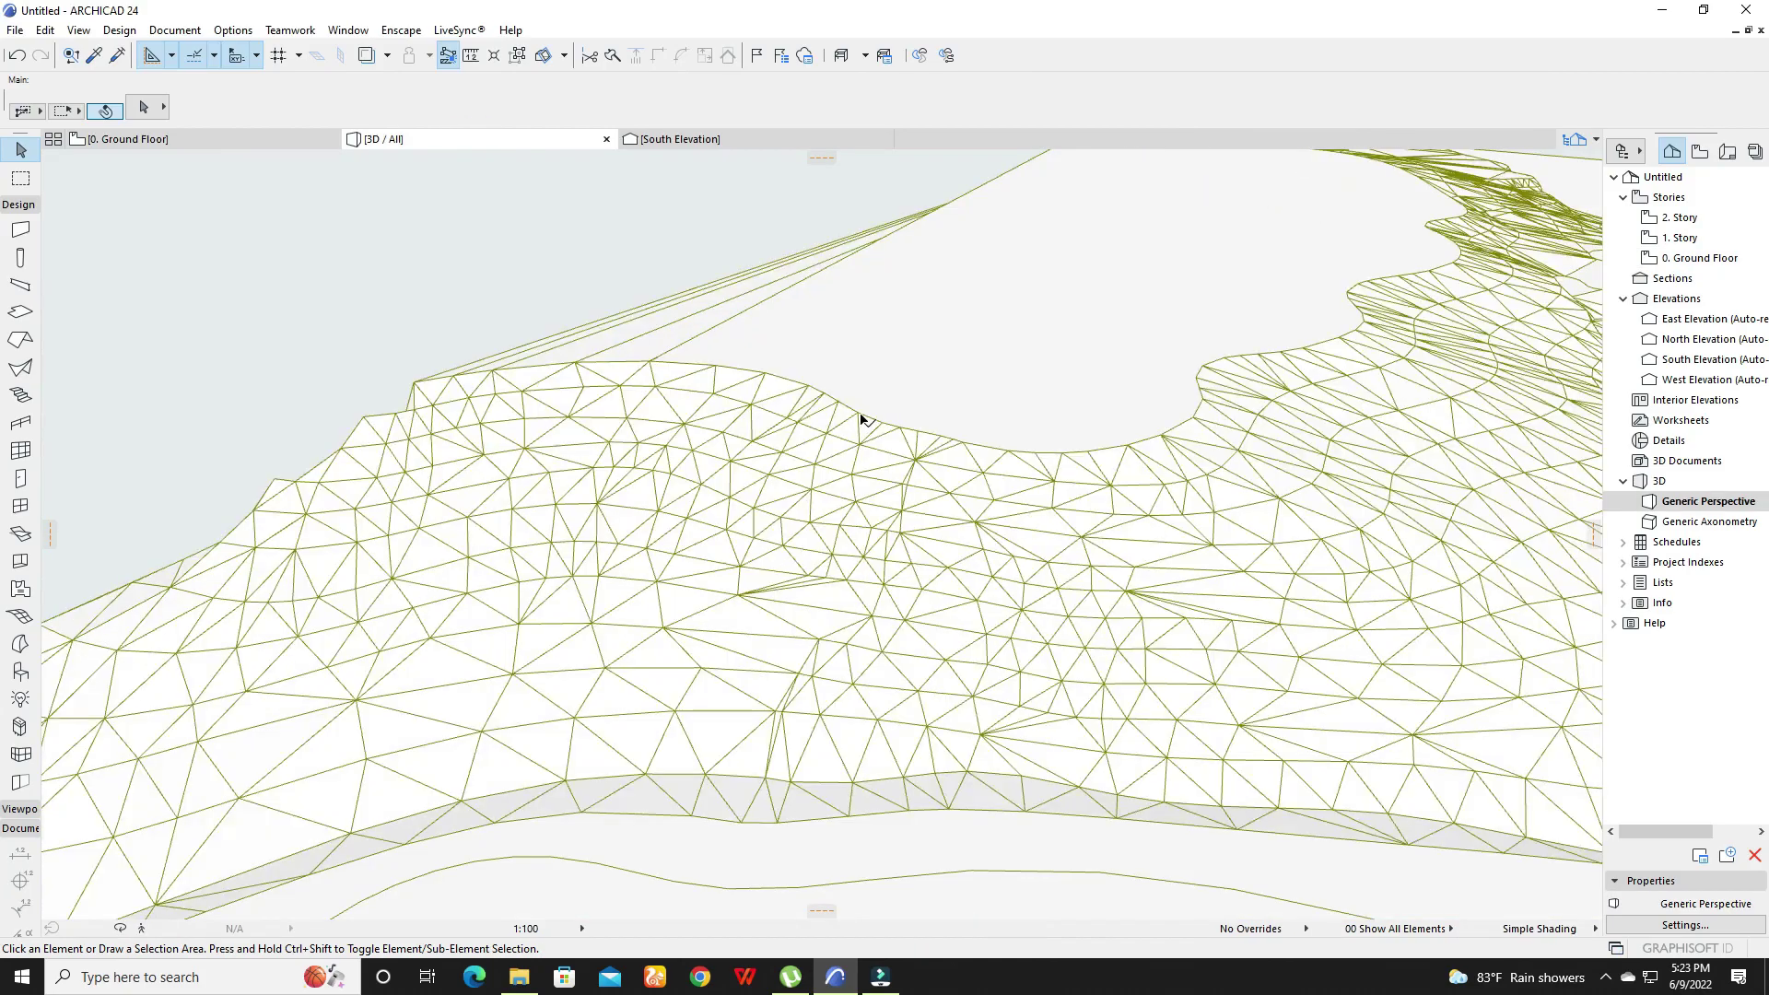
scroll(862, 420, "down", 3)
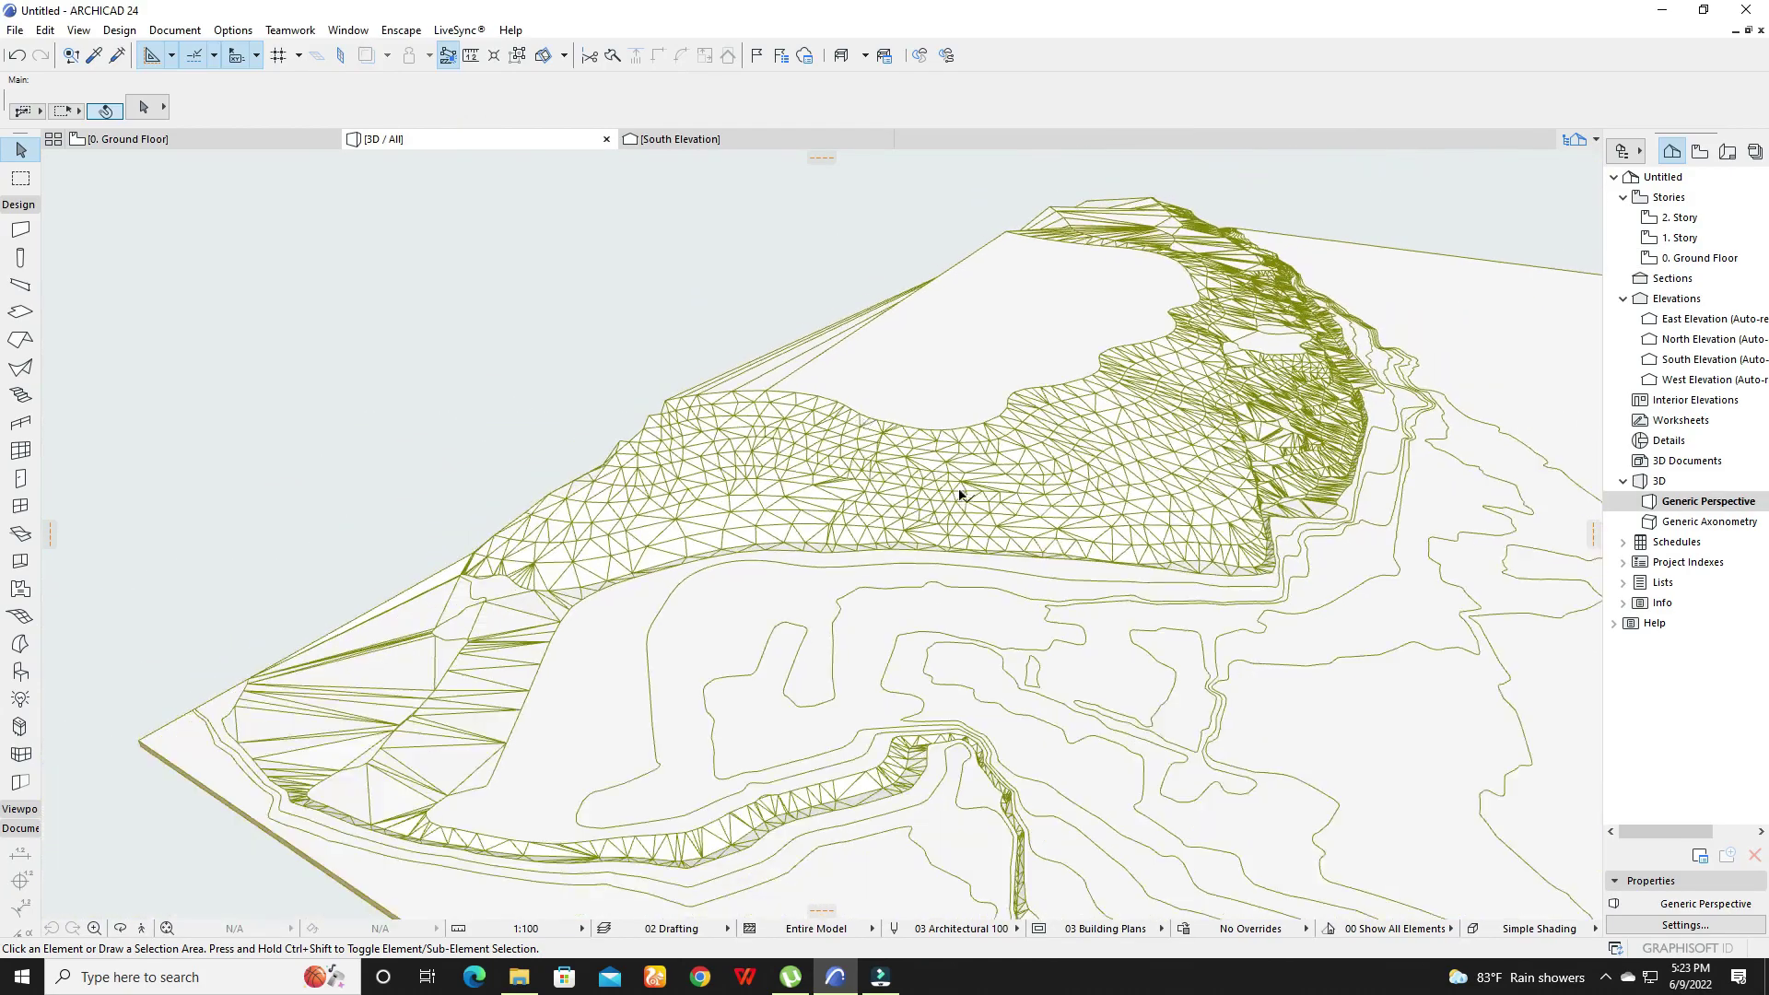
middle_click_drag(1225, 446, 1008, 418, "shift")
scroll(1048, 420, "up", 5)
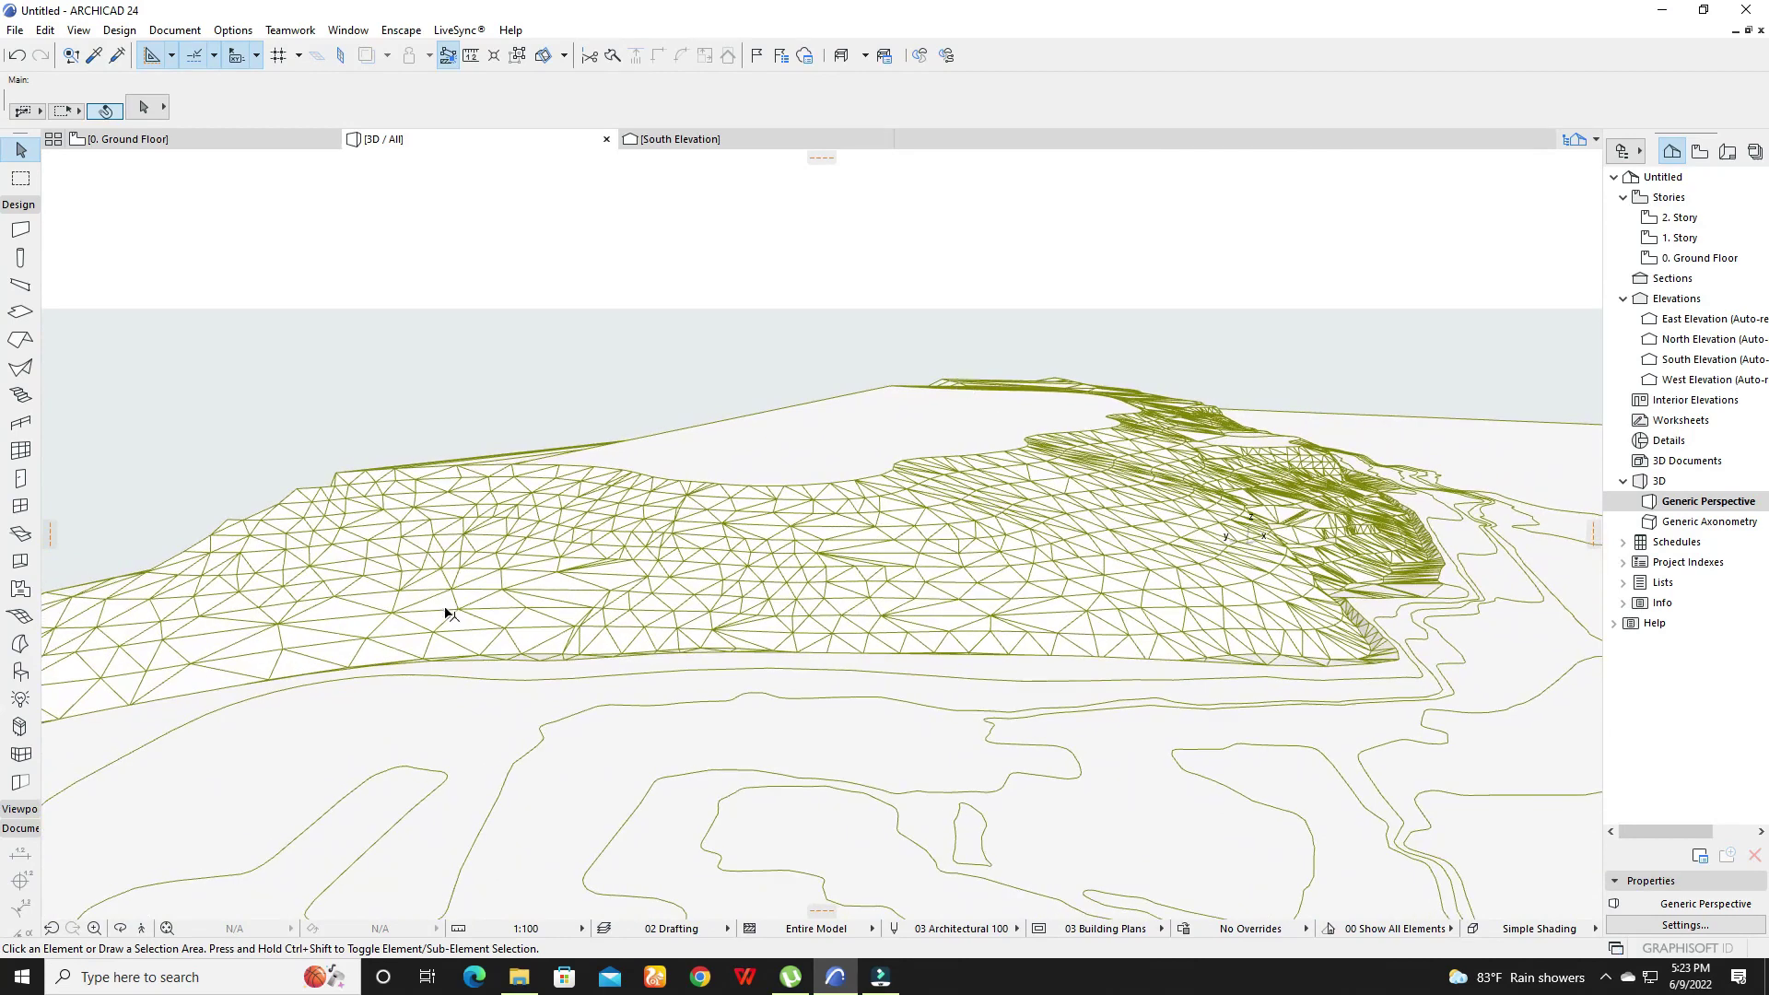
left_click(667, 535)
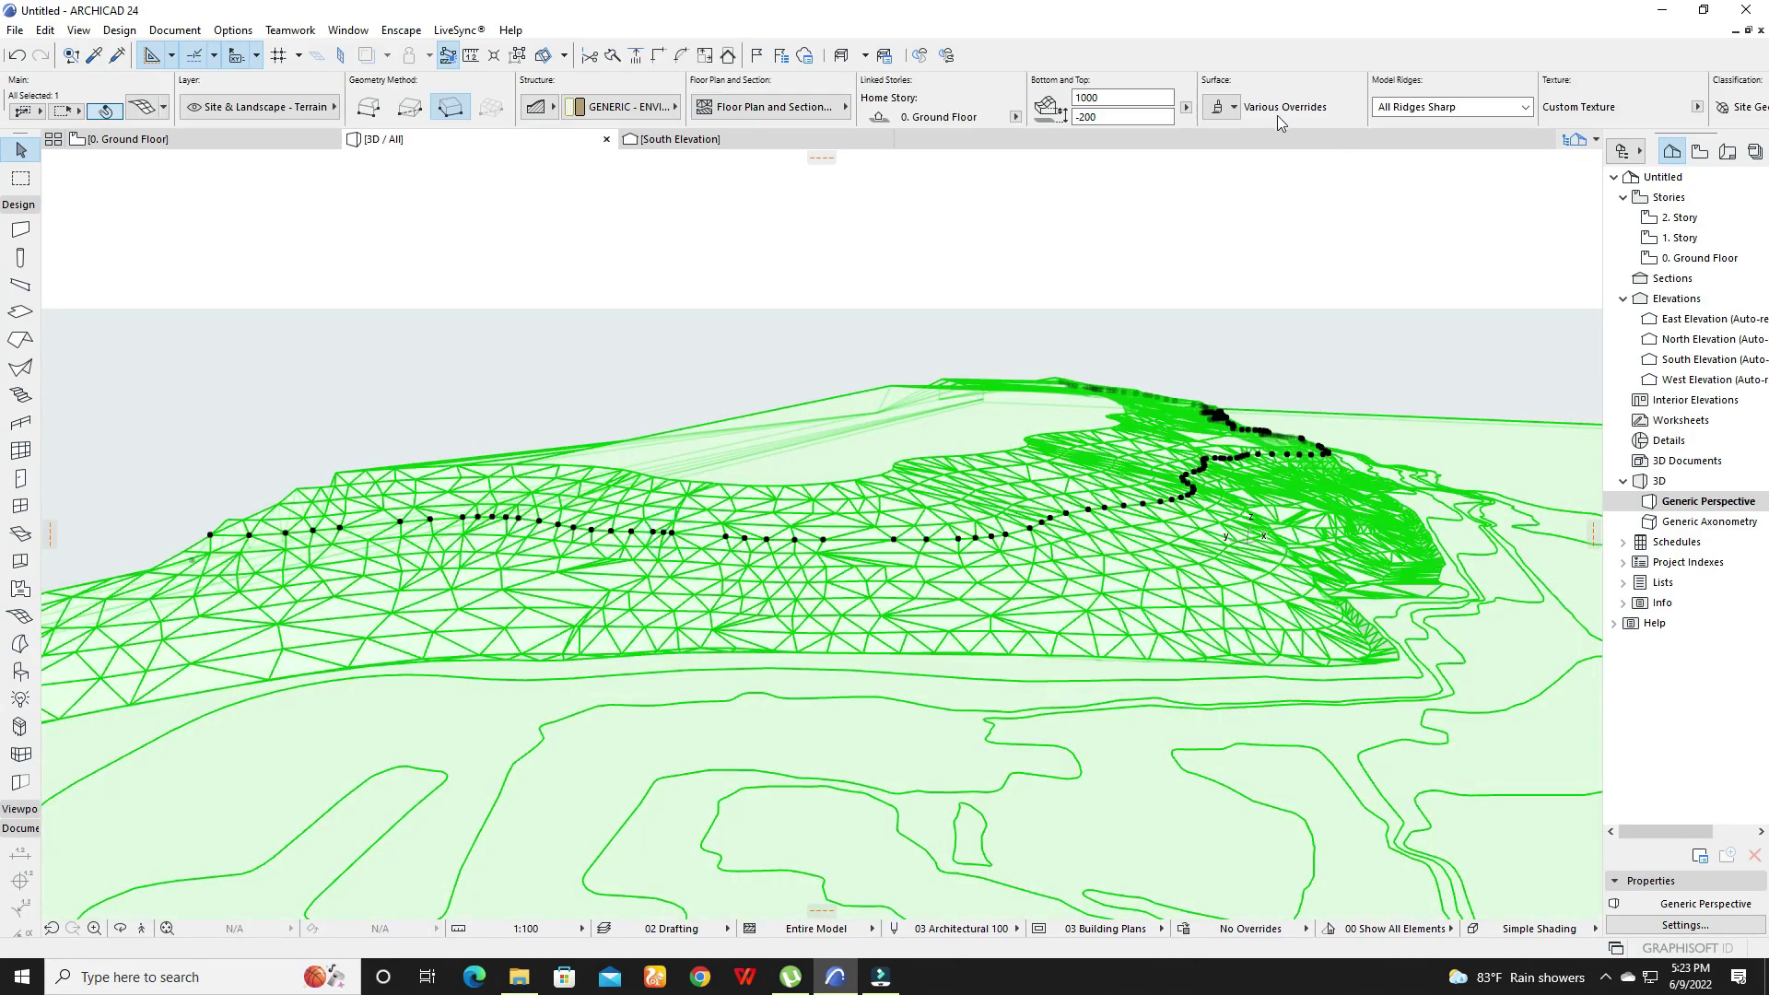
- Set the mesh's Model Ridges to All Ridges Smooth and orbit around the rounded terrain
left_click(1474, 106)
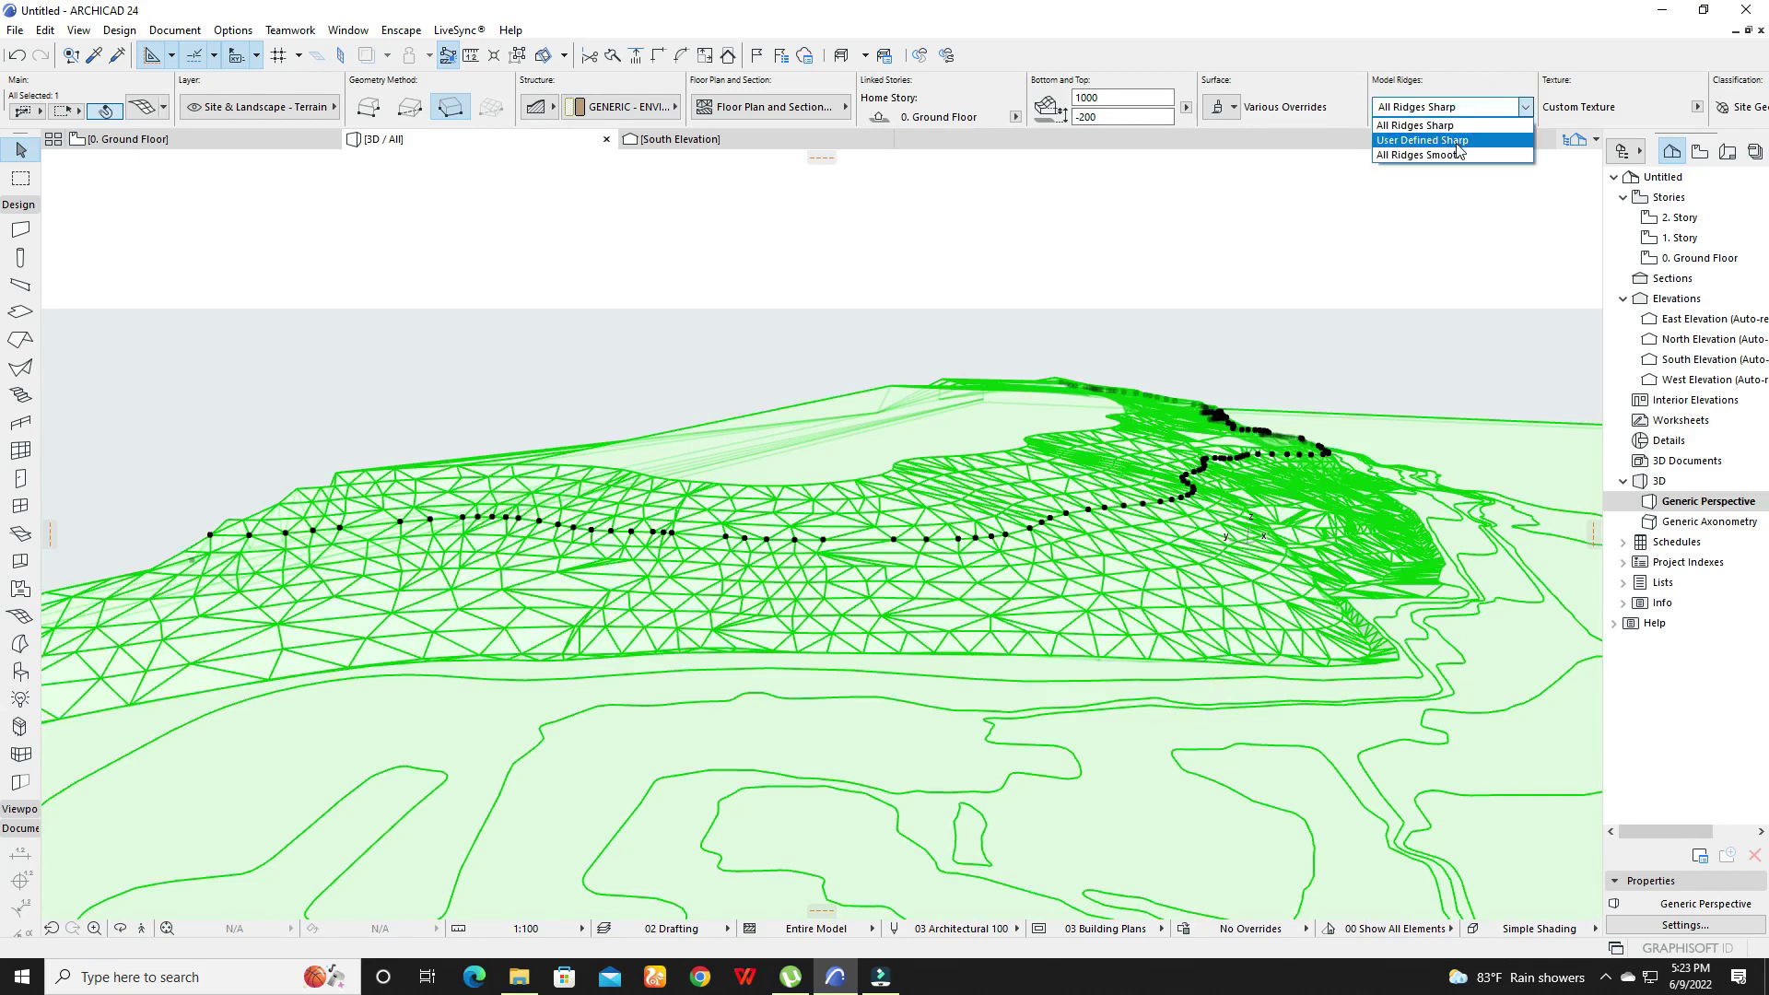
left_click(1456, 141)
middle_click_drag(761, 517, 1133, 510, "shift")
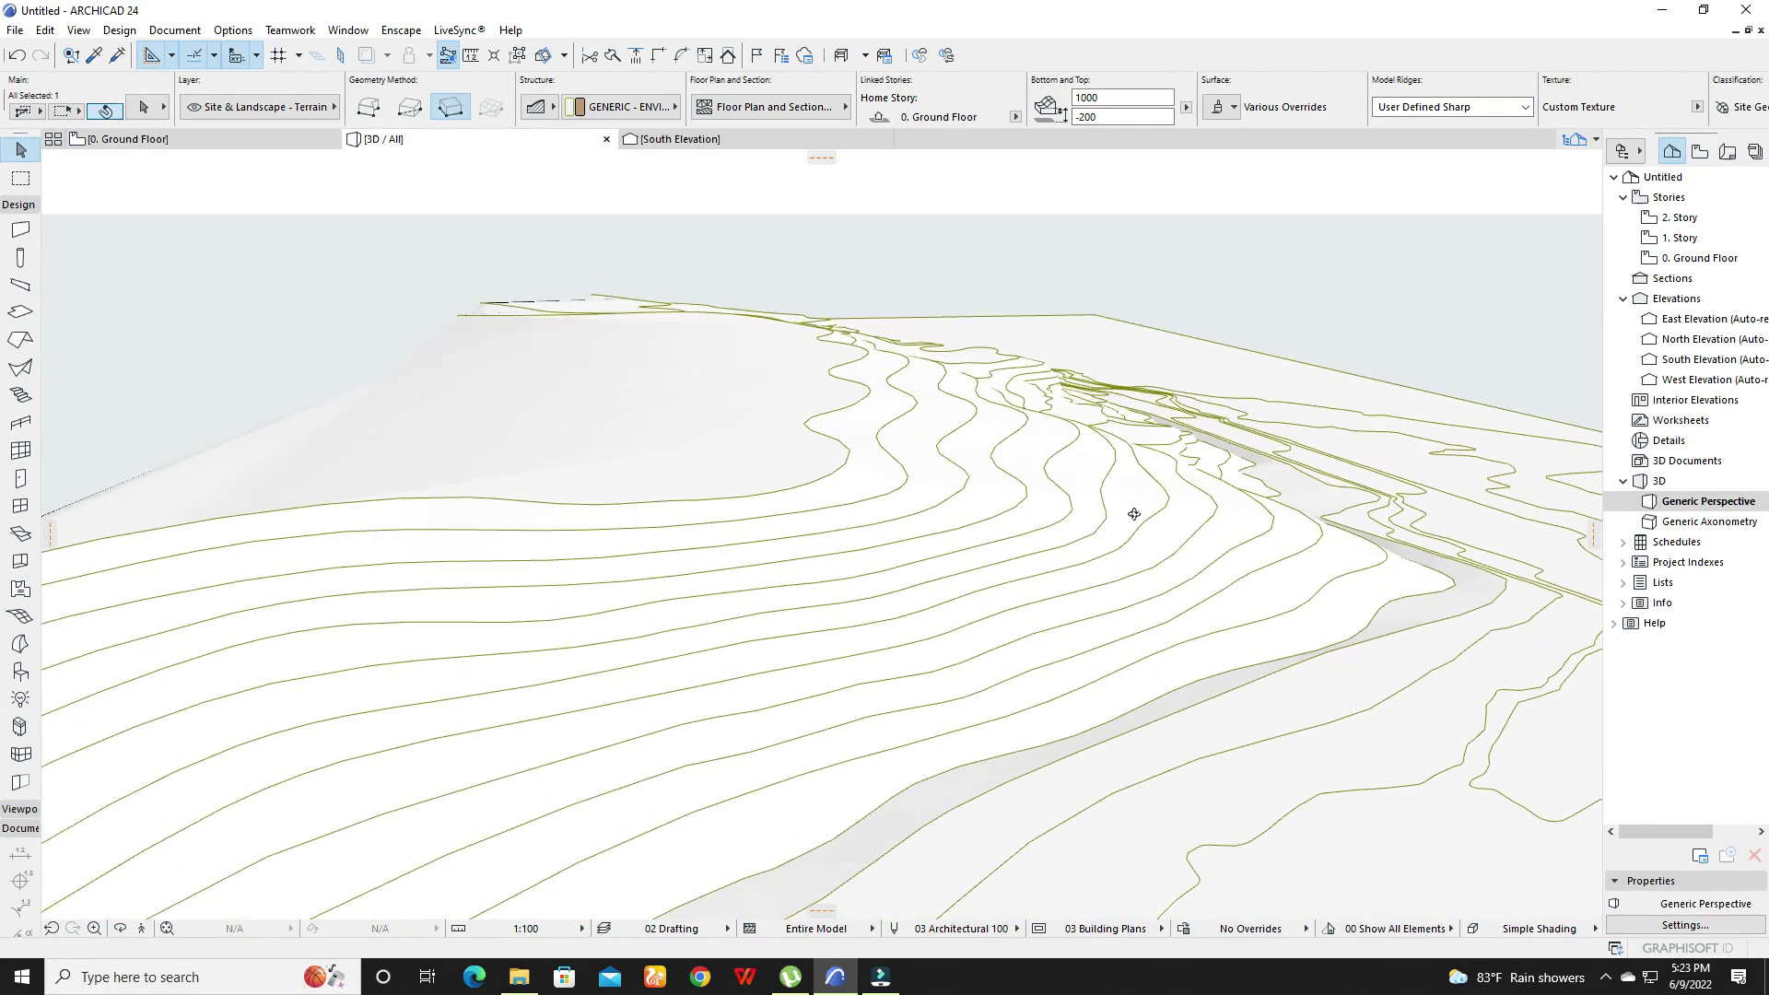
left_click(1474, 107)
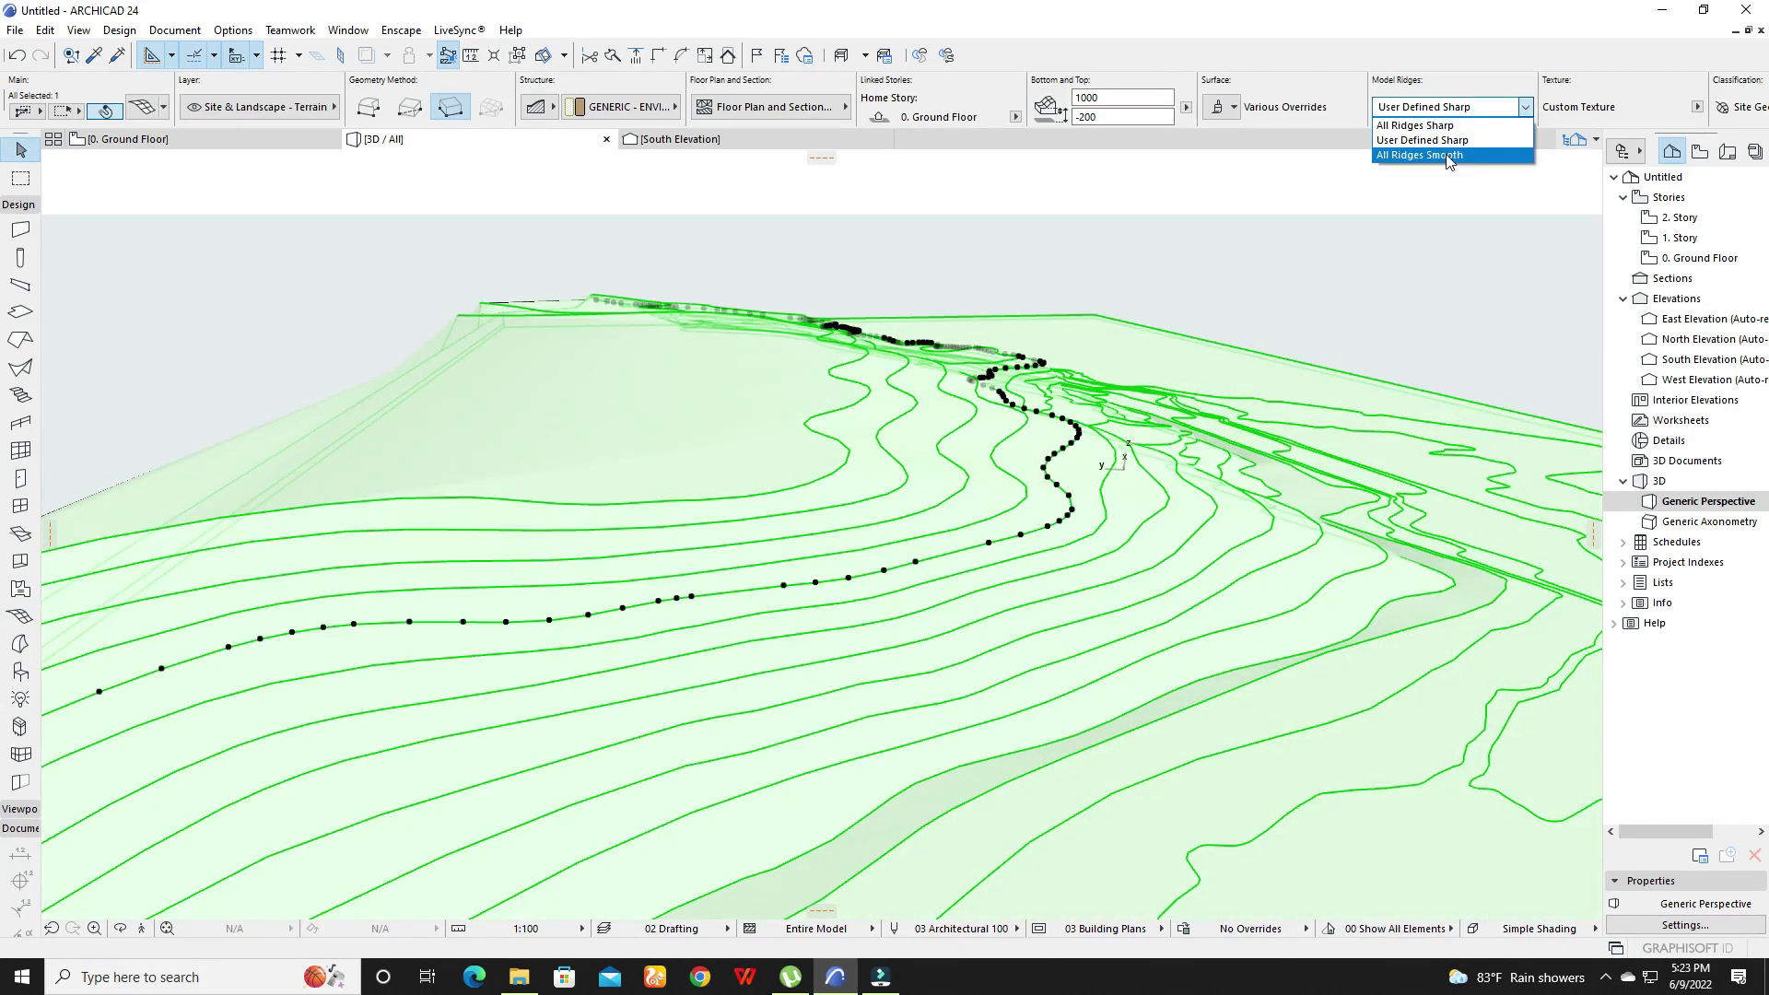
left_click(1446, 155)
middle_click_drag(1103, 446, 826, 306, "shift")
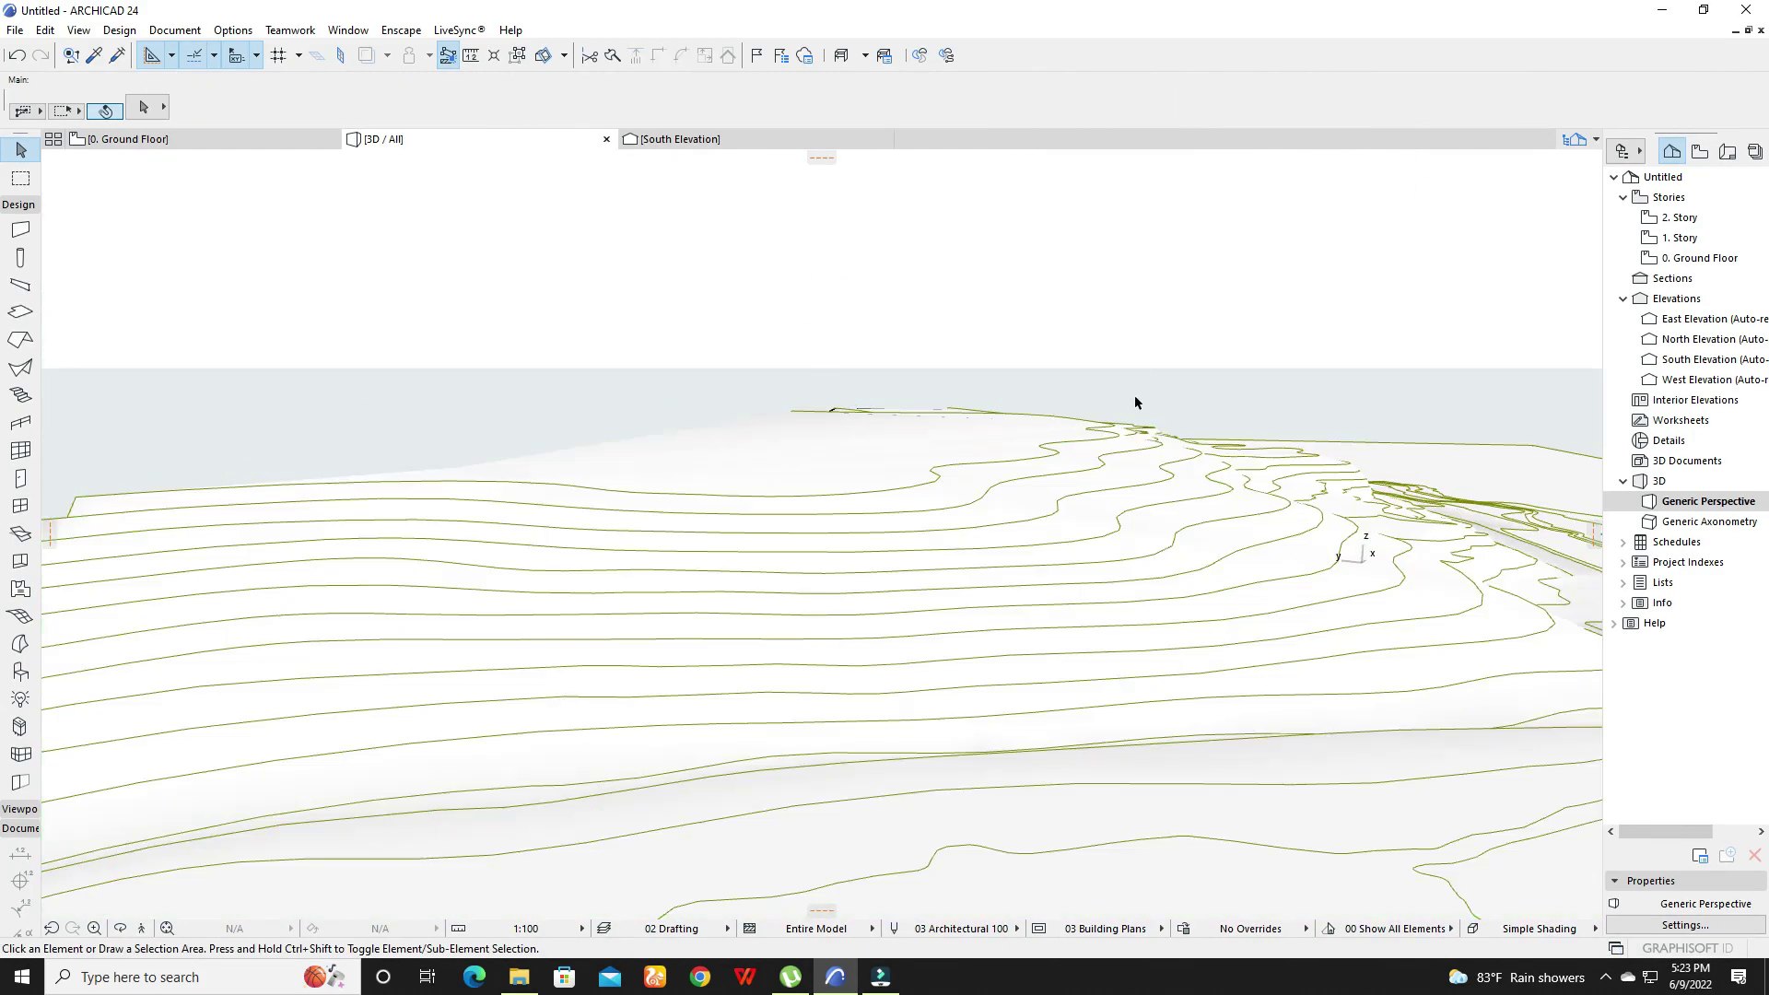
middle_click_drag(1135, 394, 1296, 408, "shift")
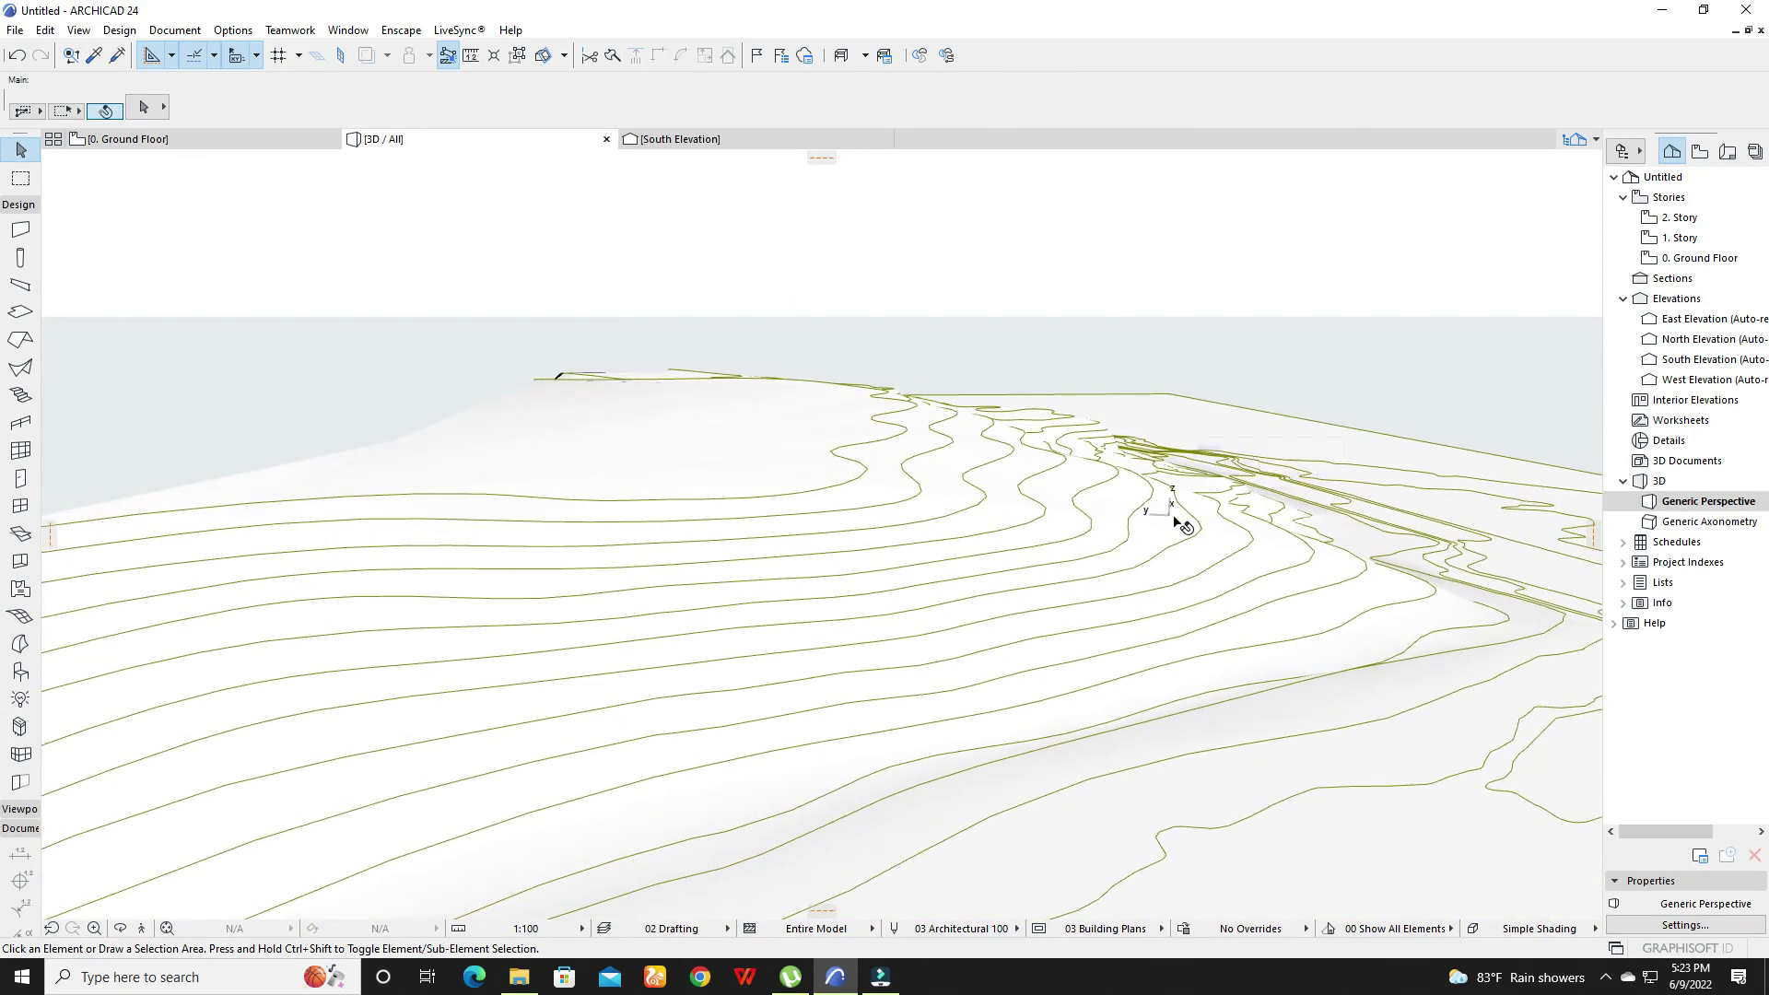